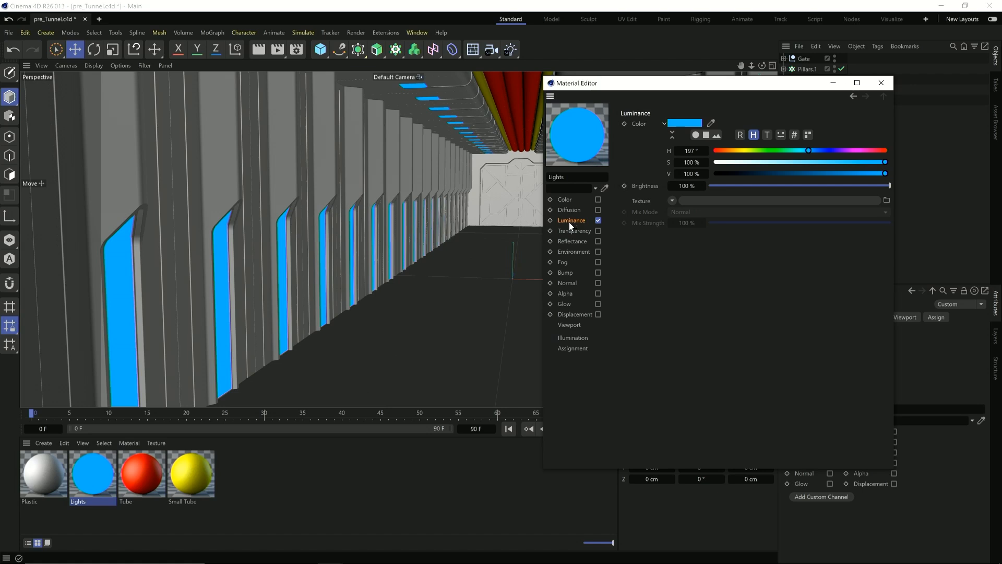
Close the Material Editor and inspect the Pillars.1 cloner's hierarchy and object properties.
left_click(881, 82)
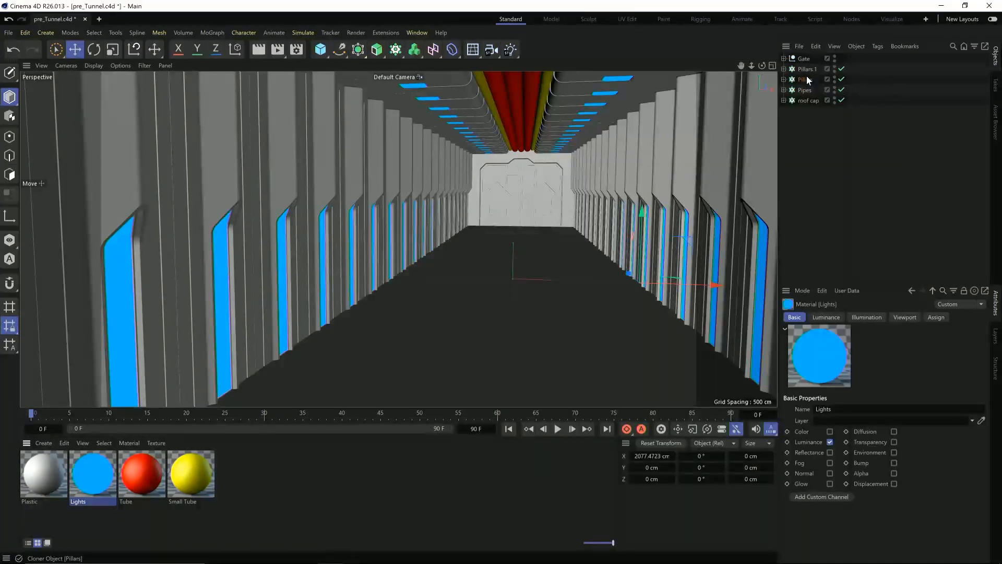
left_click(784, 69)
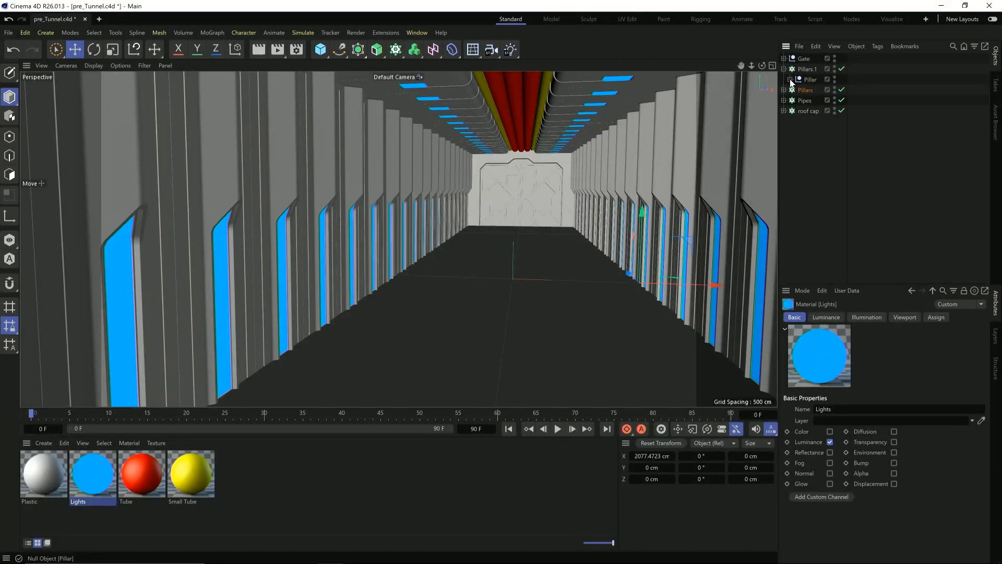
left_click(790, 79)
left_click(790, 79)
left_click(783, 69)
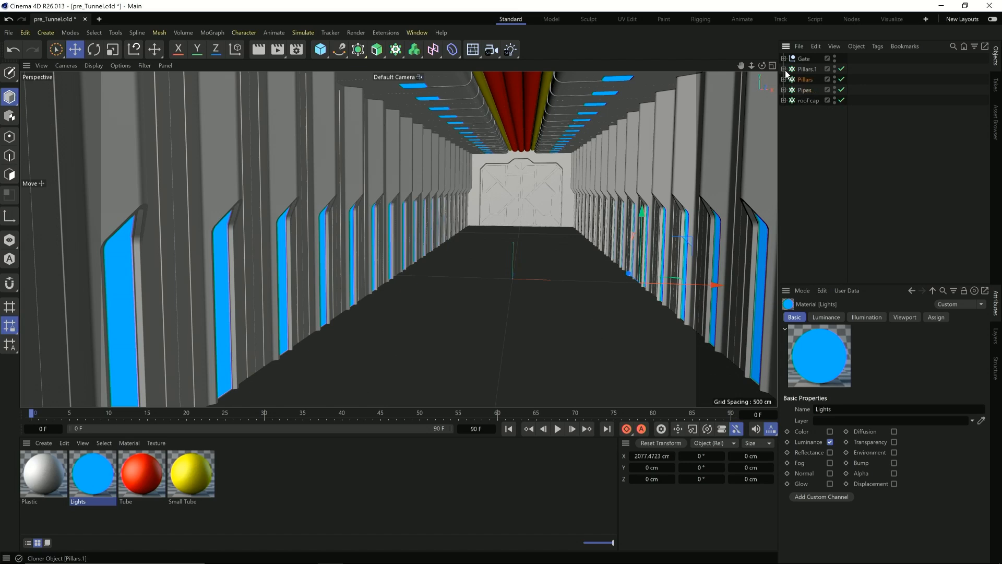
left_click(810, 69)
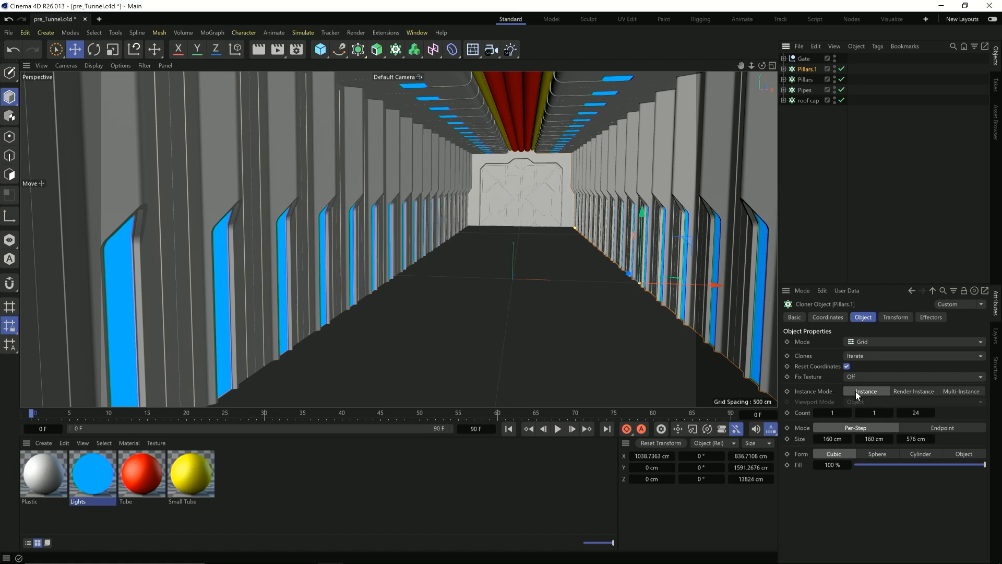
Convert the Pillar instance inside the Pillars cloner into editable geometry and check its child objects.
left_click(784, 79)
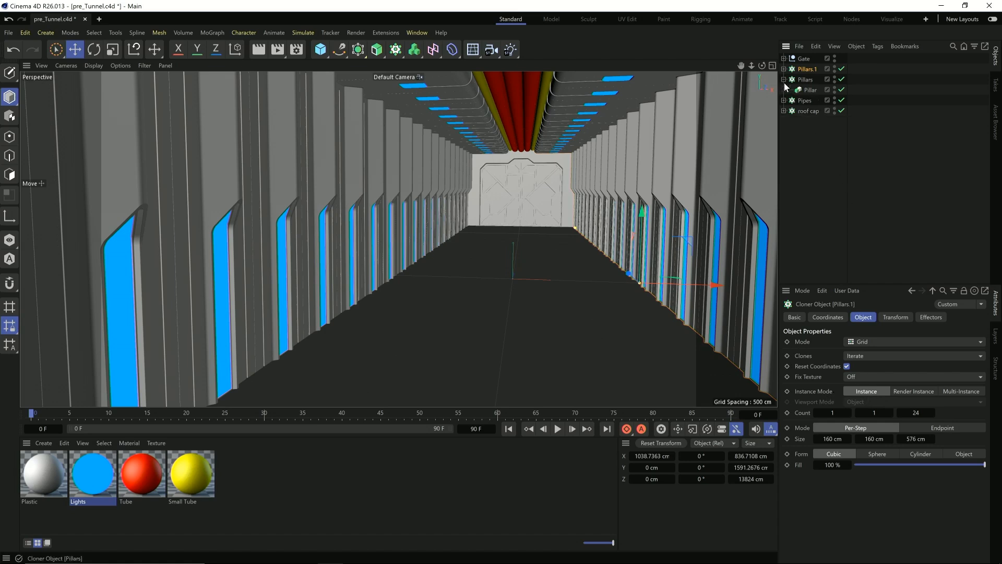
left_click(812, 88)
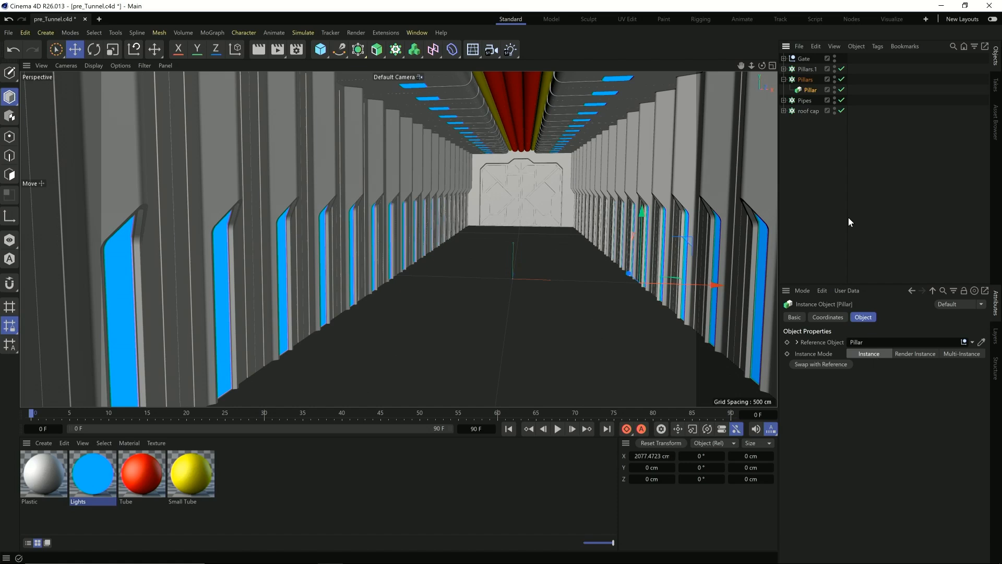
key("c")
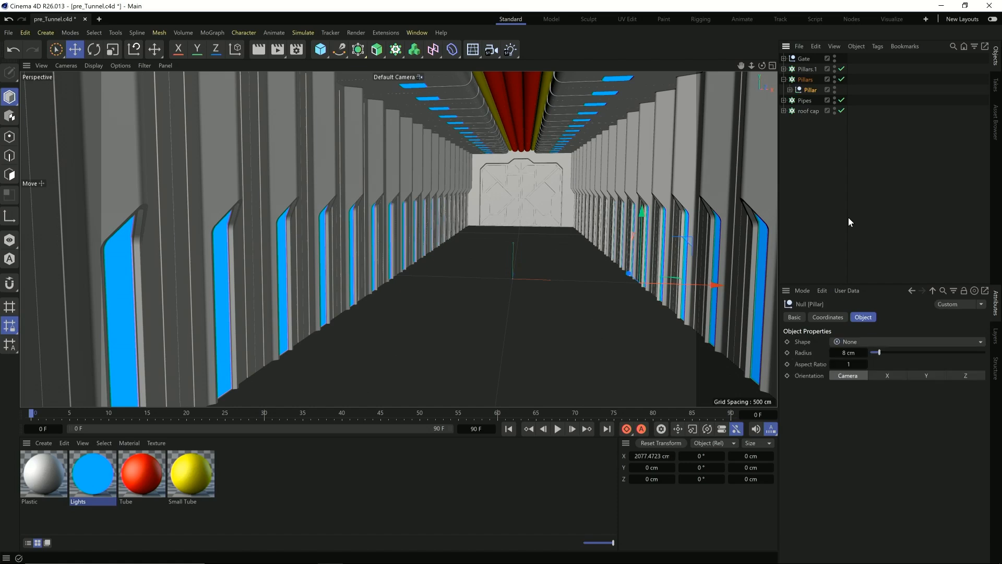
left_click(790, 90)
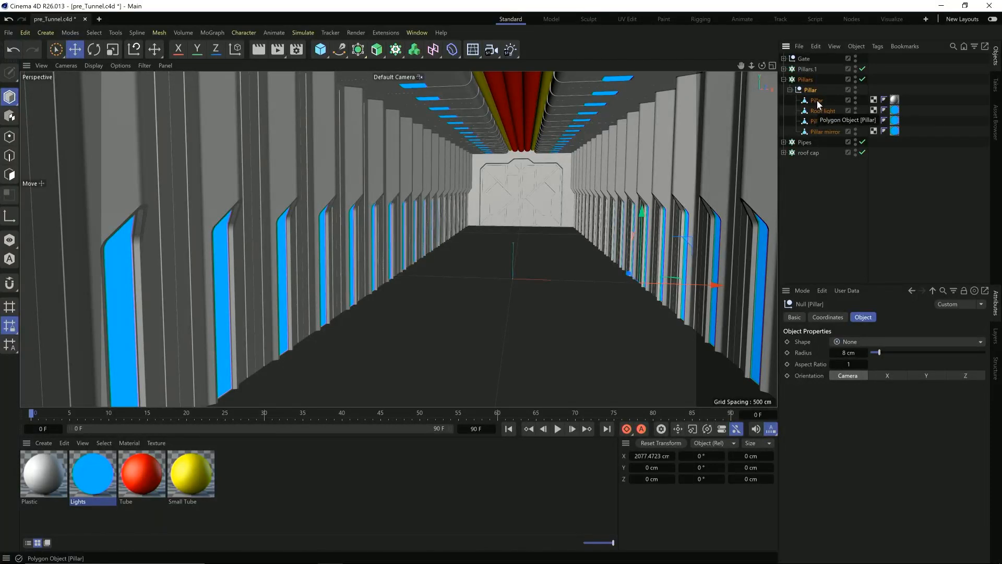
left_click(784, 79)
Make the two Big pipe instances and the small pipe instance in the Pipes group editable, checking their resulting geometry.
left_click(784, 90)
left_click(790, 100)
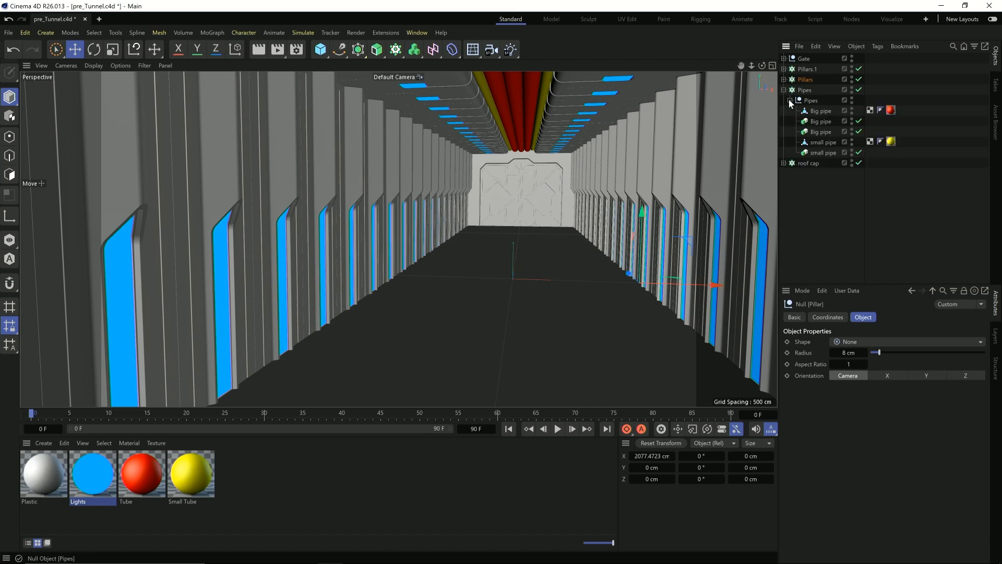
left_click(824, 124)
left_click(825, 132, "ctrl")
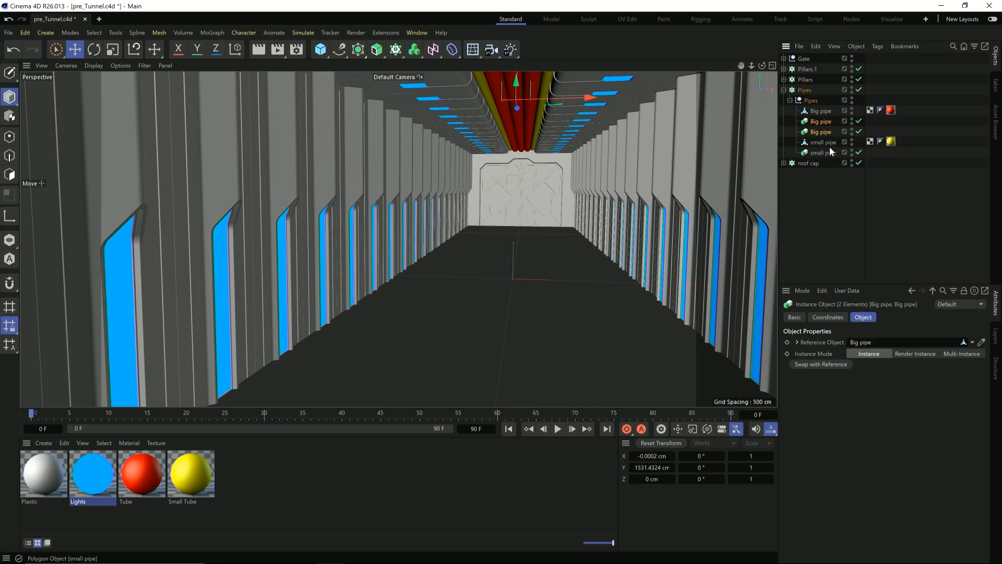
left_click(827, 153, "ctrl")
key("c")
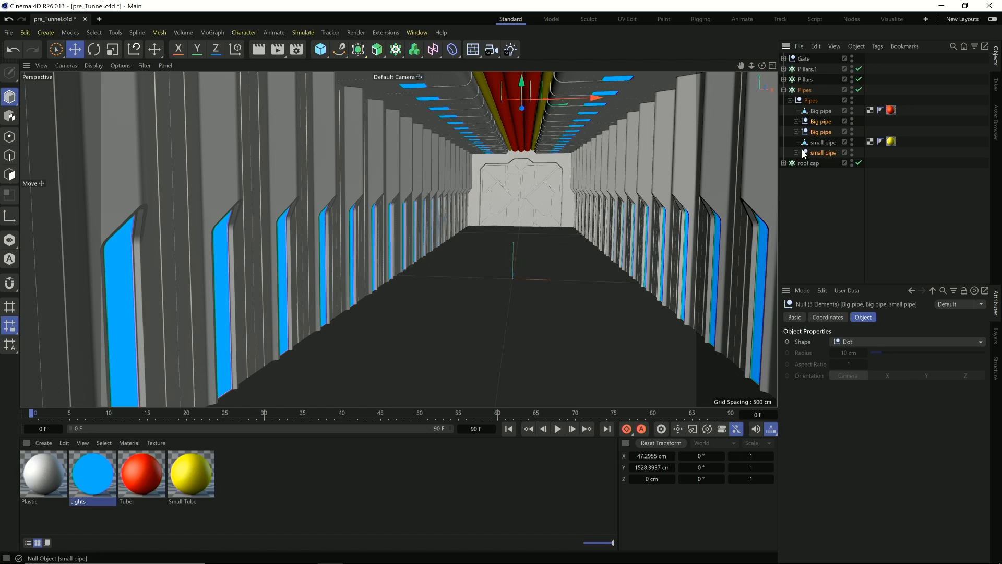
left_click(797, 152)
left_click(796, 131)
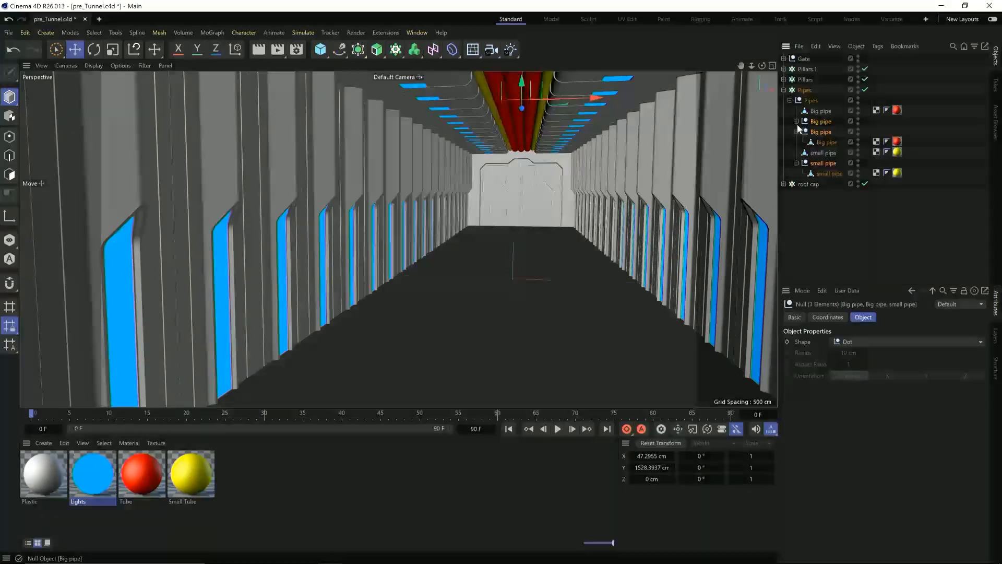
left_click(797, 132)
left_click(796, 152)
left_click(790, 100)
left_click(783, 90)
Inspect the roof cap cloner's hierarchy and object properties.
left_click(783, 100)
left_click(807, 101)
left_click(783, 100)
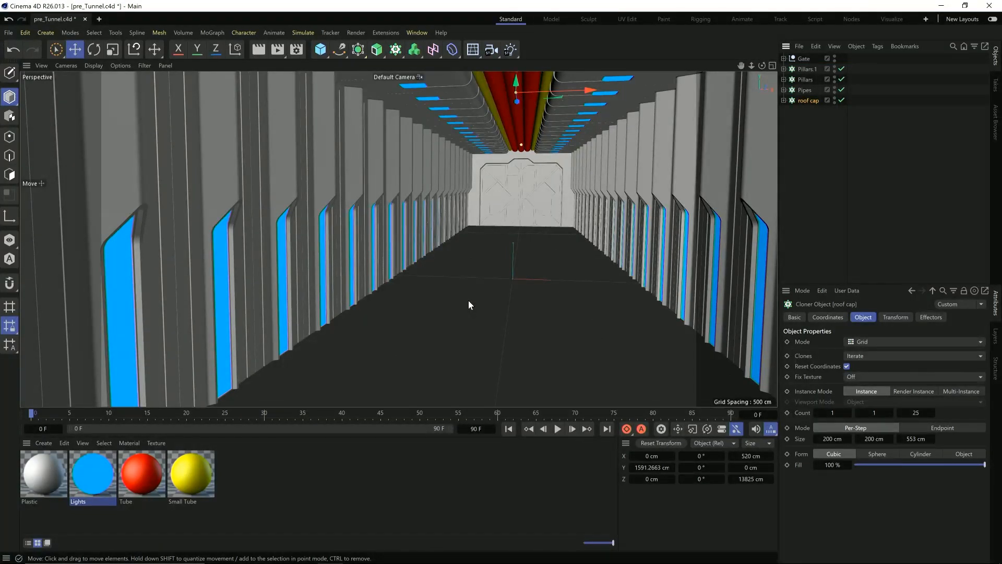
Add a Figure object as a scale reference, frame it in the viewport and show its object properties.
left_click(321, 52)
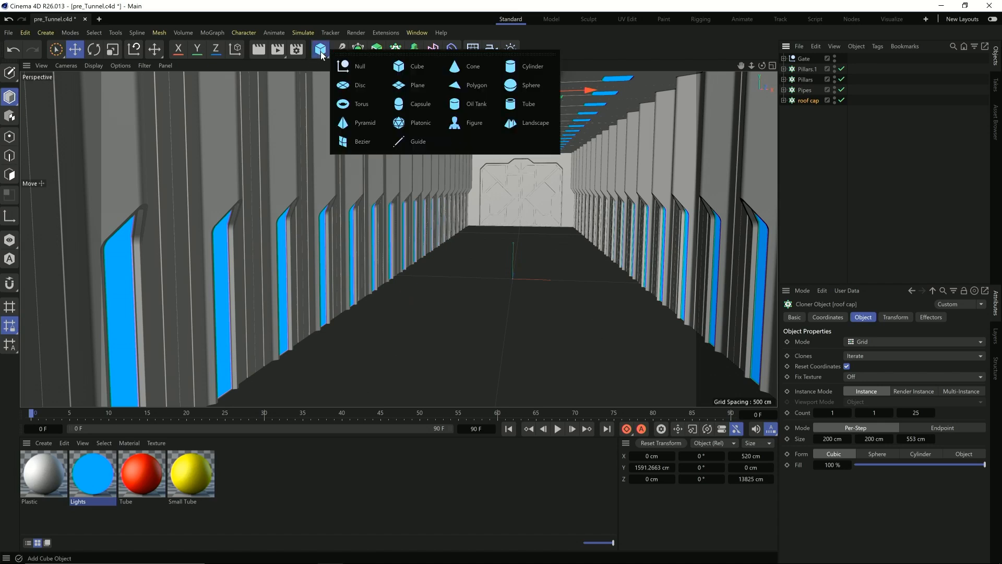
left_click(465, 124)
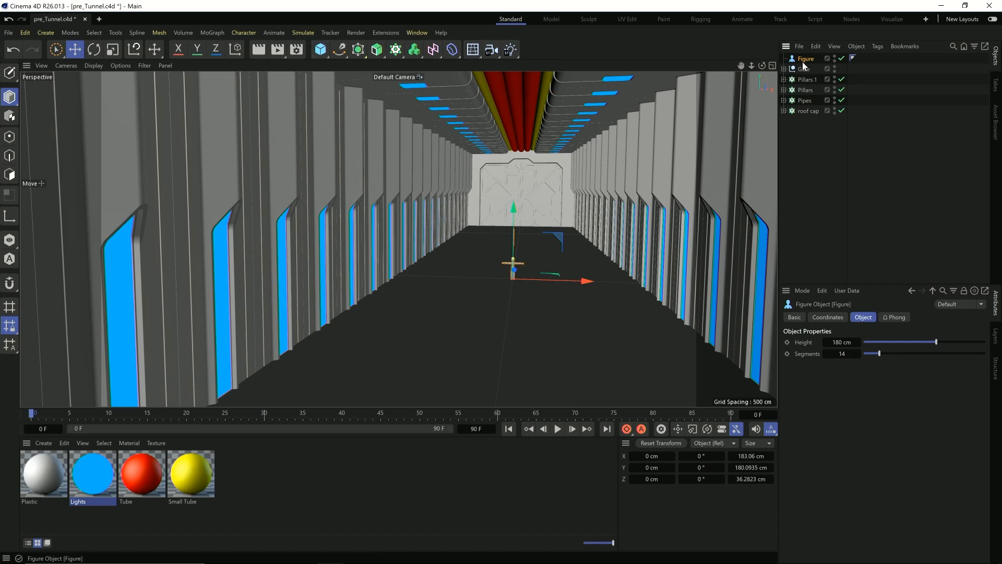
left_click(827, 317)
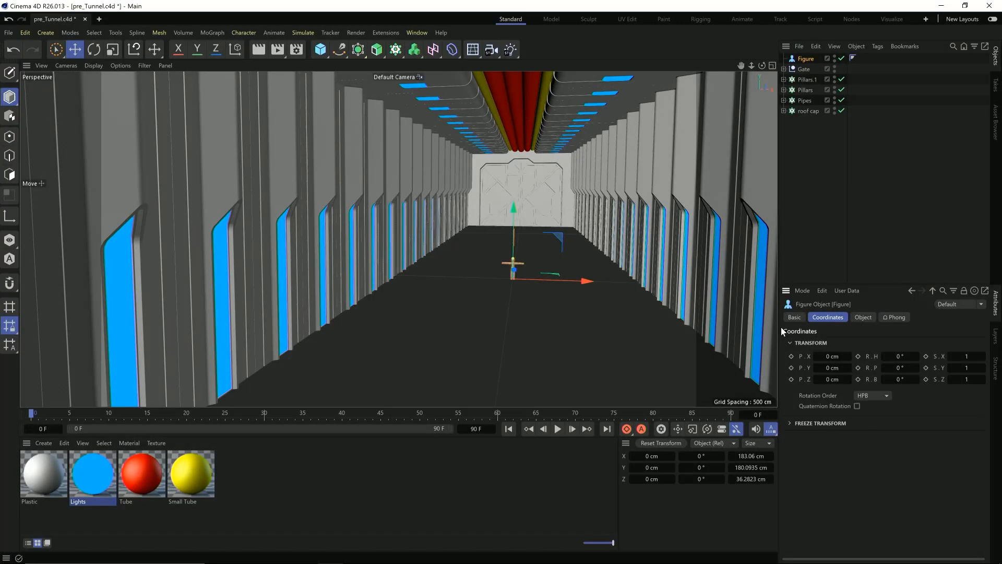
key("o")
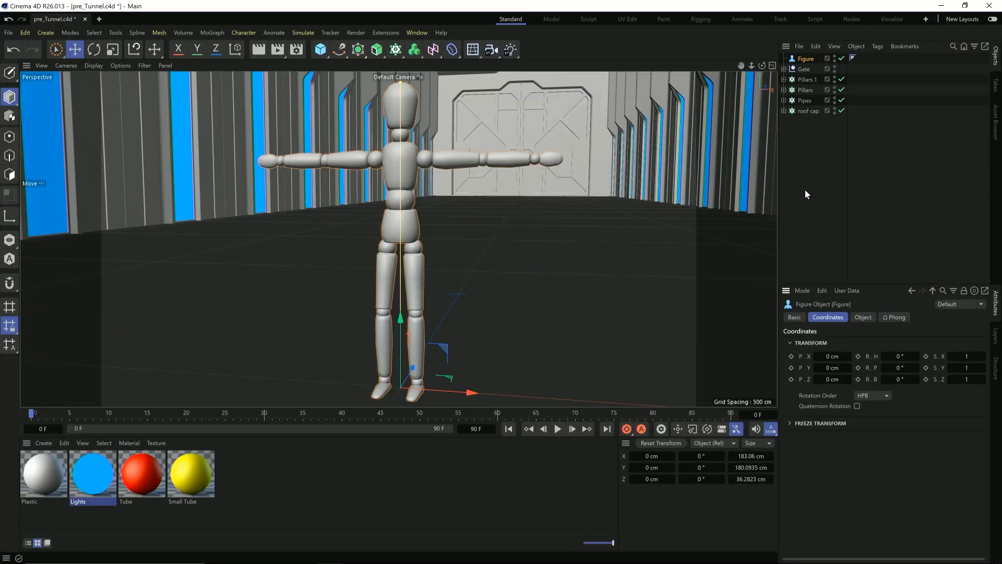
left_click_drag(751, 65, 737, 66)
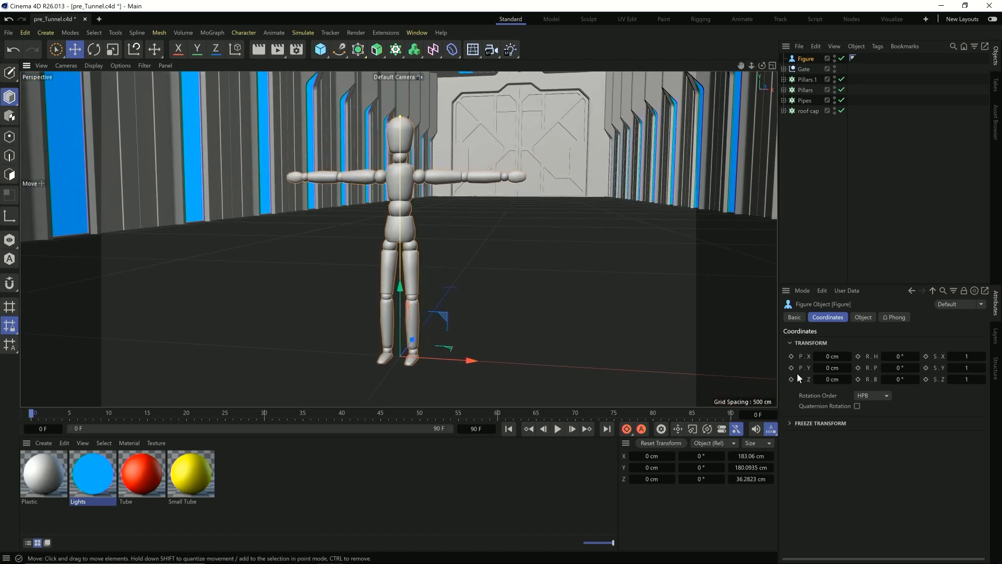
left_click(866, 317)
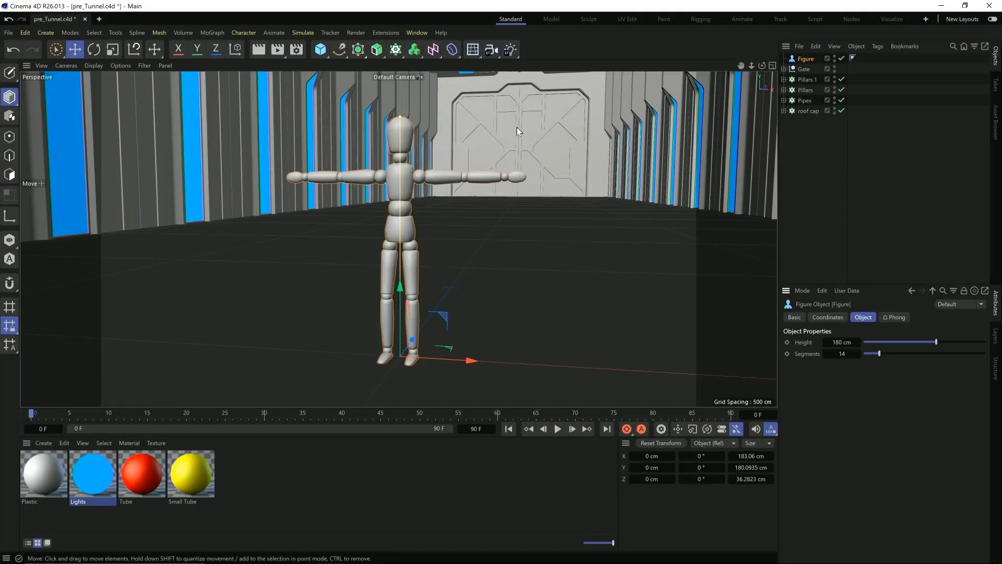
Open the Asset Browser, widen it and collapse its Quick Access category.
left_click(415, 31)
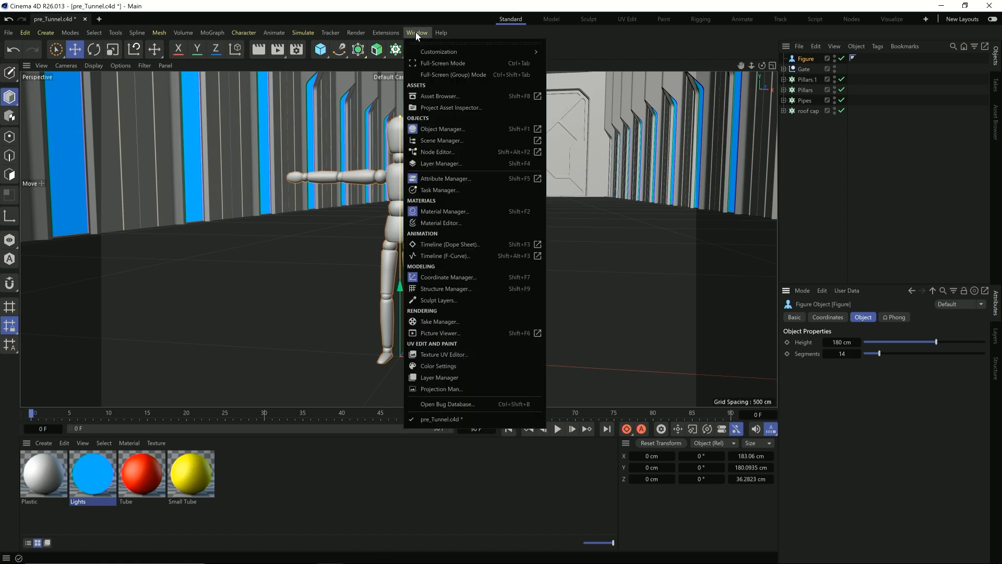
left_click(436, 97)
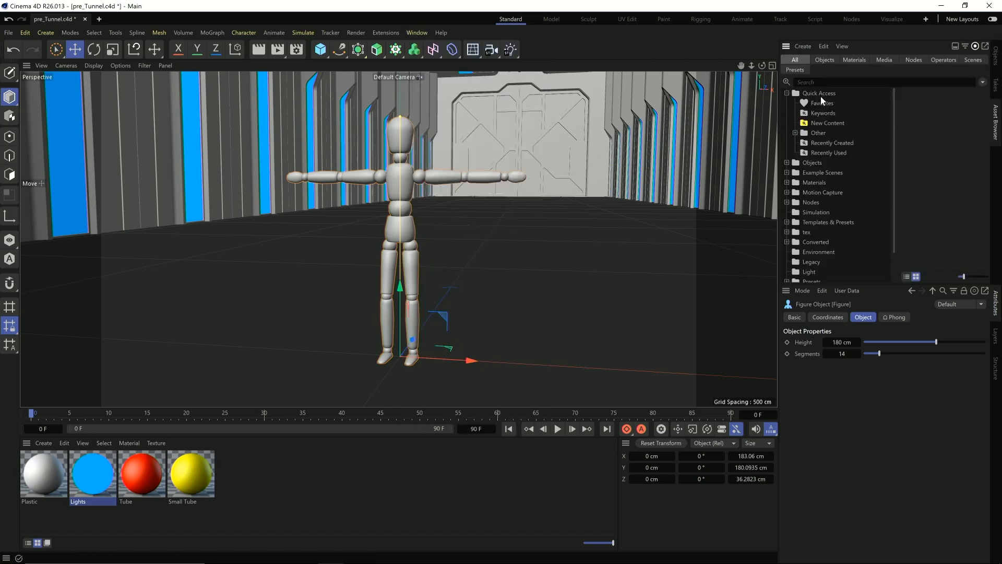
left_click_drag(776, 101, 616, 112)
left_click(653, 82)
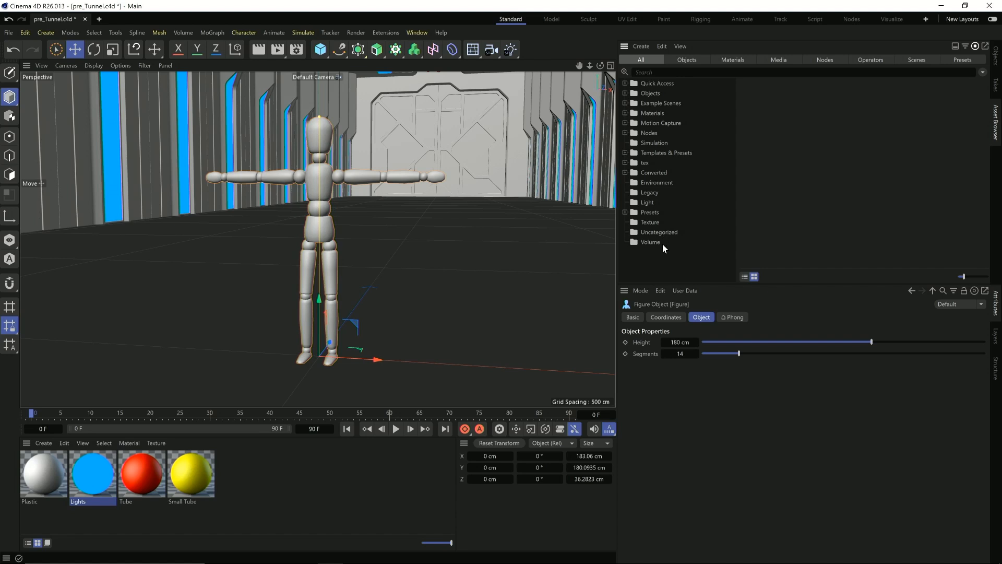
Switch to File Explorer, open Desktop > KitBash > Hard-Surfaces-Pack-V2 and narrow the window to uncover the Asset Browser.
key("super")
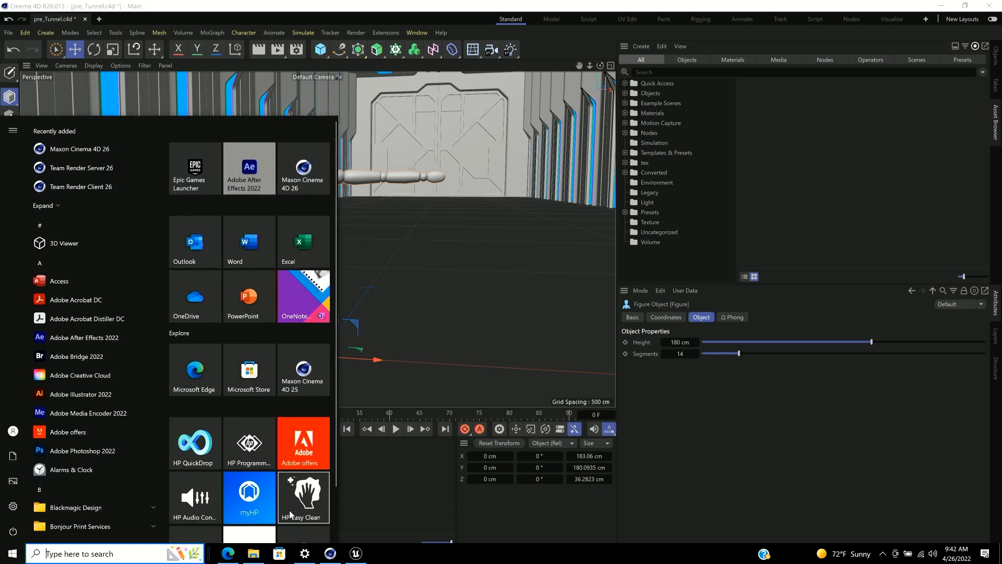
left_click(253, 552)
left_click(308, 283)
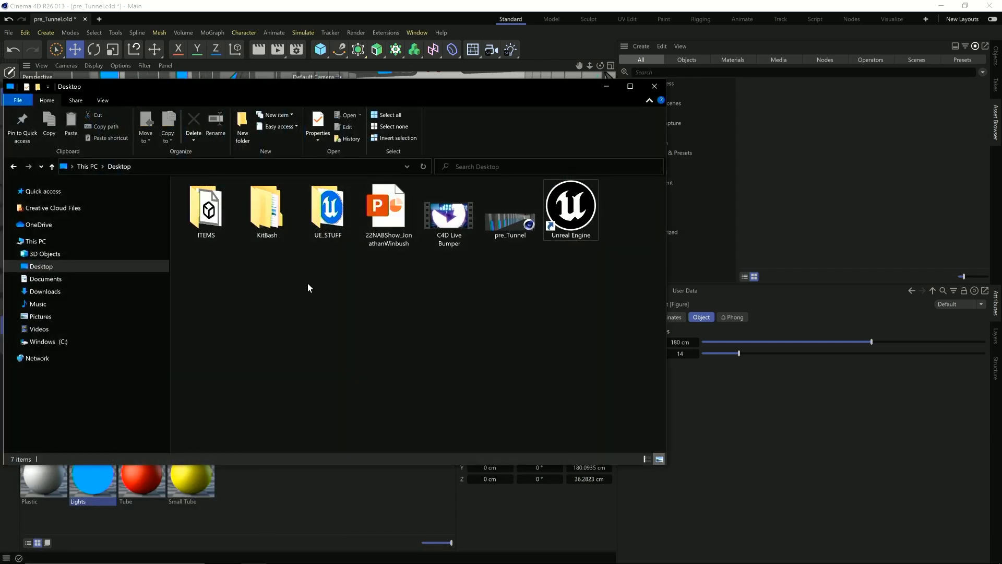
double_click(267, 217)
double_click(239, 201)
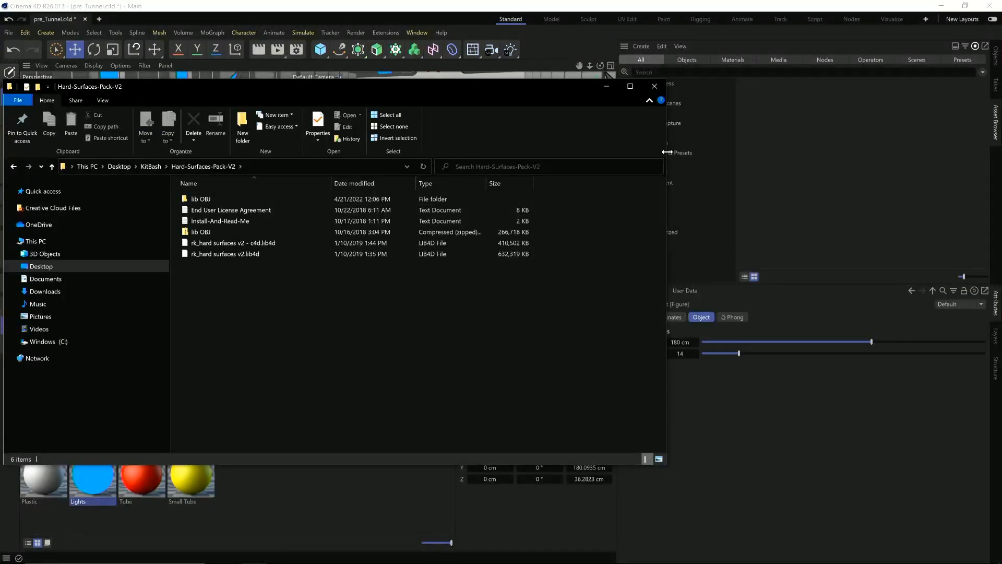
left_click_drag(665, 155, 476, 156)
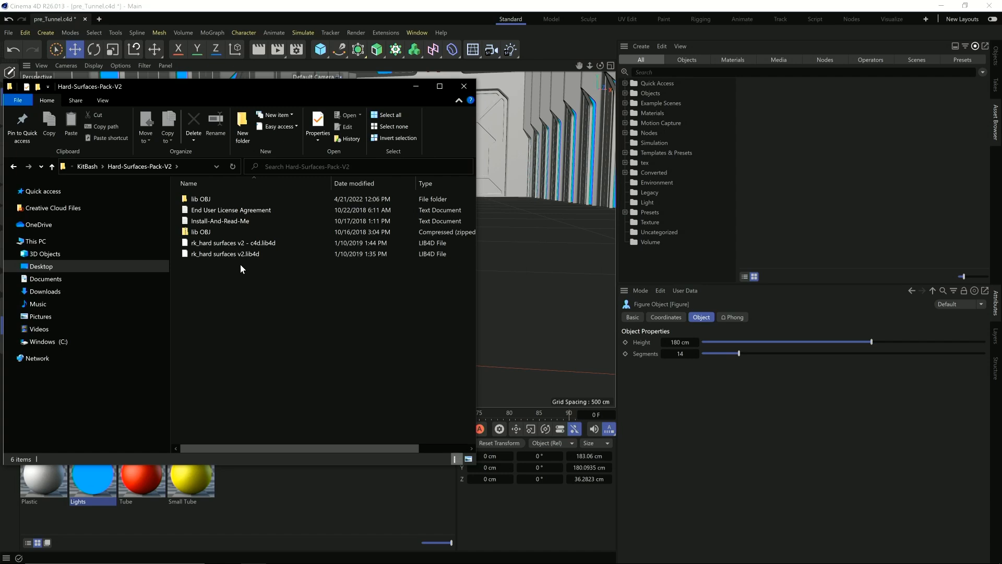
Try to import rk_hard surfaces v2.lib4d into the Asset Browser, but cancel saving the asset.
left_click(239, 258)
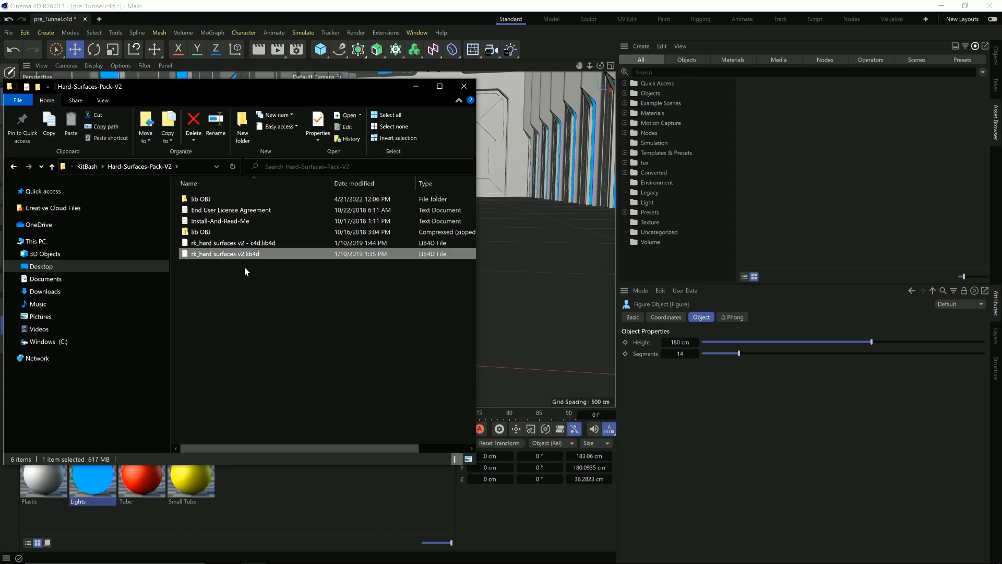
left_click_drag(236, 254, 762, 233)
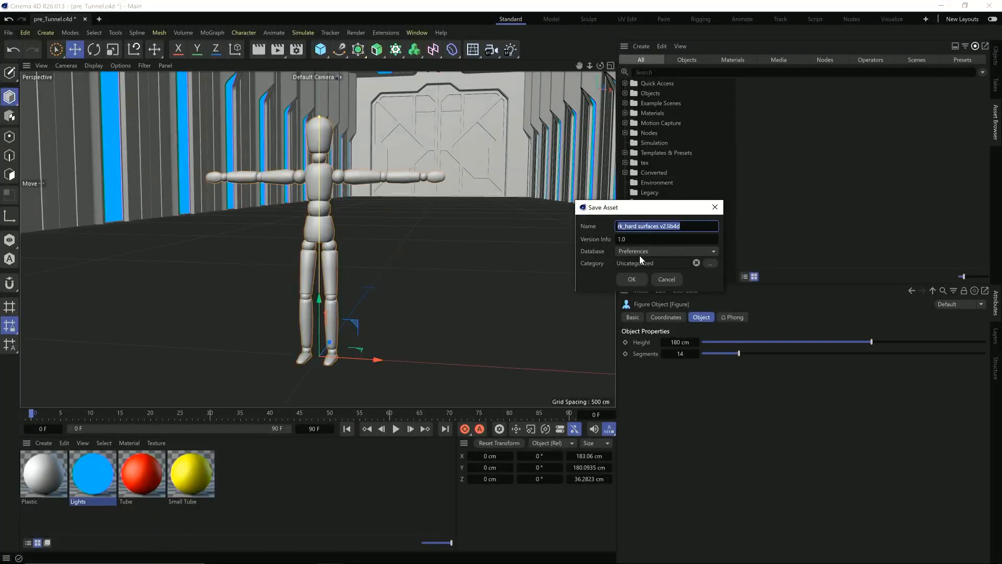
left_click(673, 280)
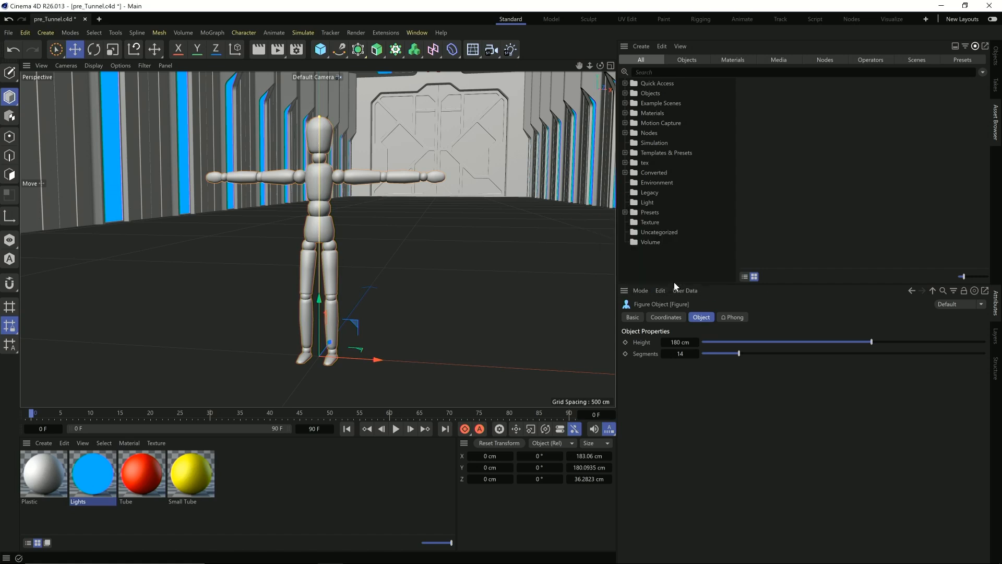
Add Panel 04 to the scene from the Floor category of the converted RK_Hard Surfaces v2 - C4D library.
left_click(652, 173)
left_click(625, 173)
left_click(663, 183)
left_click(634, 183)
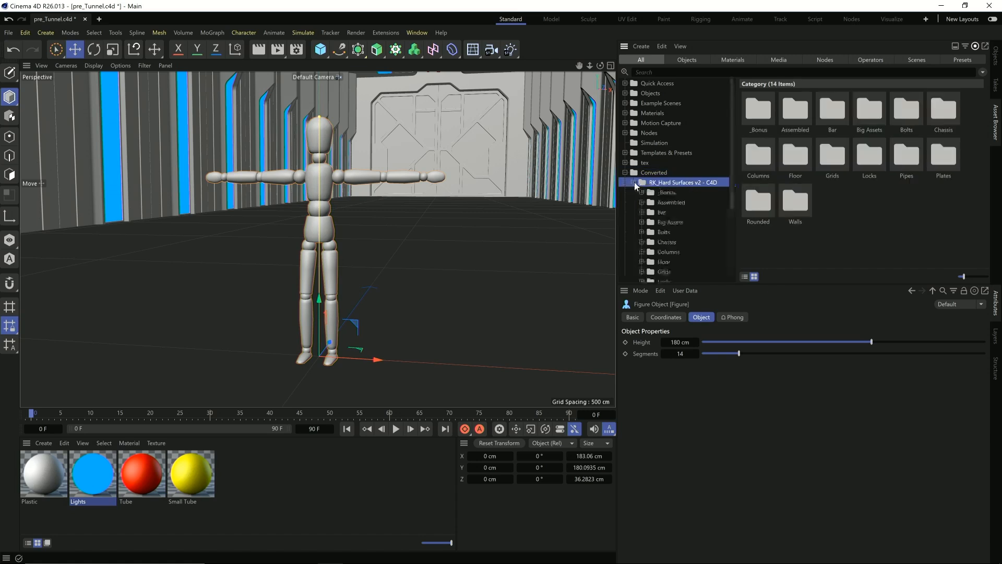
left_click_drag(732, 201, 733, 227)
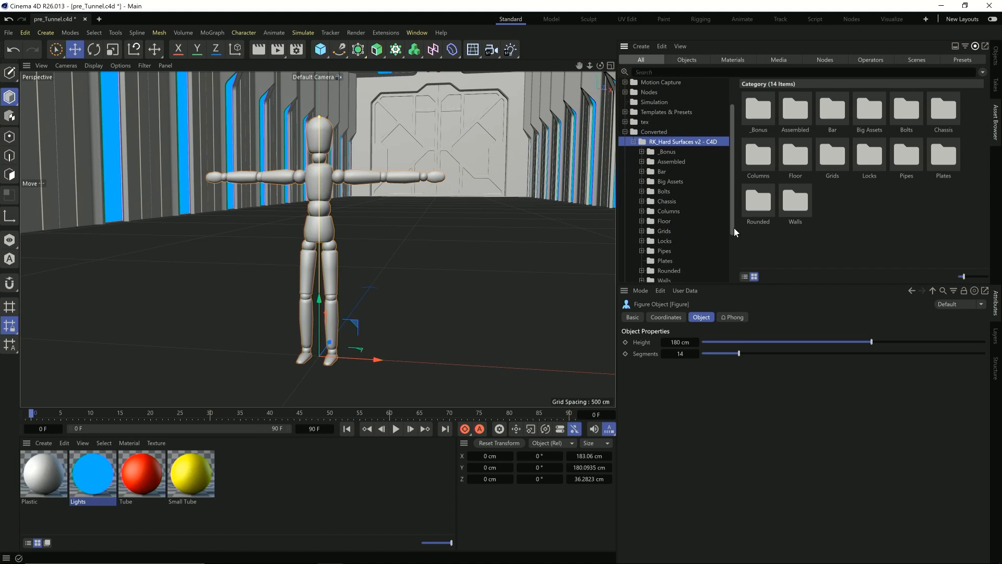
left_click(671, 218)
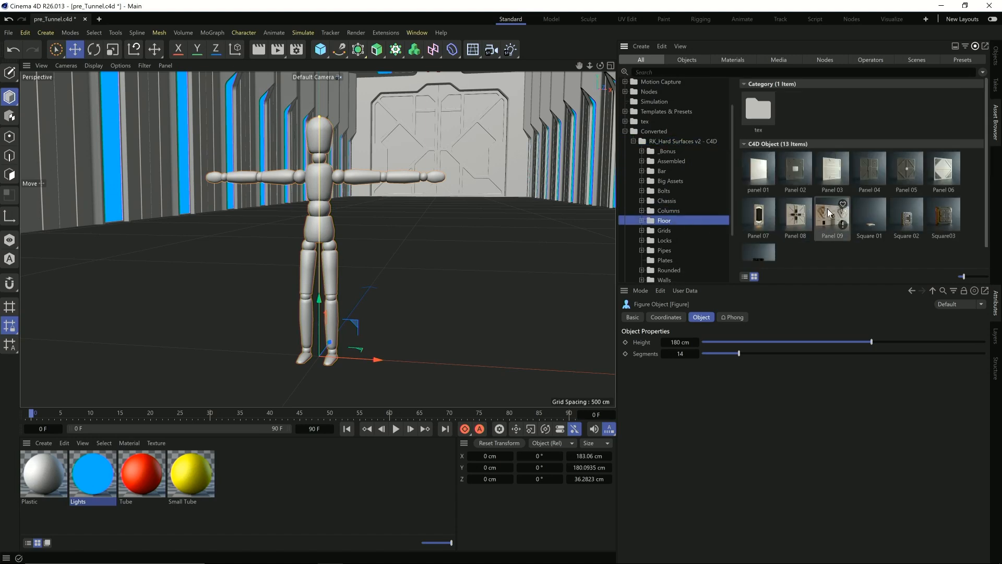
scroll(827, 209, "down", 1)
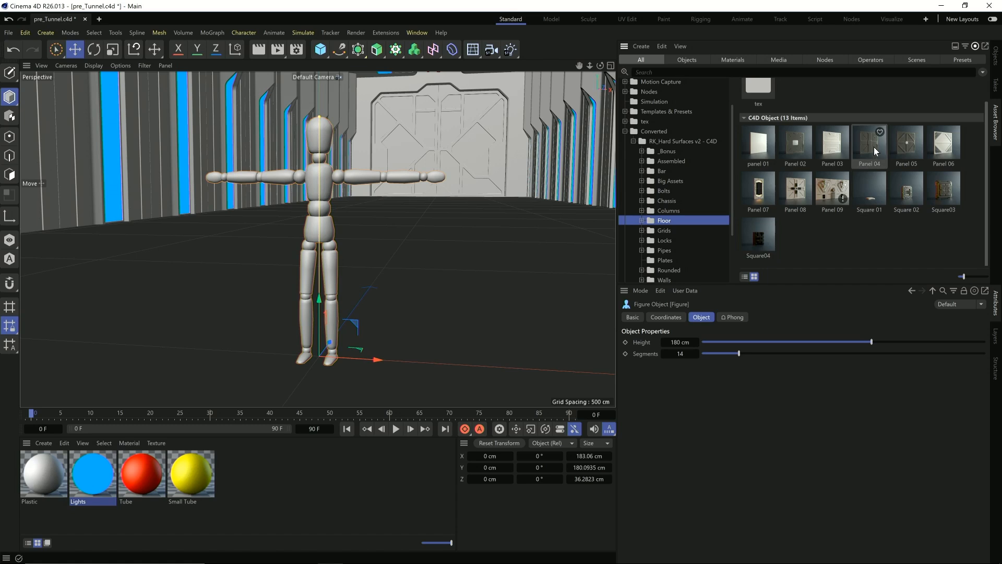
left_click_drag(868, 149, 337, 346)
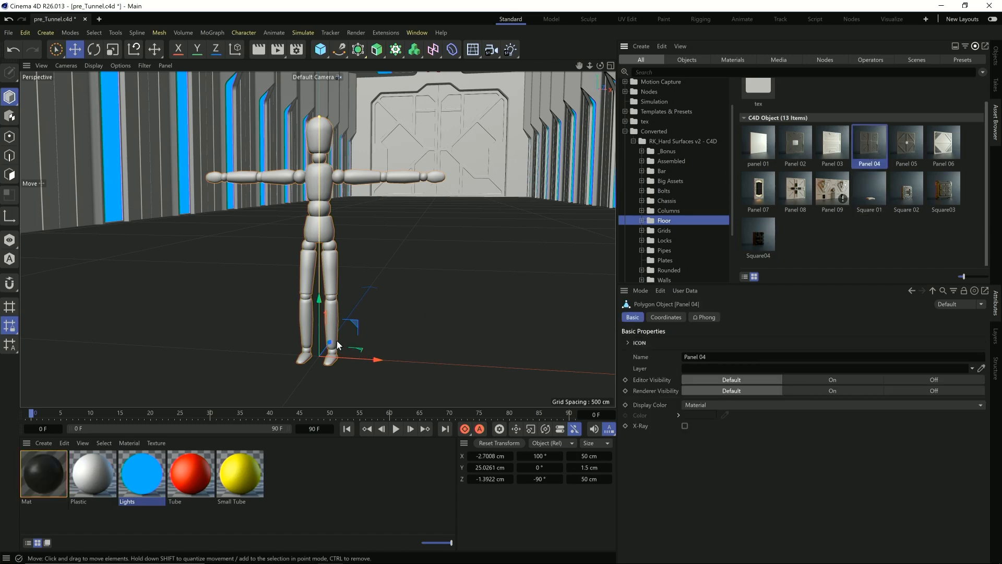
Set Panel 04's X and Y position to 0 cm and its heading, pitch and bank rotation to 0°.
left_click(665, 317)
left_click(670, 356)
type("0")
key("Tab")
type("0")
key("Tab")
key("Tab")
type("0")
key("Tab")
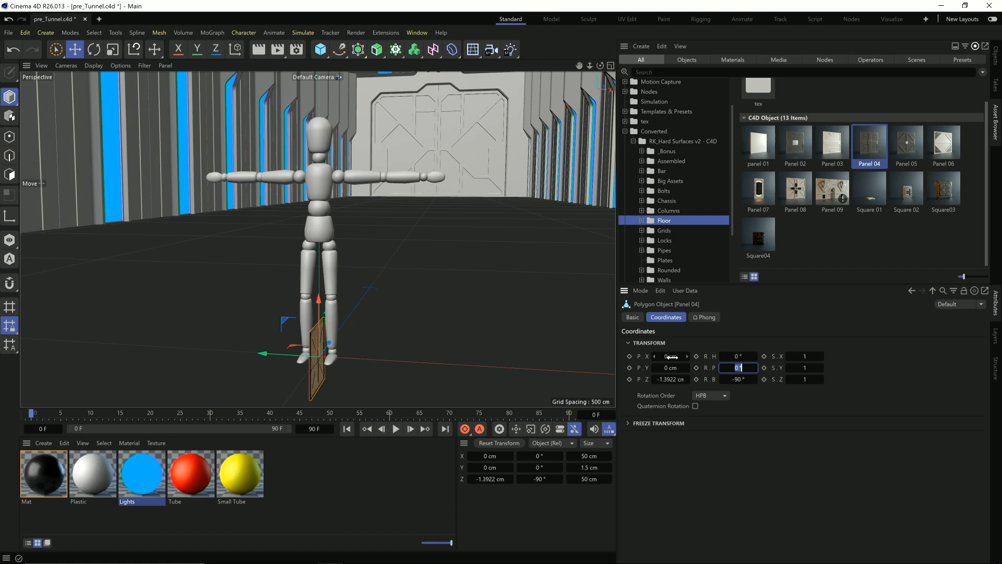
key("Tab")
type("0")
key("Return")
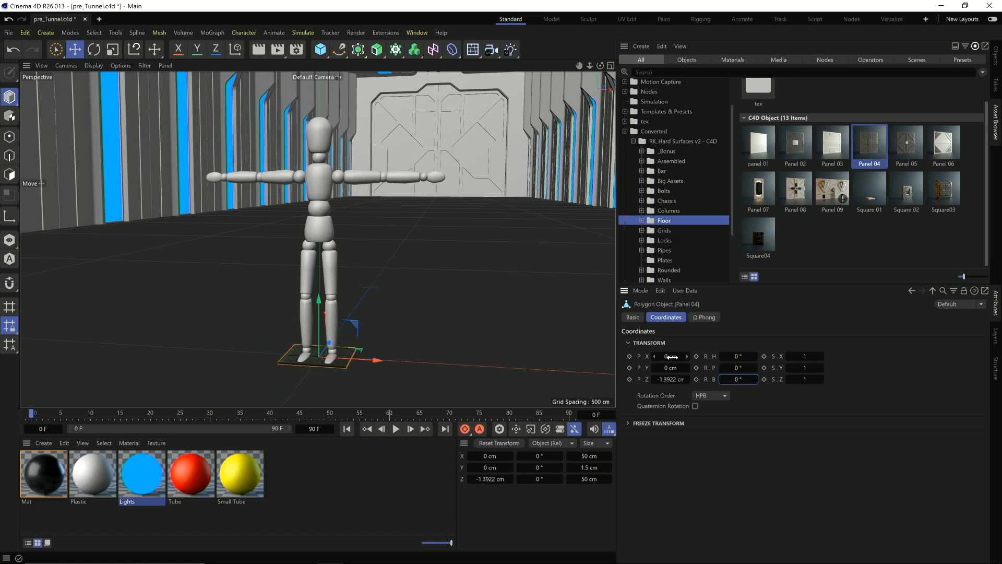
Add a Cloner and make Panel 04 its child.
left_click(996, 54)
left_click(394, 54)
left_click(429, 68)
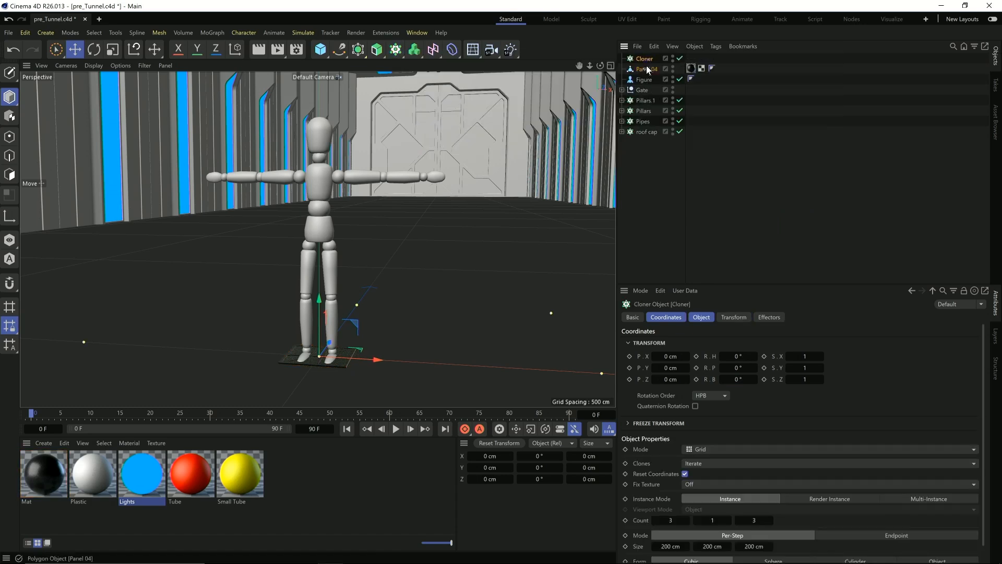
left_click_drag(650, 56, 647, 71)
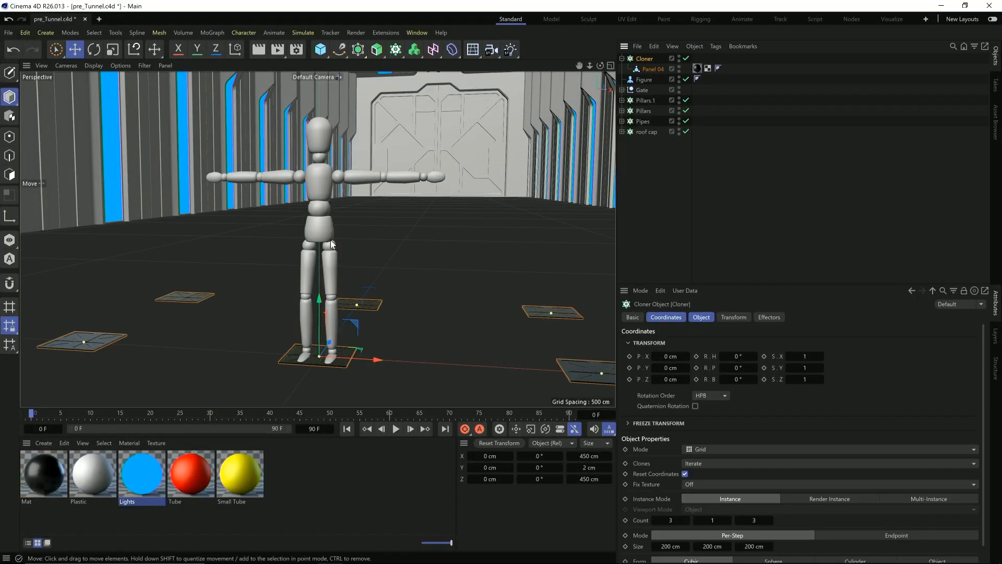
left_click_drag(387, 315, 403, 330, "alt")
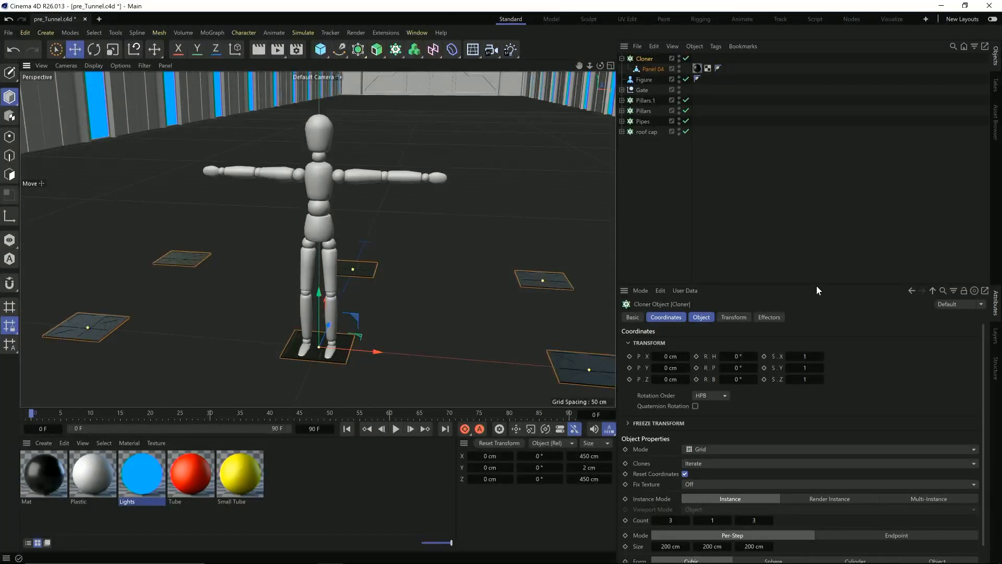
Scale the Cloner's clones to 6 on all three axes through its Transform settings.
left_click_drag(817, 284, 816, 161)
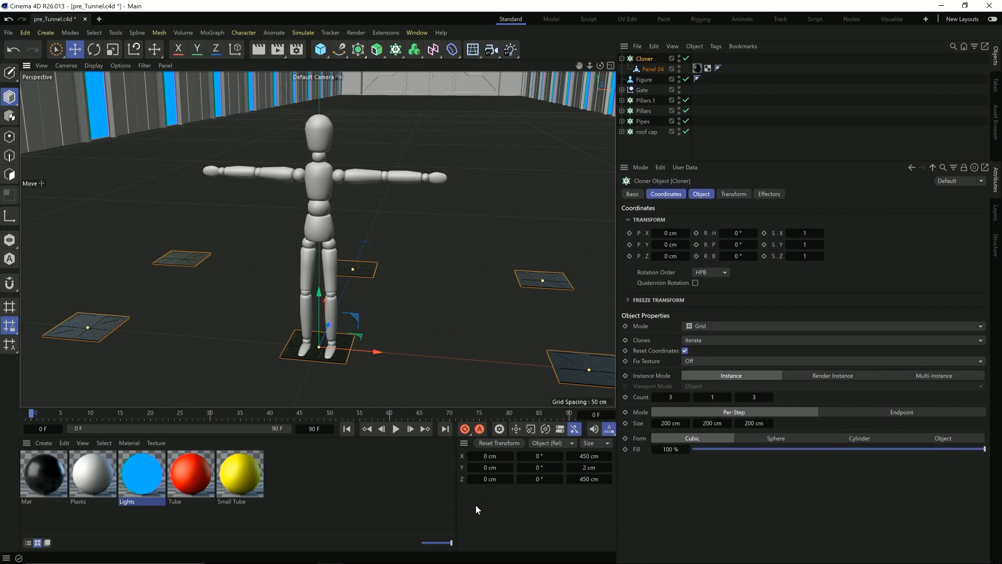
left_click(733, 194)
left_click(789, 234)
left_click_drag(789, 232, 790, 232)
Raise the figure to about 17 cm in Y so its feet stand on the enlarged floor panels.
scroll(330, 282, "down", 3)
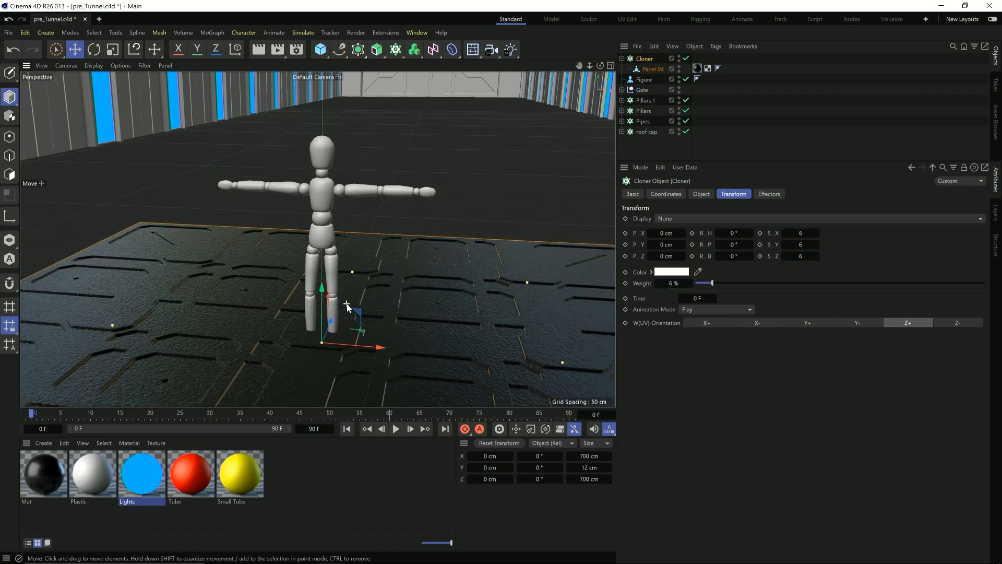
left_click(330, 287)
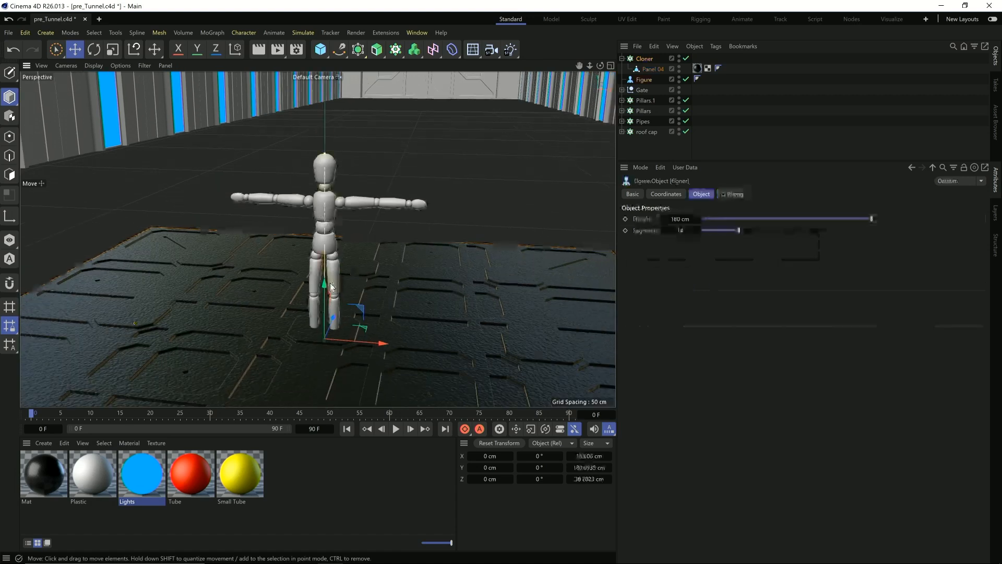
left_click_drag(329, 285, 324, 271)
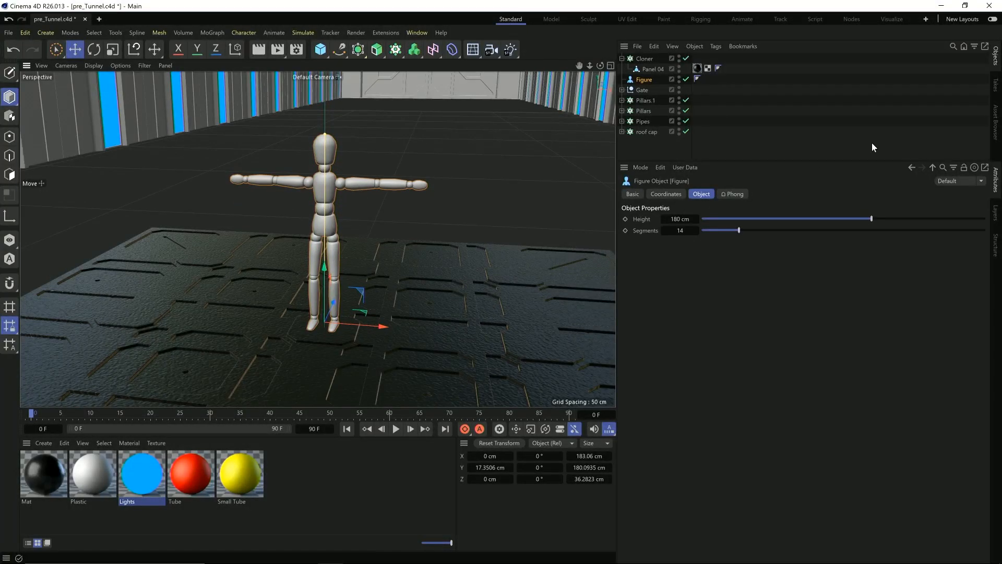
Set the floor Cloner's grid count to 7 × 1 × 35 and its per-step size to 300 cm in X and 304 cm in Z.
left_click(645, 59)
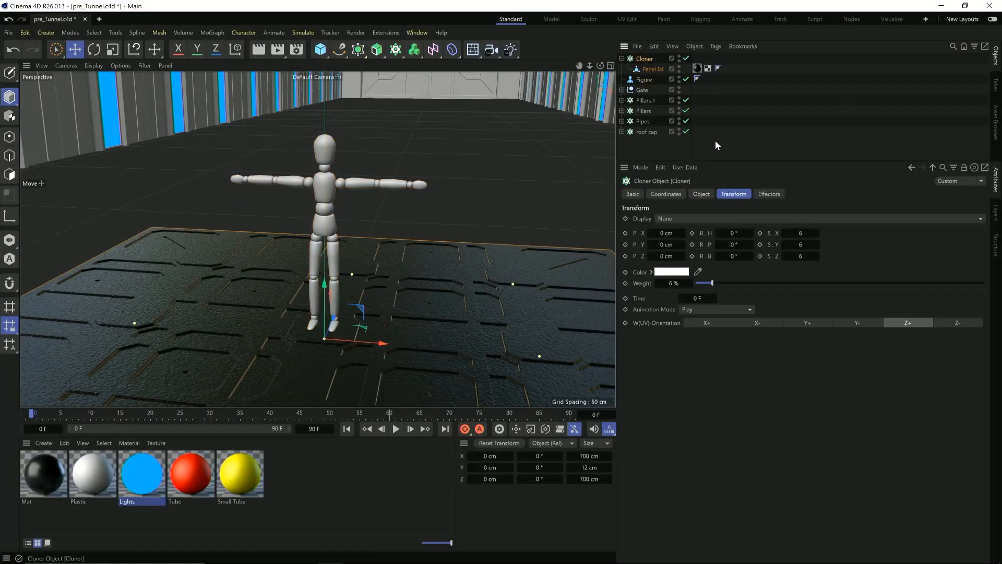
left_click(701, 194)
left_click_drag(754, 289, 712, 314)
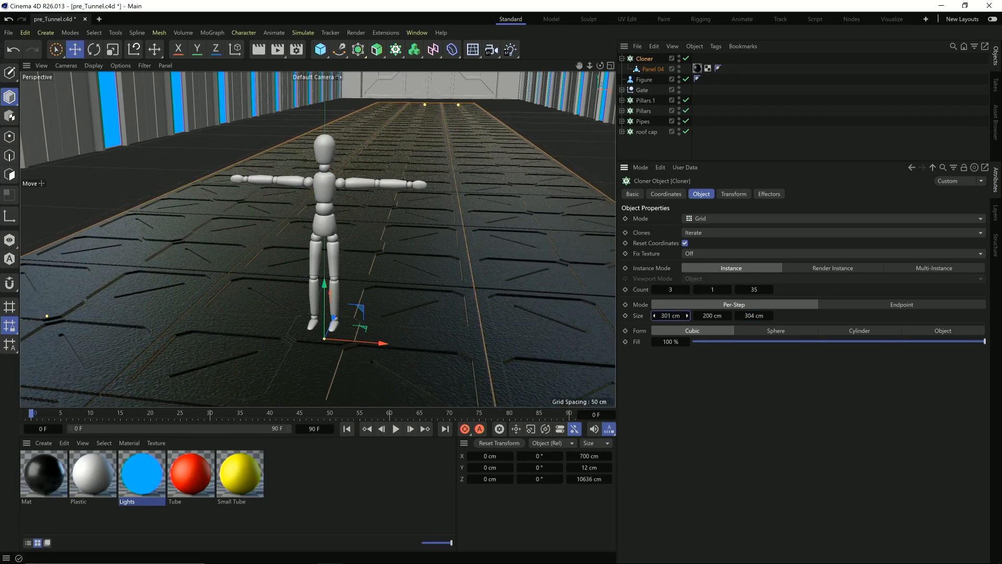
left_click(687, 290)
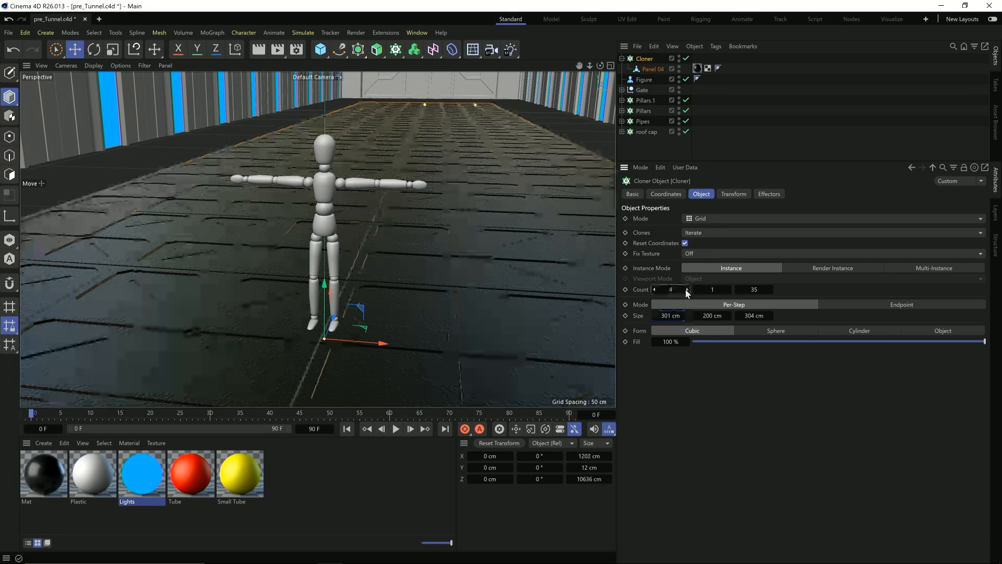
left_click(687, 290)
left_click(687, 291)
left_click(687, 290)
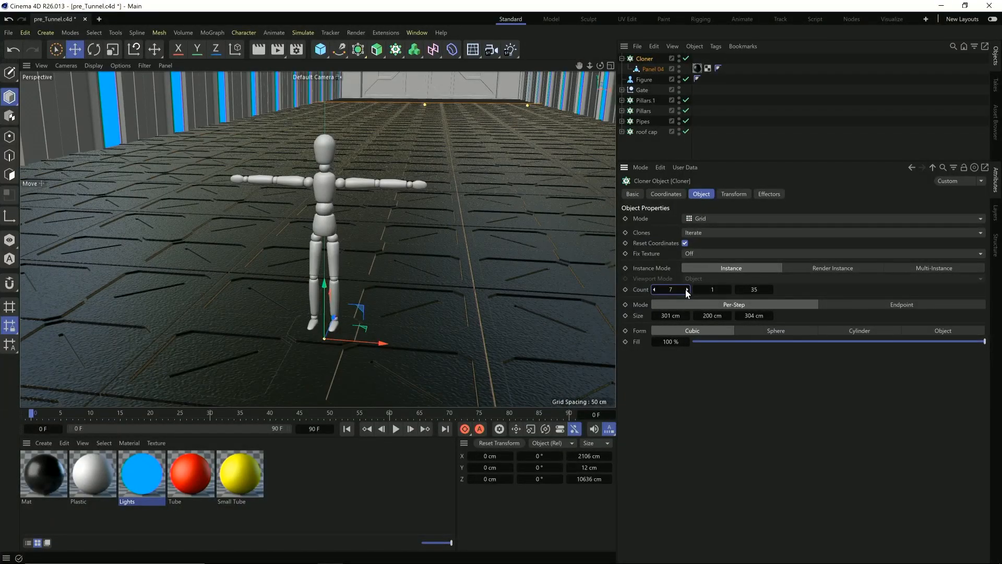
left_click_drag(670, 315, 669, 315)
Move the floor Cloner along Z to about 1044 cm so the panels extend down the tunnel to the gate.
scroll(258, 249, "down", 8)
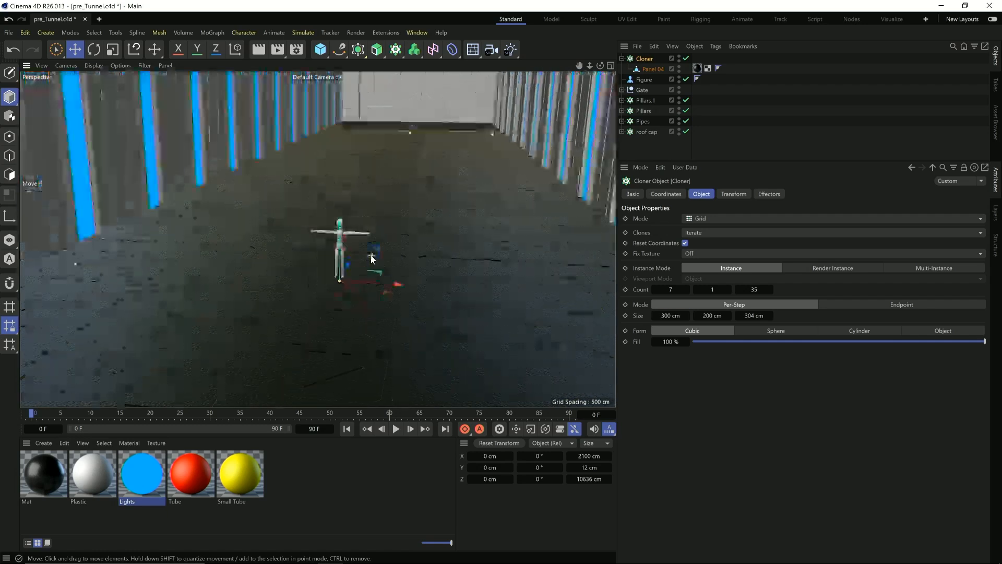
scroll(421, 230, "up", 10)
left_click_drag(316, 282, 463, 235, "alt")
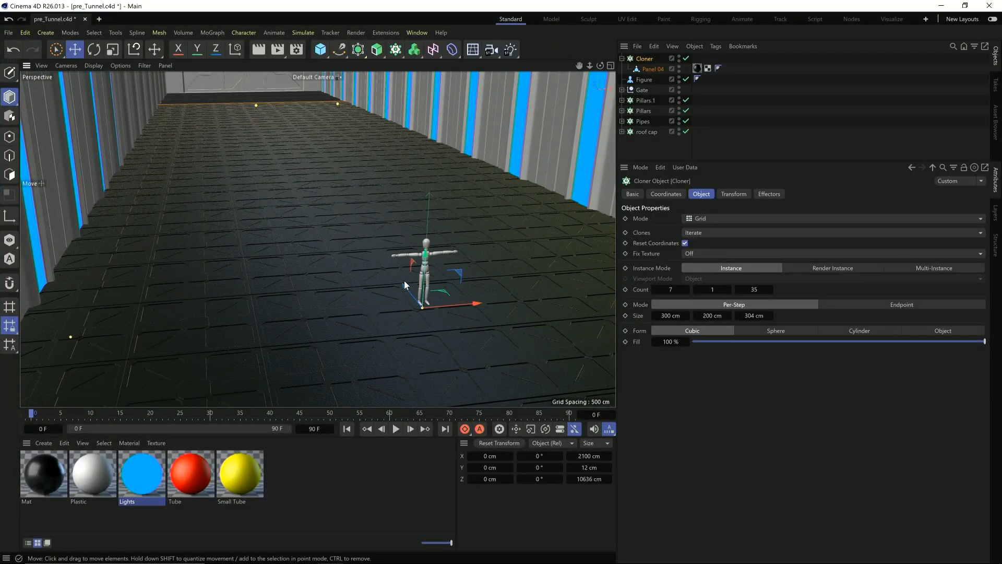
left_click_drag(405, 285, 314, 203)
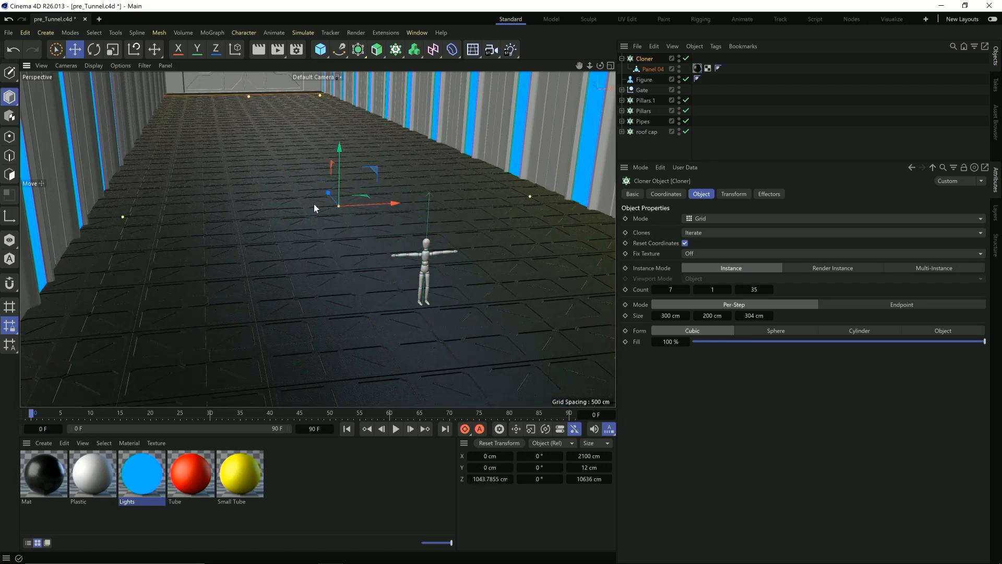
left_click(643, 80)
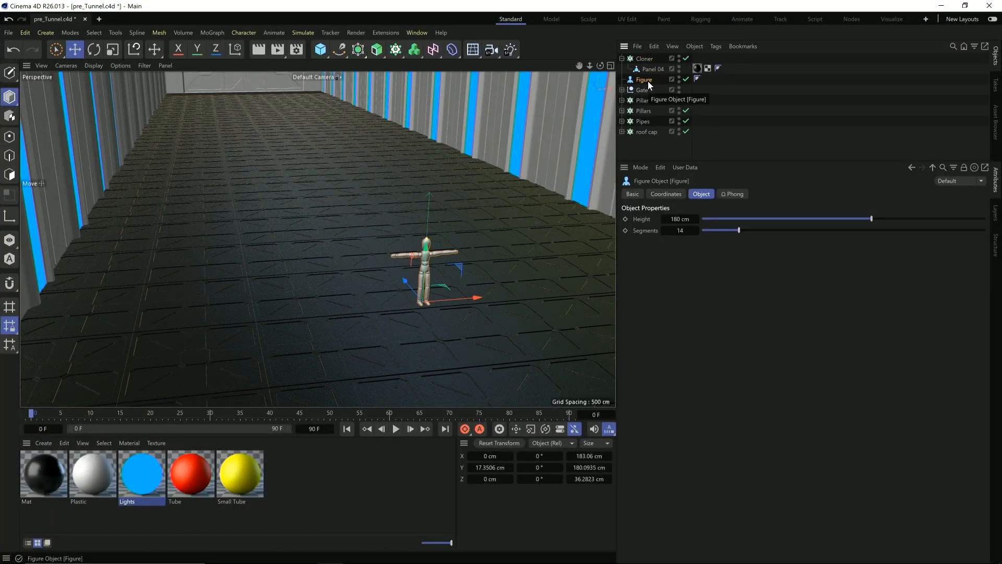
key("Delete")
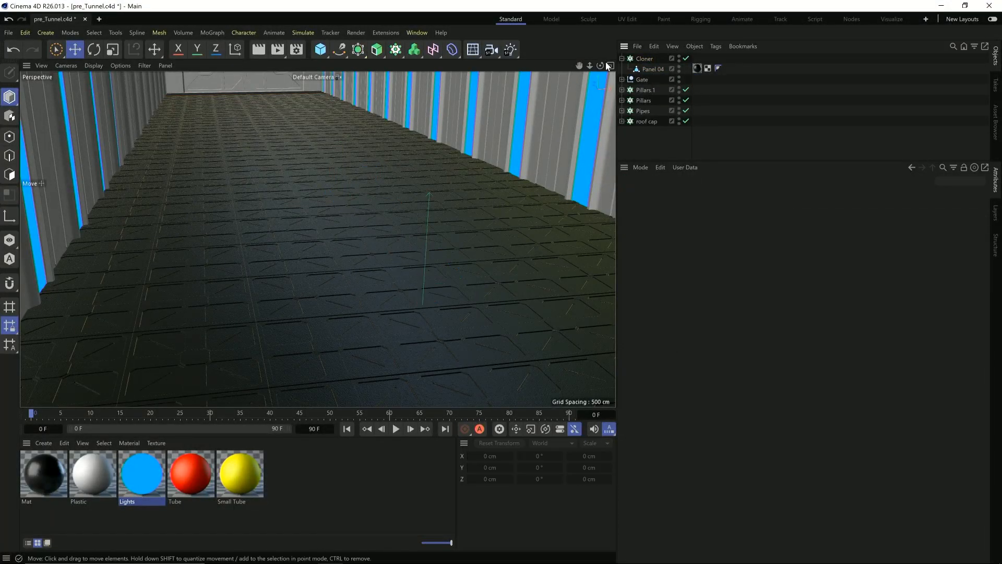
key("ctrl+z")
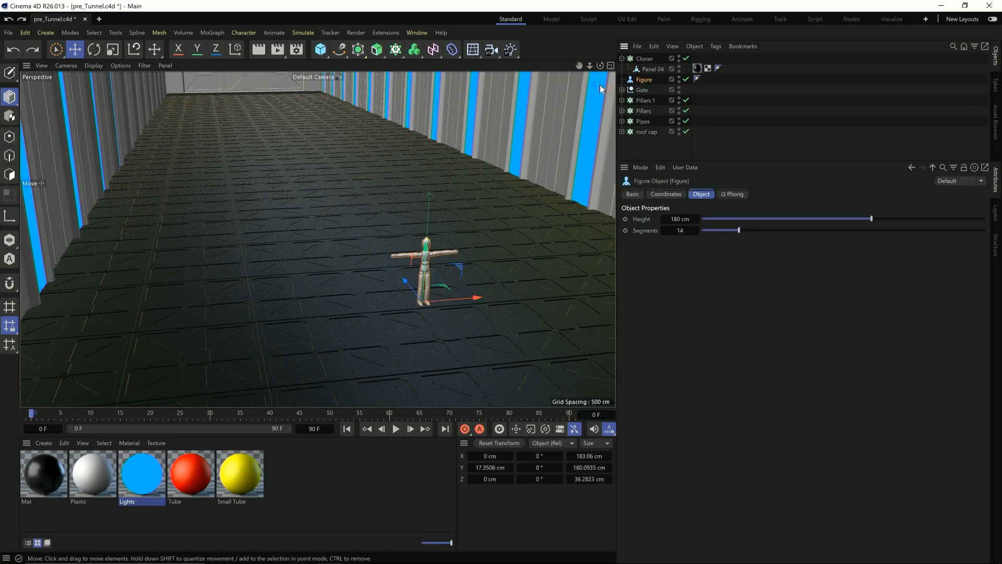
Add a camera and set its X, Y and Z position to 0 cm.
left_click_drag(488, 52, 530, 64)
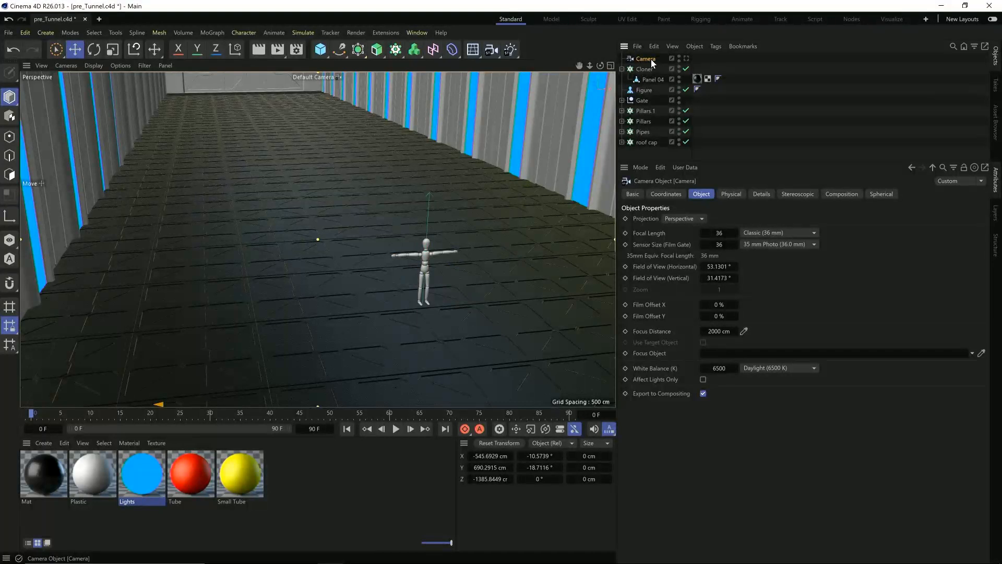
left_click(674, 195)
left_click(666, 233)
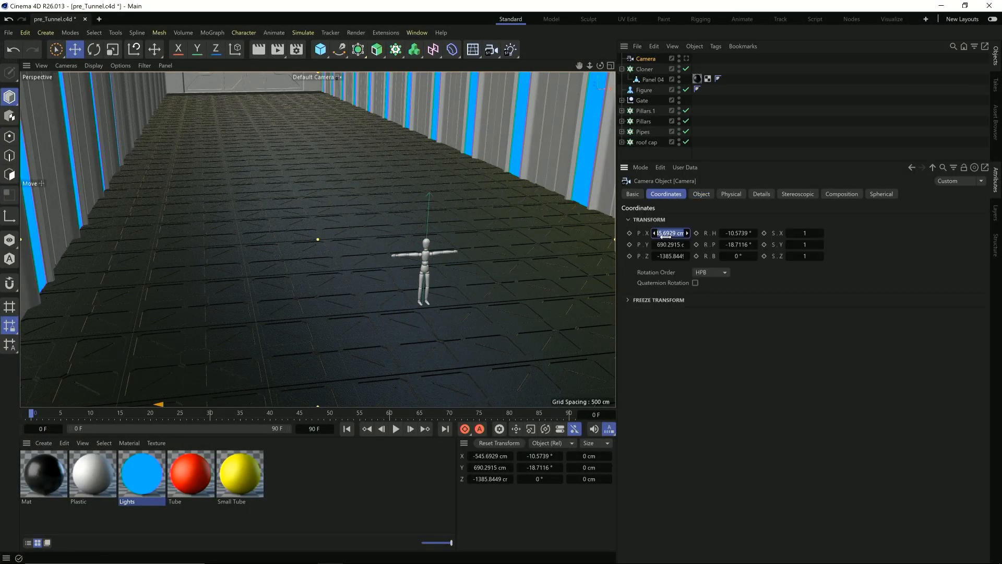
key("Tab")
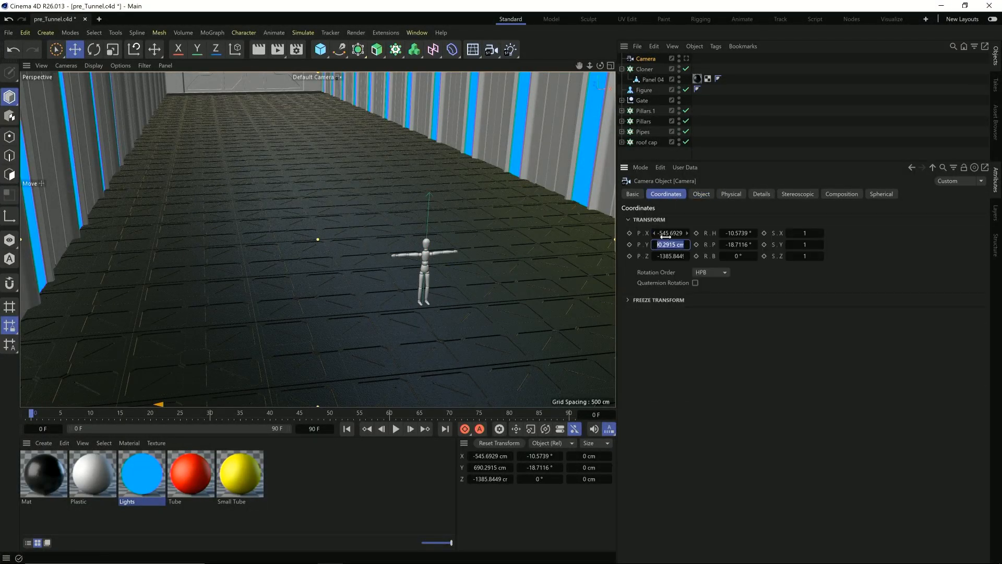
left_click(666, 234)
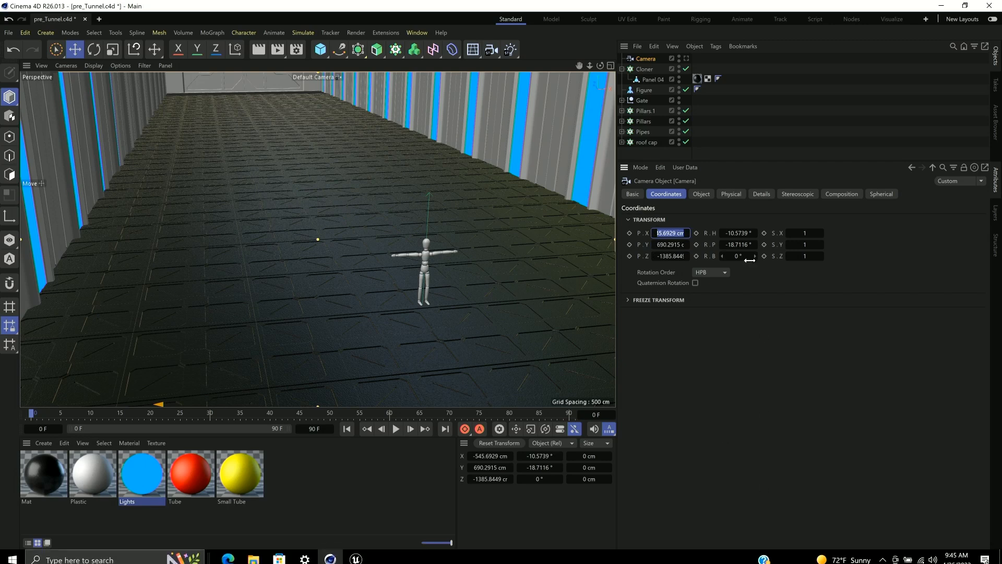
type("0")
key("Tab")
type("0")
key("Tab")
type("0")
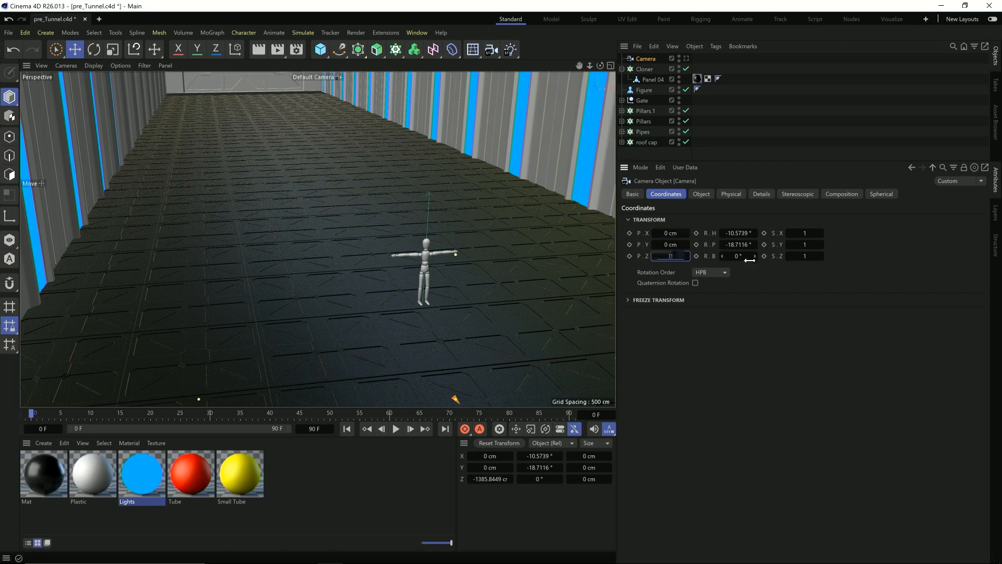
Set the camera's heading and pitch rotation to 0°.
key("Tab")
type("0")
key("Tab")
type("0")
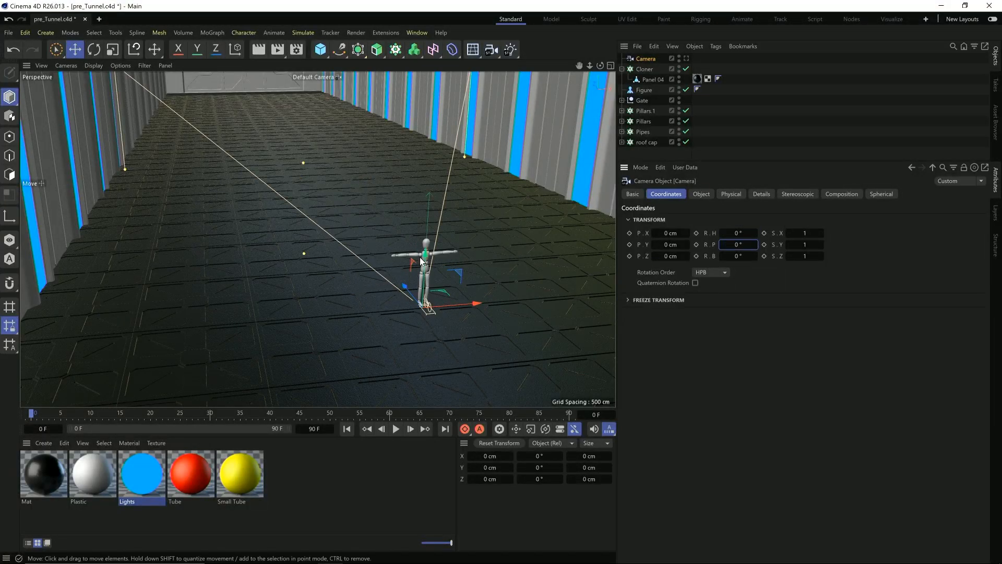
Raise the camera to the figure's head height, about 180 cm in Y.
left_click_drag(427, 259, 441, 197)
scroll(444, 273, "up", 10)
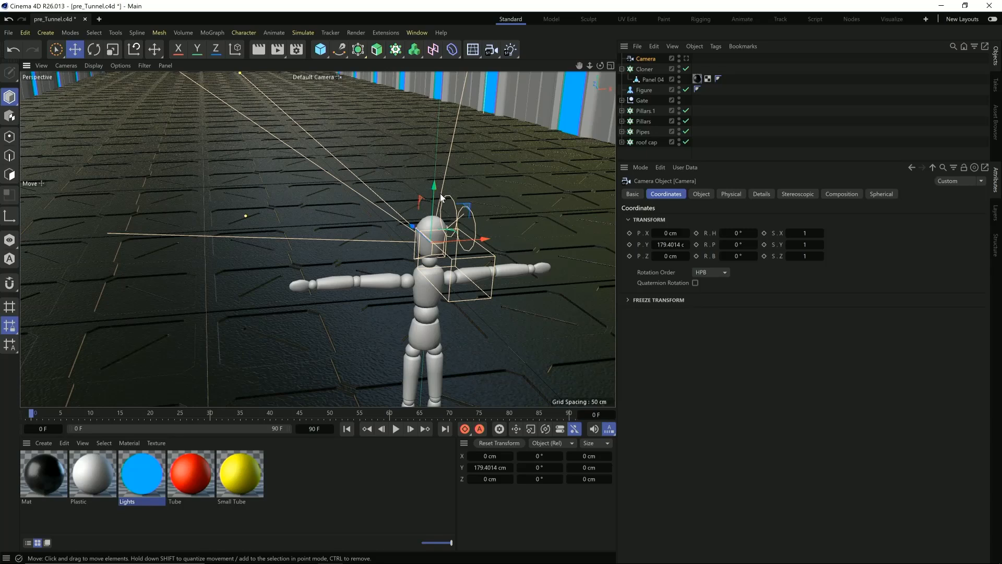
left_click_drag(436, 195, 437, 193)
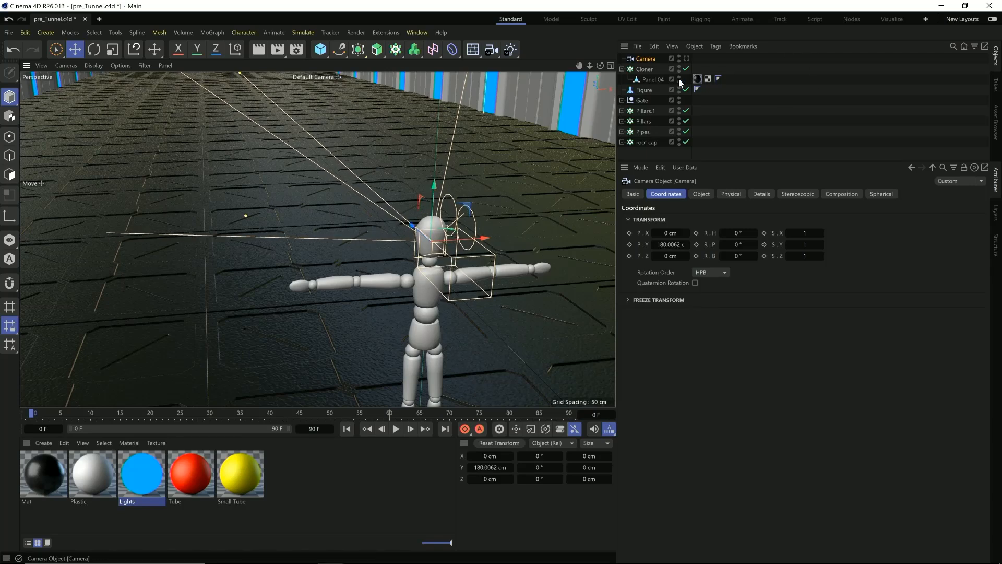
Delete the figure and select the camera again.
left_click(646, 91)
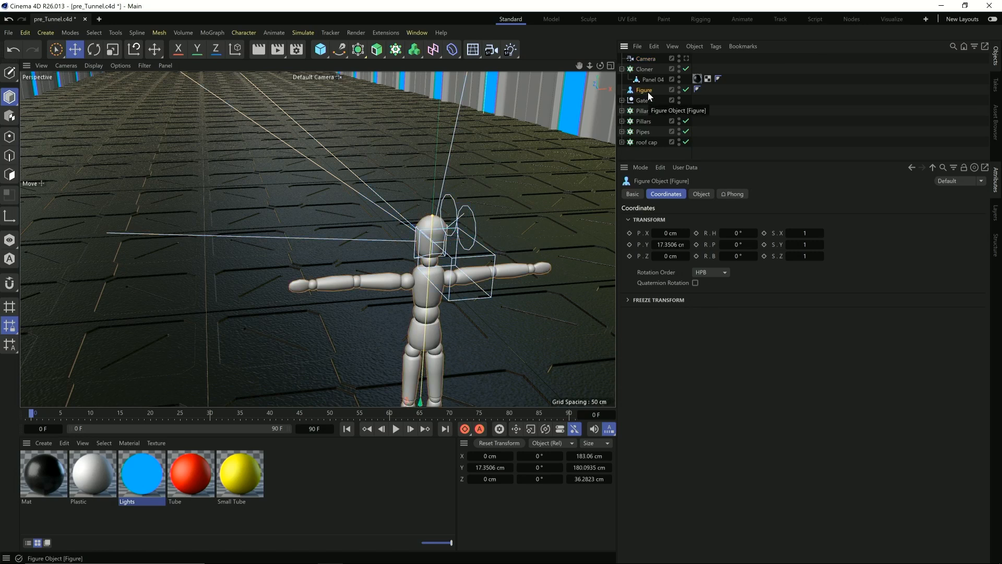
key("Delete")
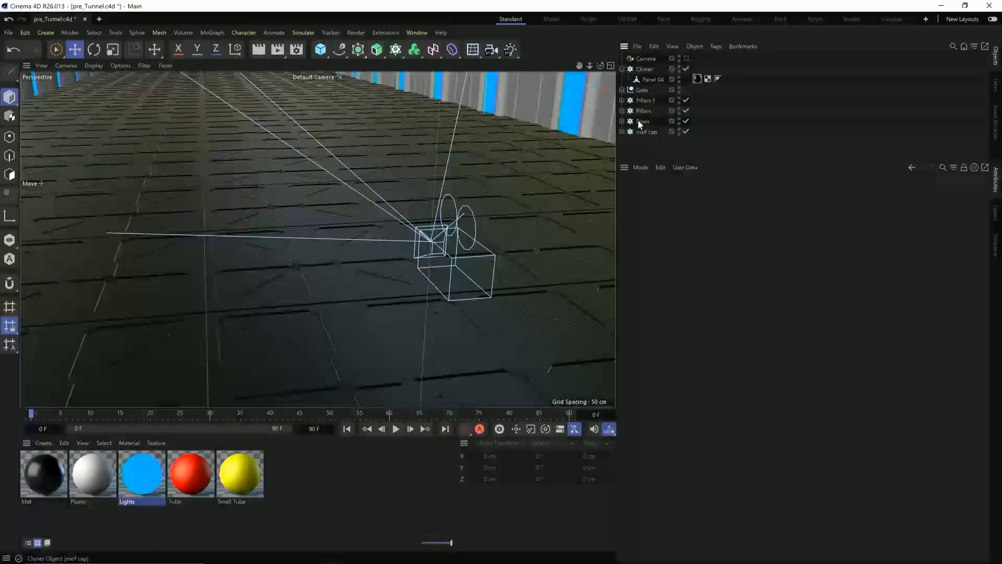
left_click(647, 59)
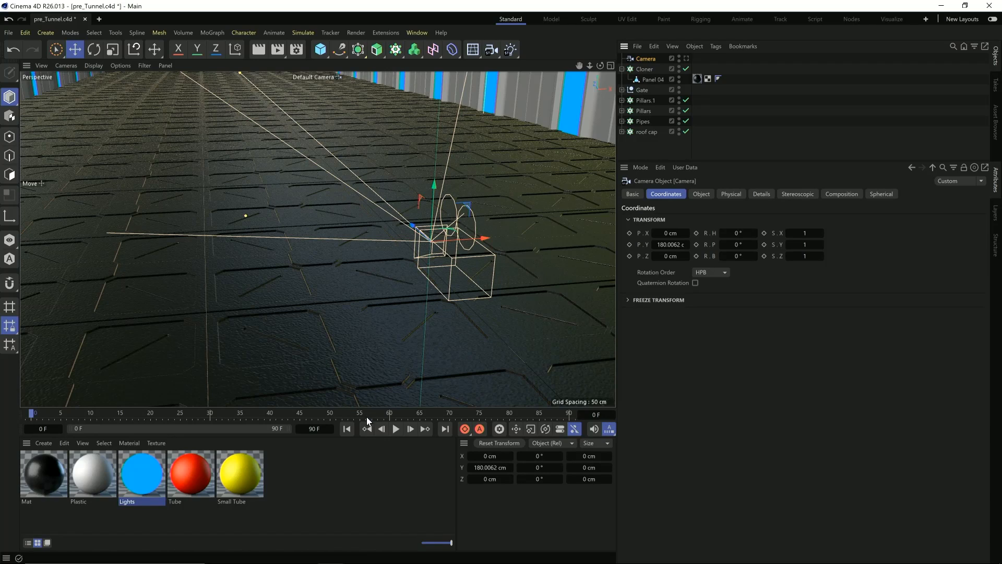
Set the animation's end frame to 120.
left_click(314, 428)
type("12")
key("Return")
type("120")
key("Return")
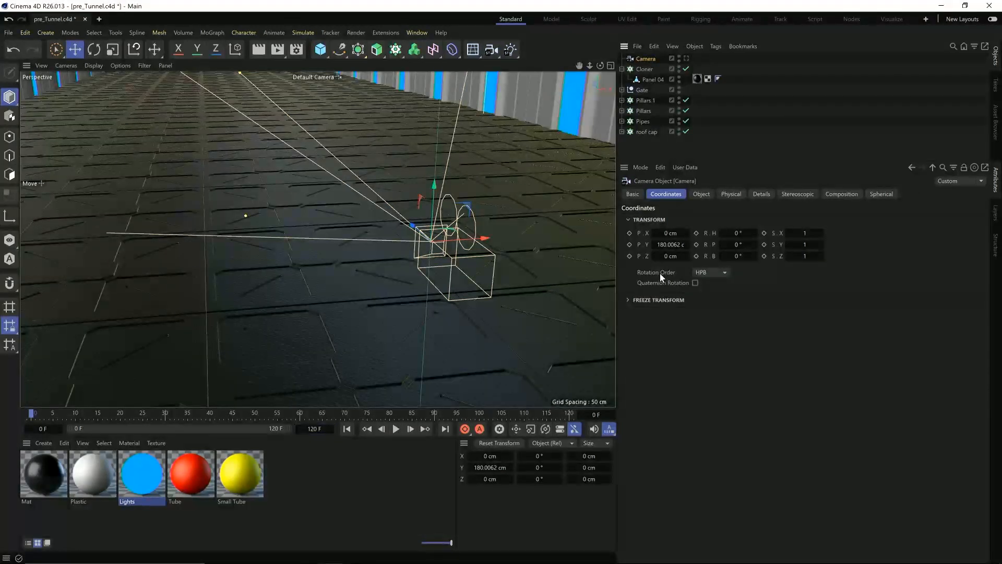
Set the camera's Z position to 0 cm and keyframe it at frame 0.
mouse_move(665, 255)
left_mouse_down()
mouse_move(695, 255)
mouse_move(676, 255)
left_mouse_up()
double_click(673, 254)
type("0")
key("Return")
left_click(629, 255)
Keyframe the camera's Z position at 1298 cm on frame 120.
left_click_drag(411, 410, 569, 410)
left_click_drag(687, 255, 745, 256)
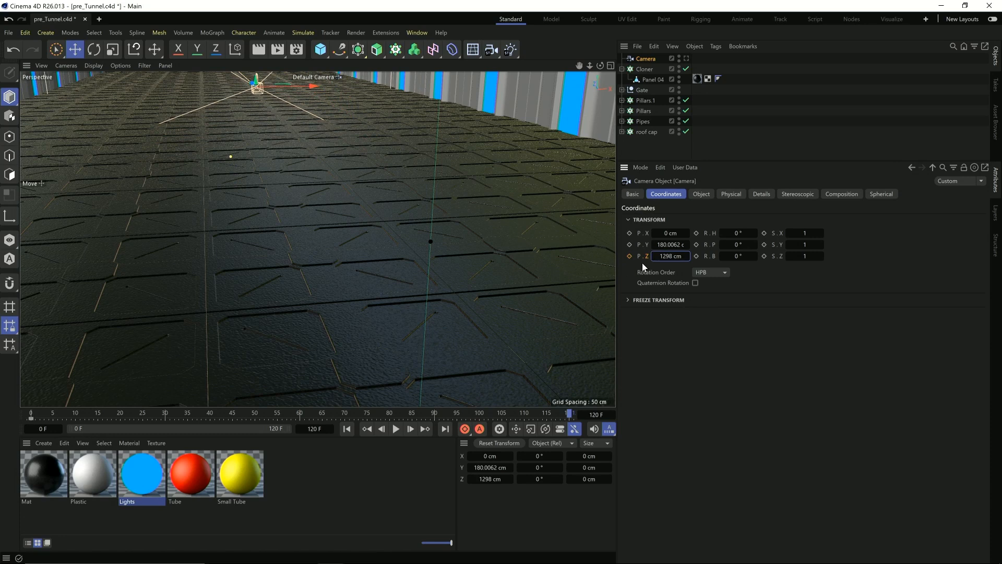
left_click(630, 256)
Switch to the Animate layout, select the camera's keyframes in the timeline and set their interpolation to linear.
left_click(742, 19)
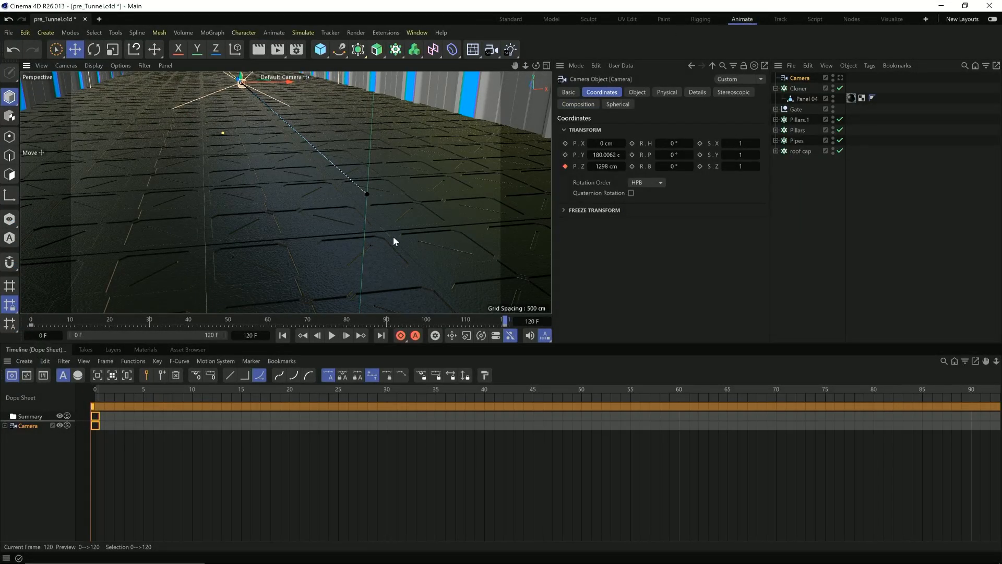
left_click(179, 474)
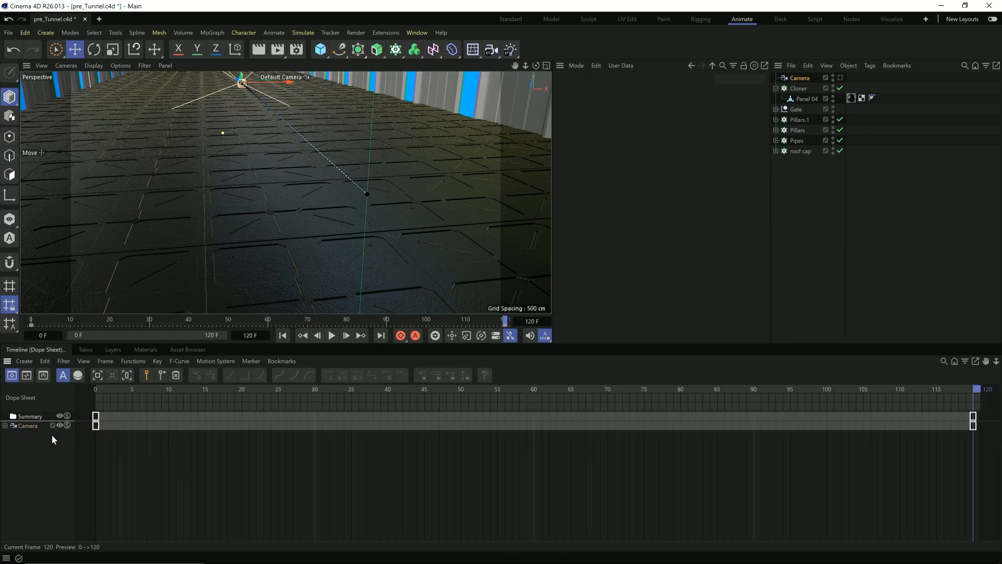
left_click(29, 428)
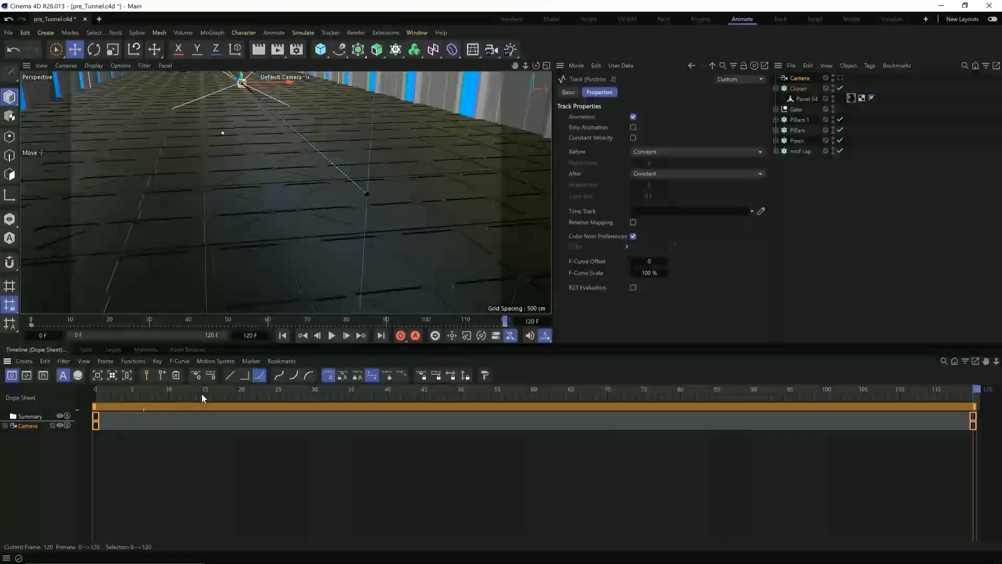
left_click(228, 375)
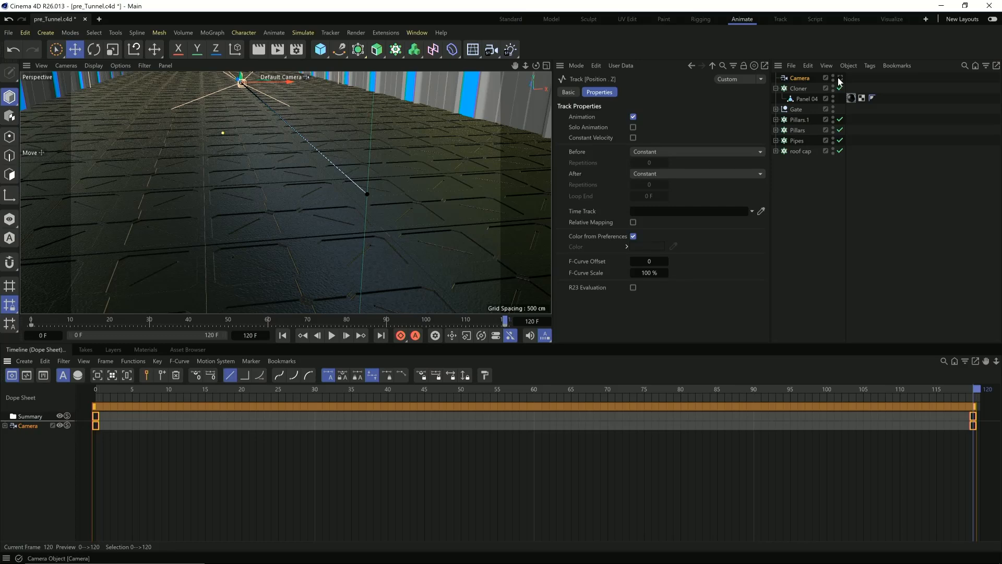
Look through the camera, play back the tunnel animation and return to the start frame.
left_click(840, 79)
left_click(329, 337)
left_click(330, 336)
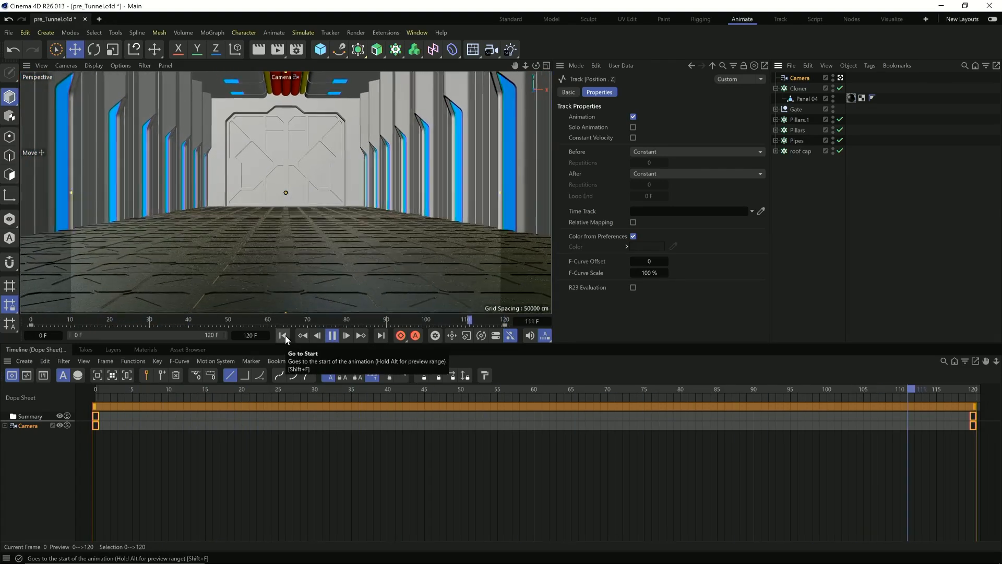
left_click(340, 336)
left_click(286, 337)
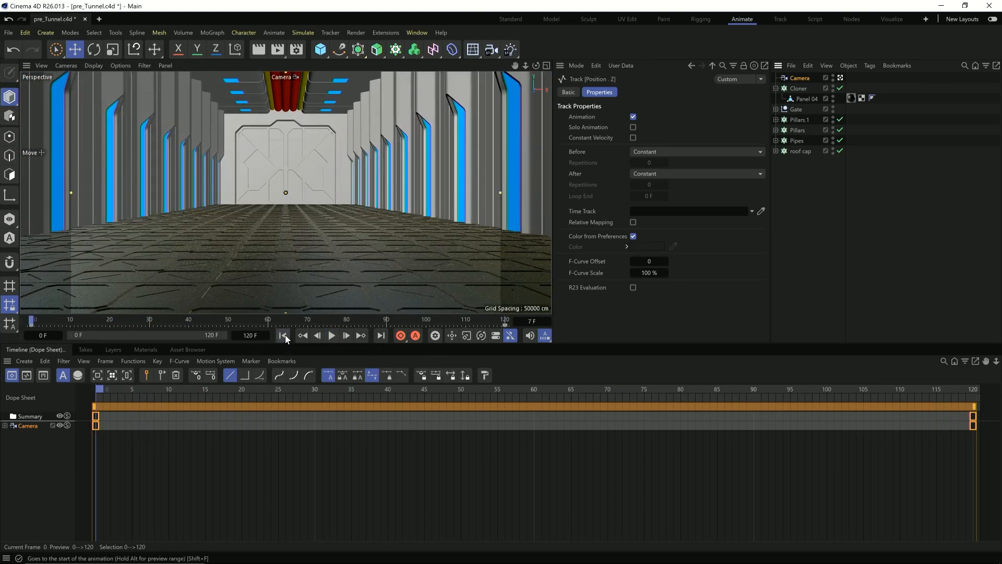
Return to the Standard layout and show the project settings in an enlarged attributes area.
key("ctrl+d")
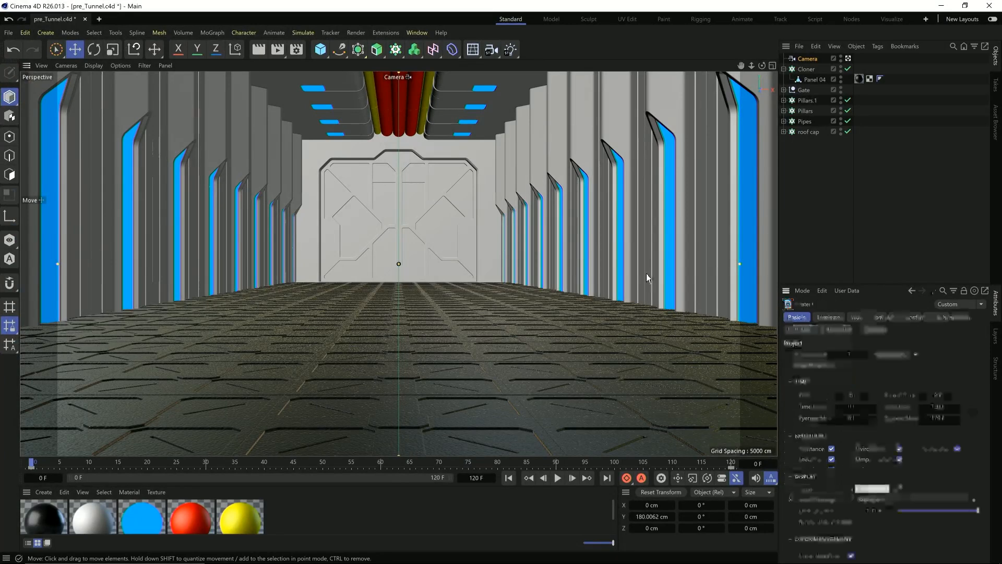
left_click_drag(864, 287, 863, 150)
left_click_drag(778, 179, 694, 185)
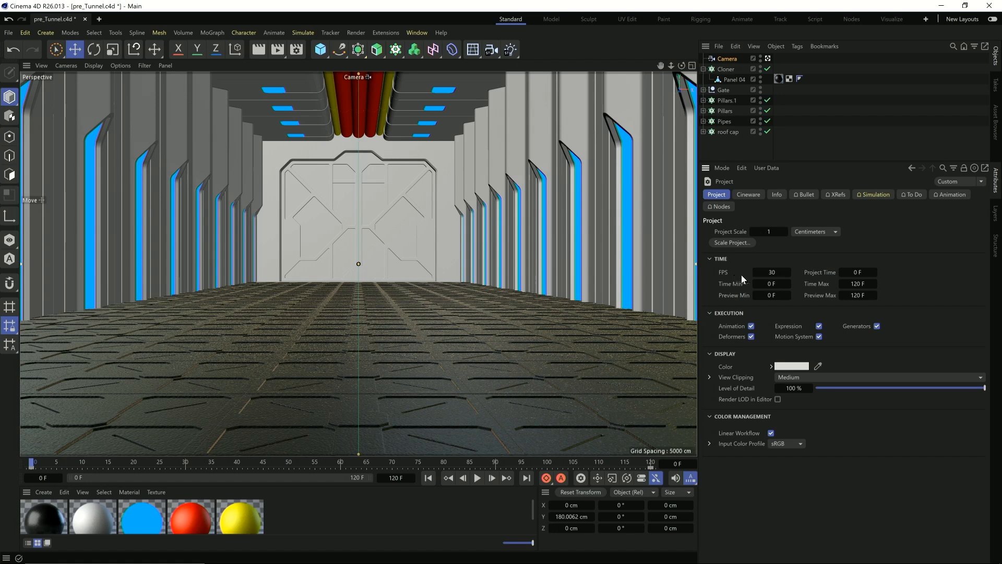
Set the render output to the HDTV 1080 29.97 preset and change its frame rate to 30.
left_click(296, 50)
left_click_drag(447, 39, 179, 125)
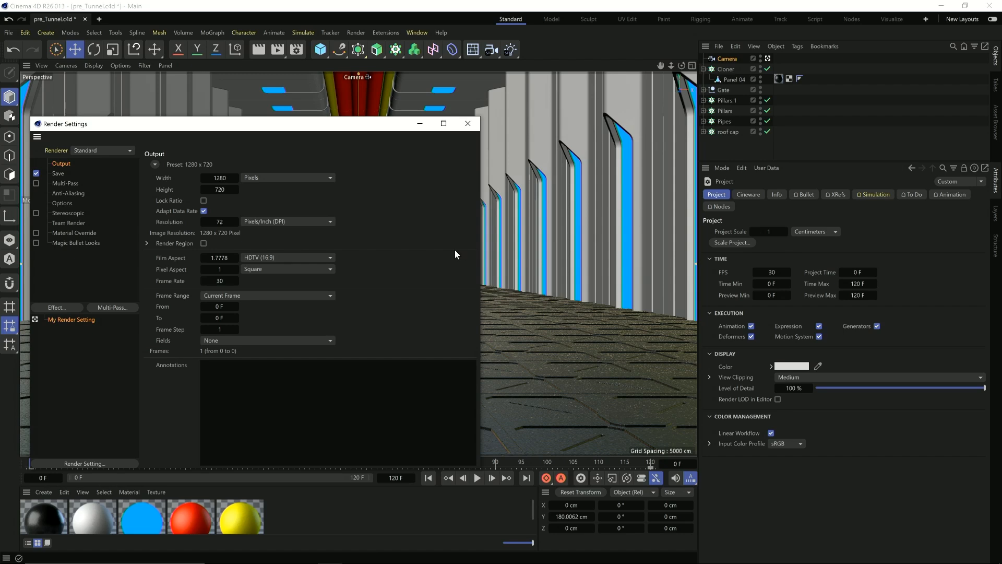
left_click(266, 178)
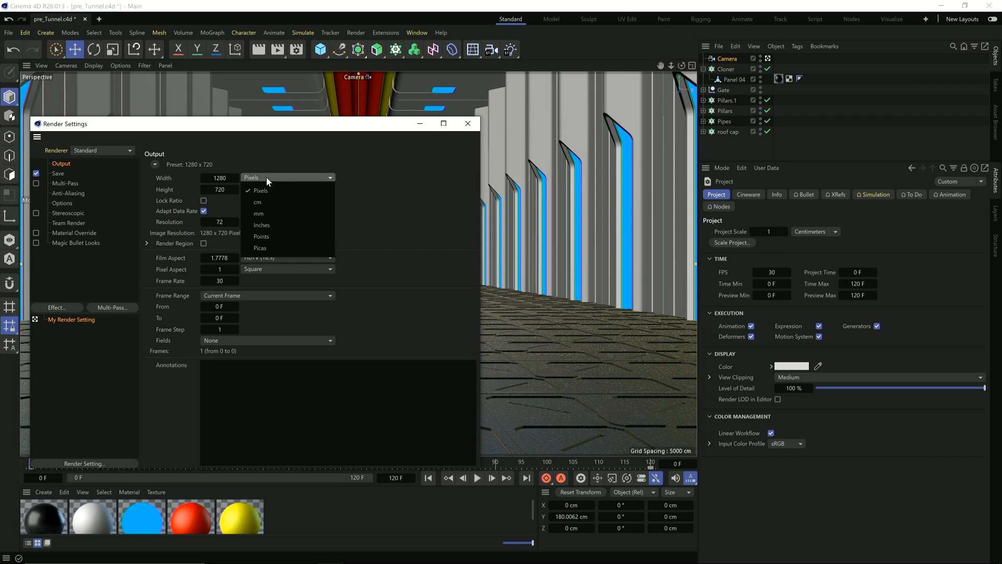
left_click(157, 163)
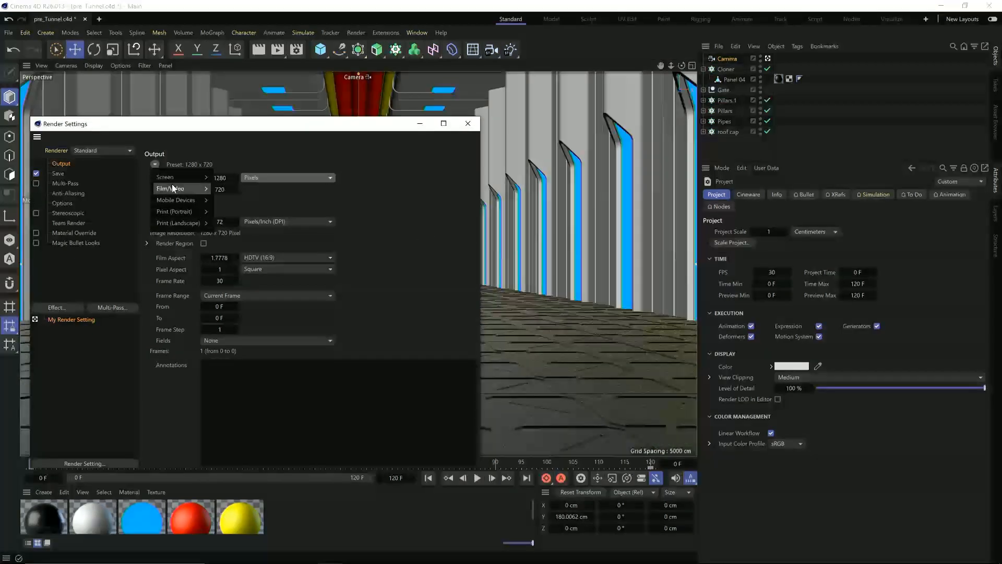
mouse_move(171, 188)
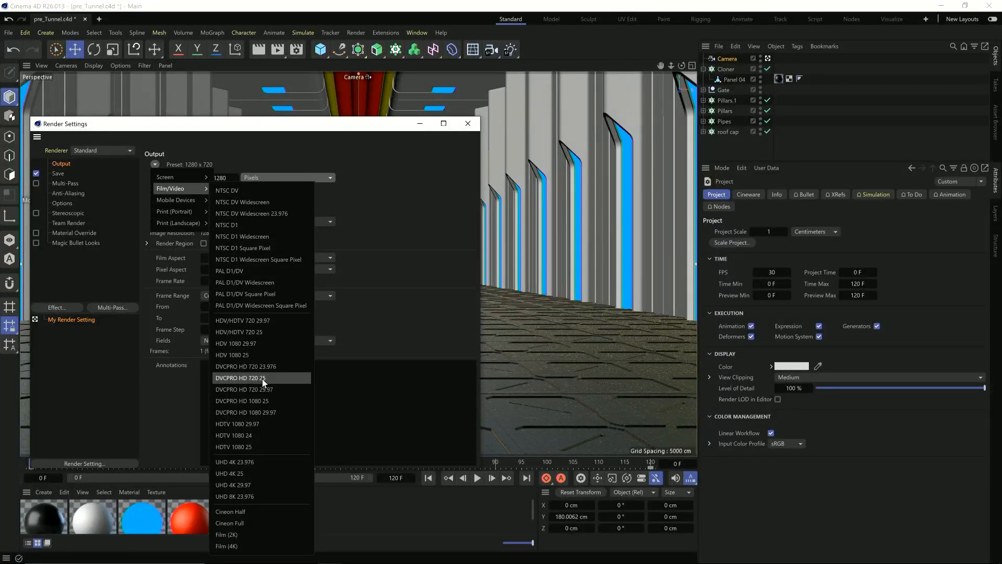
left_click(252, 423)
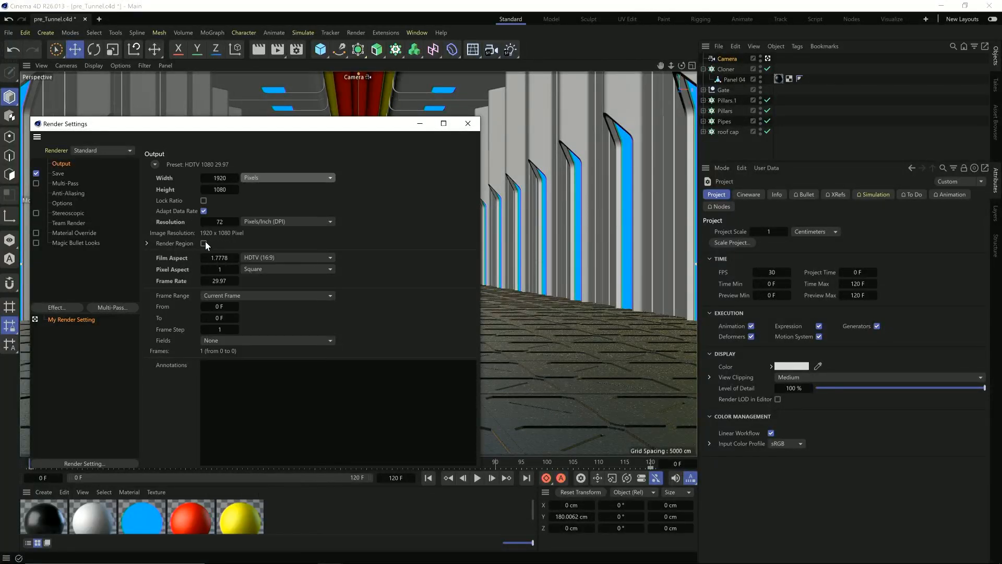
left_click(220, 281)
type("30")
key("Return")
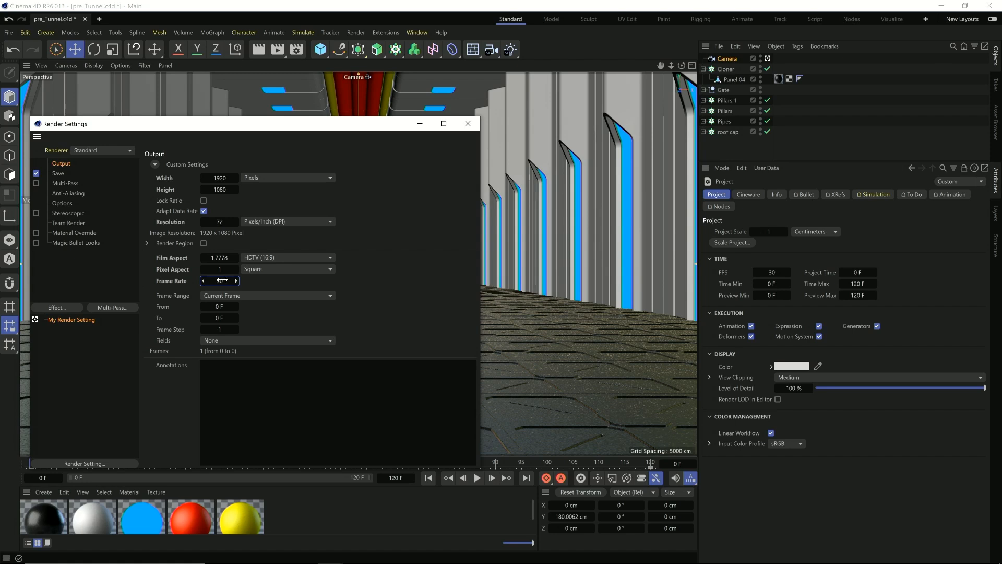
Set the render output's frame range to All Frames and close the render settings.
left_click_drag(370, 124, 428, 115)
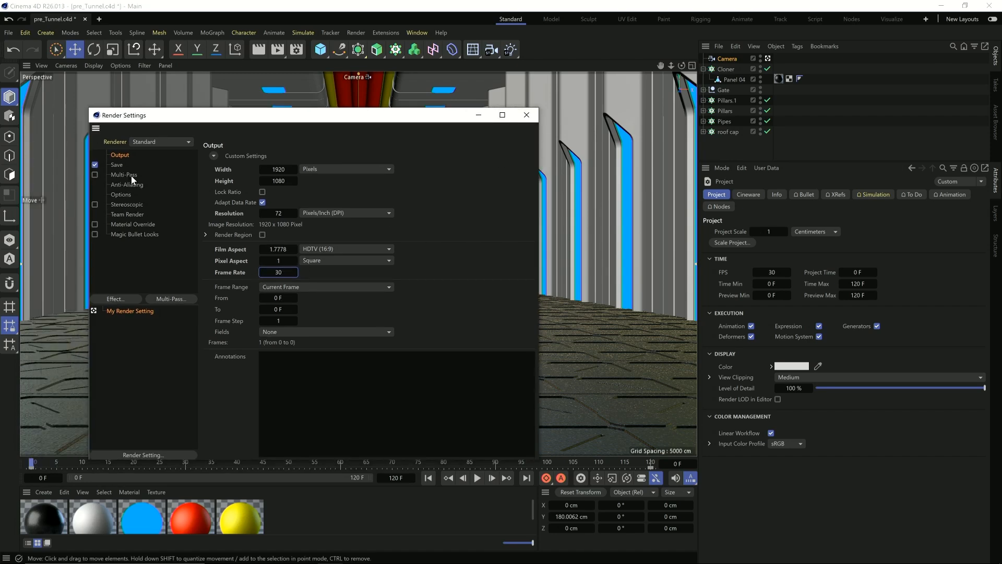
left_click(118, 164)
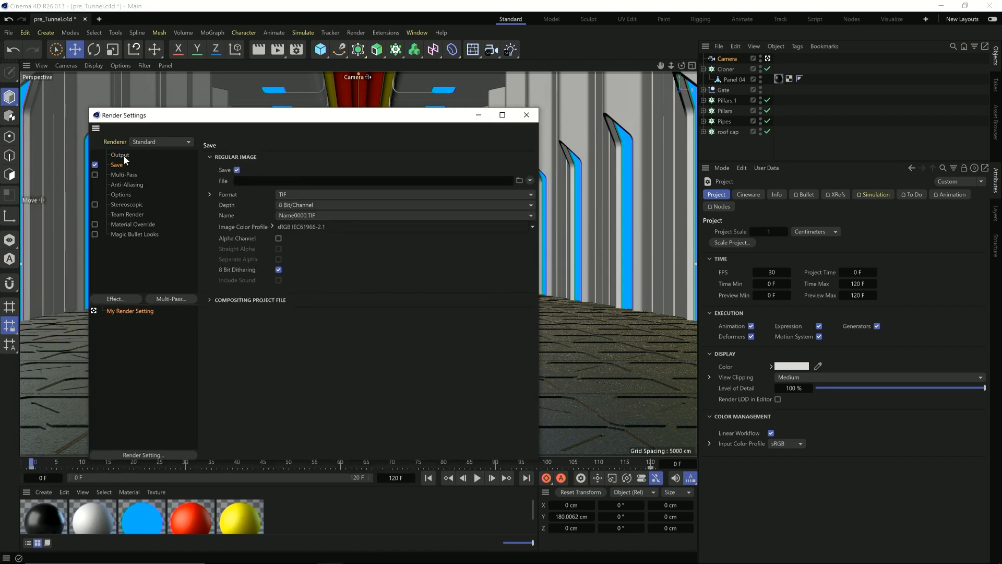
left_click(124, 155)
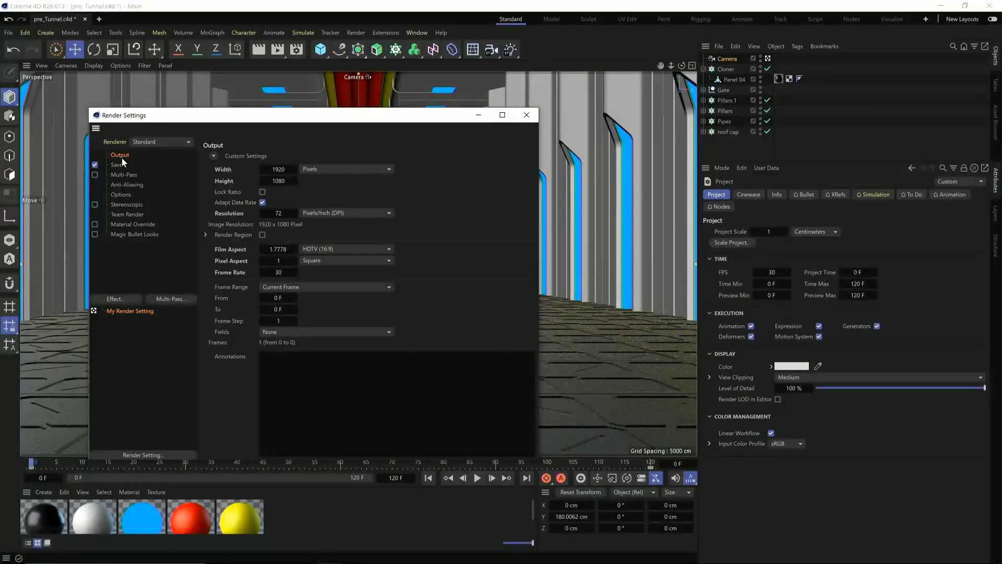
left_click(292, 287)
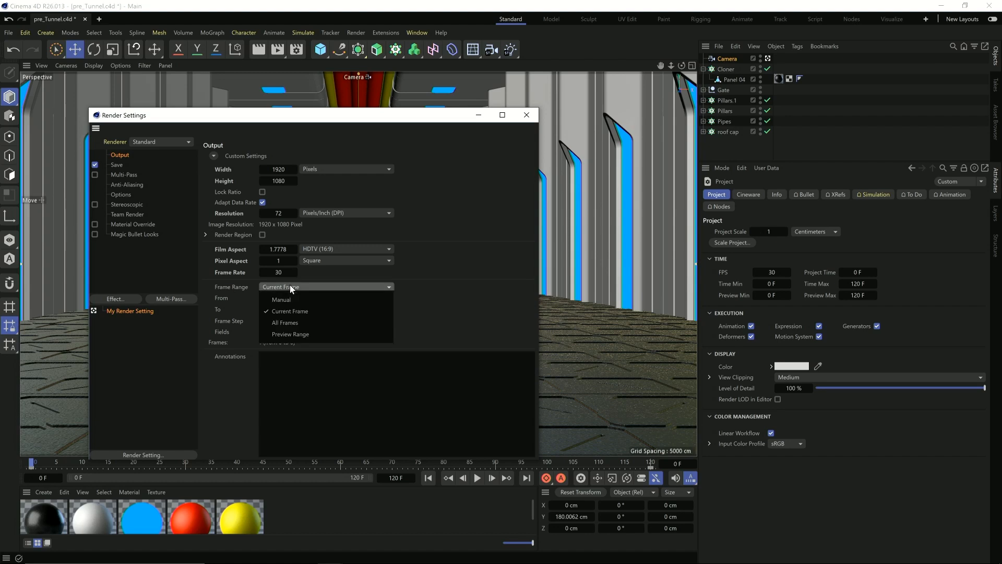
left_click(300, 322)
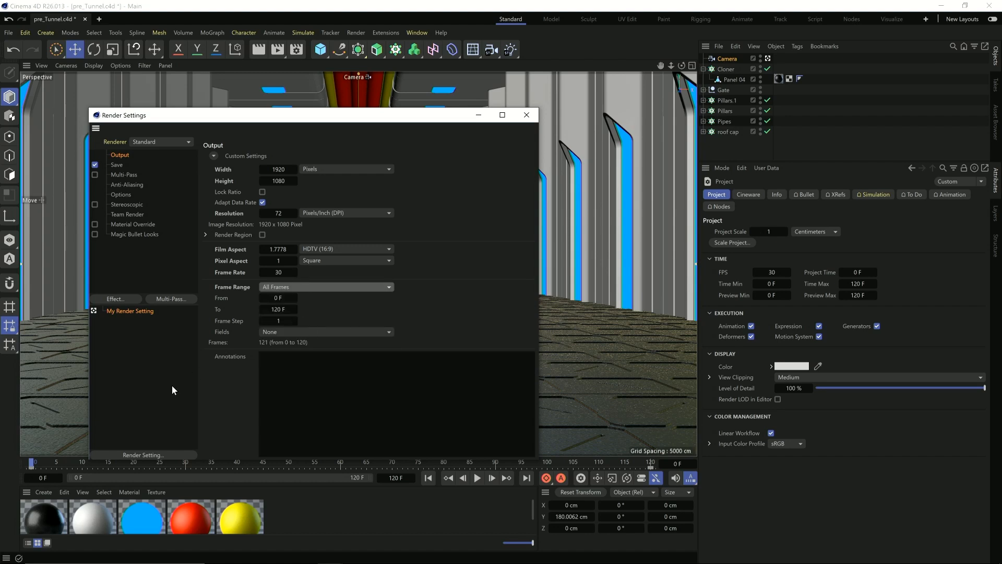
left_click(526, 115)
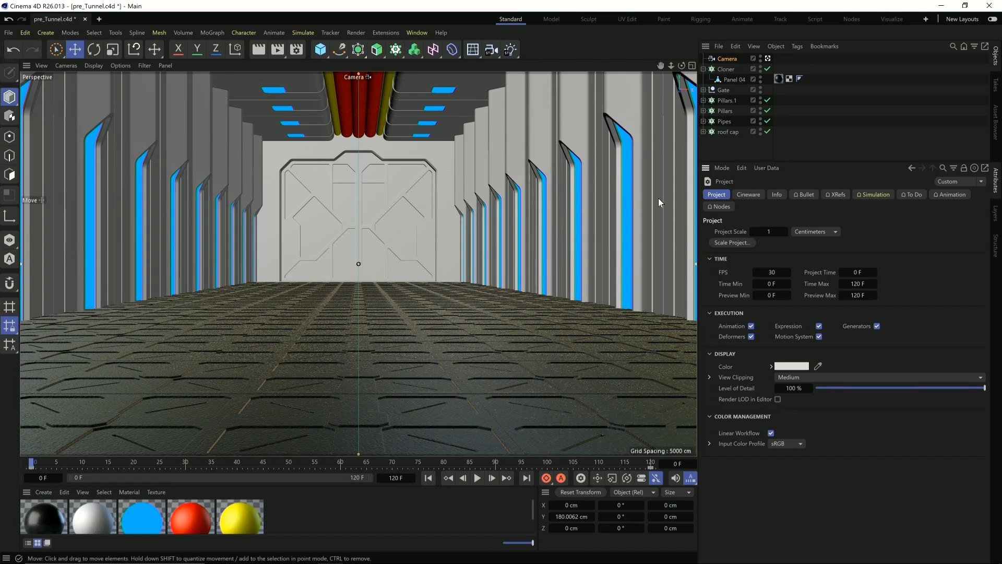
Enable Save Polygon Cache and Save Animation Cache in the project's Cineware settings.
left_click(747, 197)
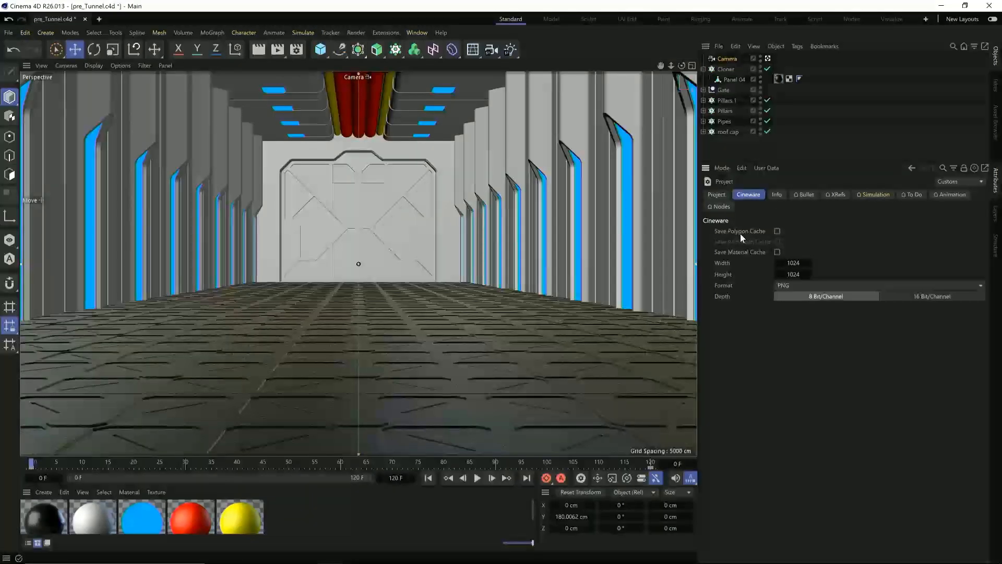
left_click(777, 231)
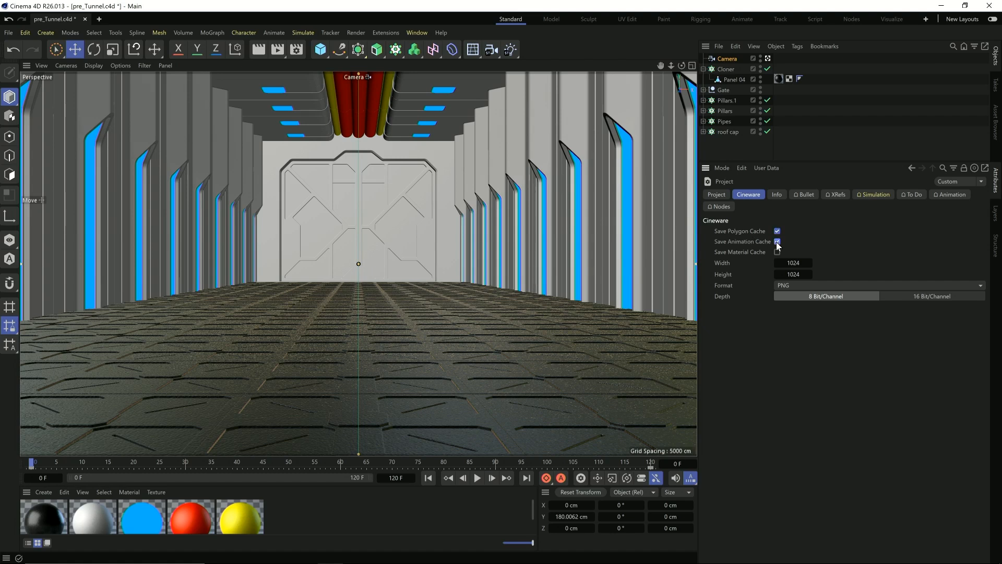
left_click(747, 251)
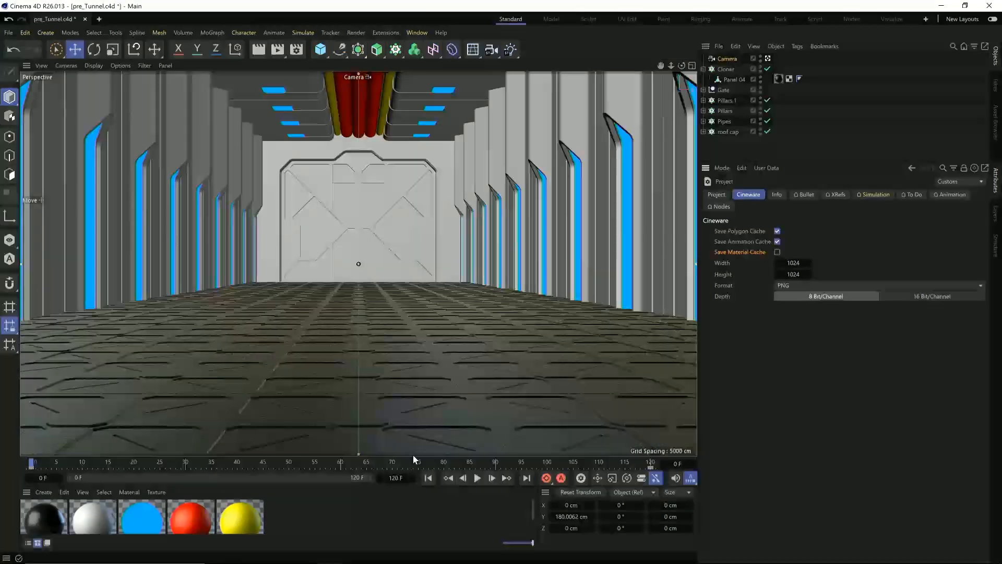
Replace the floor panels' black Mat material with the Plastic material.
left_click_drag(413, 458, 437, 367)
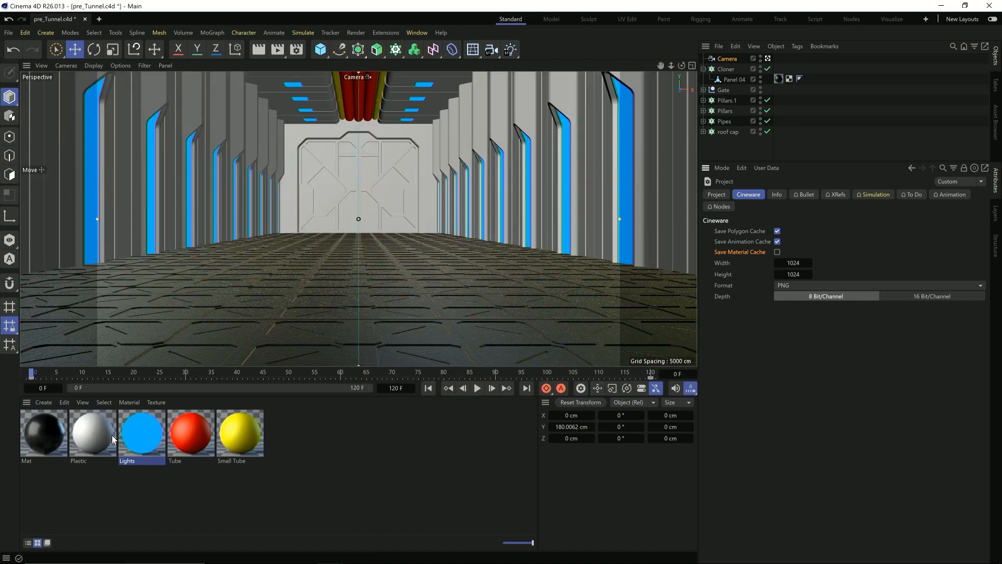
left_click(96, 430)
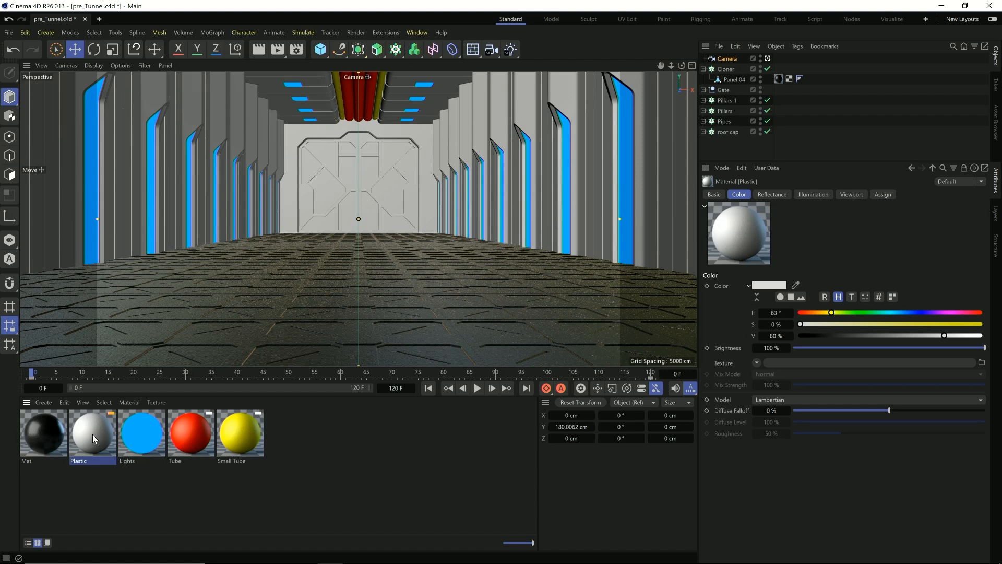
left_click_drag(93, 434, 39, 434)
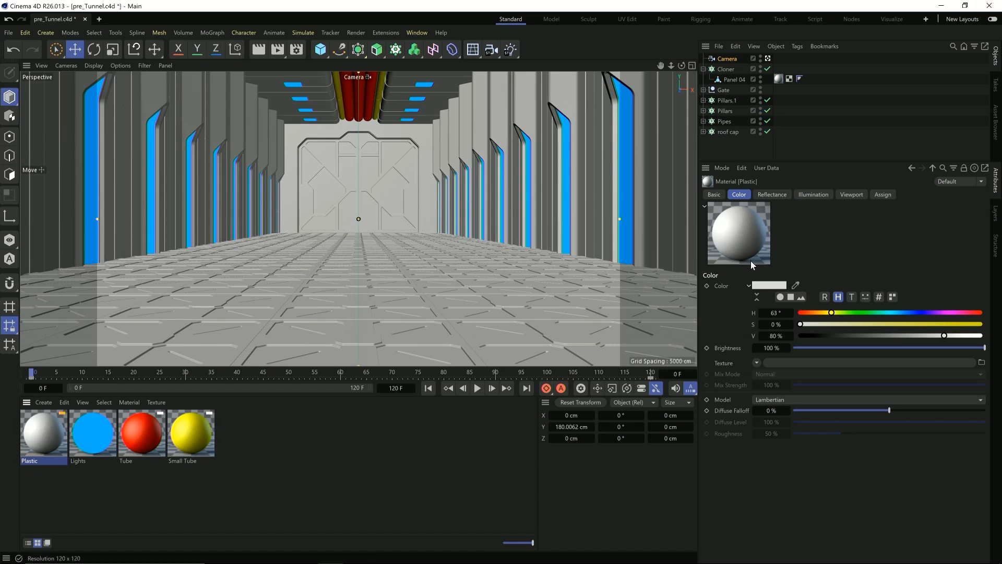
Recheck the project's Cineware settings and save the project on the Desktop under the new name NAB_Whatup.
key("ctrl+d")
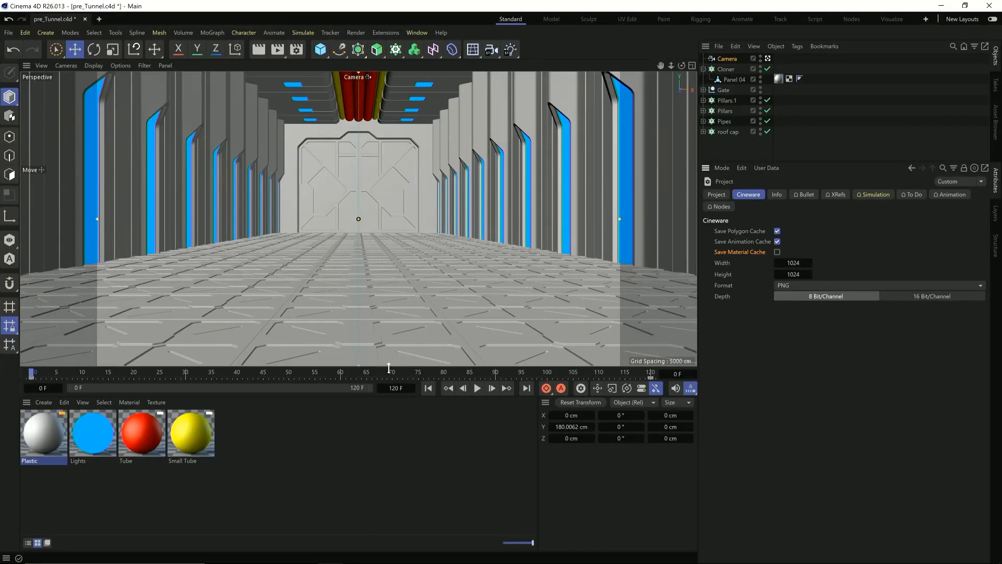
left_click_drag(389, 368, 388, 424)
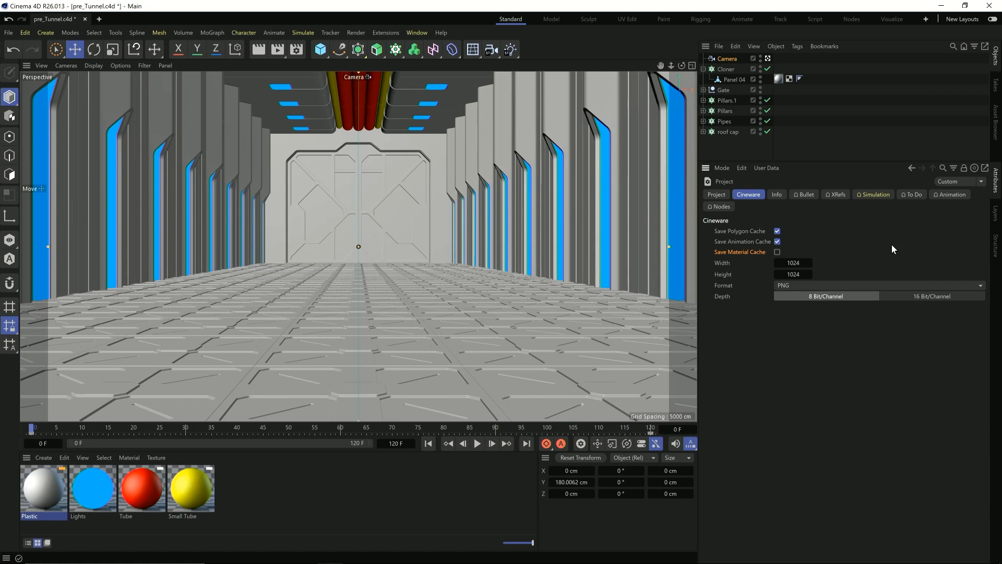
left_click(8, 33)
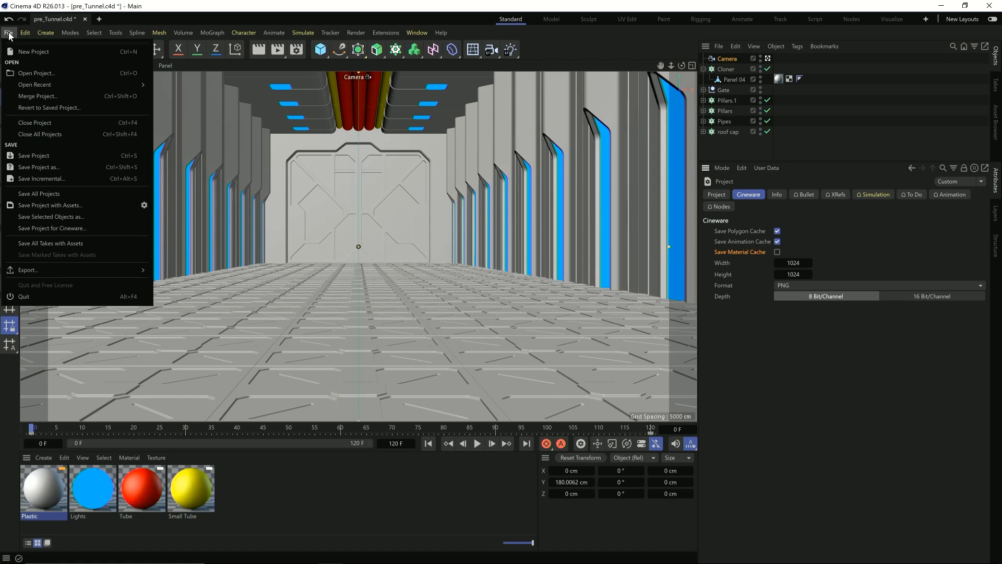
left_click(112, 164)
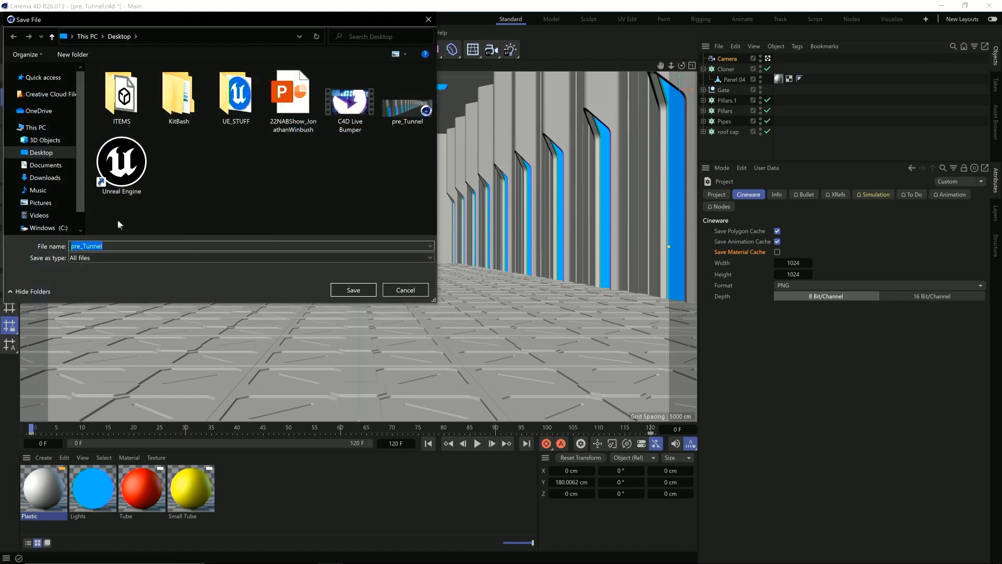
type("NAB")
type("Whtup")
key("BackSpace")
key("BackSpace")
type("tup")
left_click(353, 290)
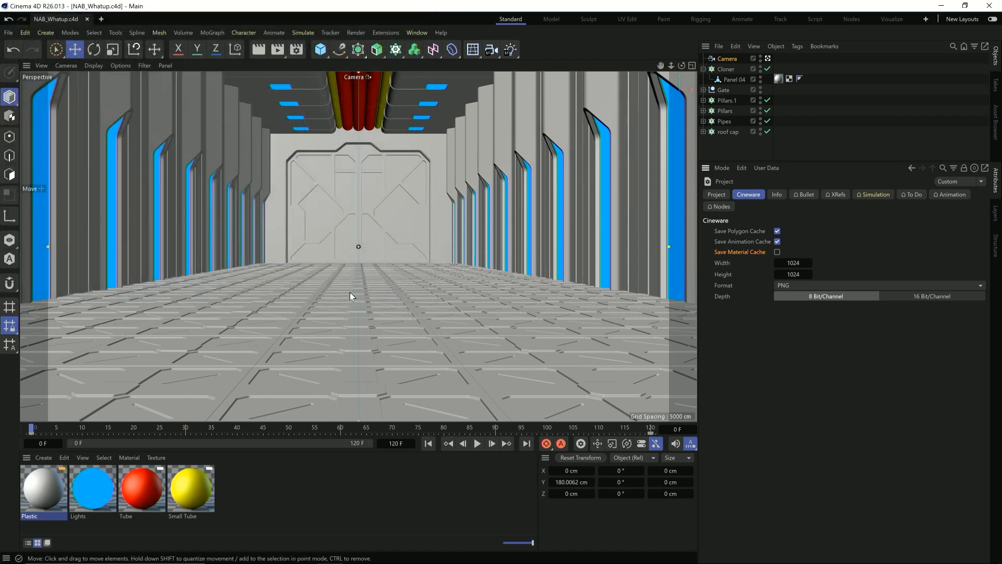
Switch to the Unreal Project Browser and choose the Blank template for Film / Video & Live Events.
key("super")
left_click(357, 553)
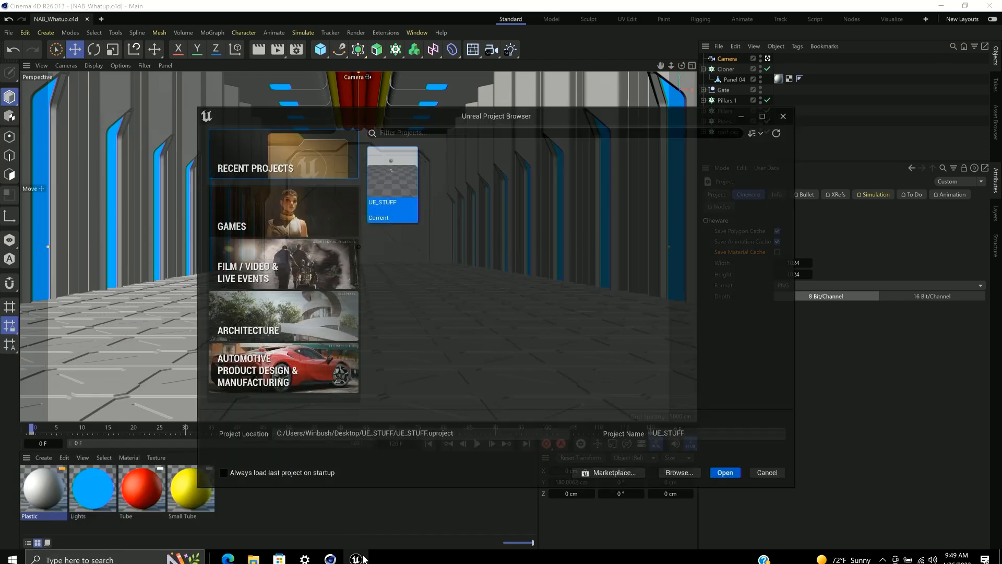
left_click_drag(596, 93, 563, 80)
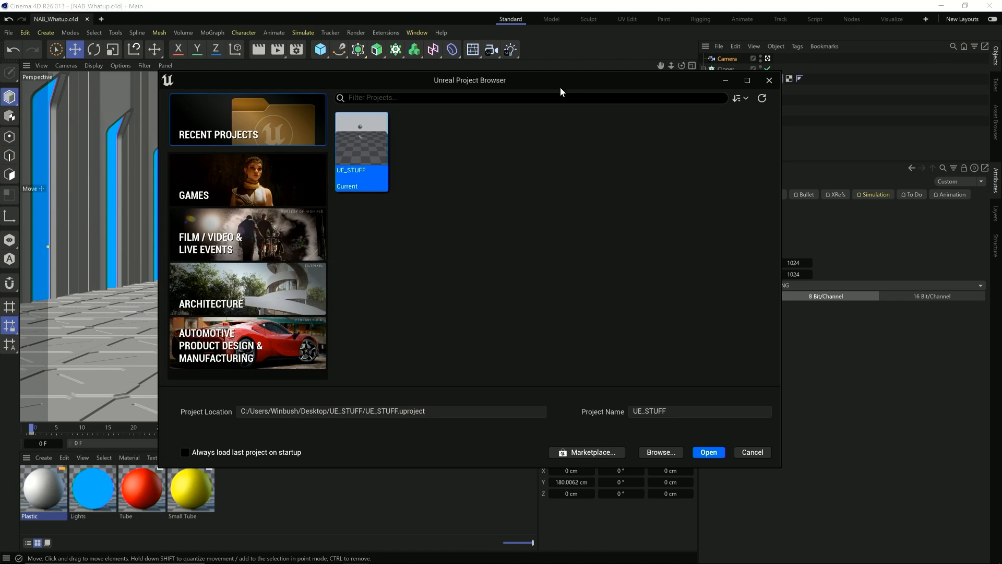
left_click(263, 189)
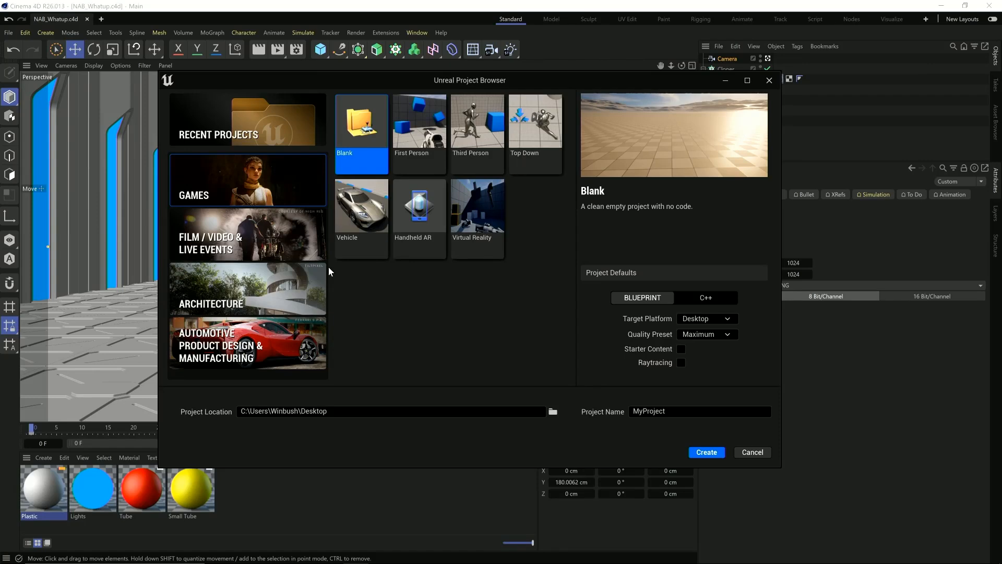
left_click(281, 248)
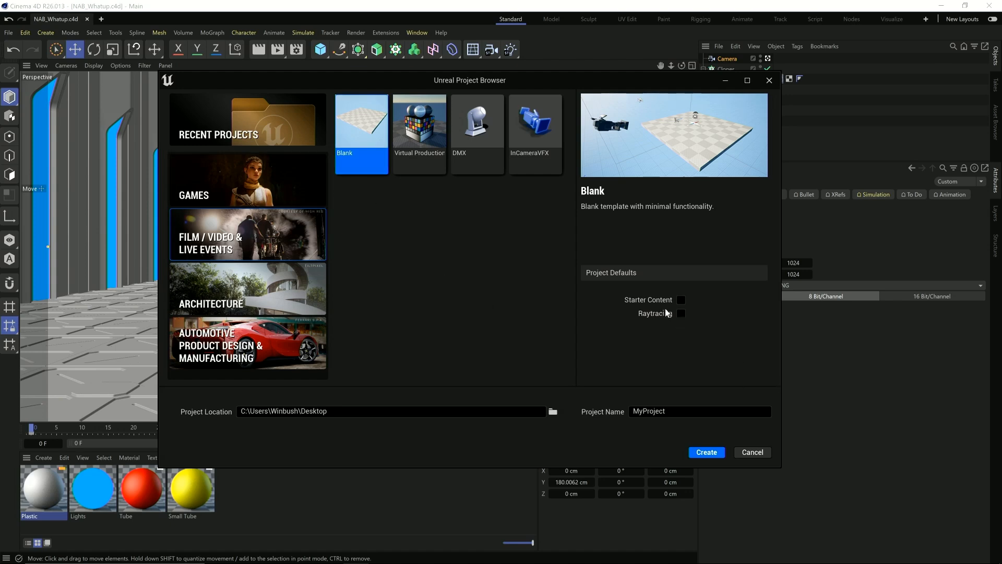
Enable Raytracing, name the new project NAB_Whatup and create it on the Desktop.
left_click(681, 313)
double_click(686, 411)
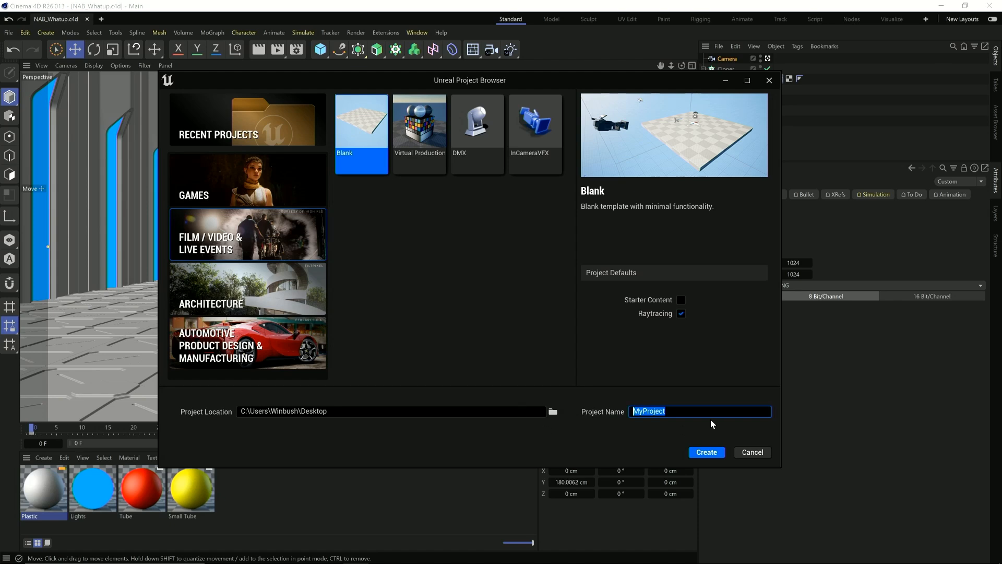
type("NAB_Whatup")
left_click(706, 451)
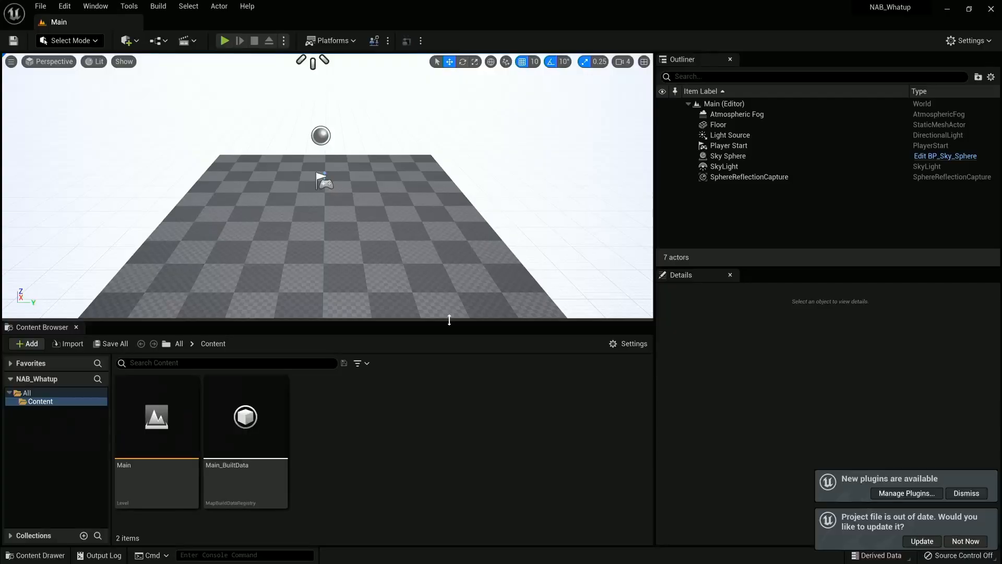
Enlarge the viewport, then dismiss the new plugins notice and update the out-of-date project file.
left_click_drag(461, 320, 461, 382)
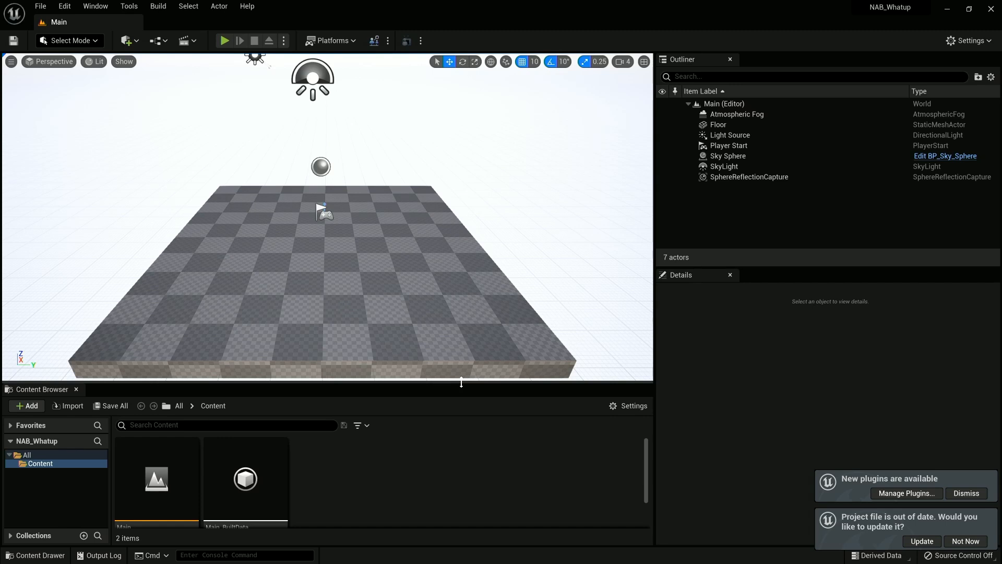
left_click(967, 492)
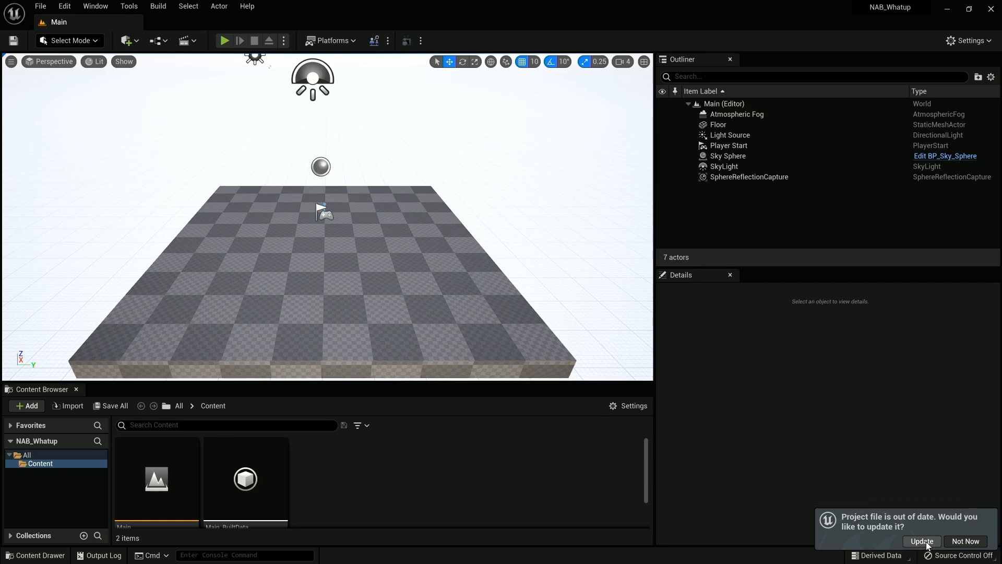
left_click(926, 543)
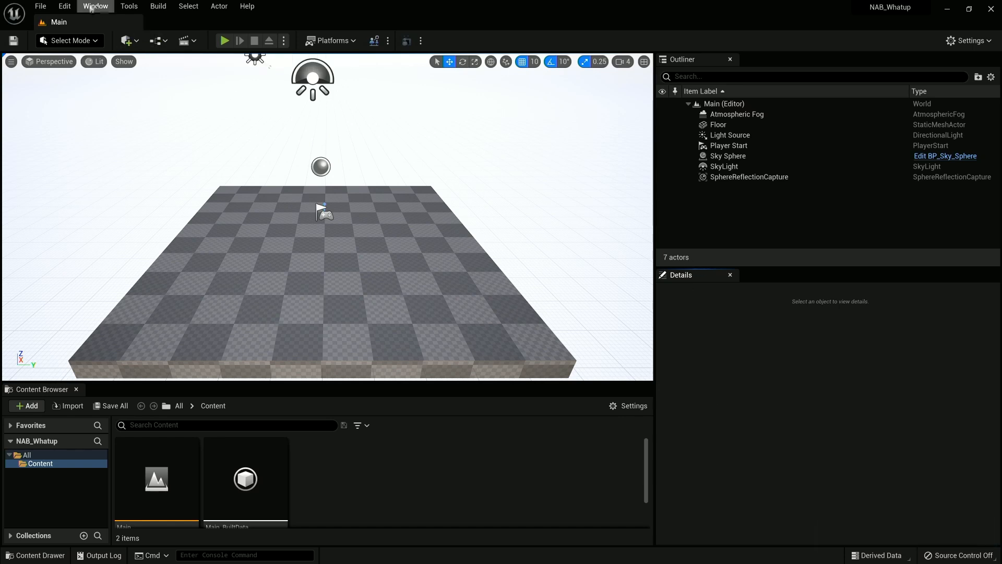
Find the Datasmith C4D Importer among the plugins by searching for c4d and enable it.
left_click(91, 8)
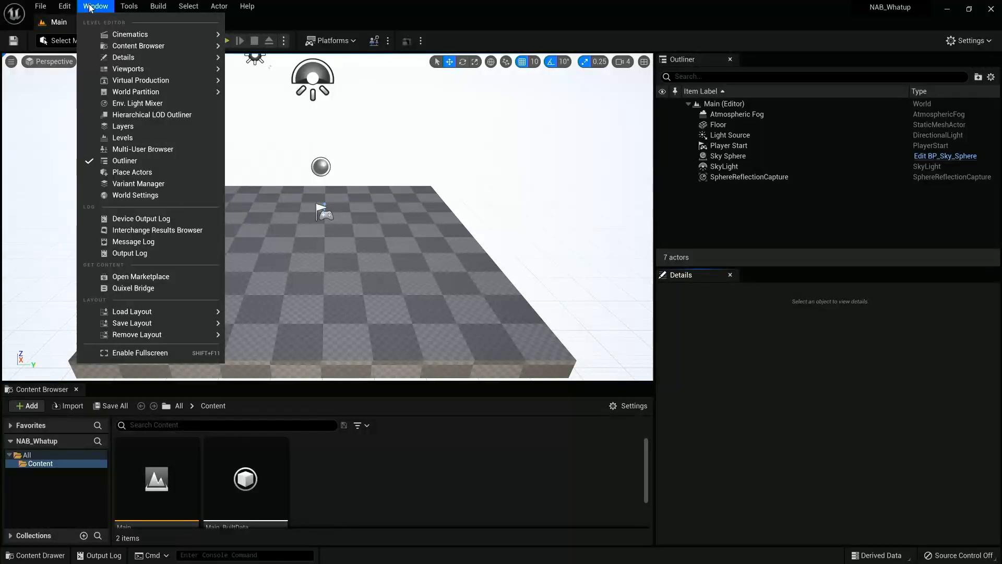
mouse_move(65, 7)
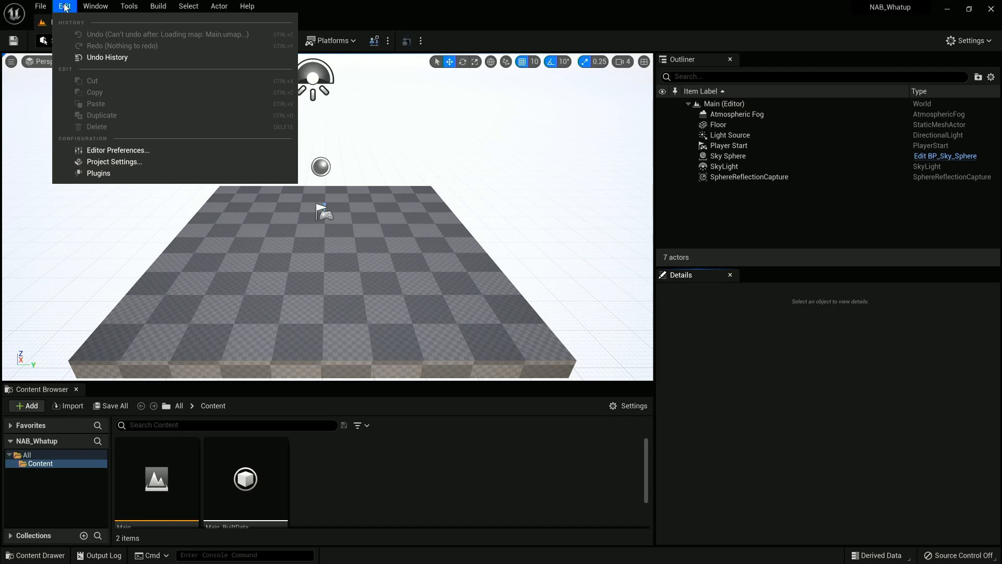
left_click(109, 174)
left_click(74, 71)
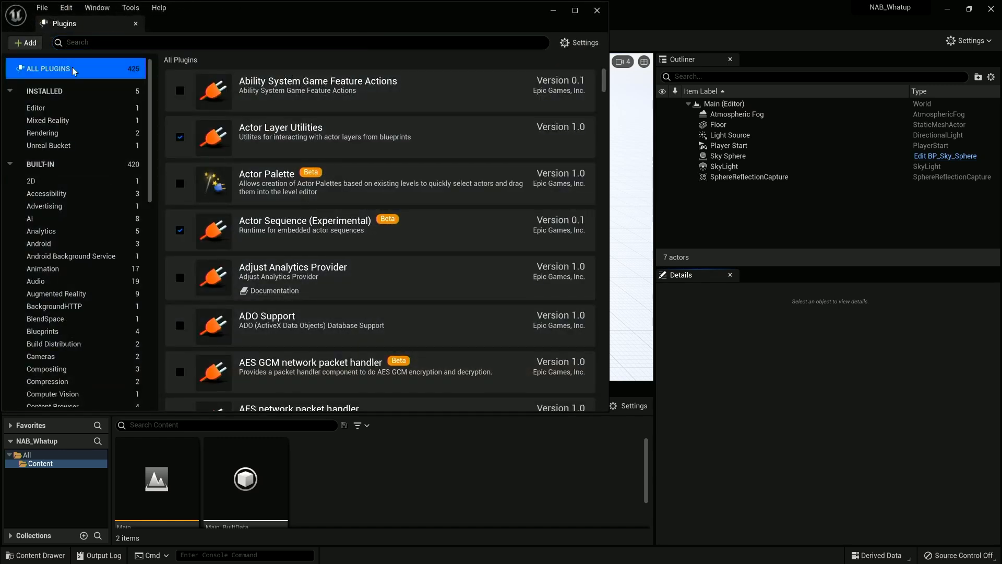
left_click(89, 45)
type("c4d")
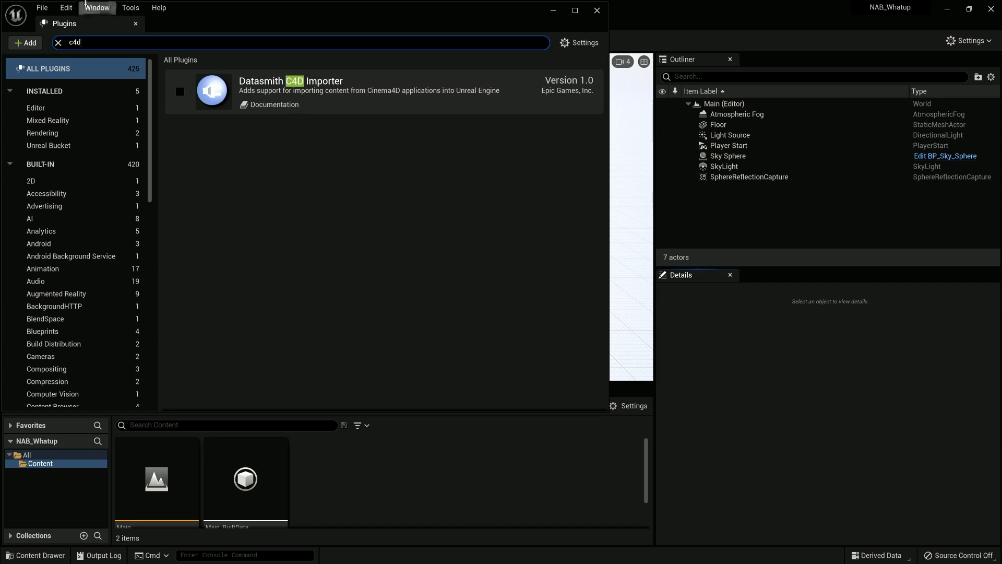
left_click(180, 91)
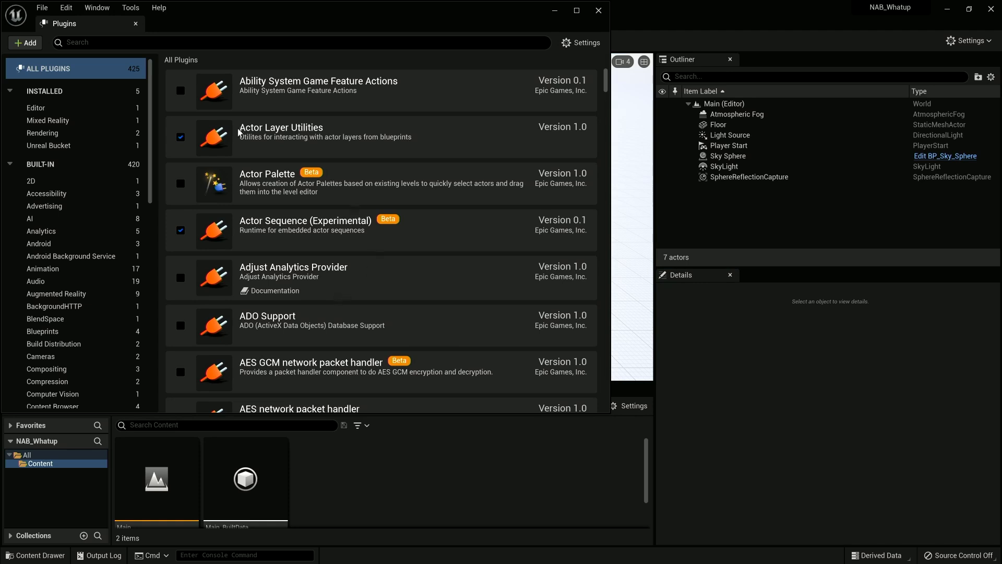
Search the plugins for c4d again to check the Datasmith C4D Importer's status, and close the plugin browser.
left_click(189, 41)
type("c4d")
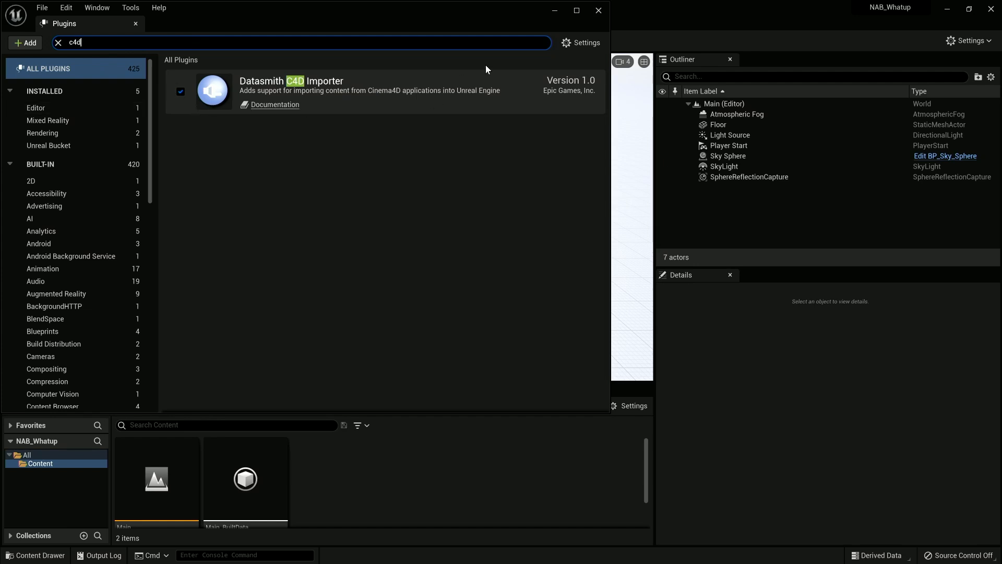
left_click(599, 11)
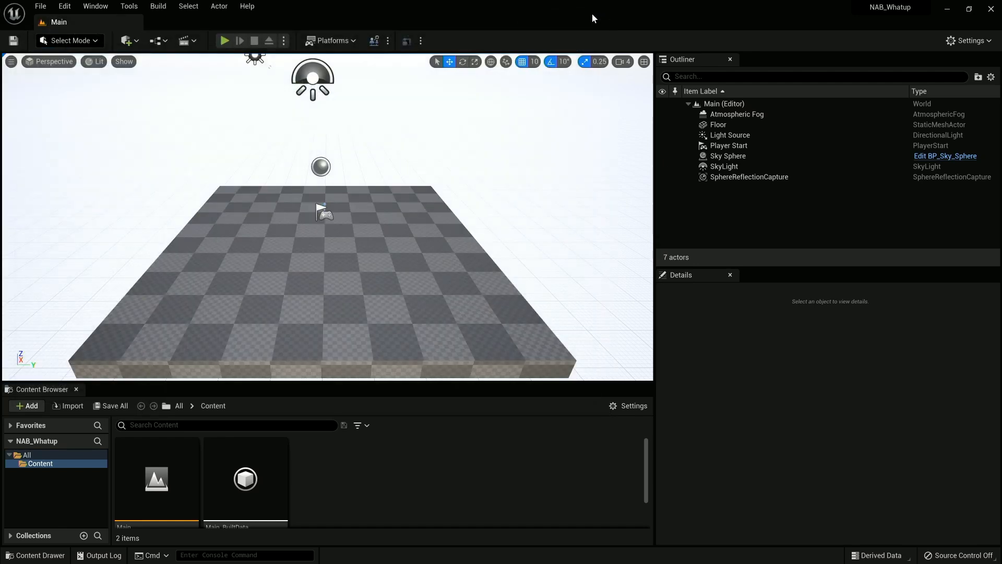
Start a Datasmith file import and choose the NAB_Whatup Cinema 4D file from the Desktop.
left_click(137, 44)
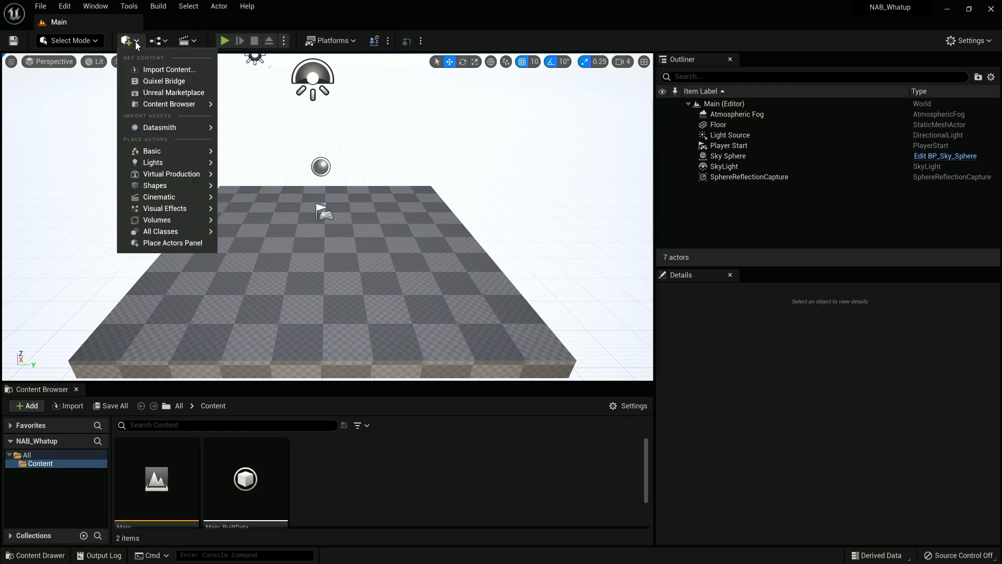
mouse_move(179, 127)
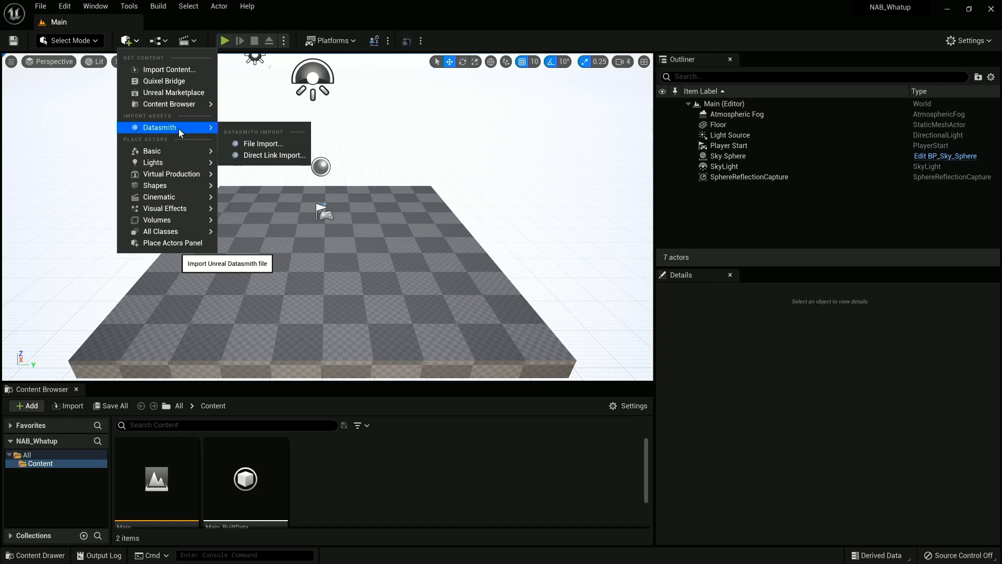
left_click(271, 147)
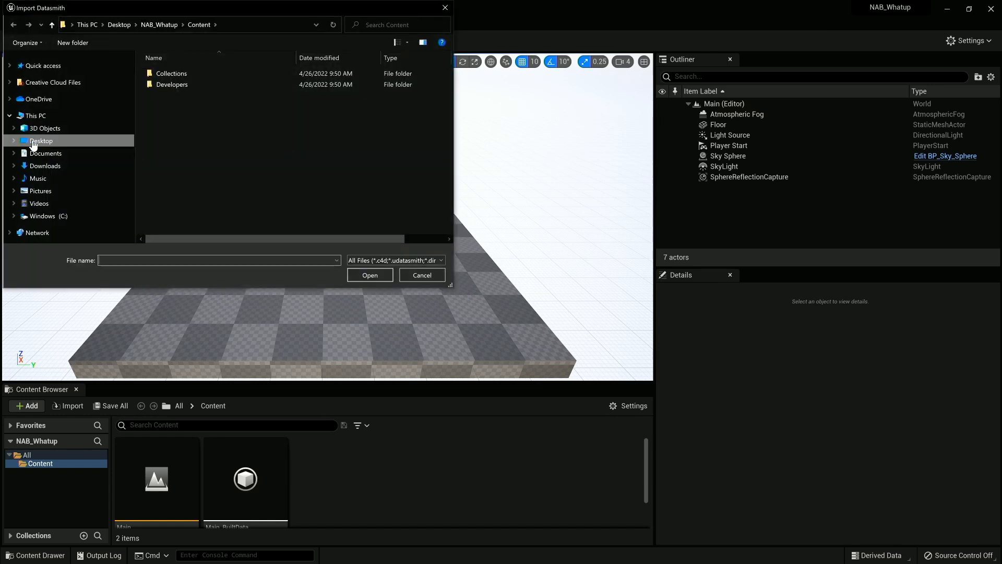
left_click(51, 141)
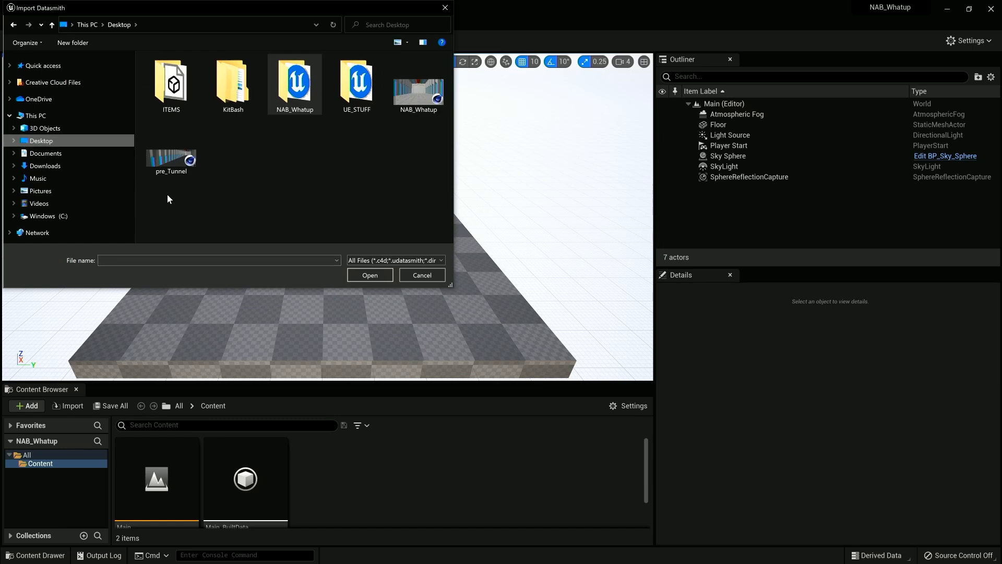
left_click(413, 102)
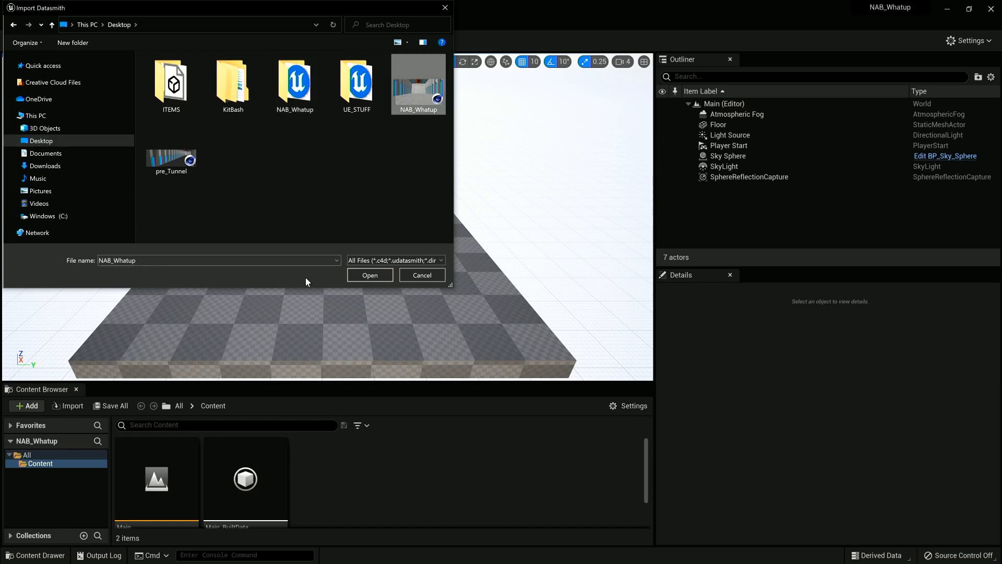
left_click(388, 274)
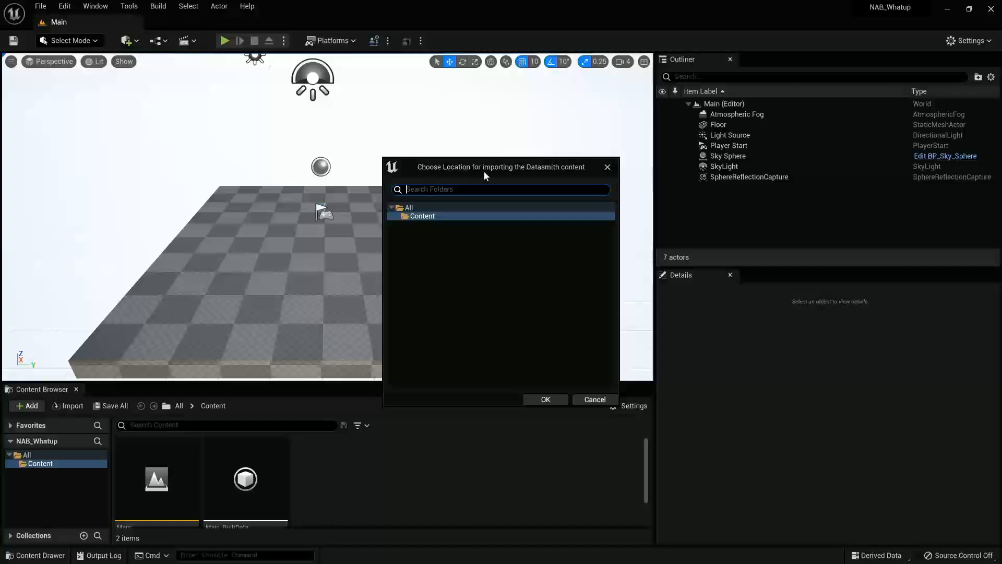
Import the scene into the Content folder with geometry, materials and textures, lights, cameras and animations included.
left_click_drag(489, 152, 429, 94)
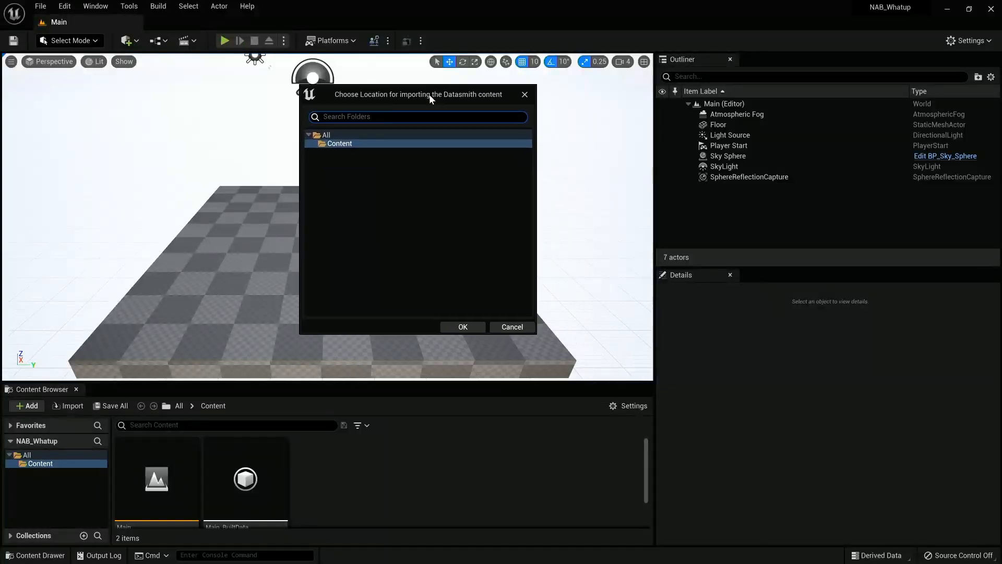
left_click(350, 147)
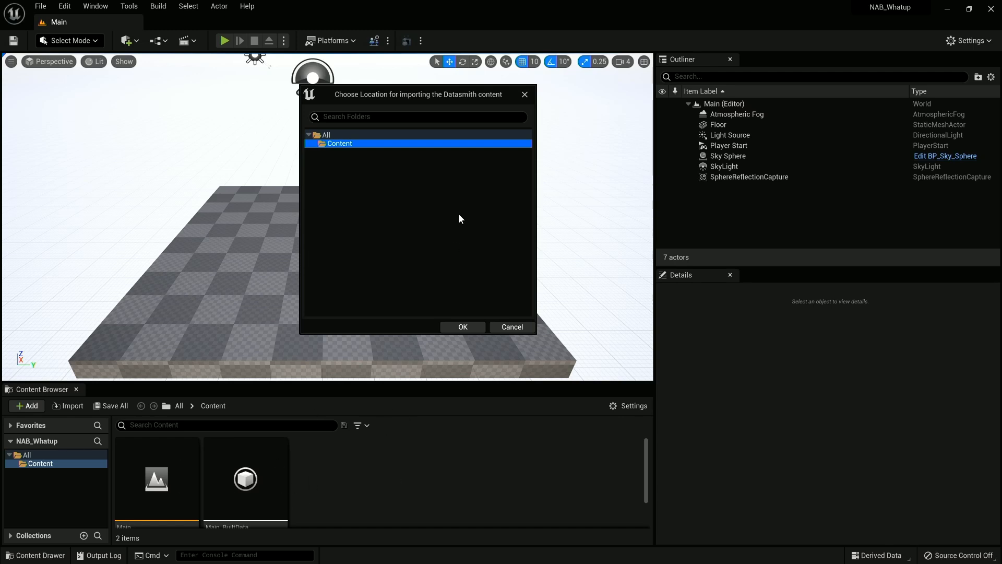
left_click(474, 323)
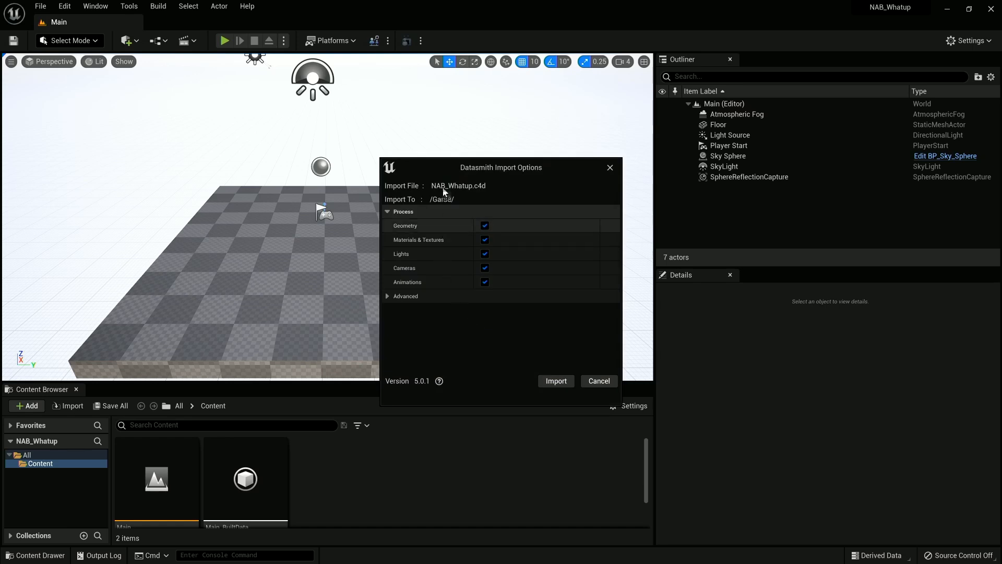
left_click_drag(443, 165, 423, 137)
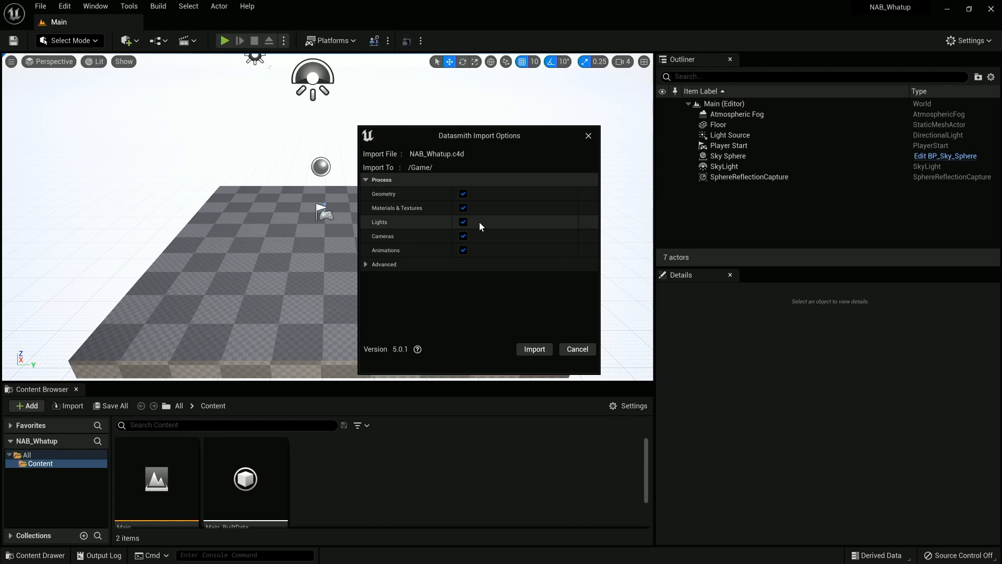
left_click(526, 348)
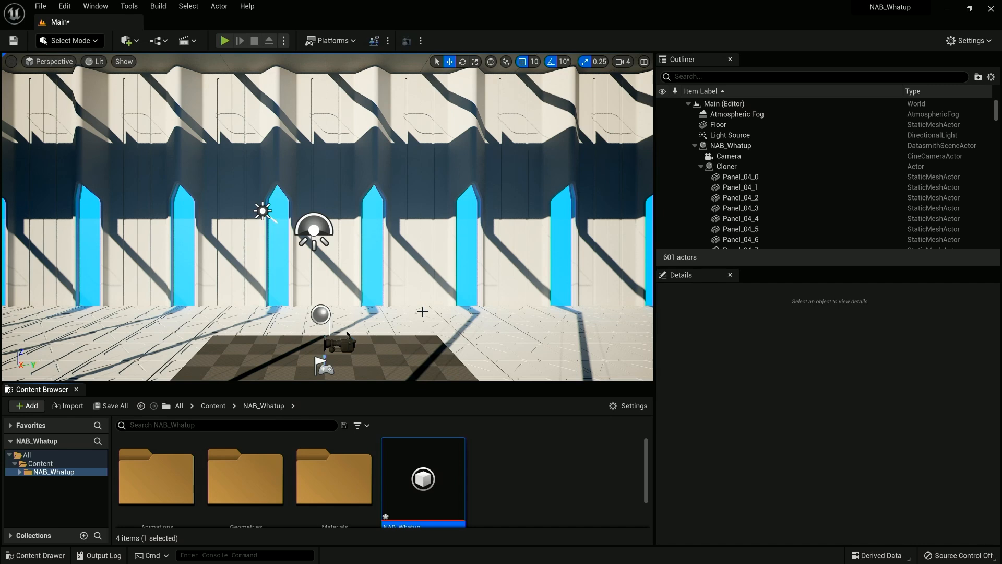
Enlarge the content browser and open the NAB_Whatup level sequence from the imported scene's Animations folder.
middle_click_drag(449, 301, 450, 302)
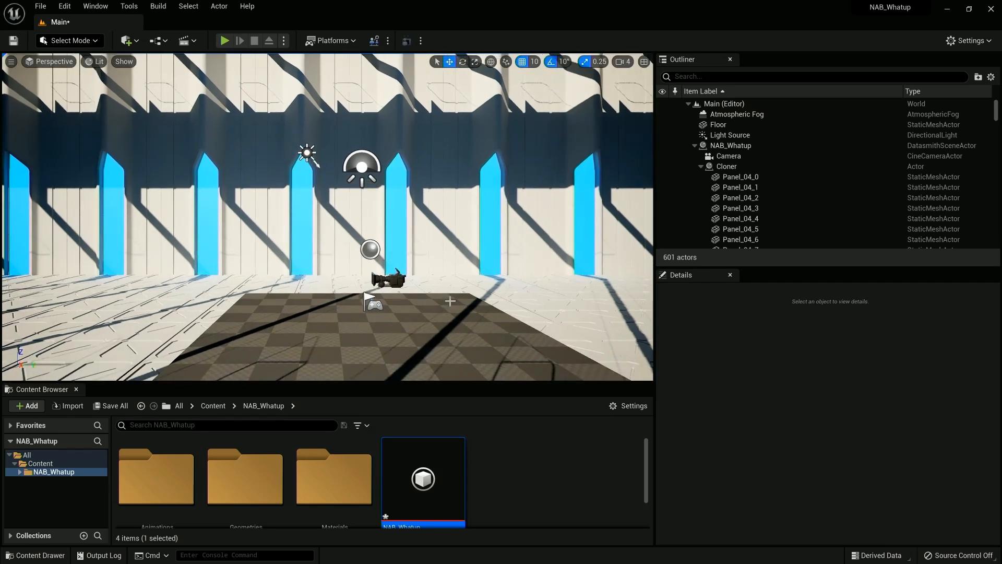
left_click_drag(284, 383, 285, 354)
double_click(146, 468)
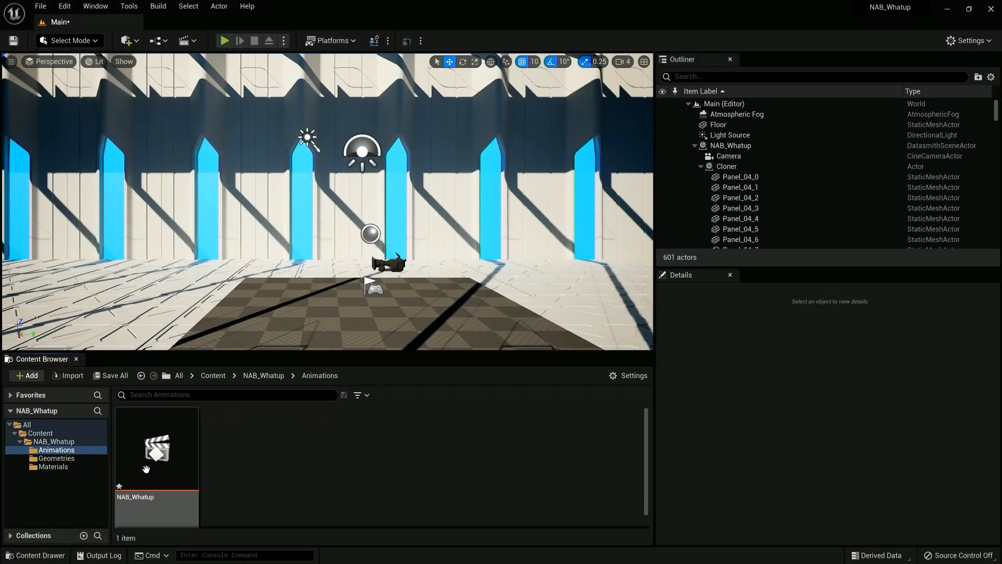
double_click(159, 465)
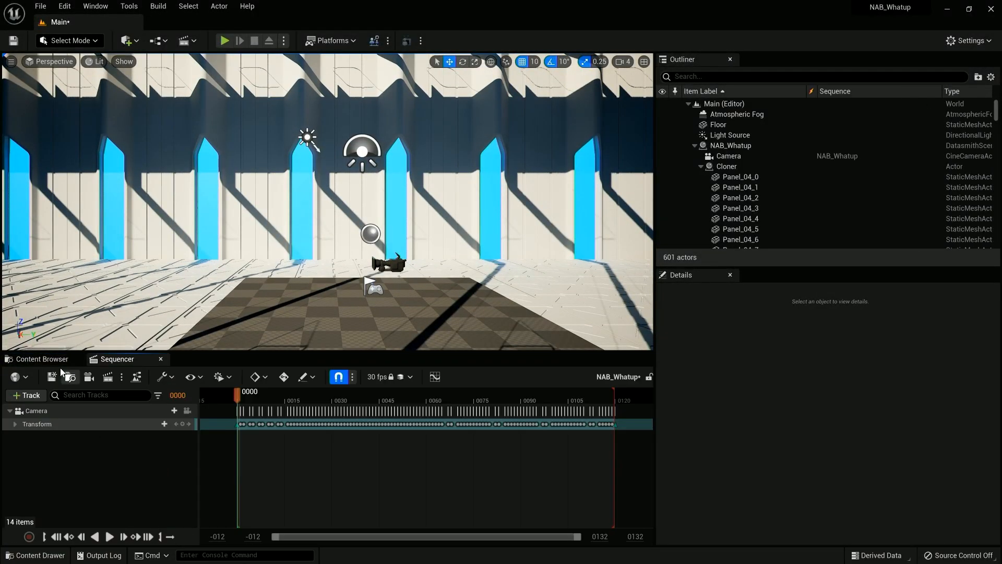
Select the Camera track in the NAB_Whatup sequence and expand its Transform channels to examine the imported animation.
left_click(52, 359)
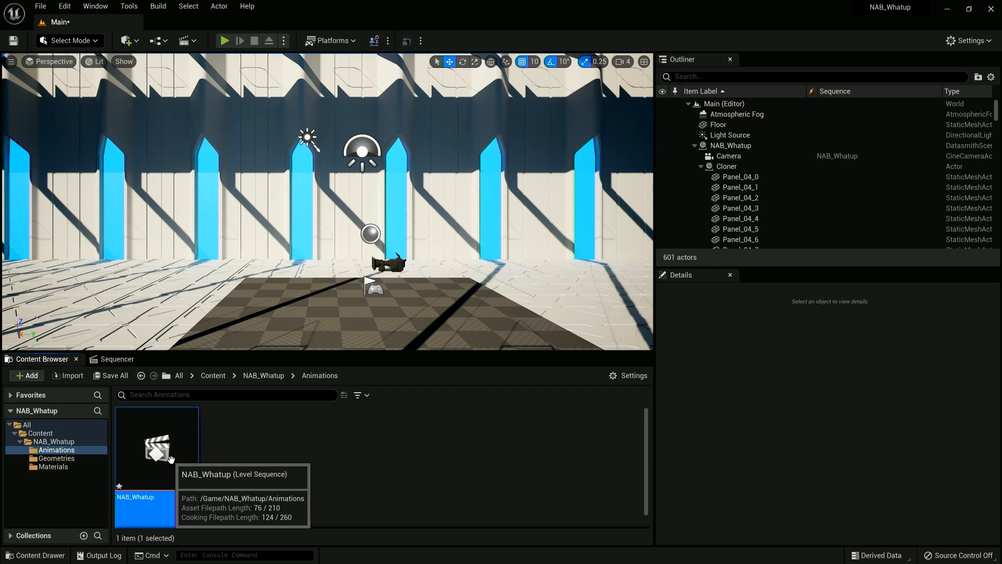
left_click_drag(170, 459, 197, 478)
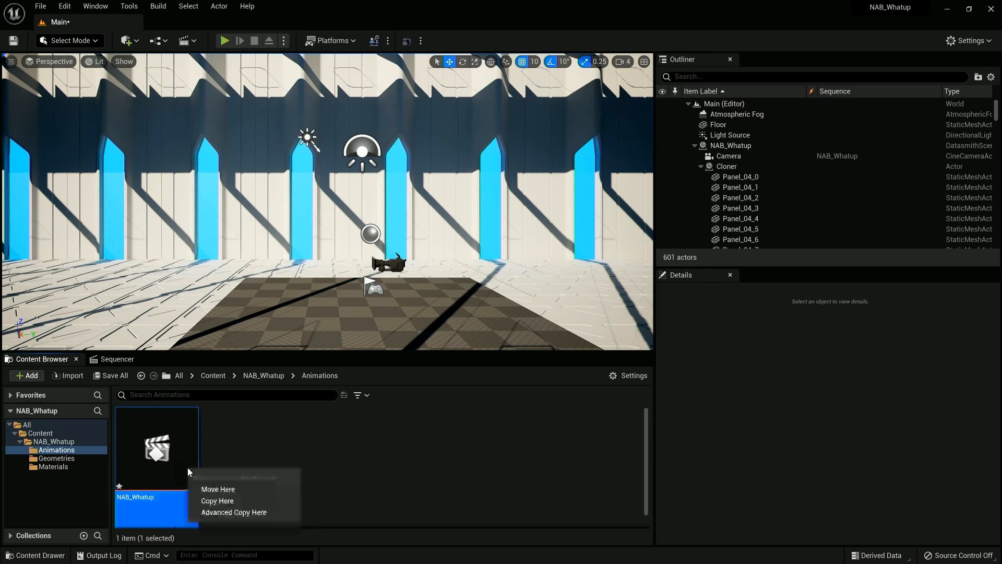
left_click(111, 359)
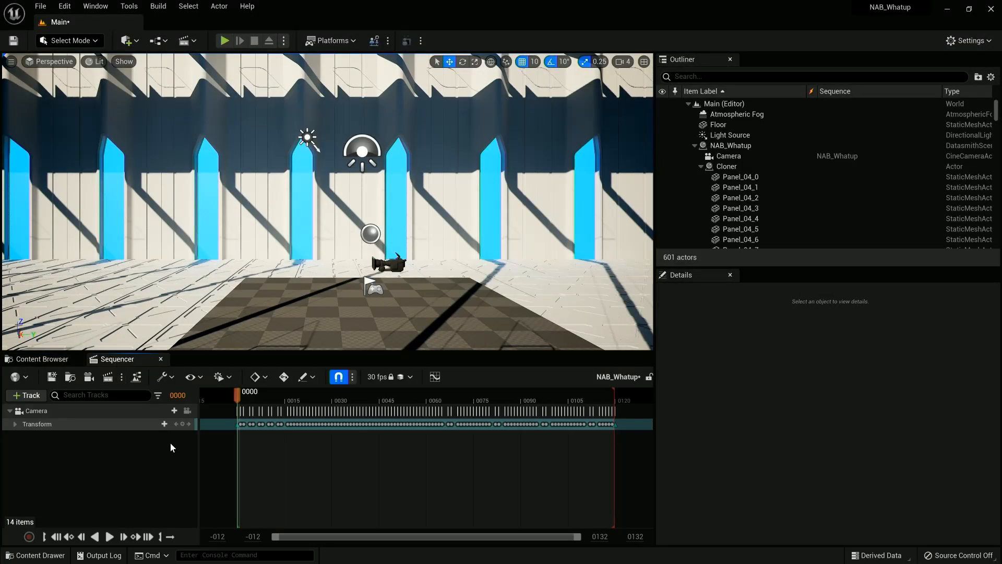
left_click(29, 411)
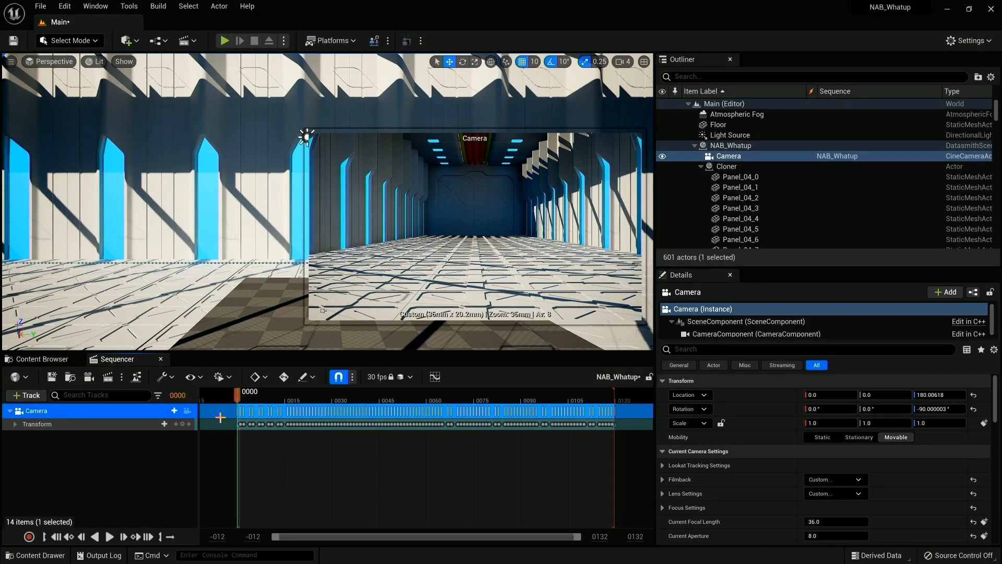
left_click(15, 424)
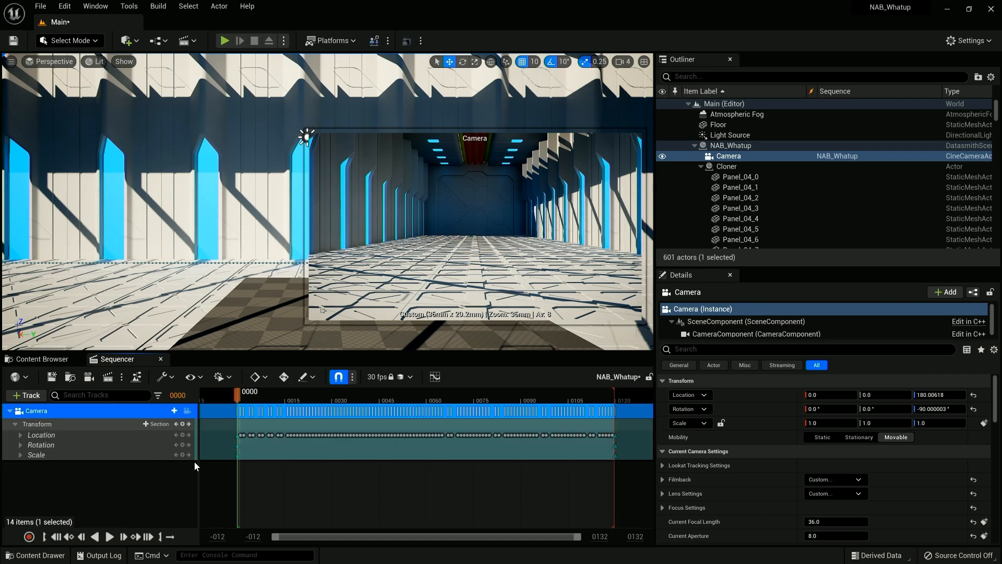
Expand the camera's Location channels in the sequence and select the Camera actor in the outliner.
left_click(21, 435)
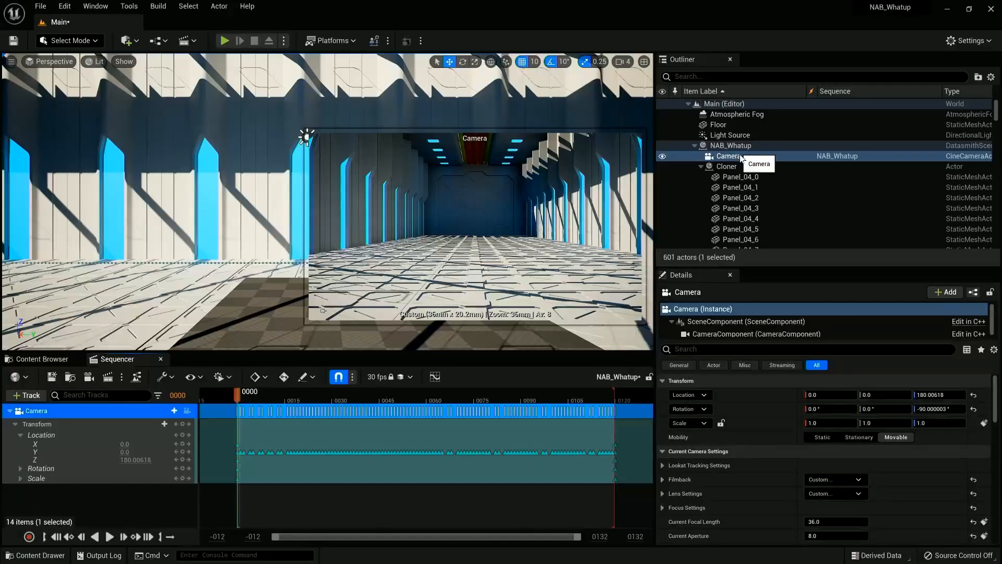
left_click(740, 156)
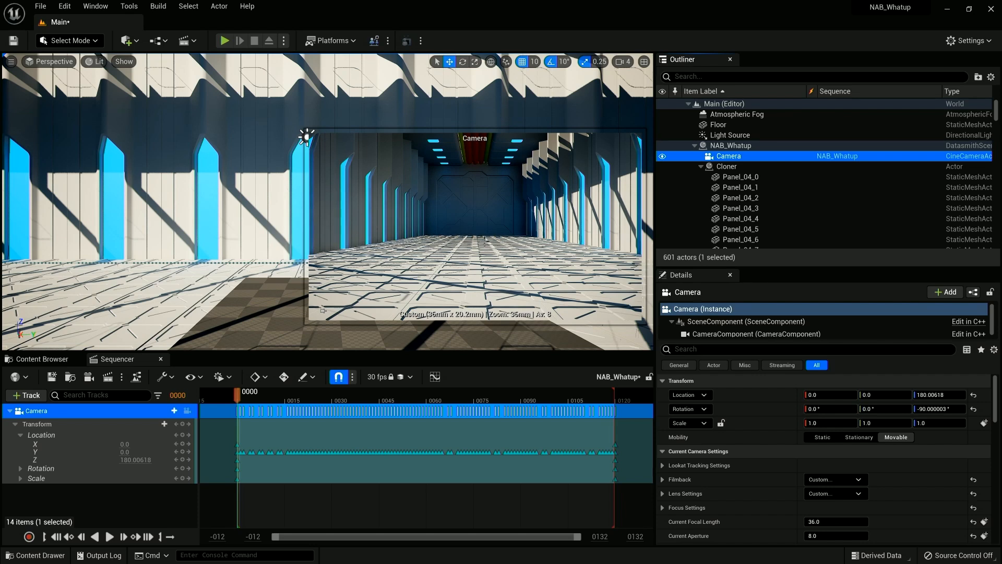
Open the viewport's advanced preferences, search them for "camera" and shrink the window beside the camera preview.
left_click(11, 61)
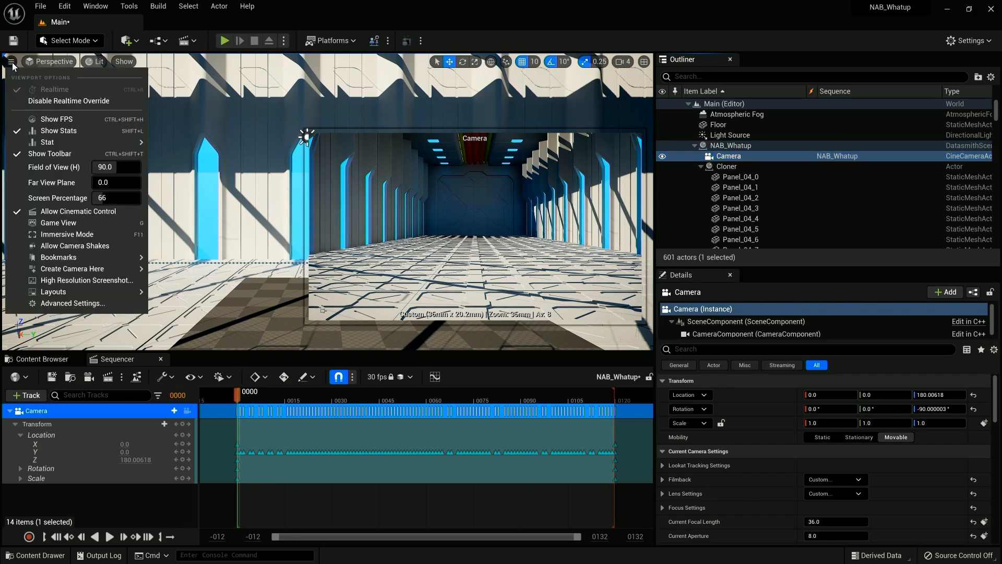
left_click(78, 301)
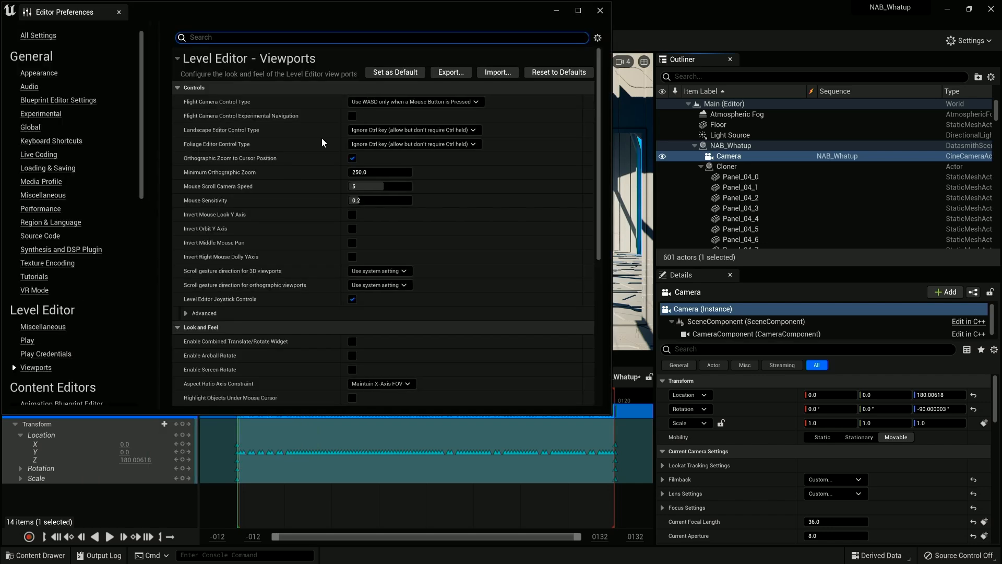
type("camera")
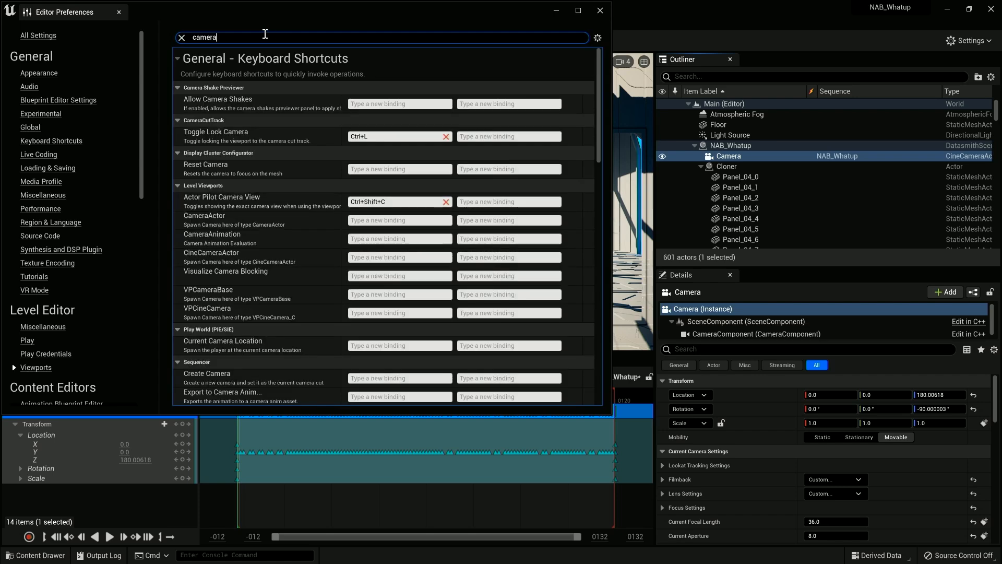
left_click_drag(599, 77, 615, 204)
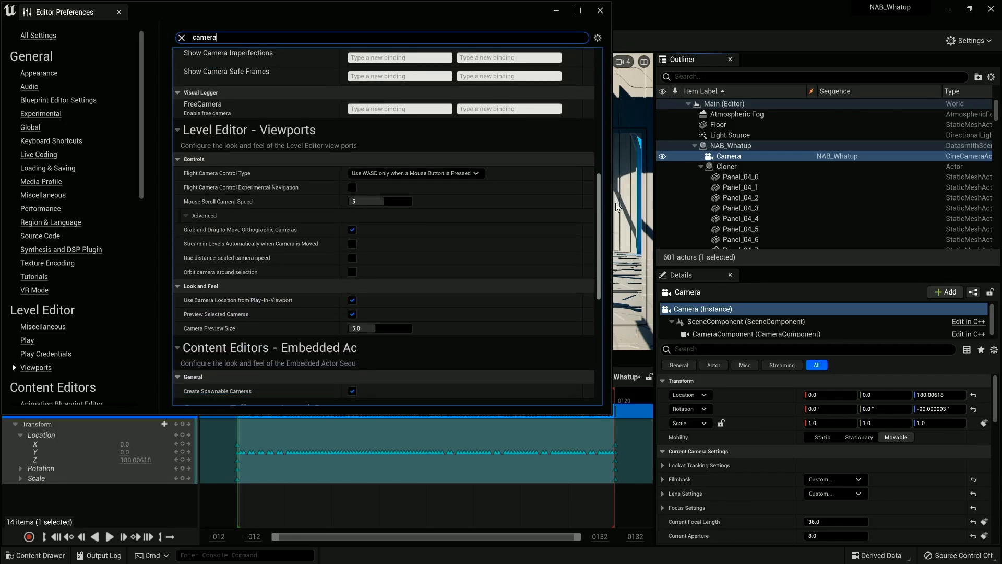
left_click_drag(615, 202, 618, 232)
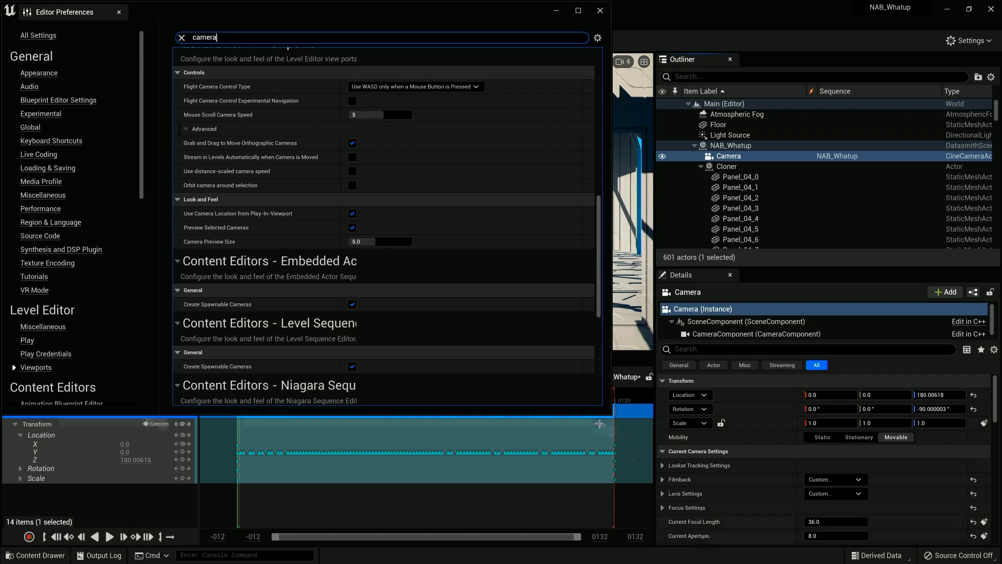
left_click_drag(610, 415, 477, 324)
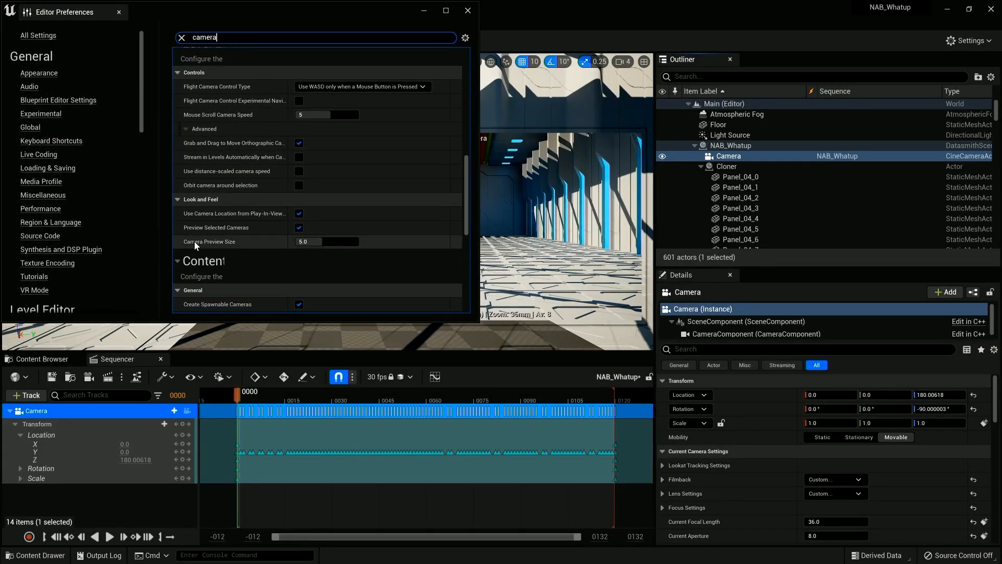
Set Camera Preview Size to 1, enable Orbit camera around selection, and close the preferences.
left_click(311, 242)
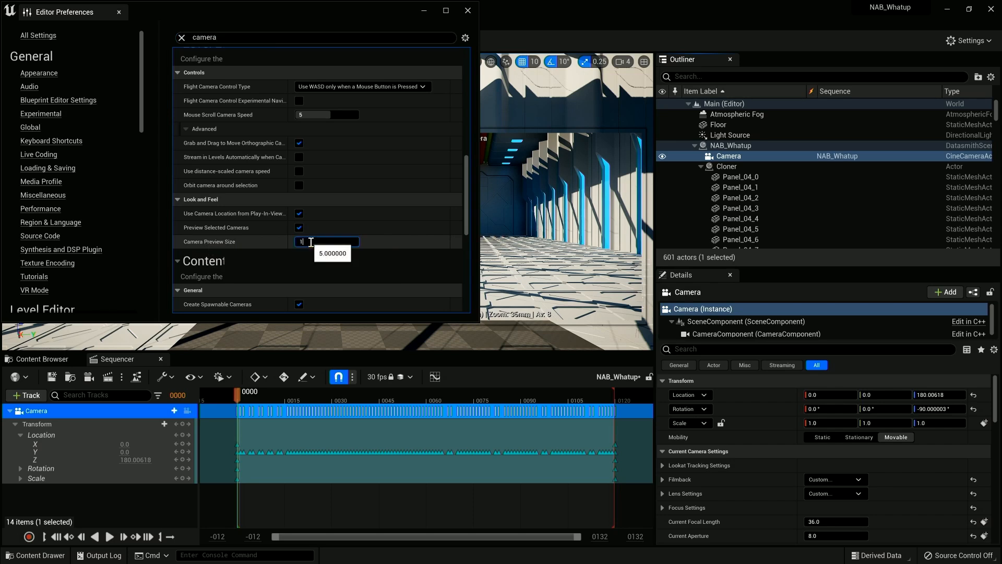
type("1")
key("Return")
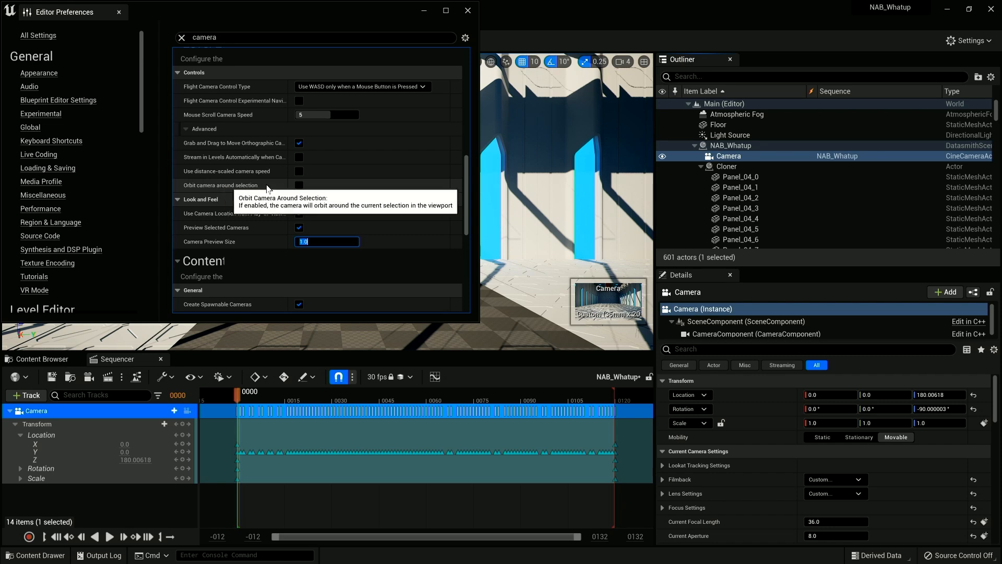
left_click(301, 186)
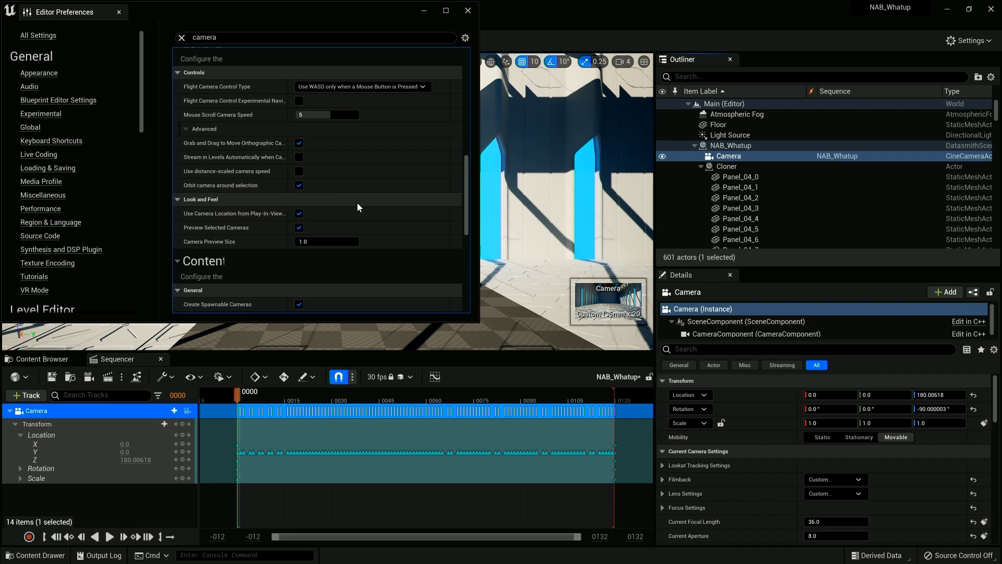
left_click(467, 11)
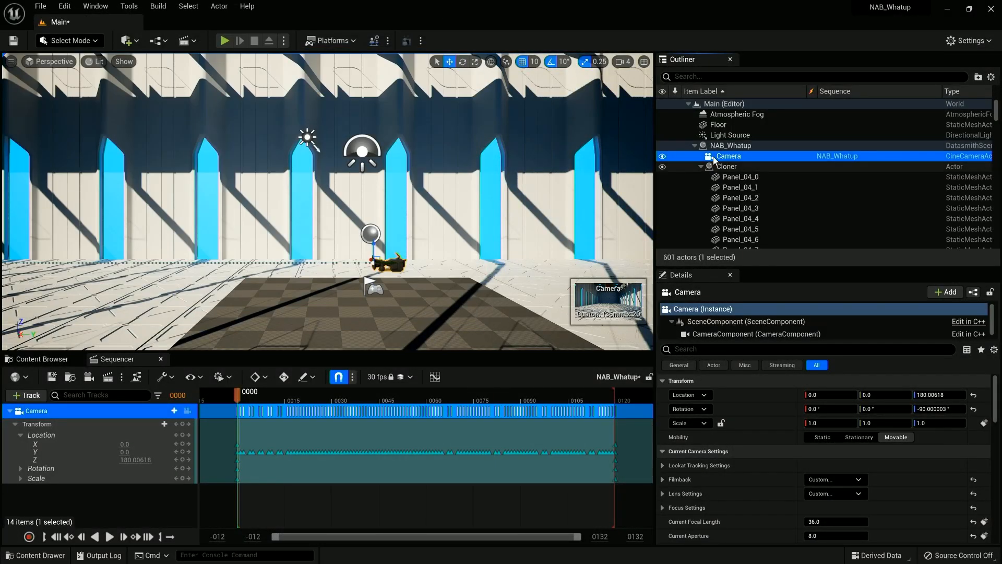
Create an outliner folder named C4D under Main and undo the accidental attachment of the Light Source.
left_click(693, 146)
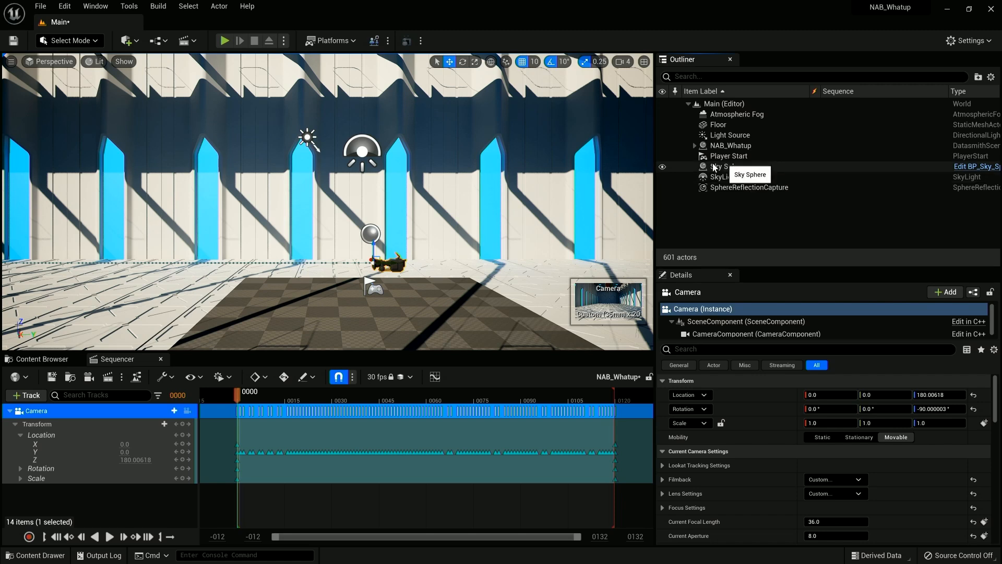
right_click(728, 104)
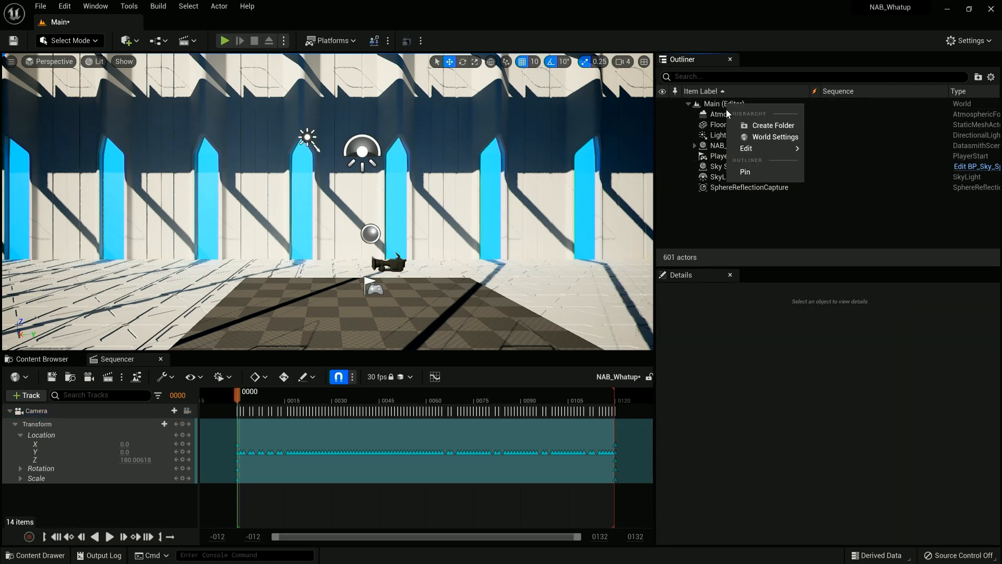
left_click(768, 126)
type("C4D")
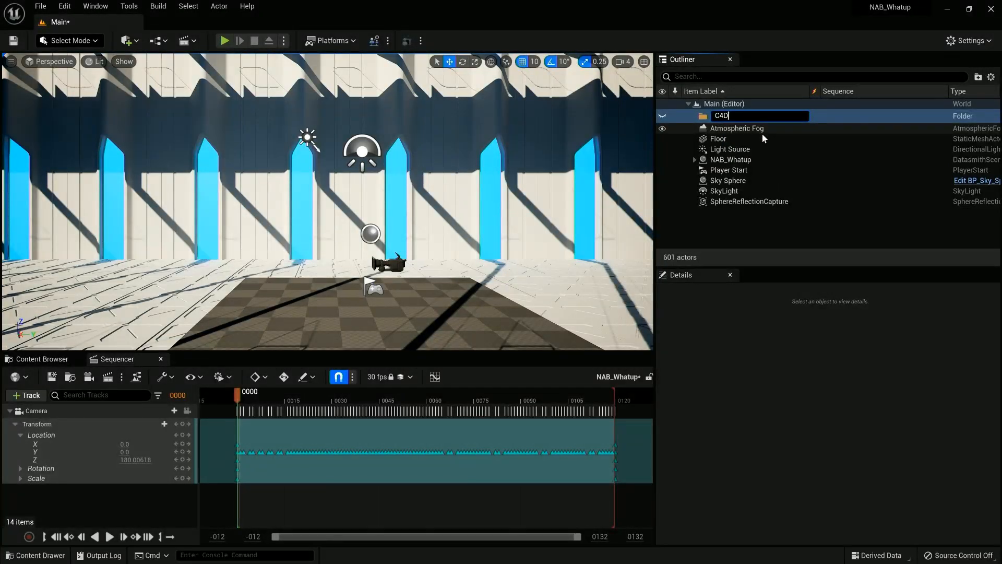
left_click(757, 150)
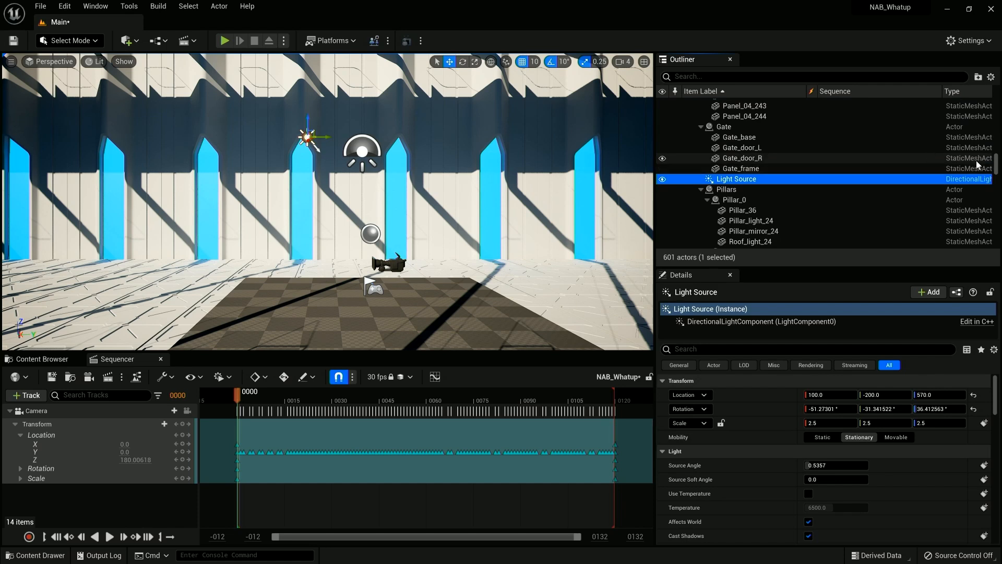
key("ctrl+z")
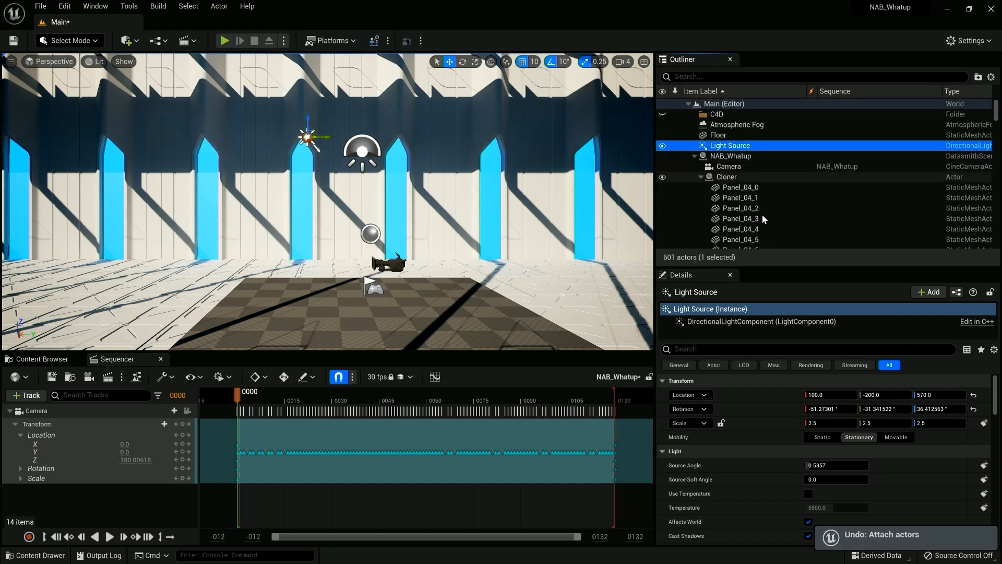
Collapse the NAB_Whatup Datasmith scene and move it into the C4D folder.
left_click(744, 156)
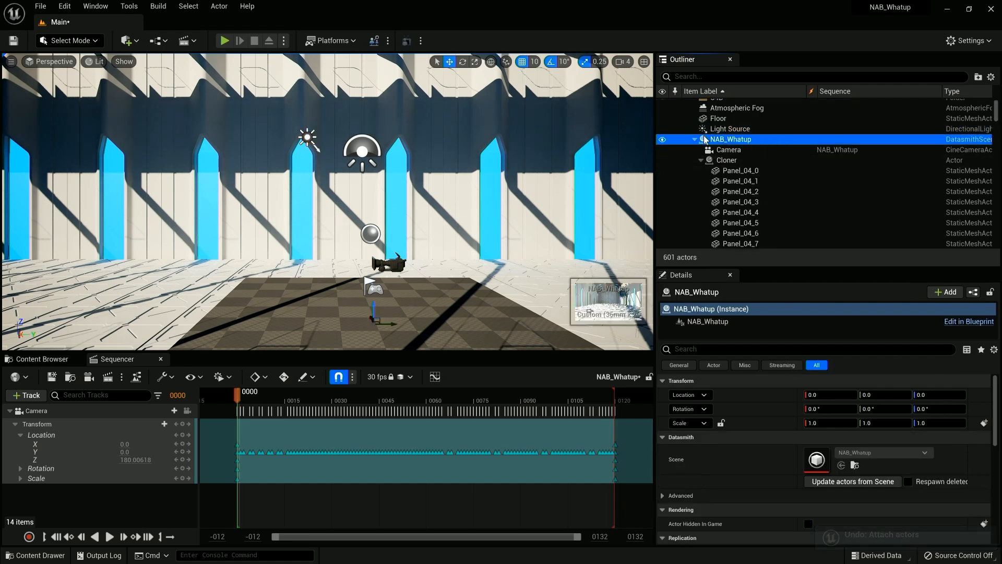
key("Left")
left_click_drag(743, 156, 715, 117)
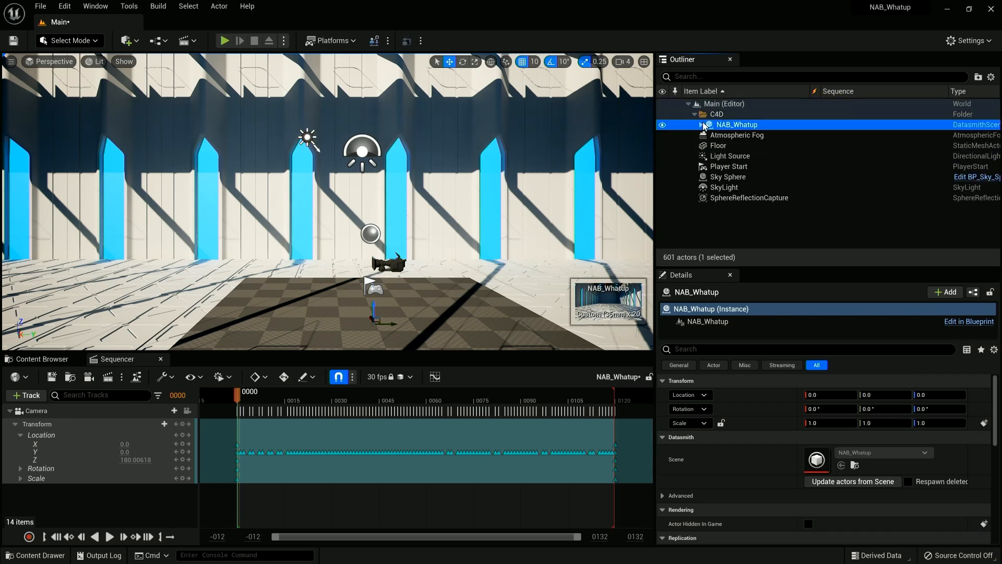
Expand NAB_Whatup and go through the Cloner's panels to examine the imported hierarchy, closing the C4D folder at the end.
left_click(701, 125)
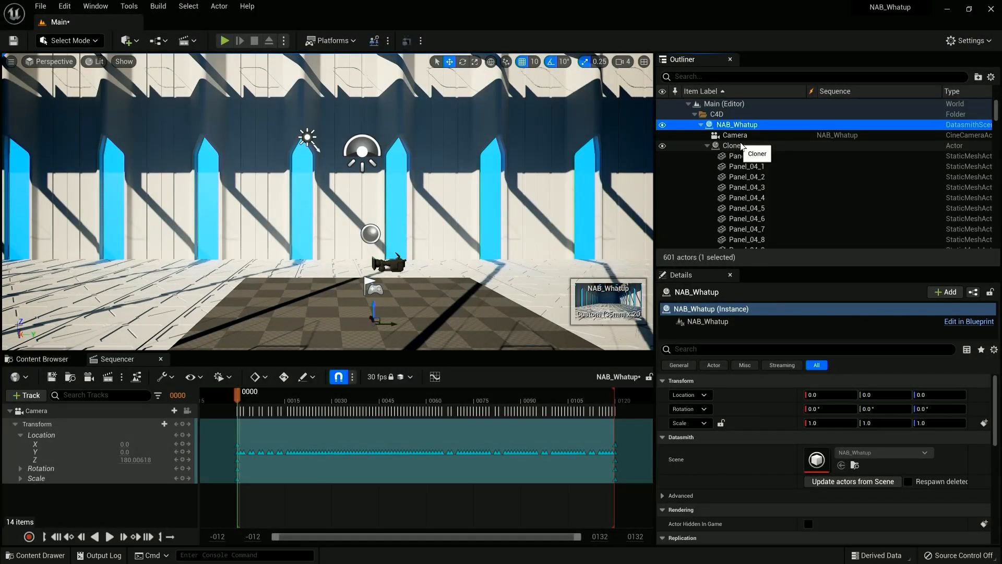
left_click(744, 156)
left_click(758, 167)
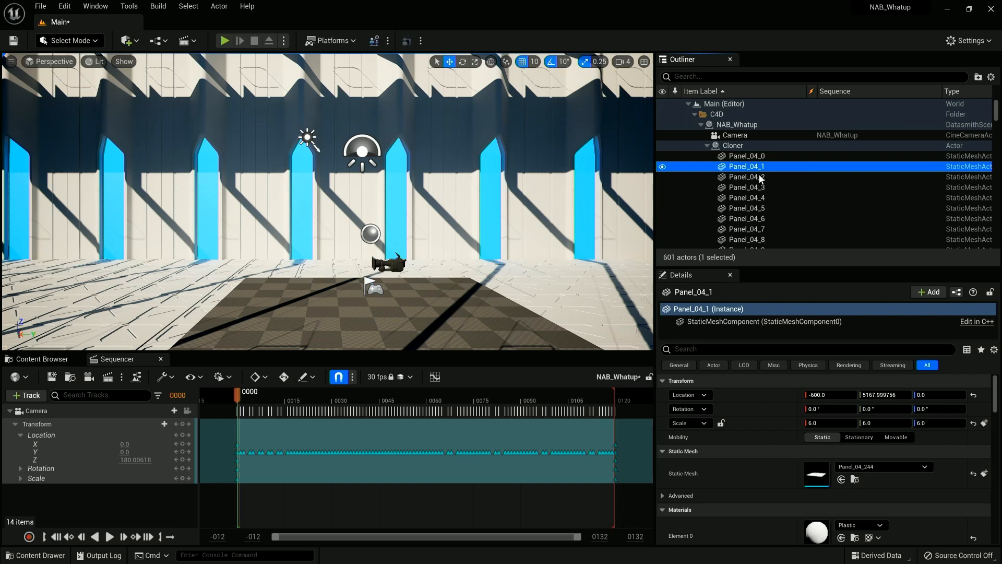
left_click(759, 177)
key("Down")
key("Down")
key("Down")
key("Down")
key("Down")
key("Down")
key("Down")
key("Down")
key("Down")
key("Down")
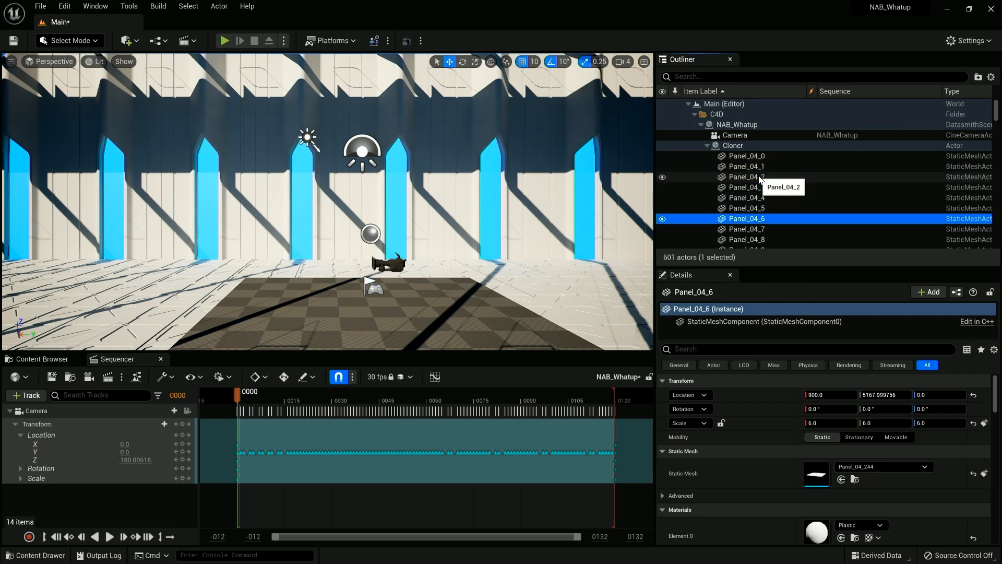
key("Down")
key("Down")
key("Down")
key("Down")
key("Down")
key("Down")
key("Down")
key("Down")
key("Down")
key("Down")
key("Down")
key("Down")
key("Down")
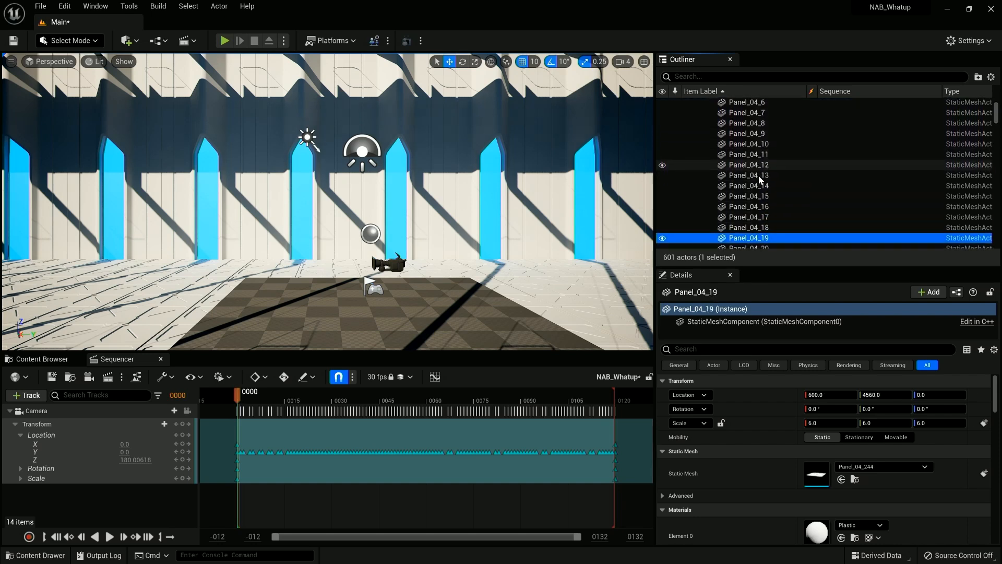
key("Down")
key("Down")
key("Down")
key("Down")
key("Down")
key("Down")
key("Down")
key("Down")
key("Down")
key("Down")
key("Down")
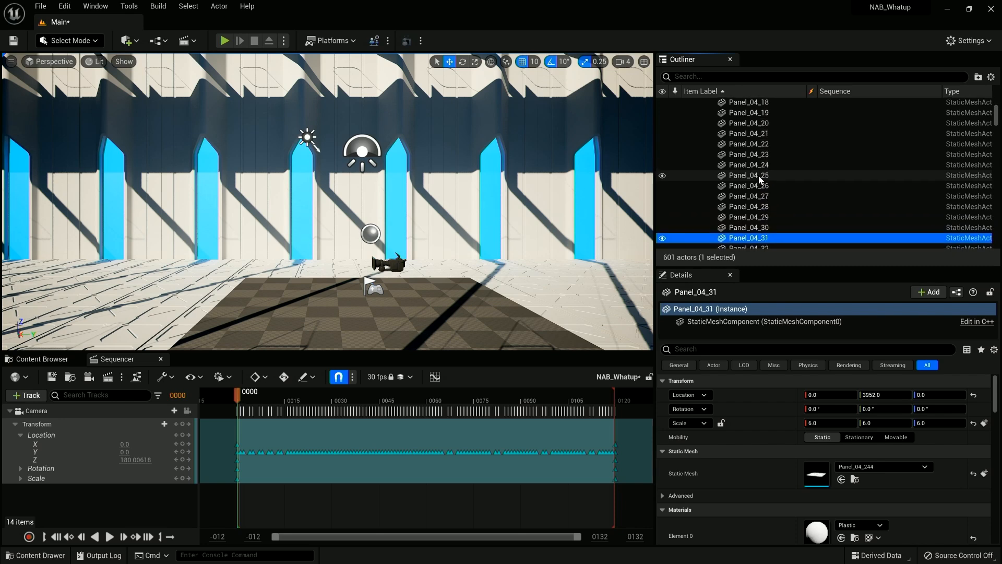
key("Down")
key("Down")
key("Down")
key("Down")
key("Down")
key("Down")
key("Down")
key("Down")
key("Down")
key("Down")
key("Down")
key("Down")
key("Down")
key("Down")
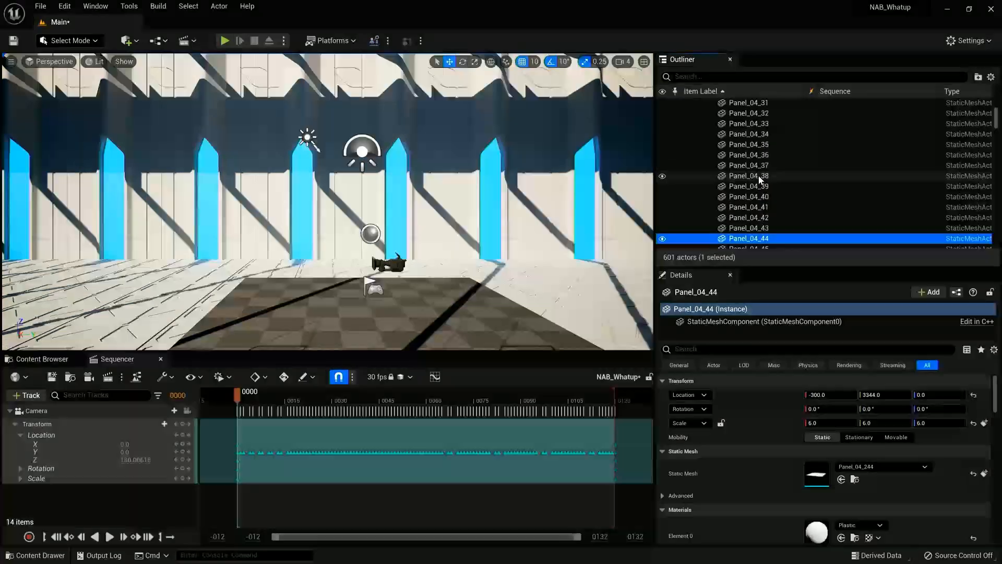
key("Down")
key("Down")
key("Down")
key("Down")
key("Down")
key("Down")
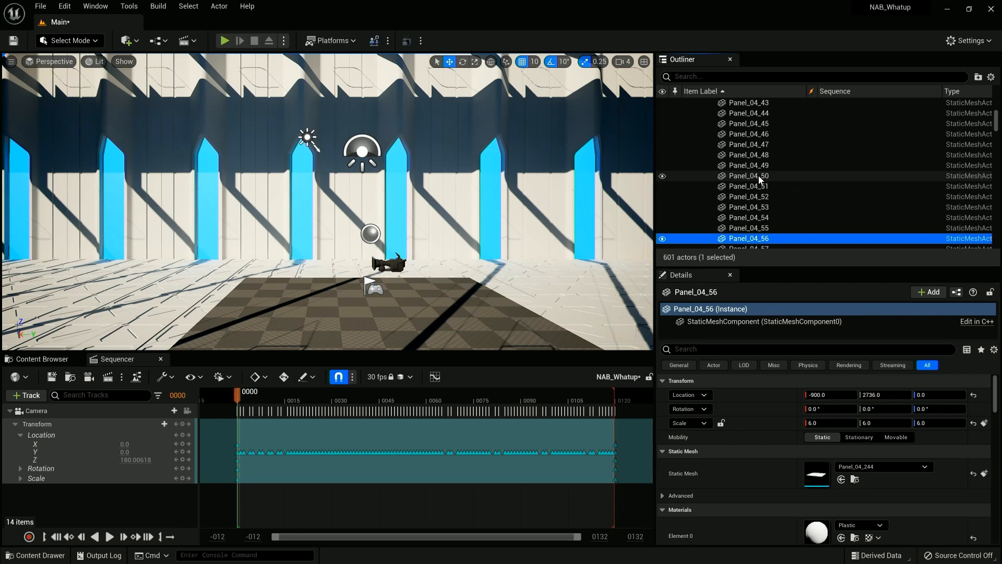
key("Down")
key("Down")
key("Down")
key("Down")
key("Down")
key("Down")
key("Down")
key("Down")
key("Down")
key("Down")
key("Down")
key("Down")
key("Down")
key("Down")
left_click_drag(996, 121, 996, 104)
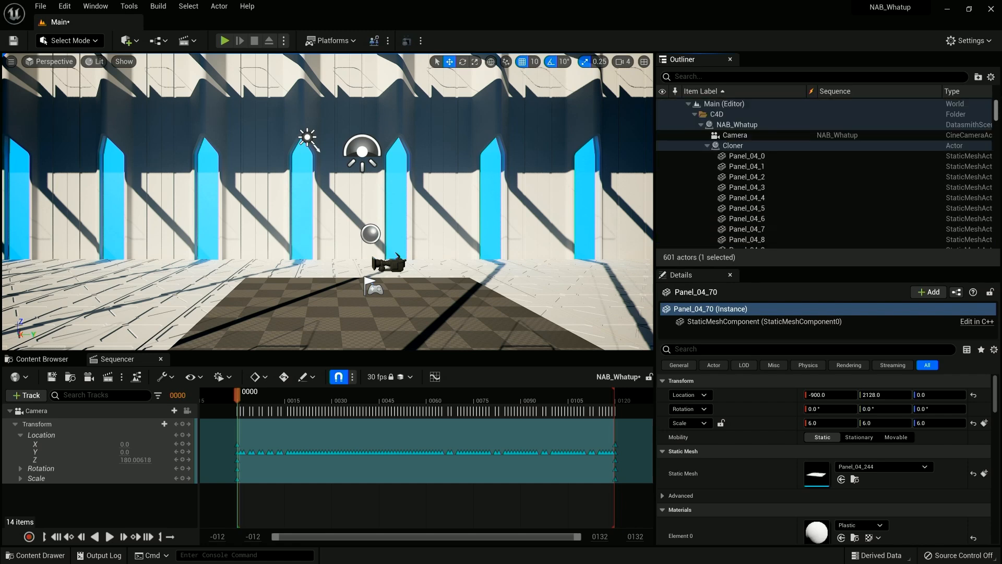
left_click(701, 125)
left_click(694, 114)
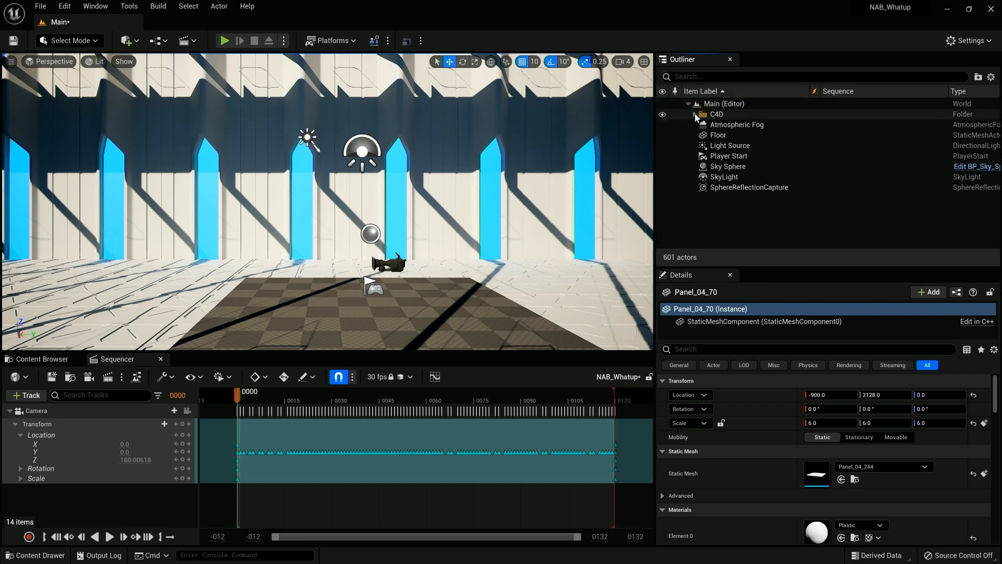
Create a second outliner folder under Main and name it FX.
left_click(719, 105)
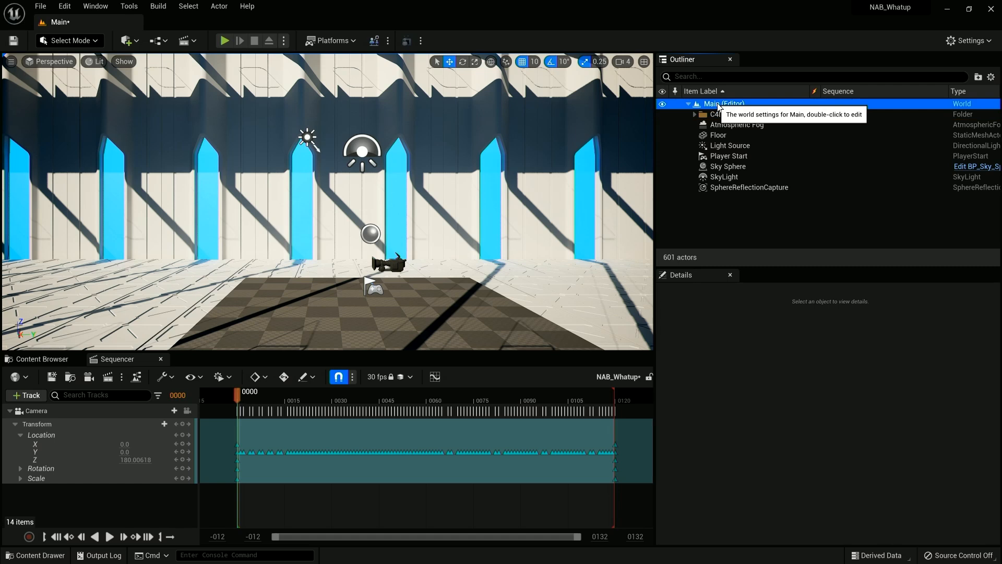
right_click(719, 106)
left_click(751, 126)
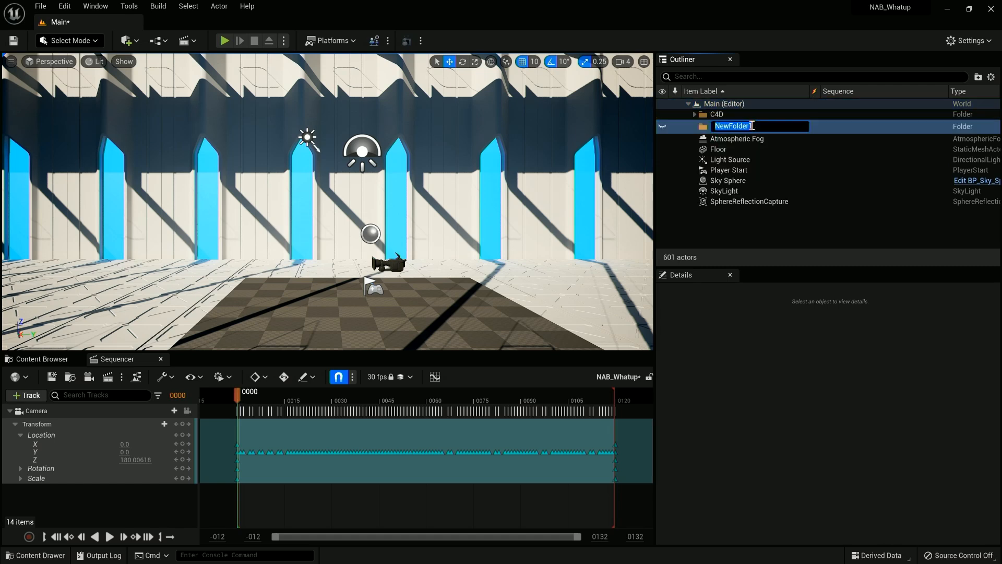
type("FX")
key("Return")
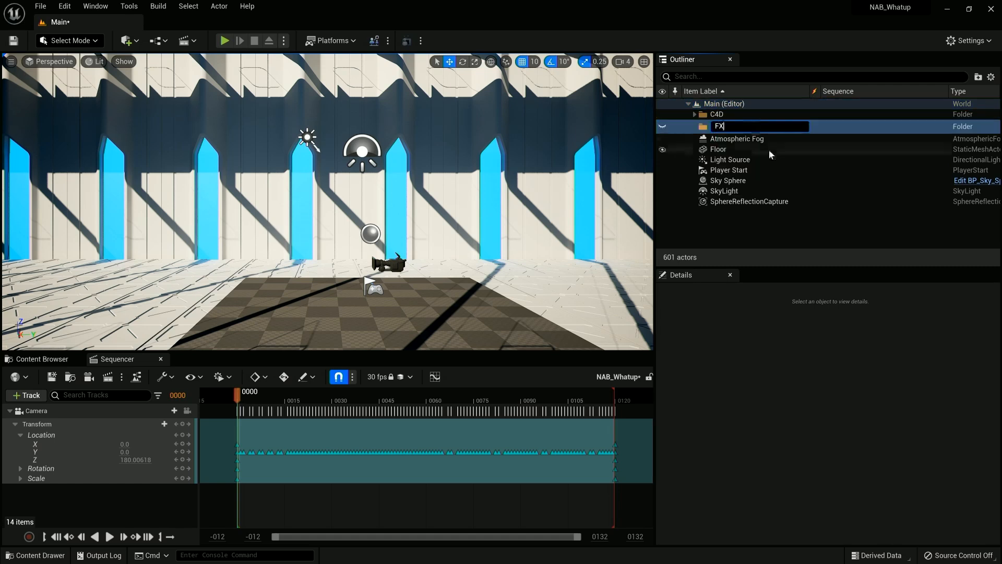
Delete the Atmospheric Fog and Floor actors from the level.
left_click(764, 139)
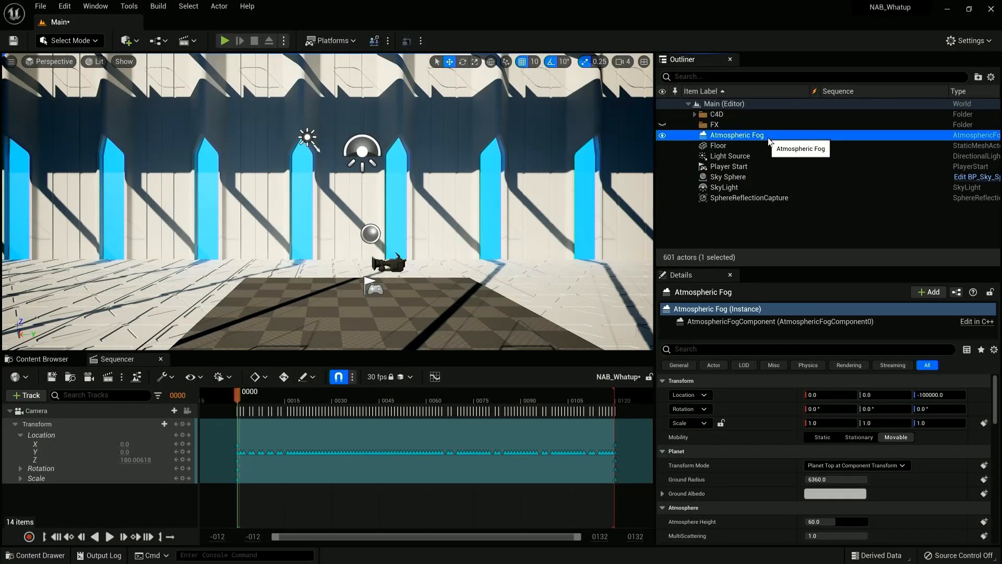
key("Delete")
left_click(745, 136)
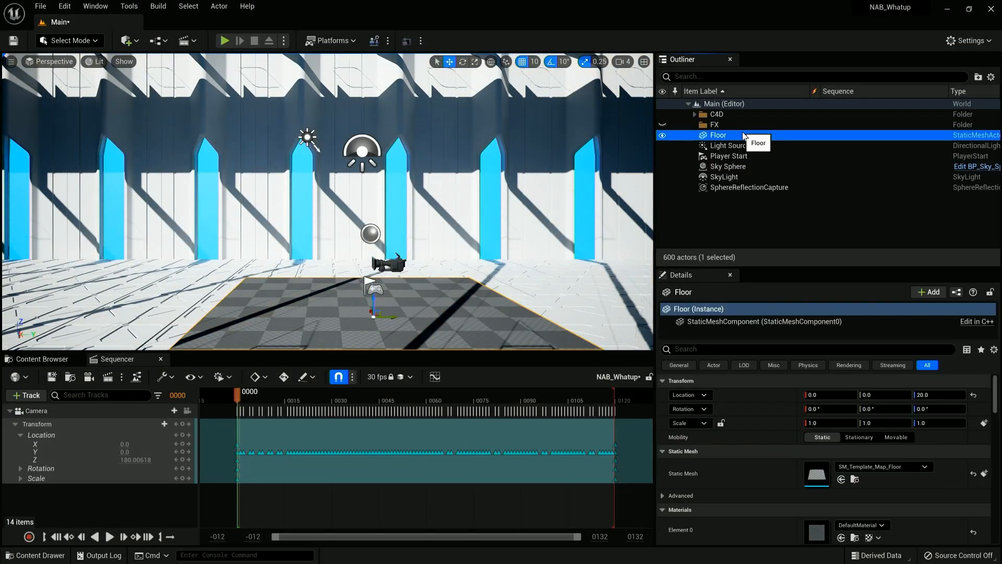
key("Delete")
Move the Light Source into the FX folder and collapse that folder.
left_click(744, 136)
left_click_drag(744, 135, 721, 127)
left_click(694, 124)
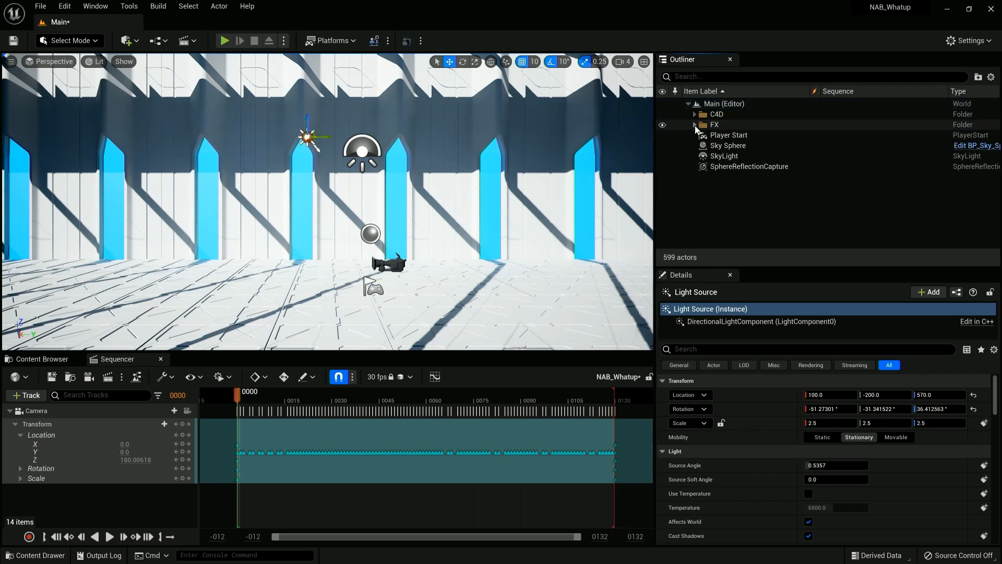
Delete the Player Start actor and move Sky Sphere, SkyLight and SphereReflectionCapture into the FX folder.
left_click(734, 136)
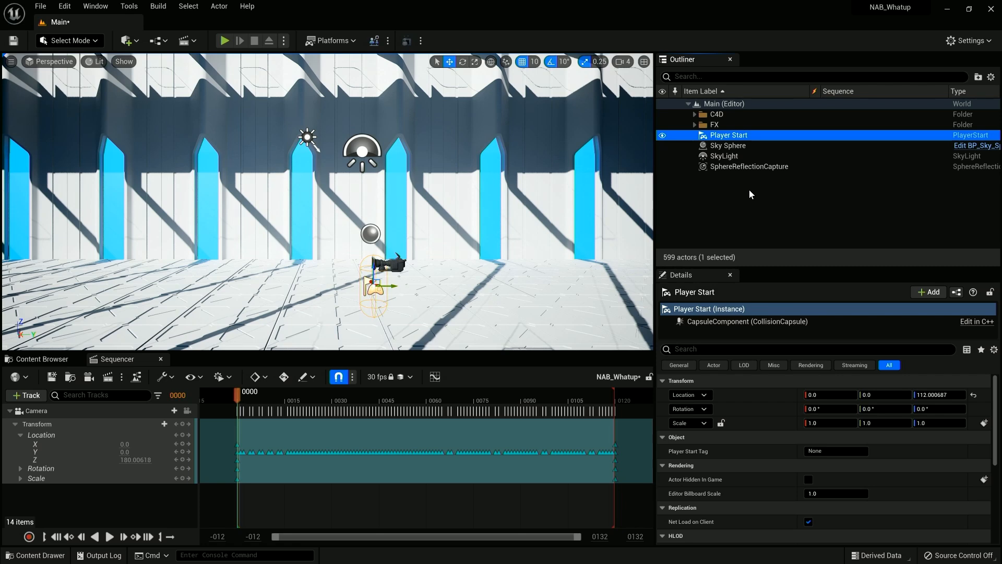
key("Delete")
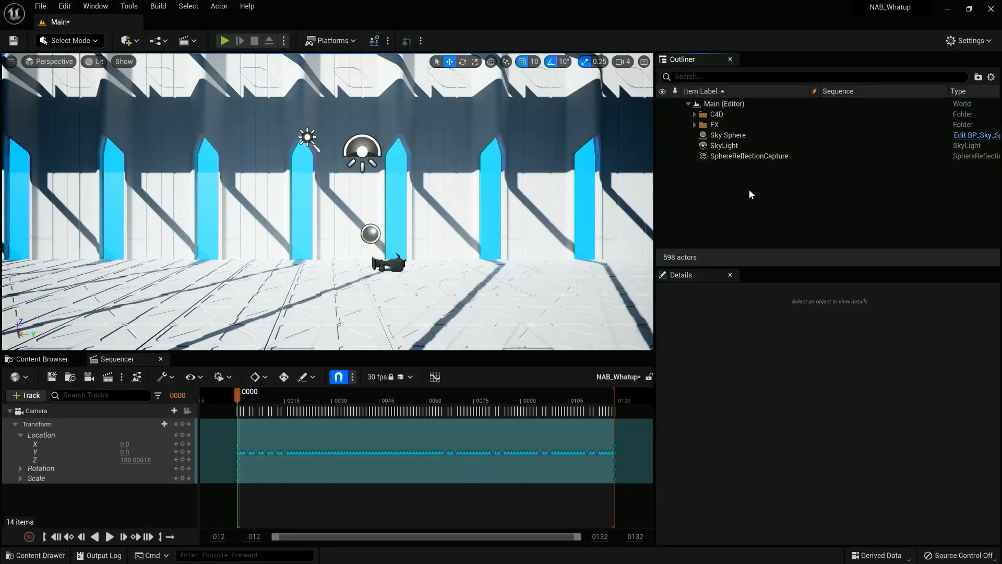
left_click(729, 137)
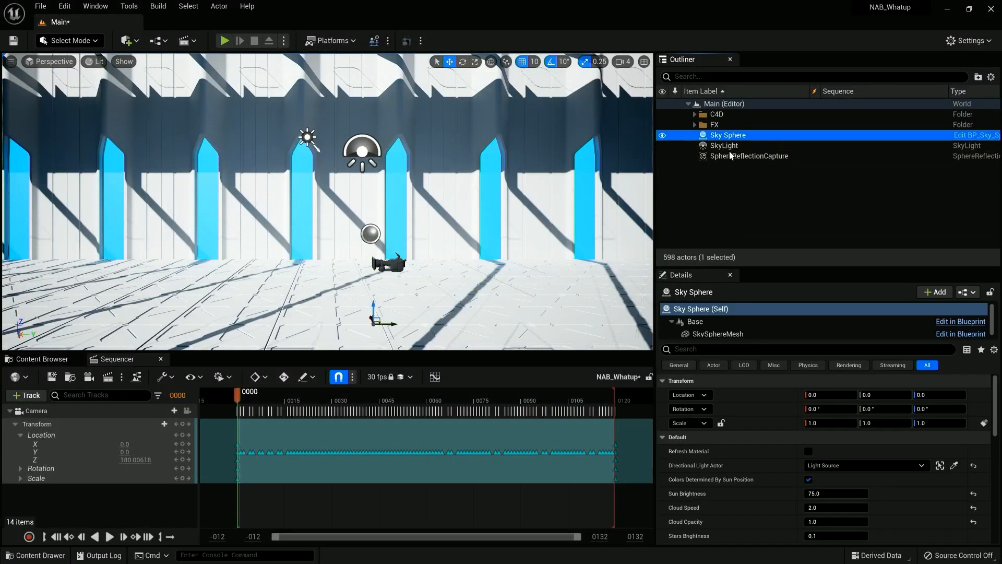
left_click(731, 157, "shift")
left_click_drag(727, 137, 721, 126)
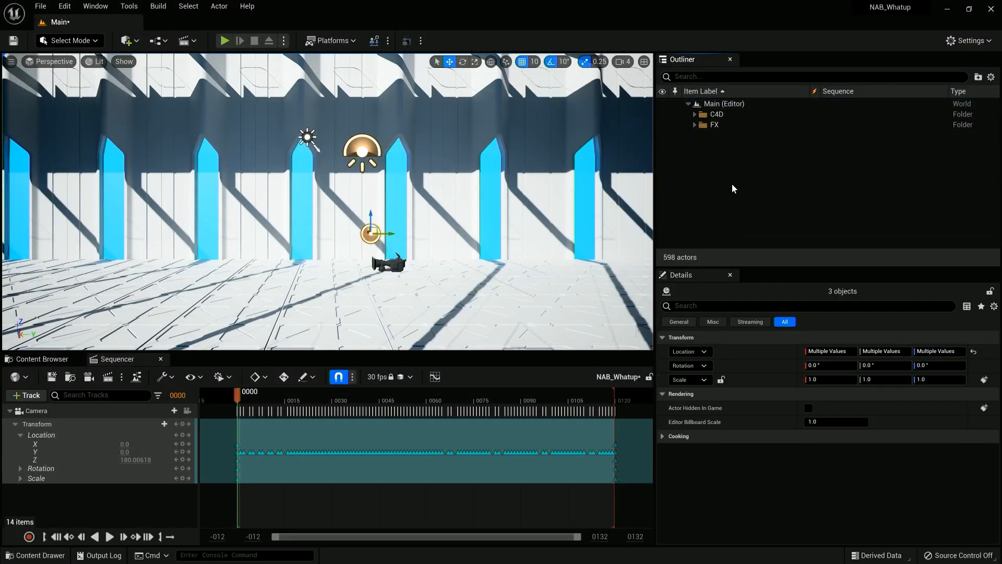
Save all modified content, including the Main level and the imported NAB_Whatup assets.
left_click(42, 358)
left_click(110, 376)
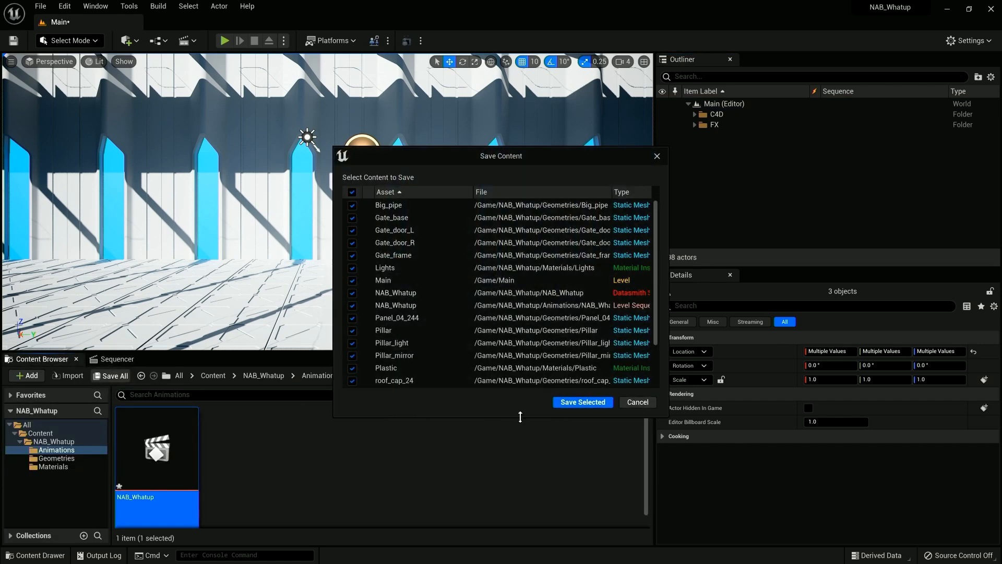
left_click(577, 402)
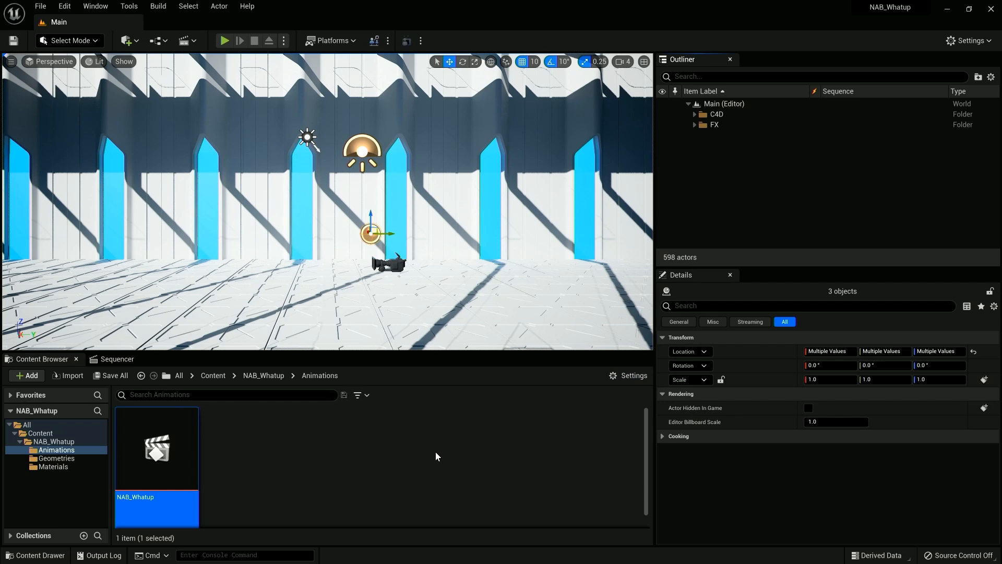
Expand the C4D folder, select a wall pillar and examine the tunnel's pillars and walls from outside.
left_click(695, 114)
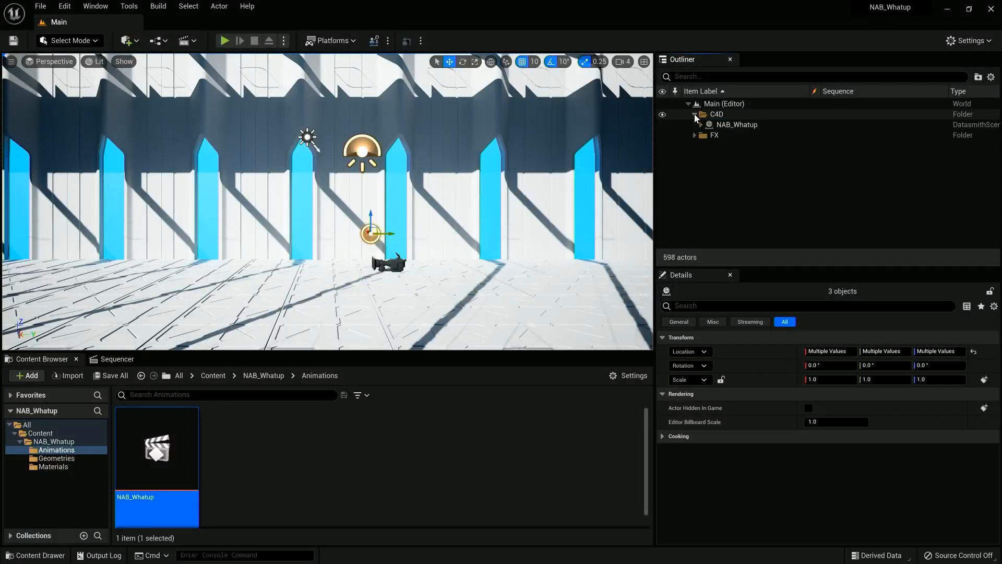
left_click(537, 176)
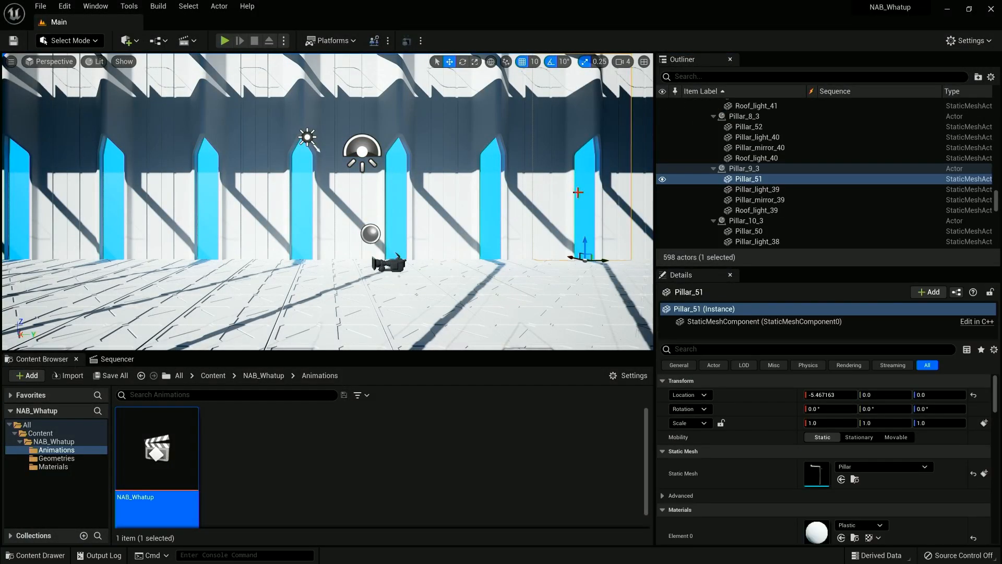
left_click_drag(399, 241, 251, 271, "alt")
scroll(396, 237, "down", 12)
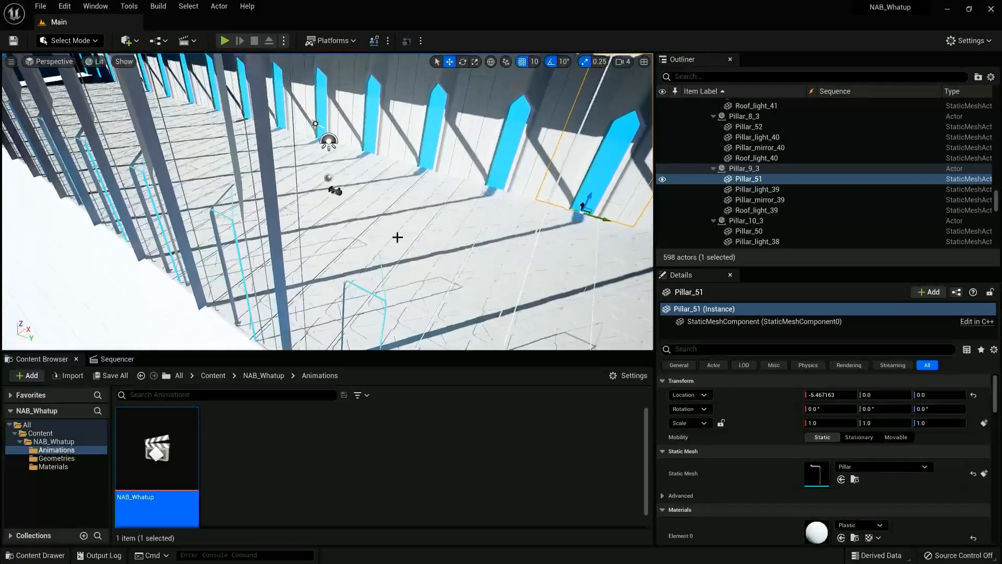
scroll(389, 226, "up", 8)
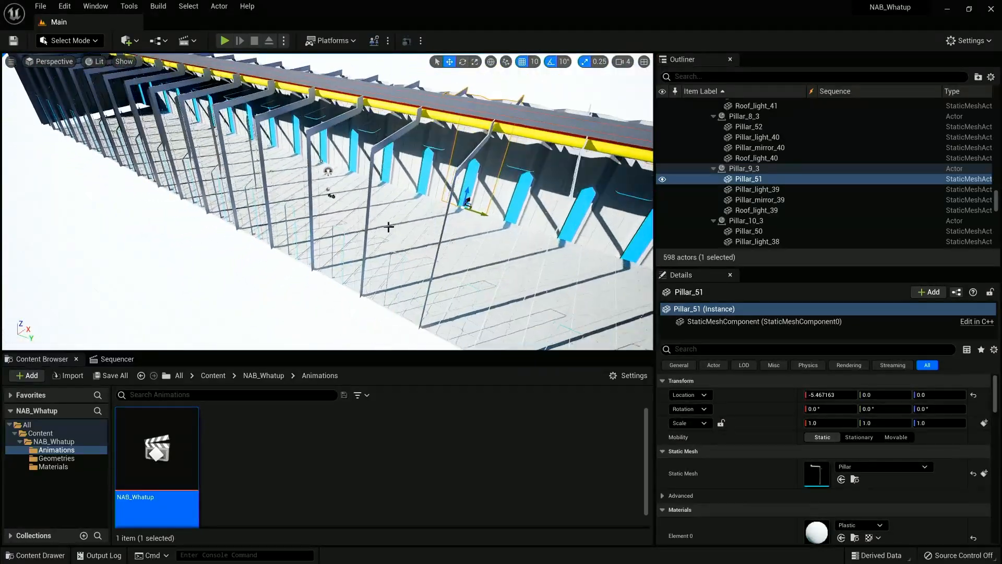
scroll(387, 226, "down", 4)
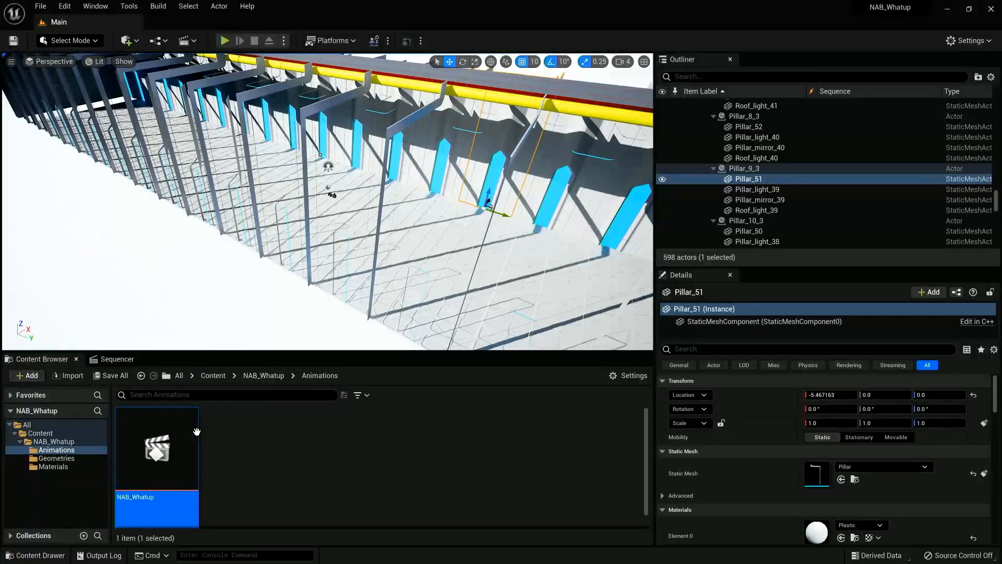
Open the Plastic material instance from NAB_Whatup's Materials folder and expand its advanced general settings.
left_click(55, 458)
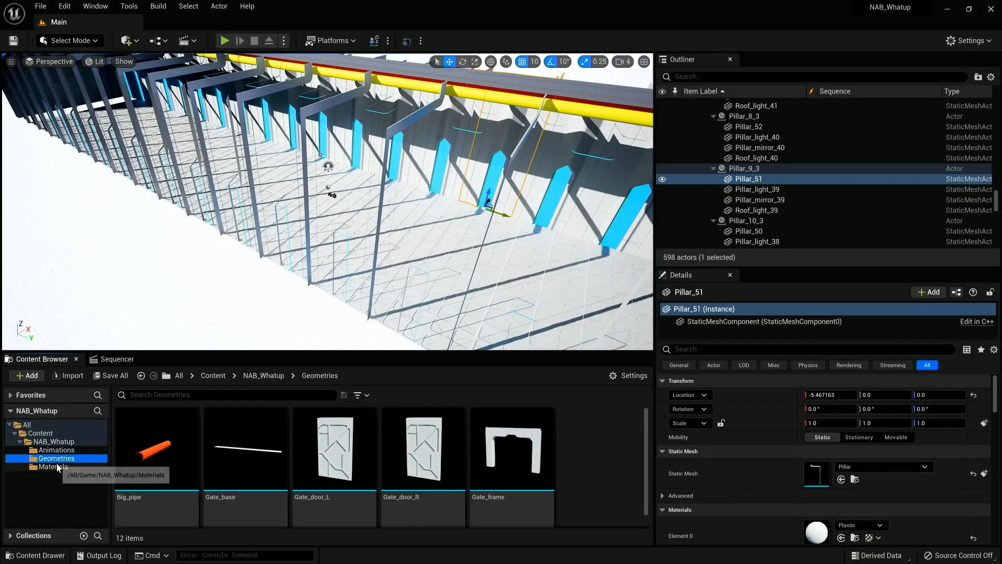
left_click(54, 466)
left_click(247, 472)
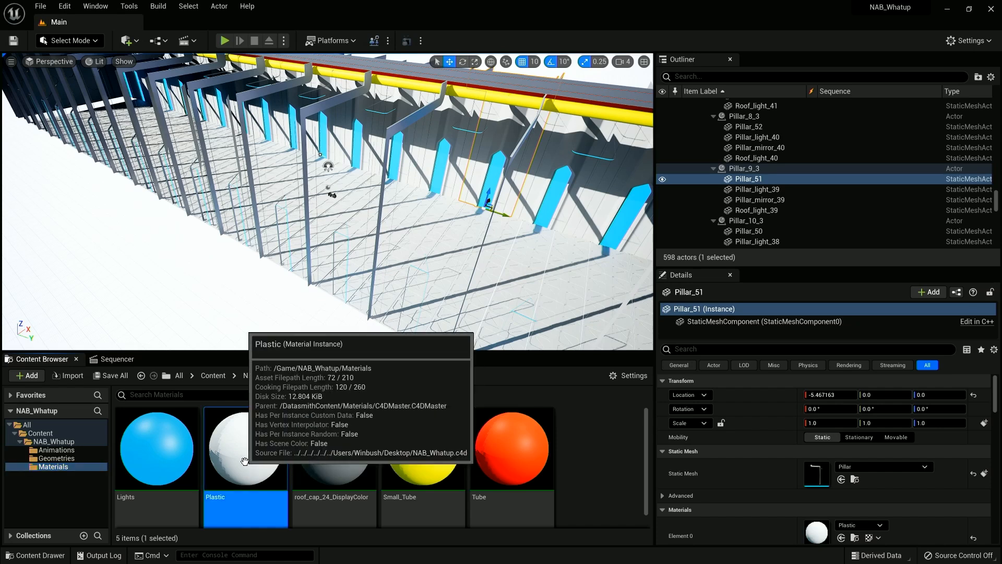
double_click(244, 461)
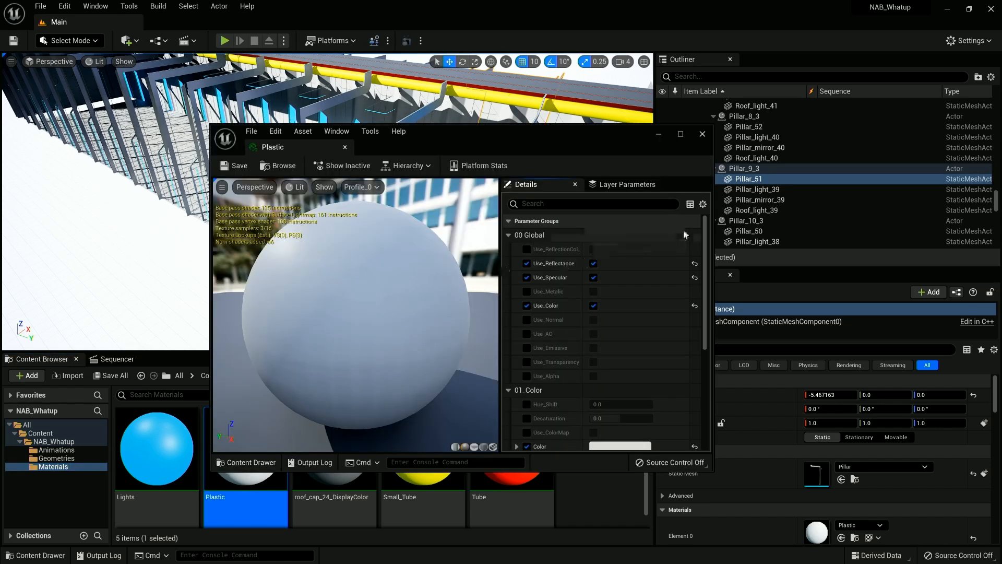
left_click_drag(706, 236, 695, 365)
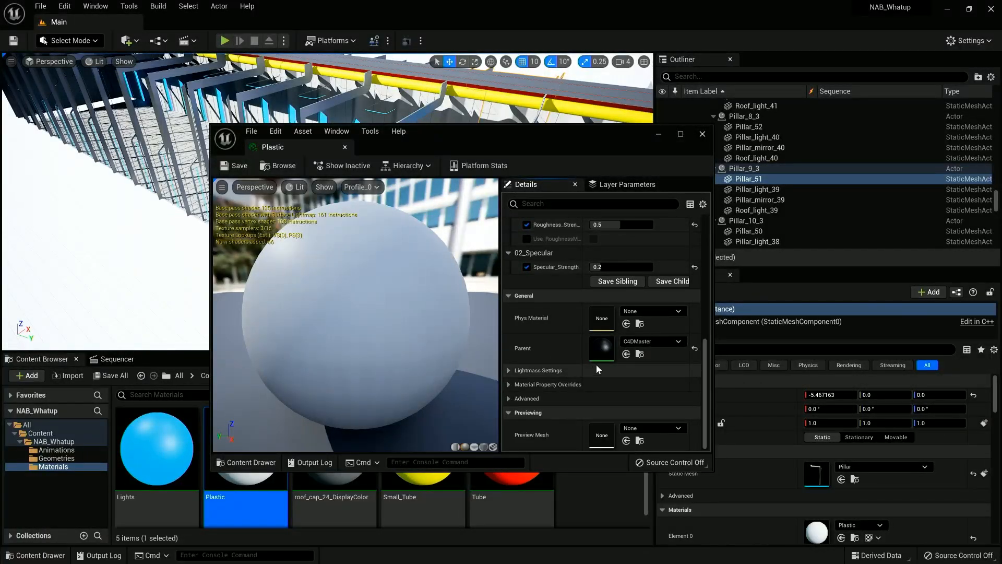
left_click(510, 398)
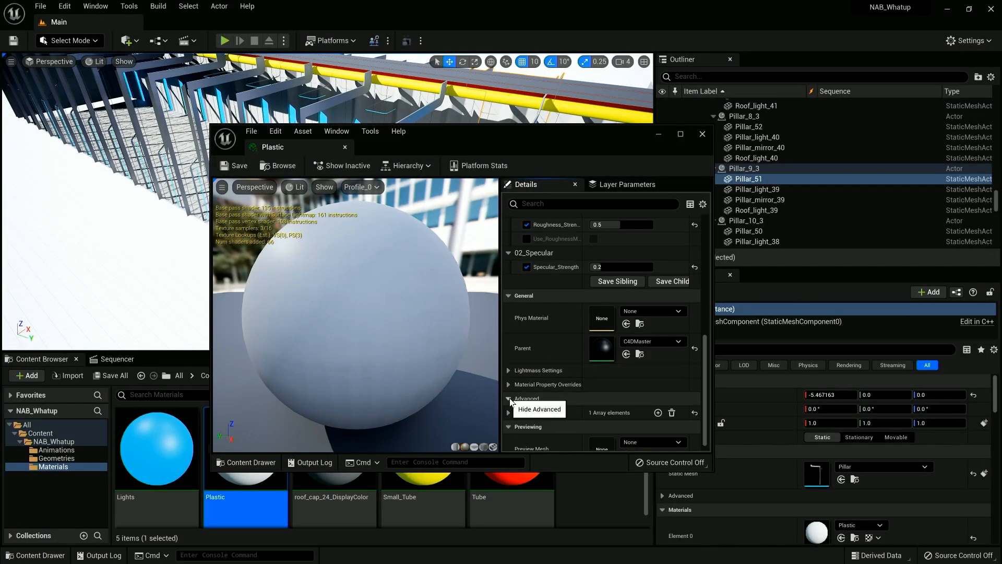
Override and enable Two Sided in the Plastic material's property overrides, then save and close the material.
left_click(510, 374)
scroll(549, 369, "down", 2)
scroll(547, 370, "down", 2)
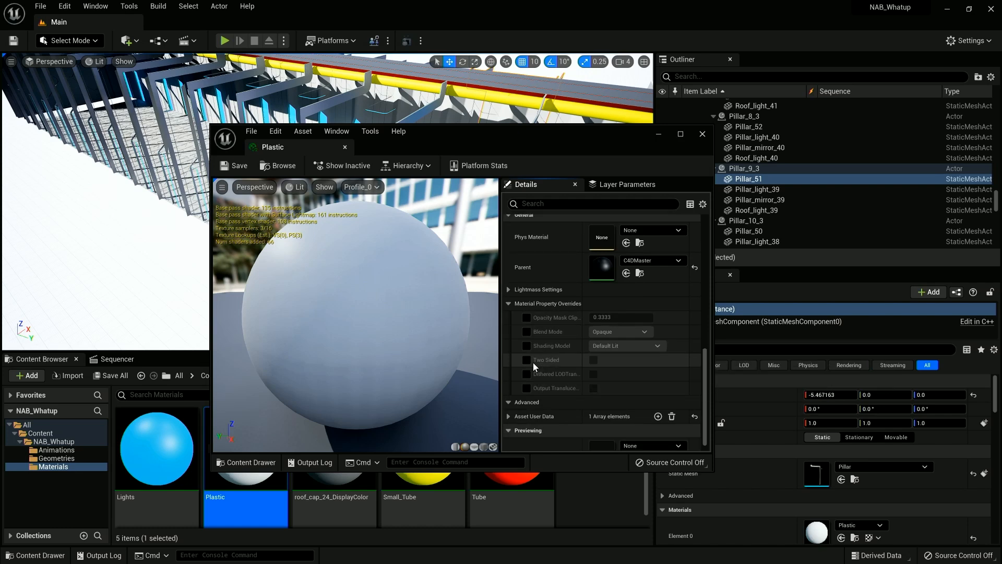
left_click(526, 360)
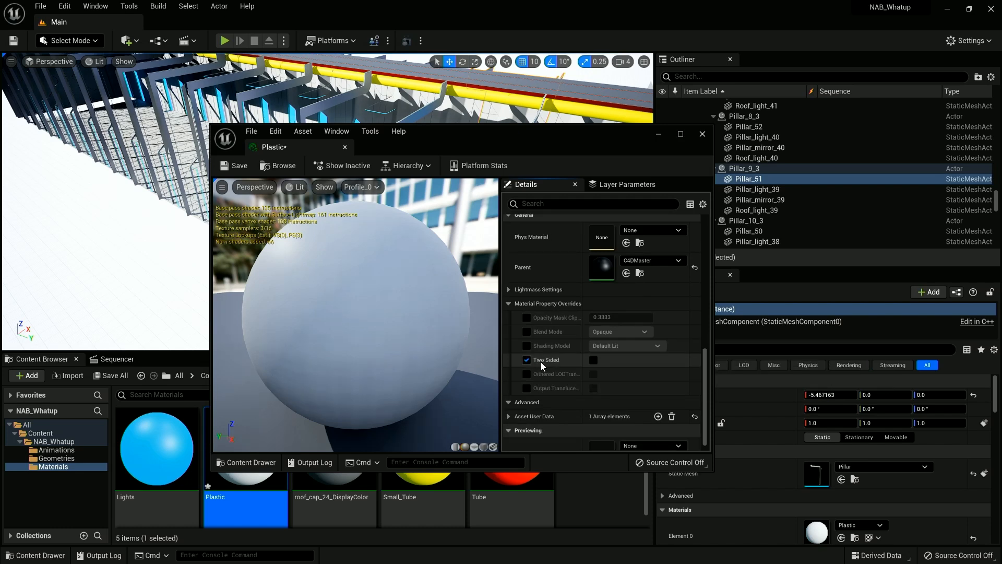
left_click(593, 360)
left_click(232, 165)
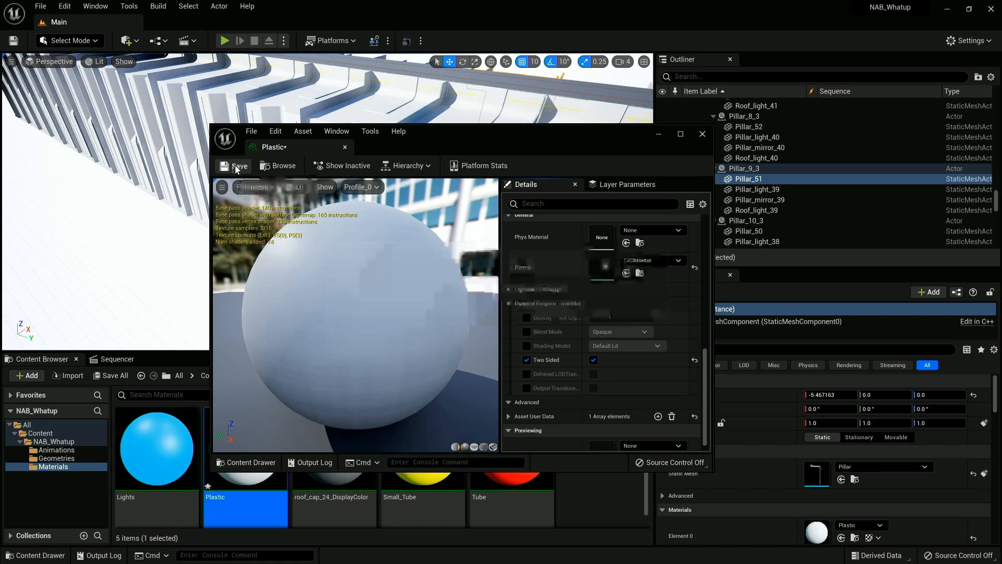
left_click(702, 134)
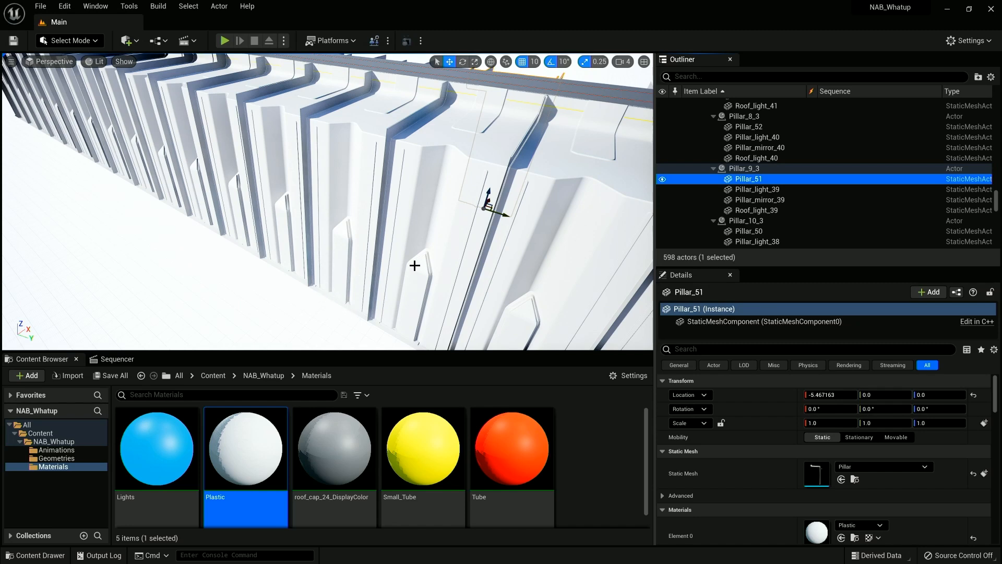
Examine the two-sided walls from outside, then fly inside to inspect the tunnel's lighting and the far gate end.
middle_click_drag(575, 188, 548, 219)
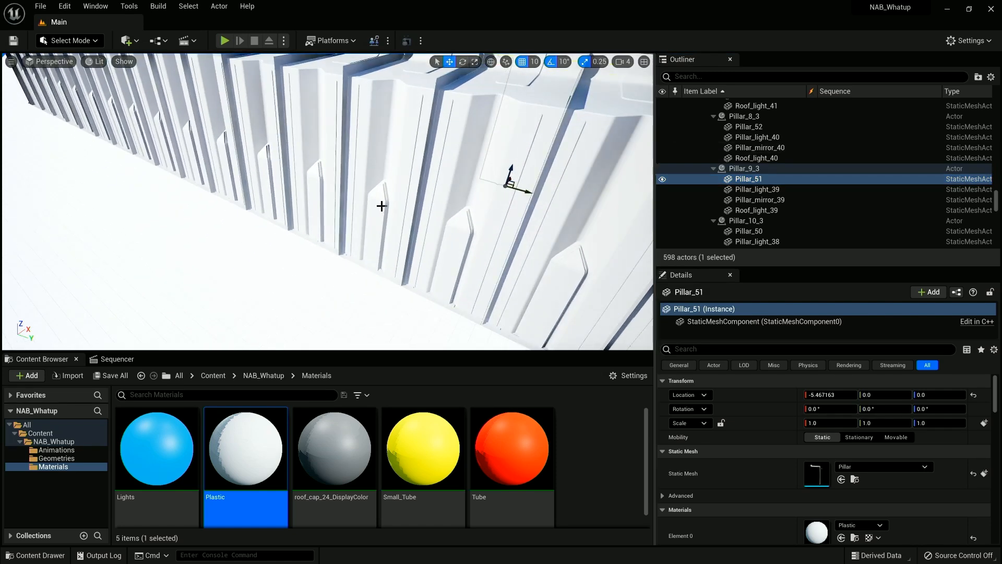
scroll(382, 206, "up", 2)
right_click_drag(381, 206, 300, 208)
scroll(381, 206, "up", 2)
key("w")
key("s")
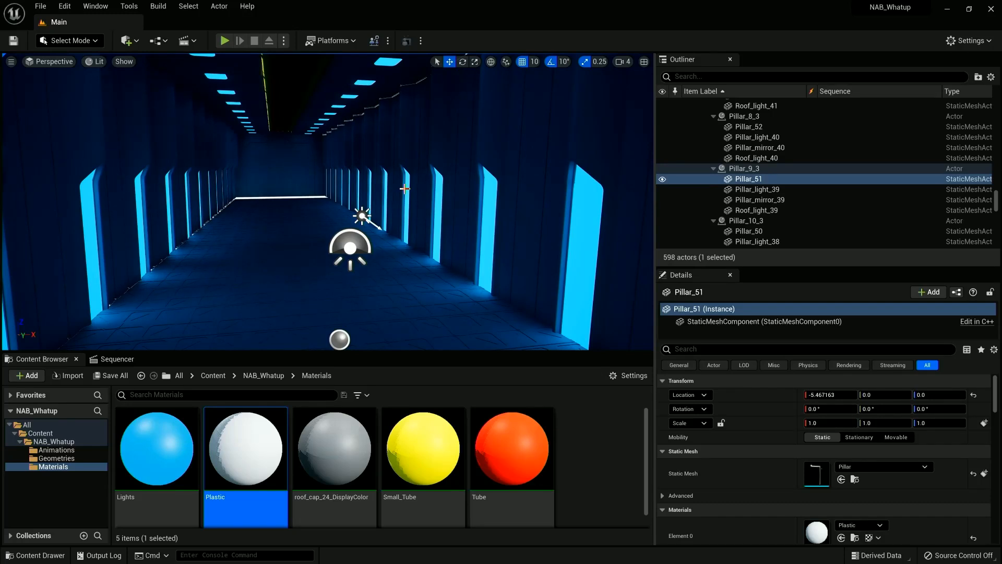
right_click_drag(300, 209, 274, 213)
key("w")
right_click_drag(328, 202, 377, 181)
key("s")
Select floor panels beside the bright gap in front of the gate to inspect where the floor ends.
left_click(170, 186)
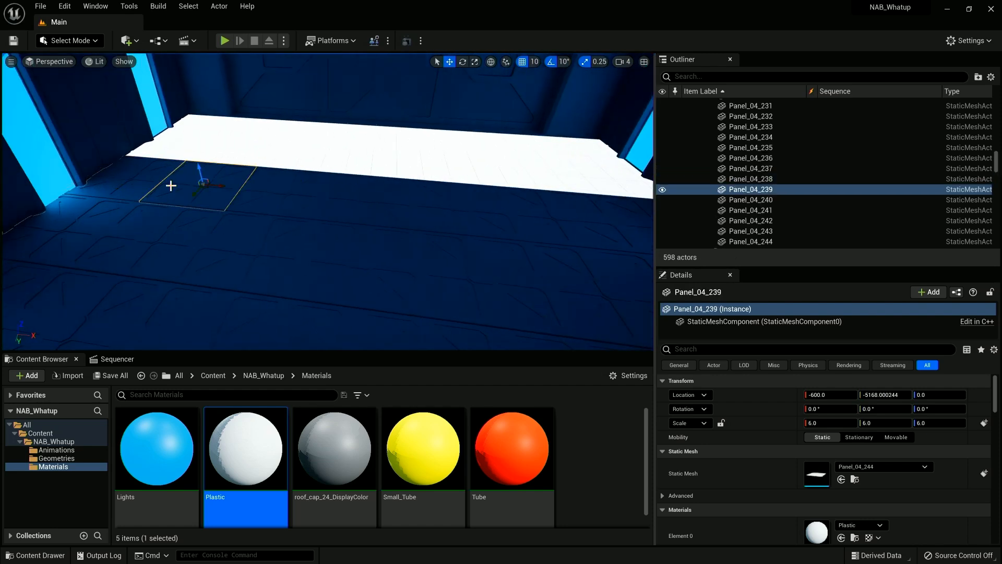
left_click(345, 200)
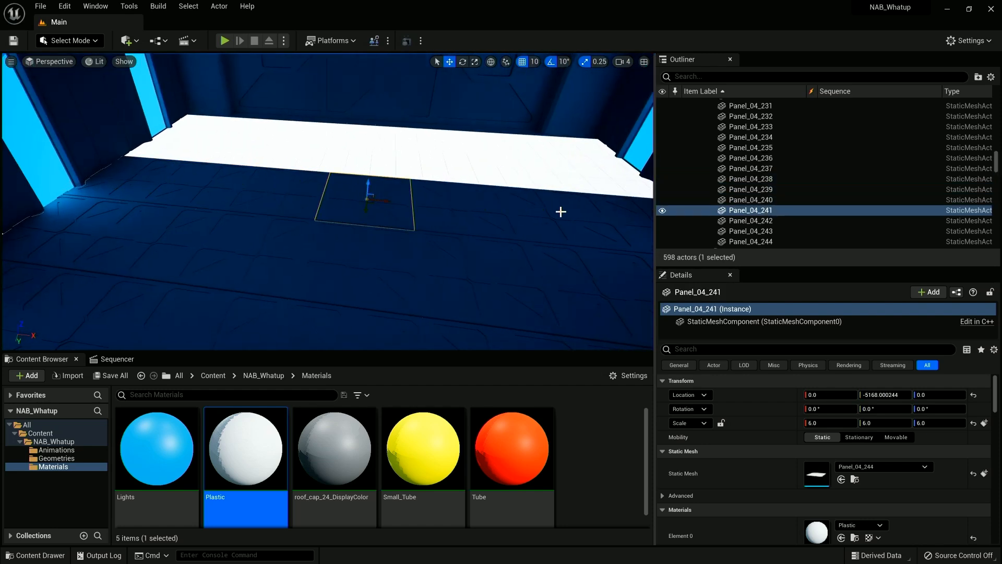
left_click(280, 180)
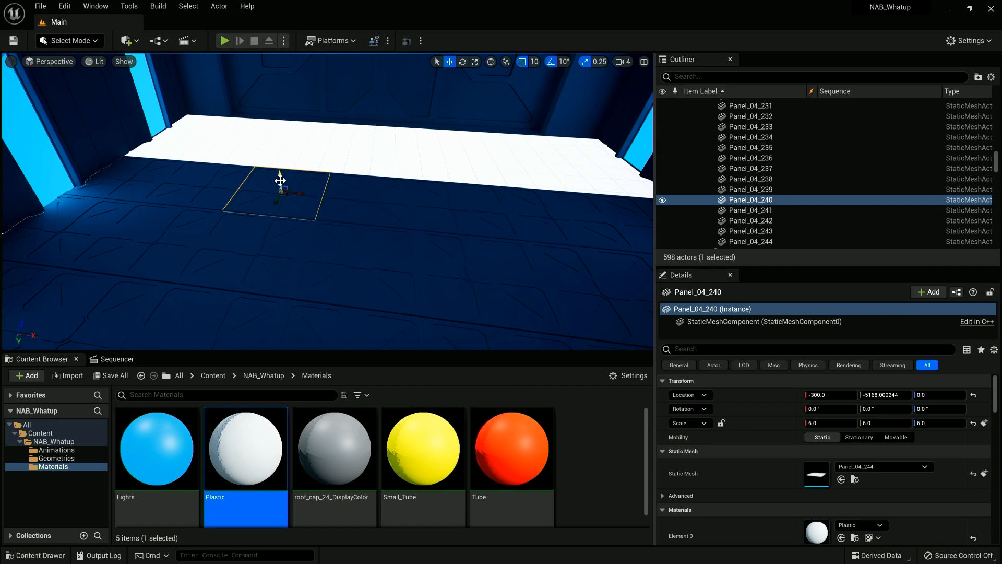
Delete the Pillar_2 wall piece near the gate despite its references, and save the Main level.
right_click_drag(341, 170, 276, 135)
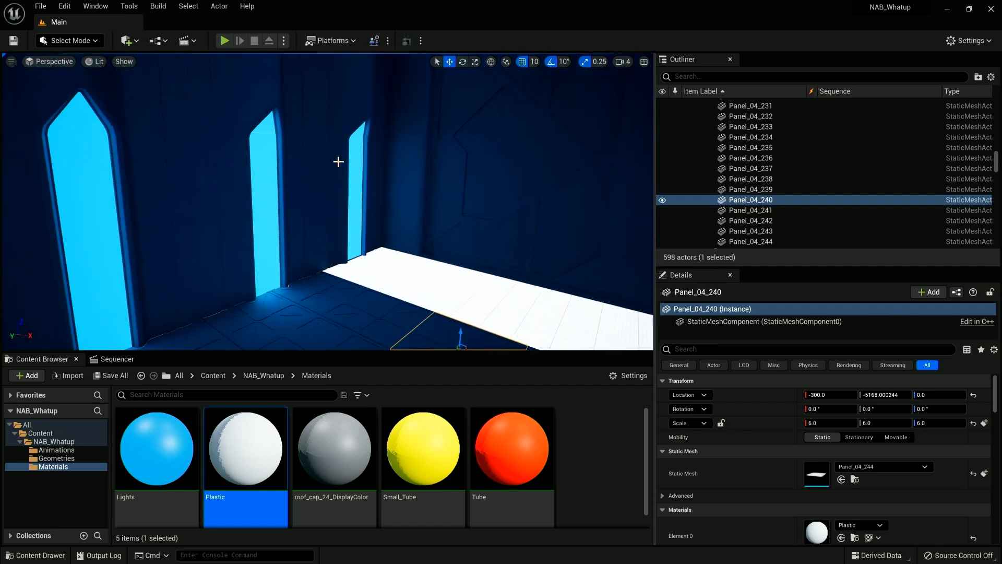
left_click(240, 124)
key("Delete")
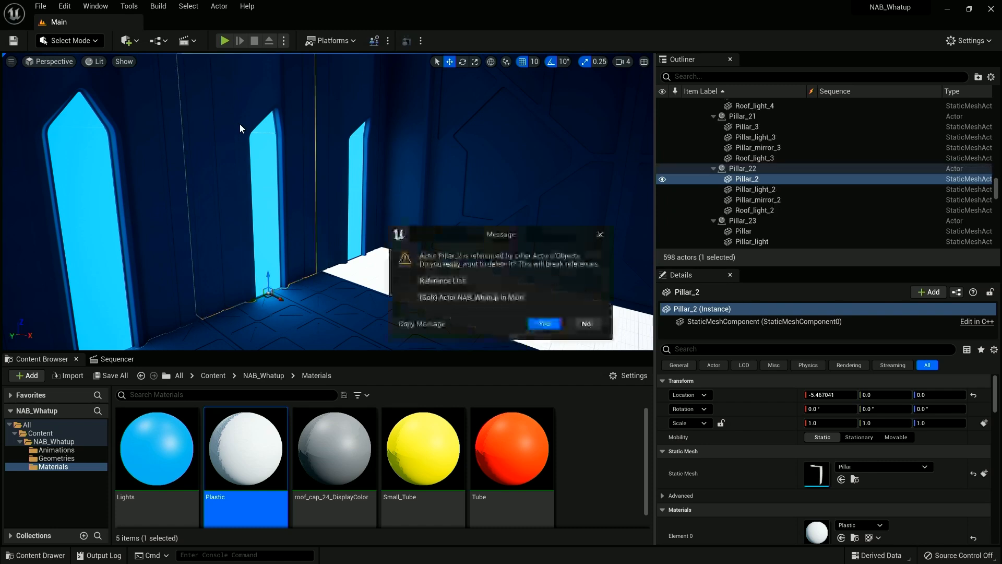
left_click(545, 325)
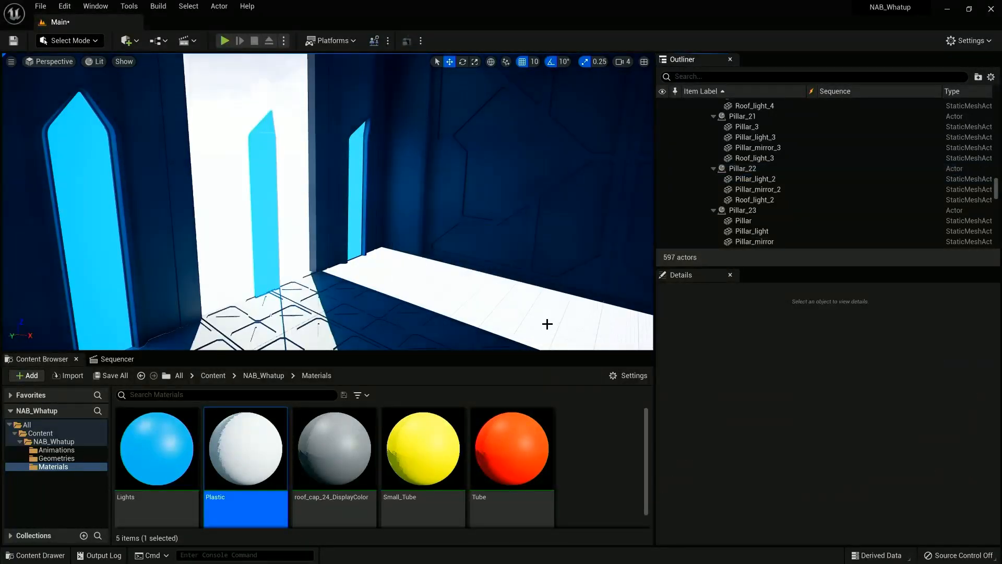
right_click_drag(544, 325, 424, 283)
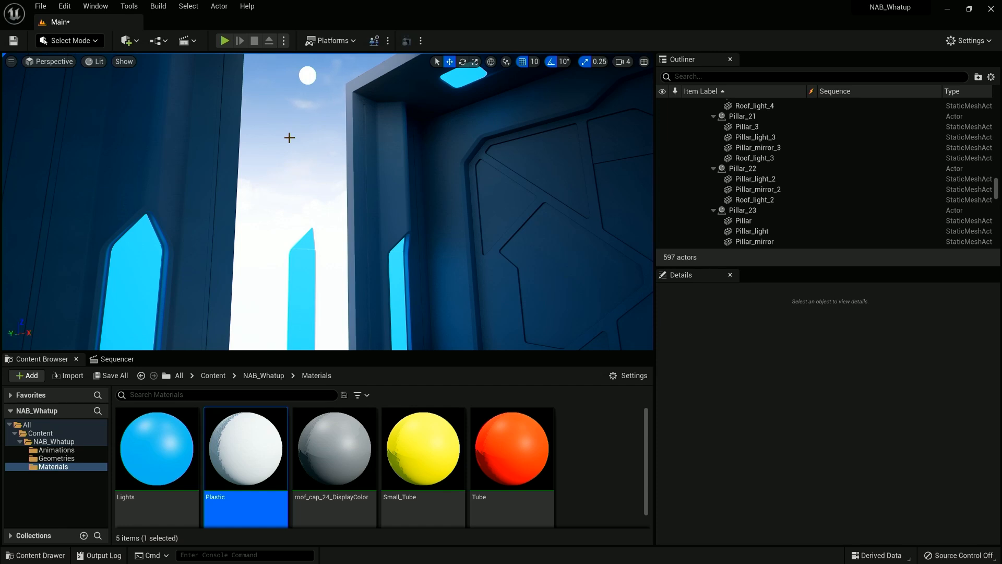
left_click(111, 376)
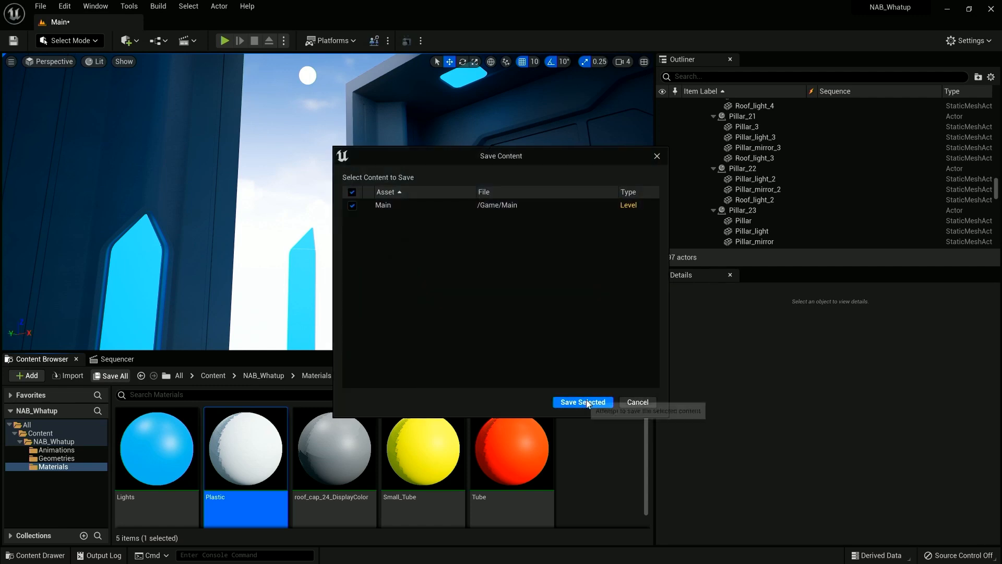
left_click(587, 399)
Switch to Cinema 4D and move the floor Cloner along Z to about 1892 cm, closing the floor gap at the gate.
key("super")
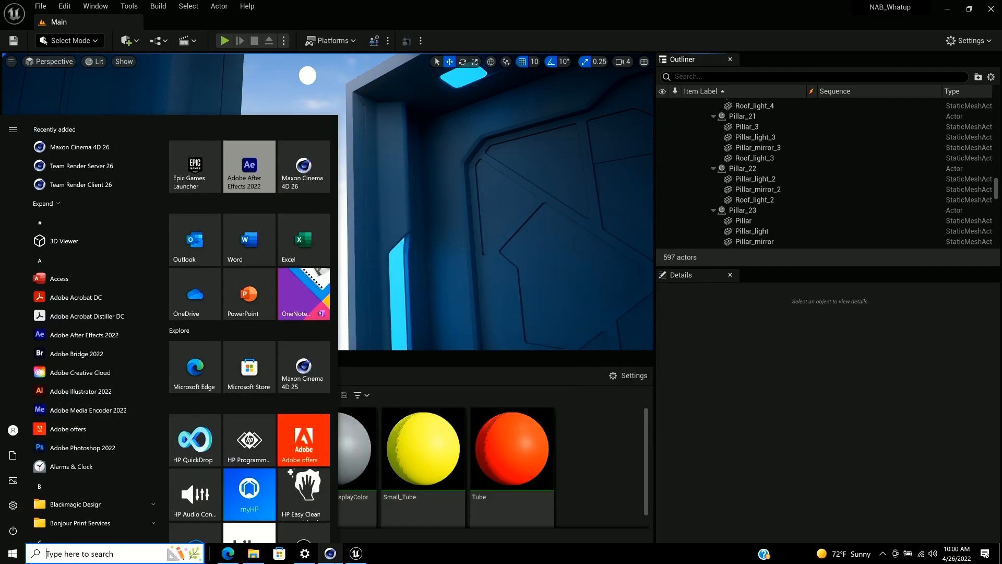
left_click(330, 553)
scroll(355, 173, "up", 5)
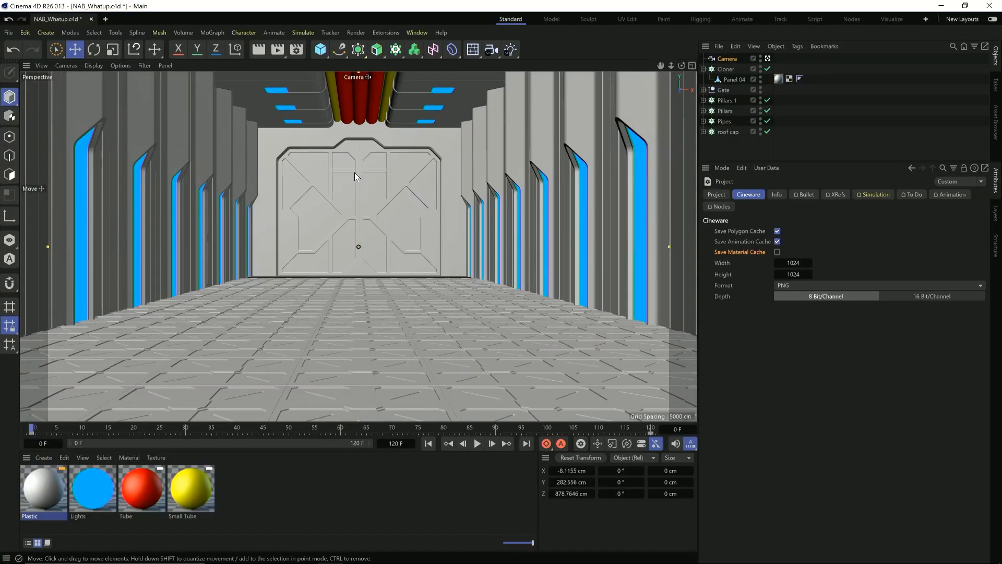
left_click(496, 240)
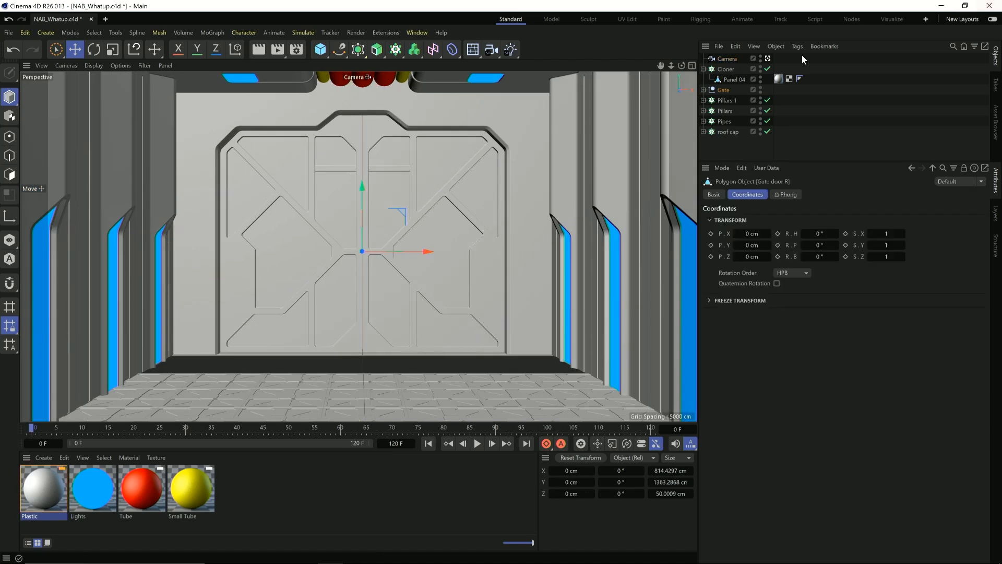
left_click(725, 69)
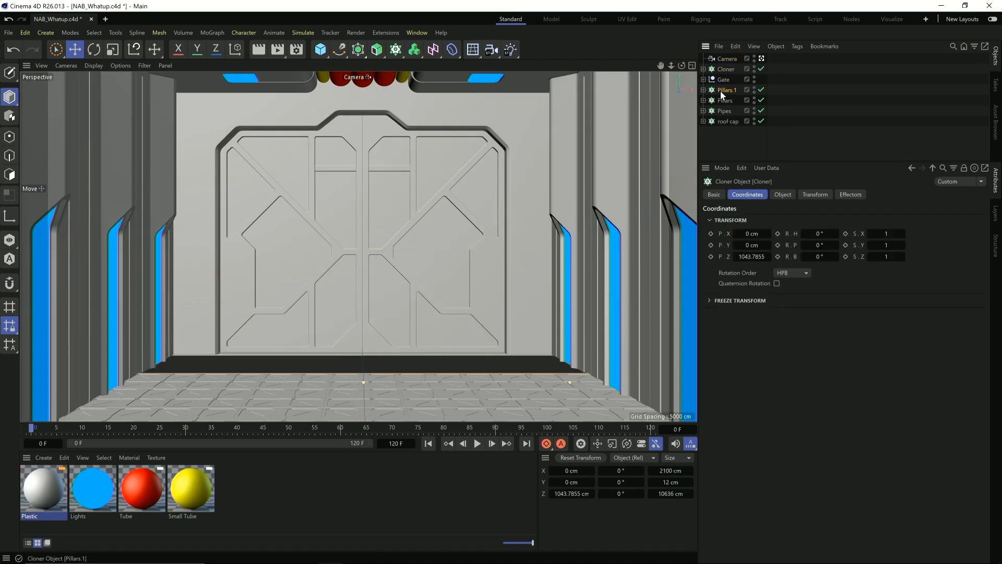
scroll(465, 342, "down", 5)
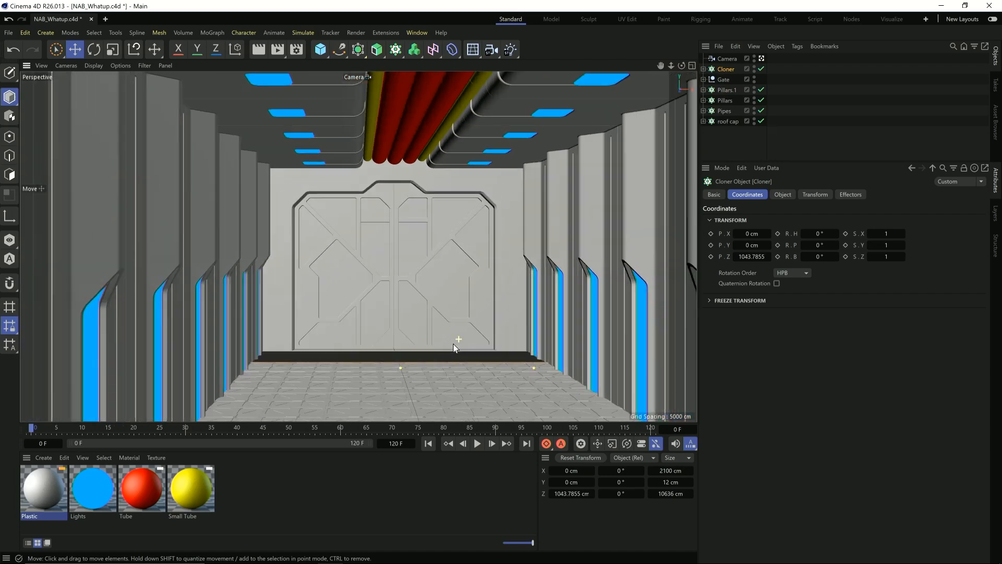
scroll(453, 344, "down", 4)
scroll(453, 344, "down", 1)
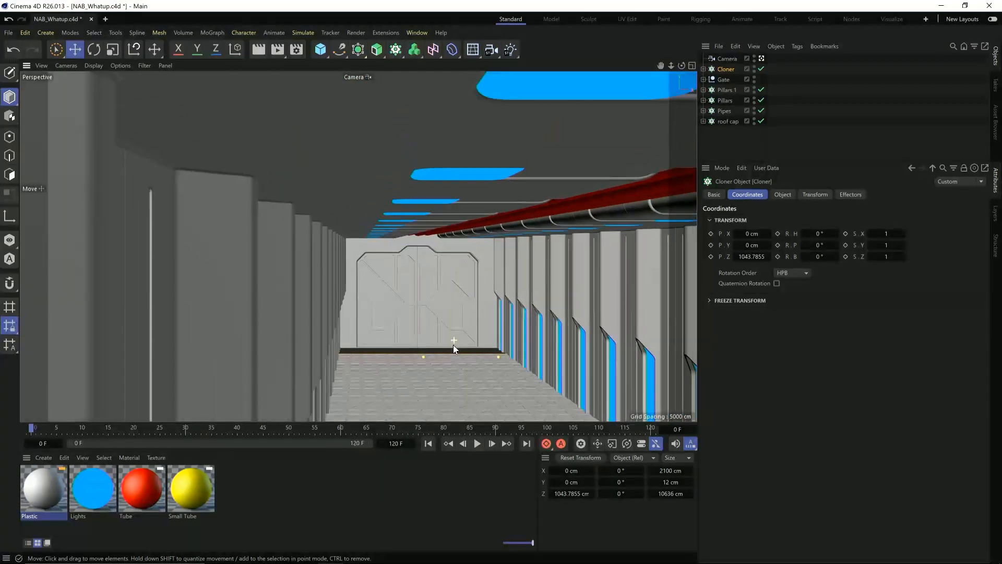
mouse_move(660, 66)
left_mouse_down()
mouse_move(631, 86)
mouse_move(660, 67)
left_mouse_up()
left_click_drag(494, 349, 456, 325)
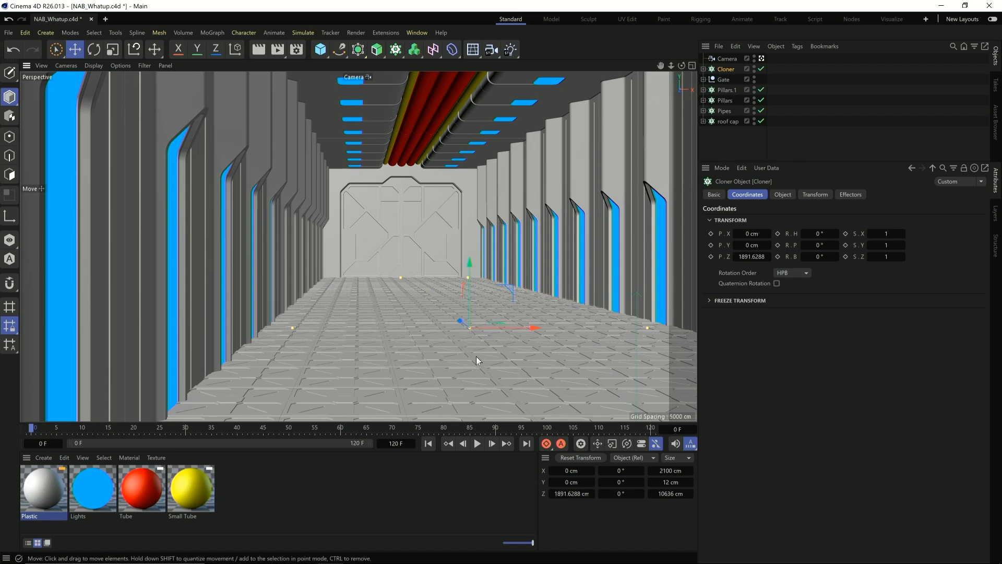
Set the floor Cloner's per-step Z size to 300 cm and save the NAB_Whatup project.
left_click(781, 195)
left_click(812, 194)
left_click(787, 195)
left_click(841, 316)
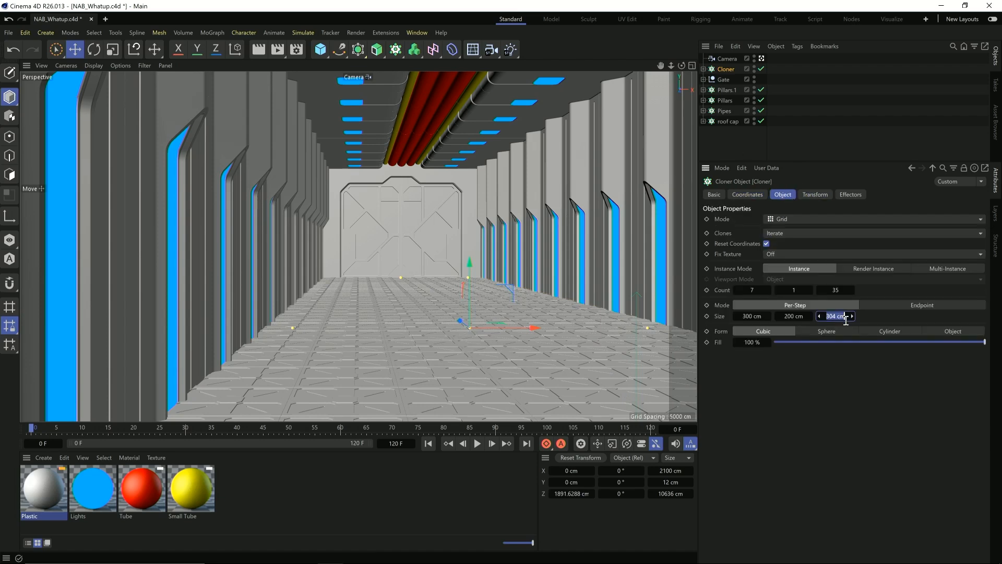
type("300")
key("Return")
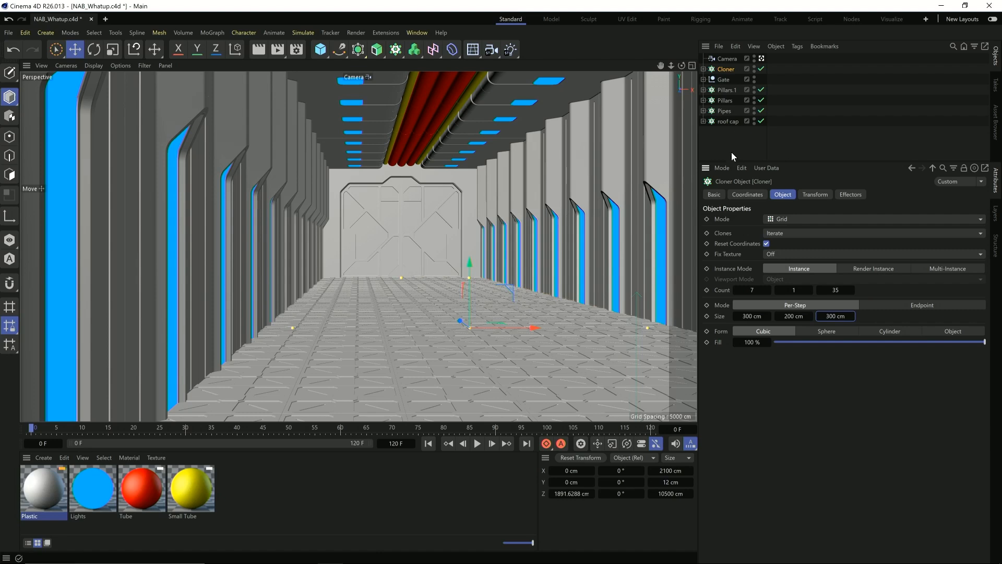
key("ctrl+s")
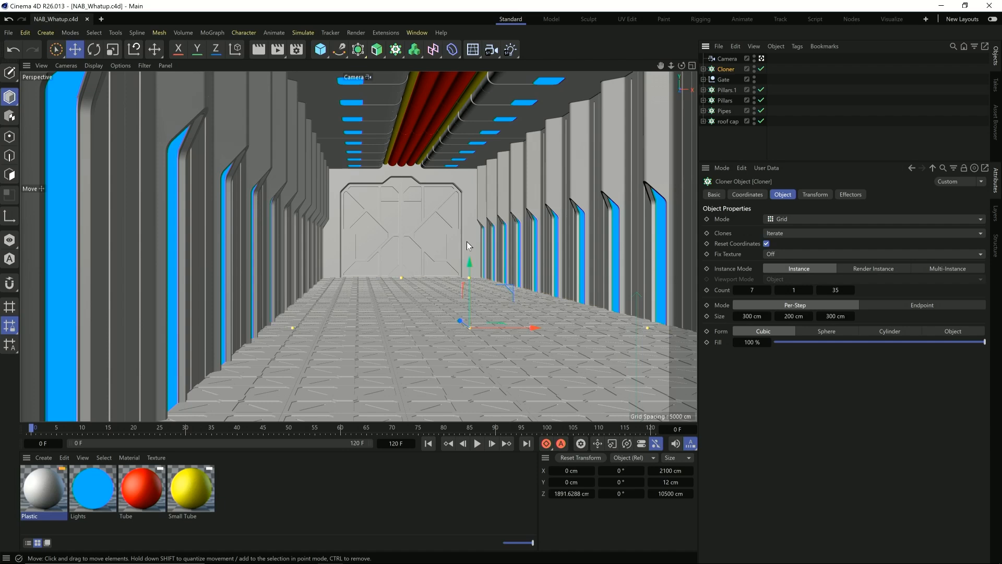
Switch to Unreal Engine and reimport the NAB_Whatup Datasmith scene with all process options, scene actor syncing and Re-Spawn Deleted Actors enabled.
key("super")
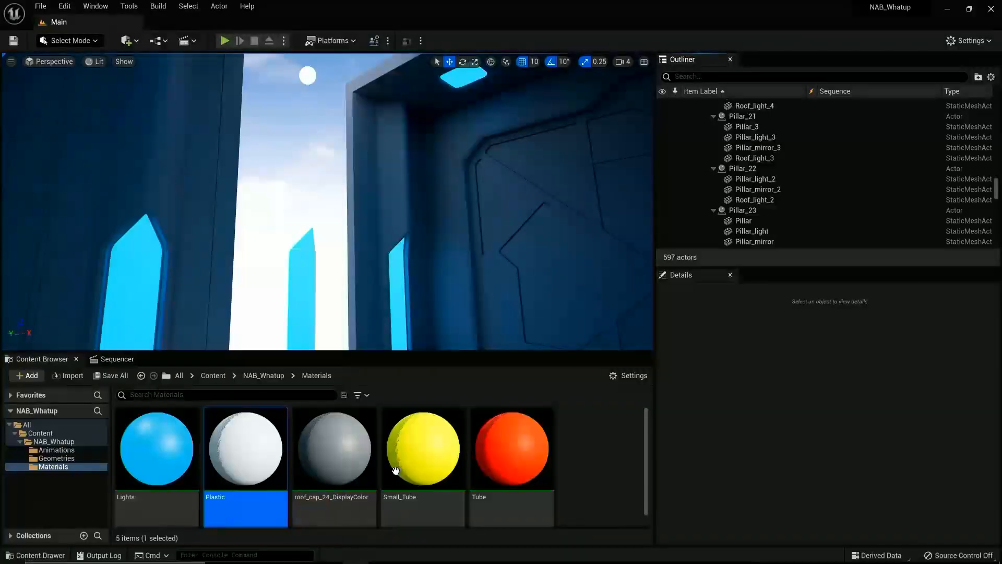
mouse_move(365, 250)
right_mouse_down()
mouse_move(334, 209)
mouse_move(318, 256)
mouse_move(364, 250)
right_mouse_up()
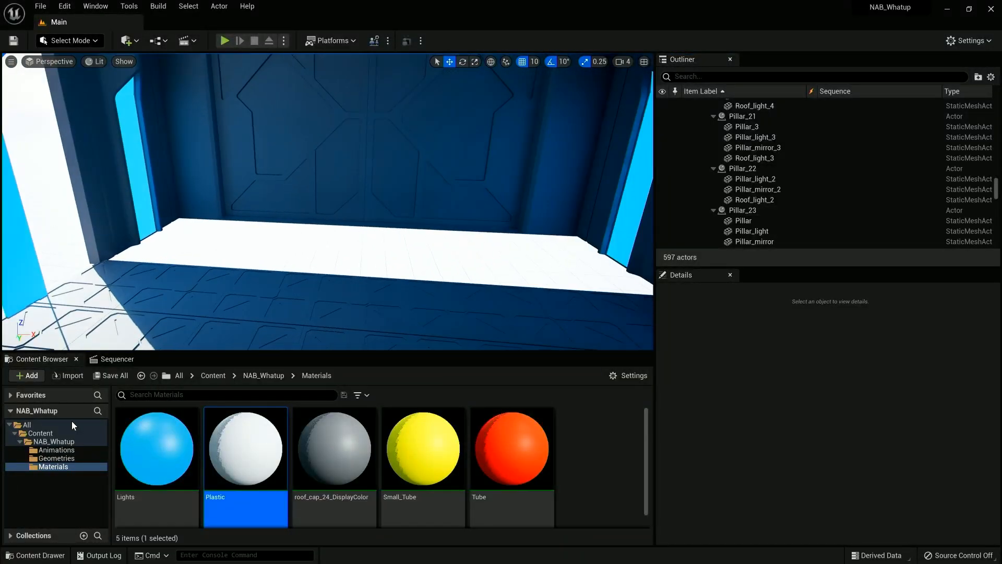
left_click(62, 442)
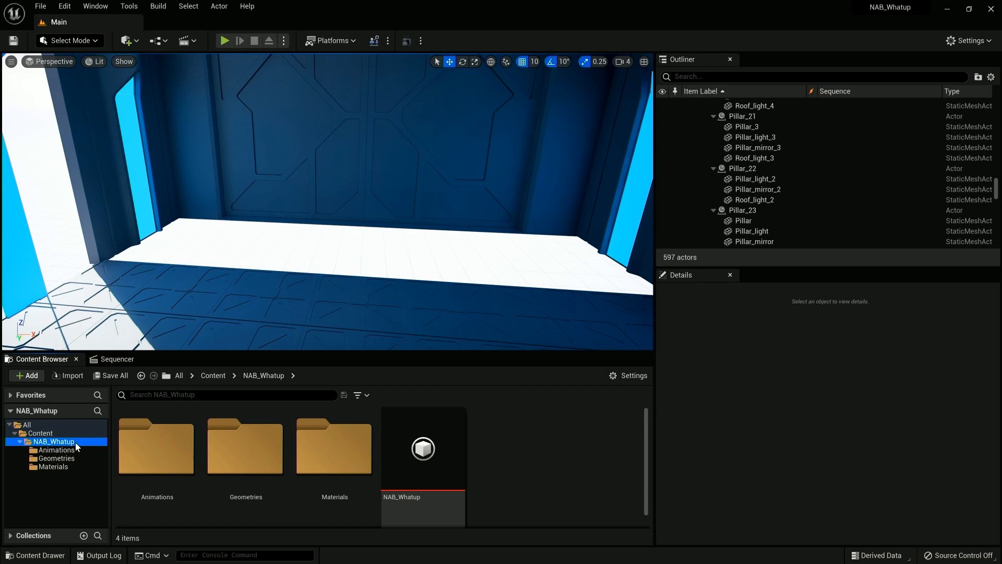
left_click(452, 479)
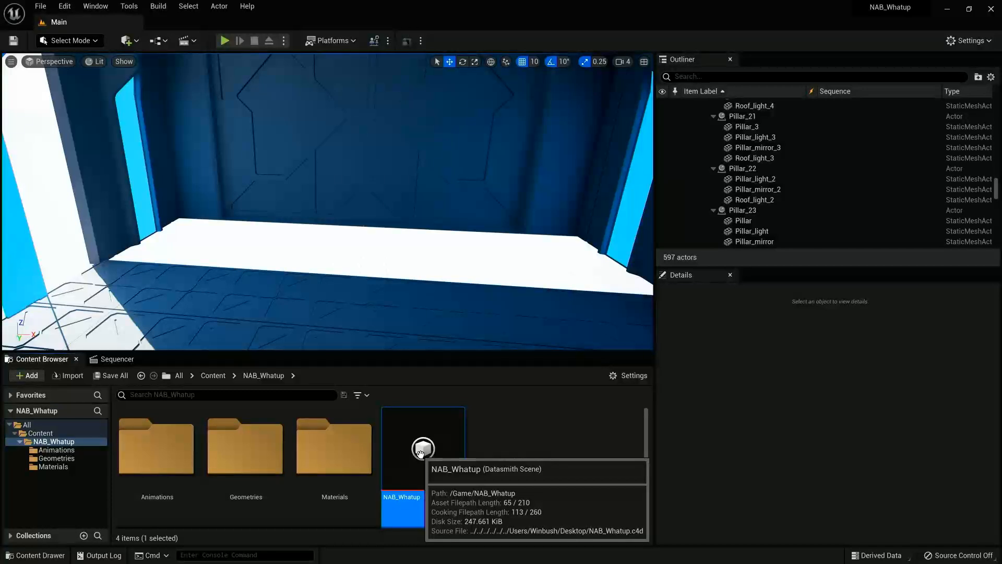
right_click(416, 446)
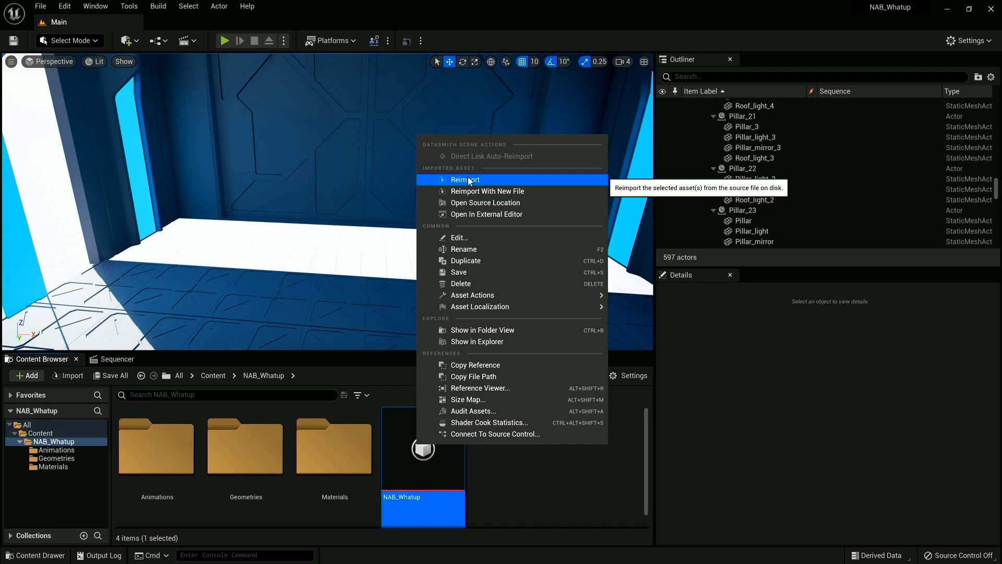
left_click(468, 179)
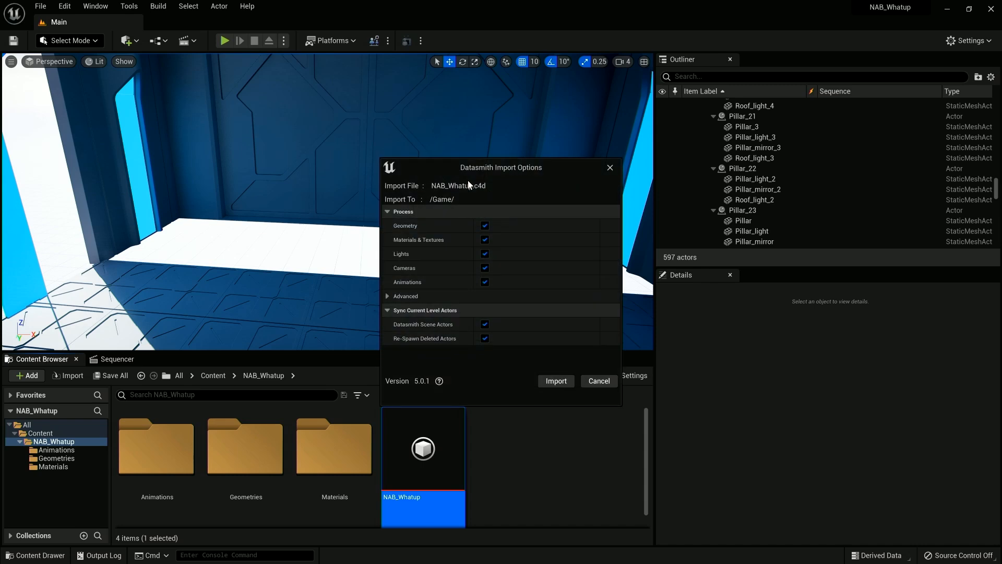
left_click_drag(565, 167, 521, 147)
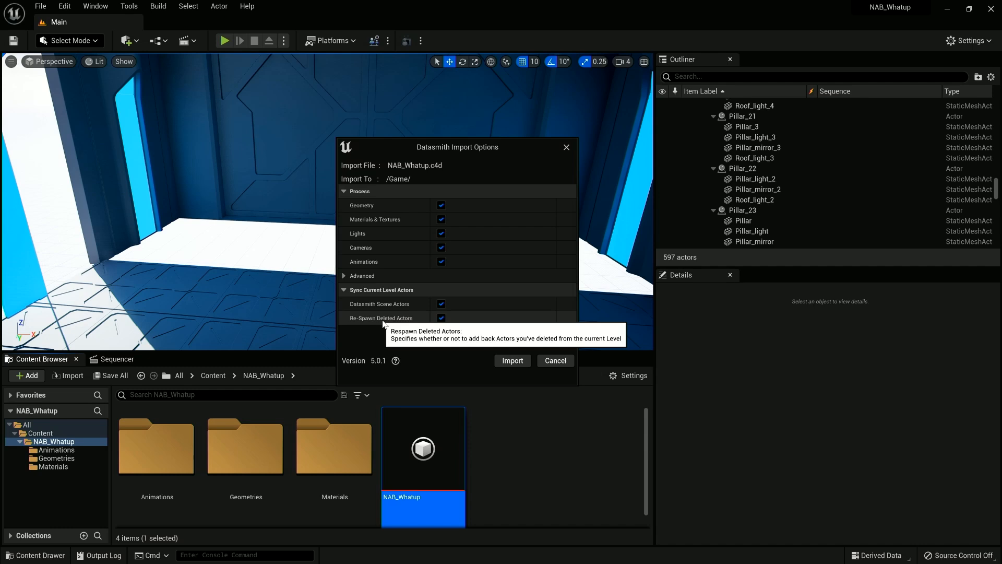
left_click(503, 359)
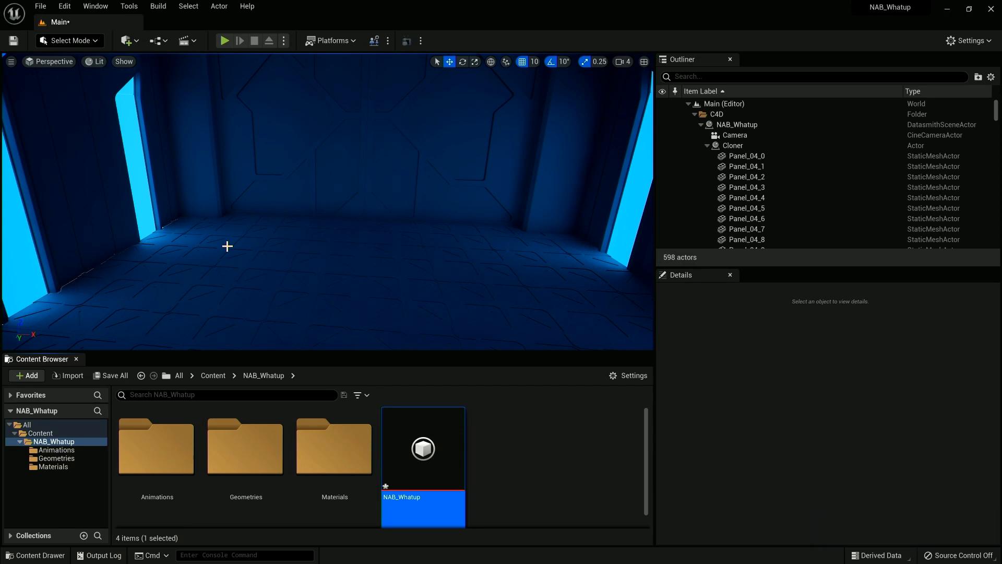
Add a Cube shape inside the tunnel, facing its open end opposite the gate.
right_click_drag(379, 266, 292, 261)
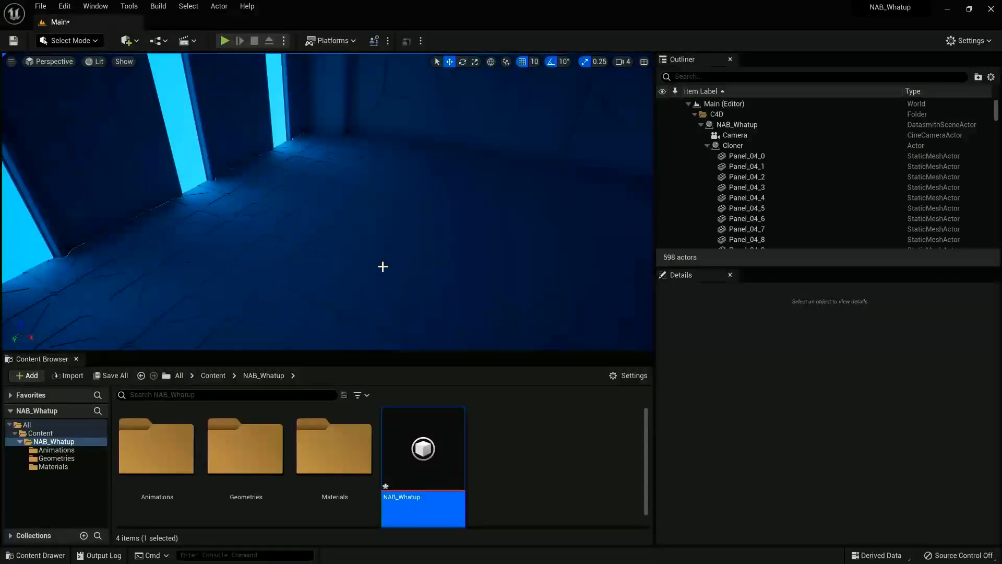
right_click_drag(392, 266, 53, 232)
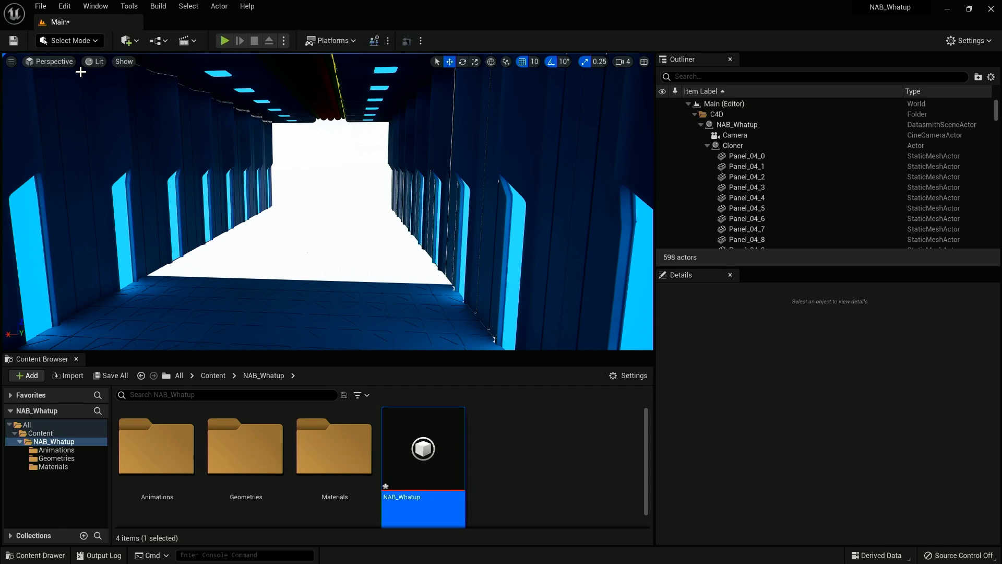
left_click(139, 43)
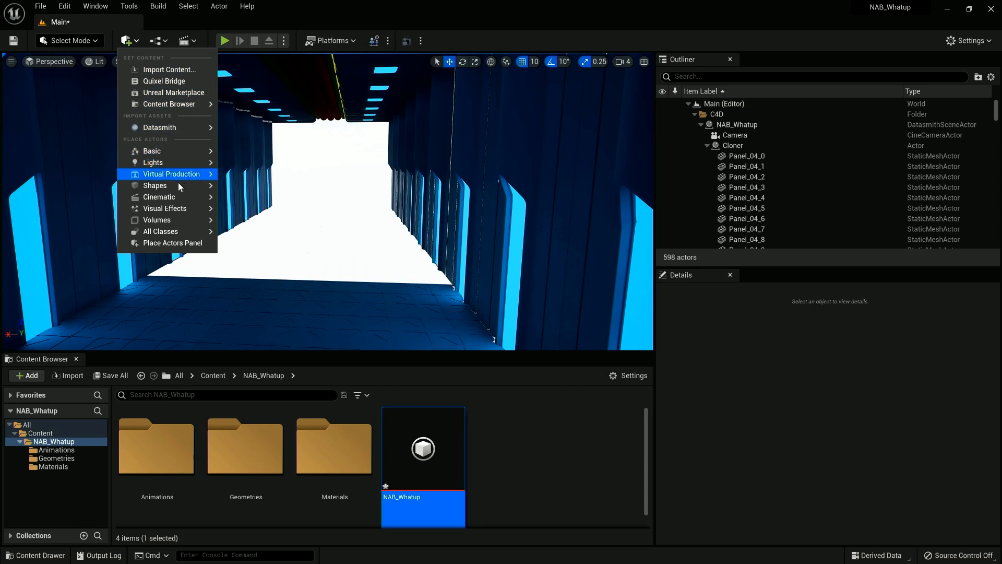
mouse_move(177, 185)
left_click(268, 195)
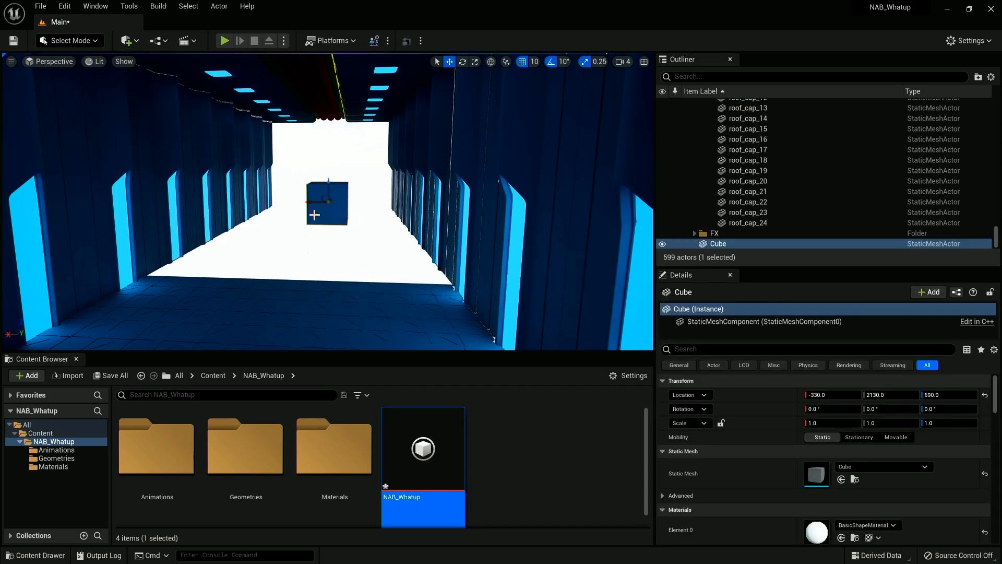
Scale the Cube into a wall across the tunnel, 30.5 in X and 15.75 in Z.
double_click(713, 242)
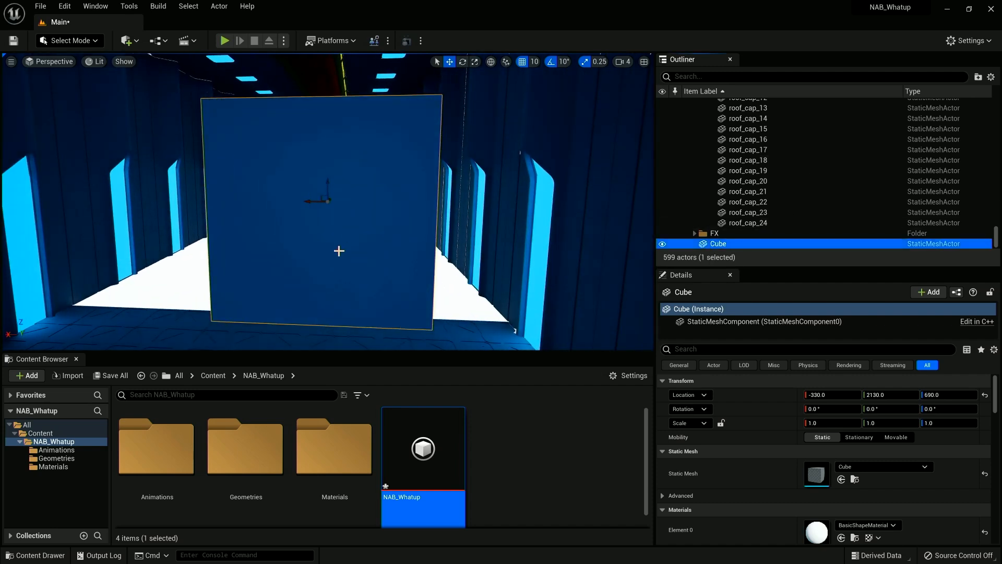
mouse_move(325, 250)
left_mouse_down("alt")
mouse_move(261, 261)
mouse_move(267, 308)
mouse_move(324, 324)
mouse_move(292, 292)
mouse_move(323, 242)
left_mouse_up("alt")
scroll(323, 242, "up", 2)
left_click_drag(323, 242, 545, 191, "alt")
left_click(474, 61)
left_click_drag(416, 199, 327, 175, "alt")
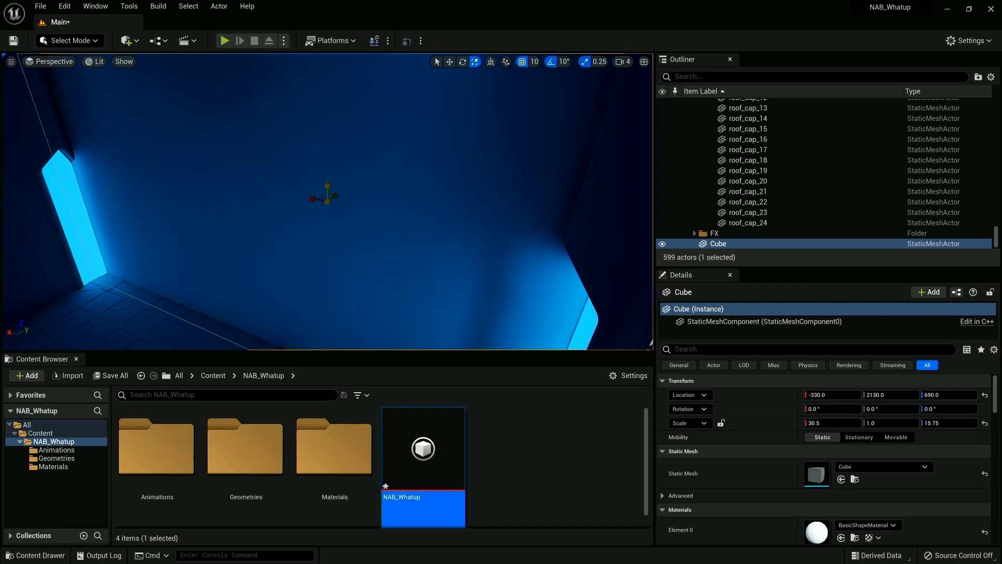
Save all modified content in the project, including the Main level and the NAB_Whatup assets.
right_click_drag(229, 232, 176, 248)
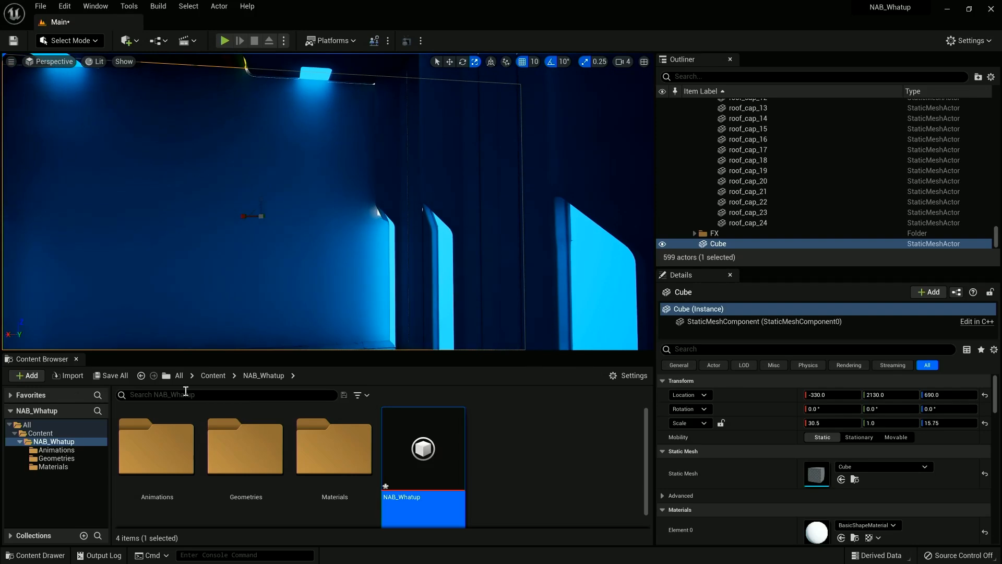
left_click(102, 373)
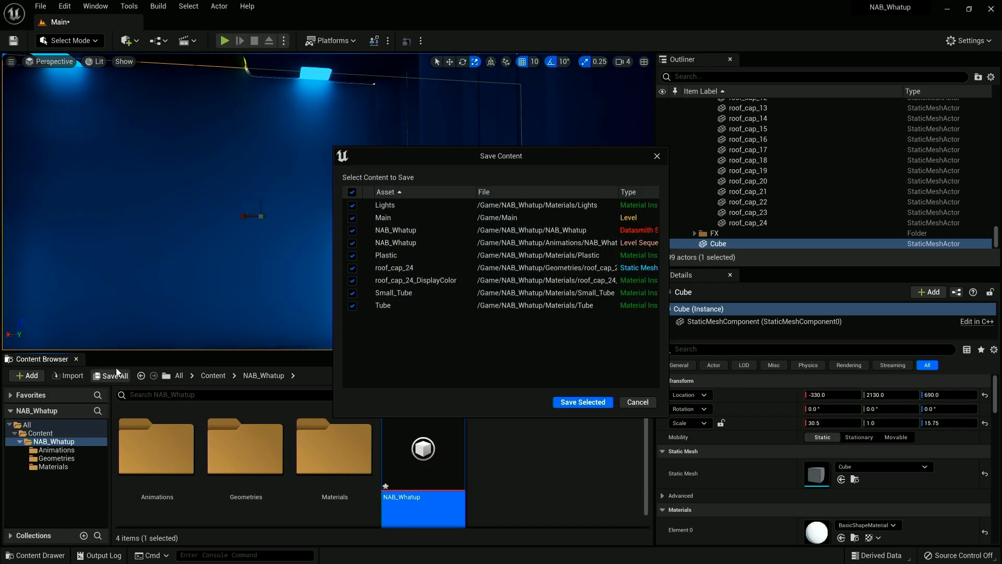
left_click(583, 400)
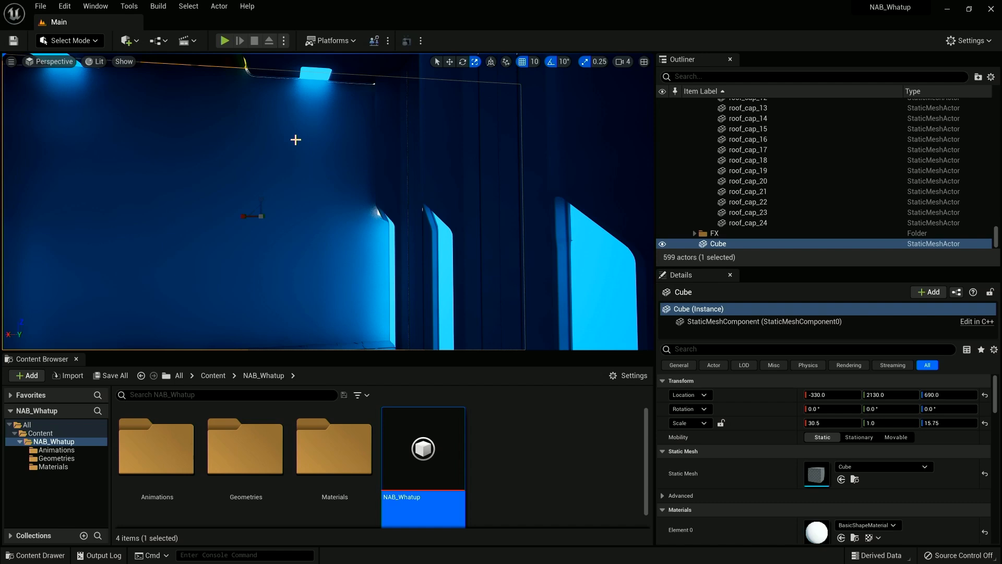
Select the nearest lit panel, Pillar_mirror_32, and focus the view on it to inspect the corridor.
right_click_drag(353, 188, 154, 189)
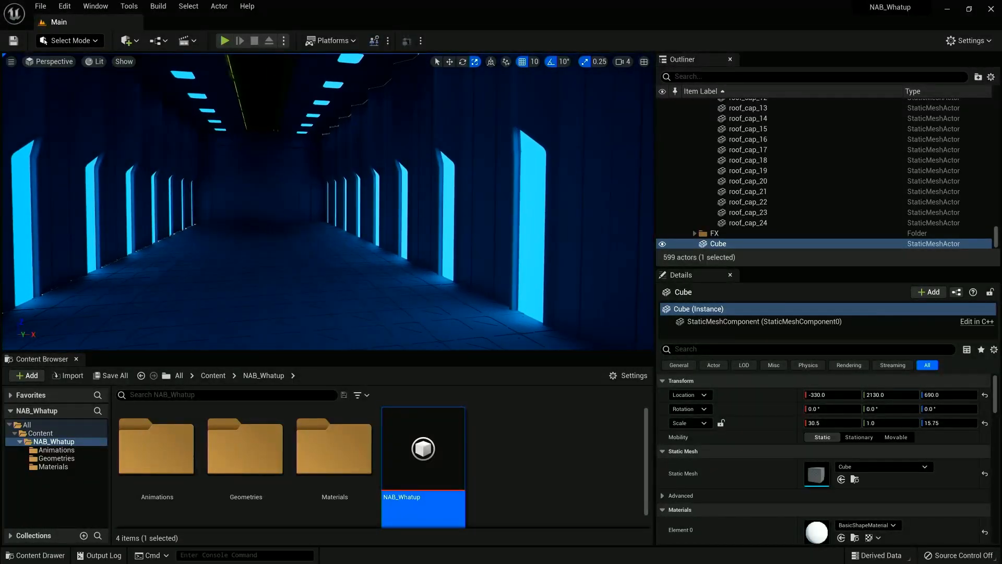
left_click(542, 192)
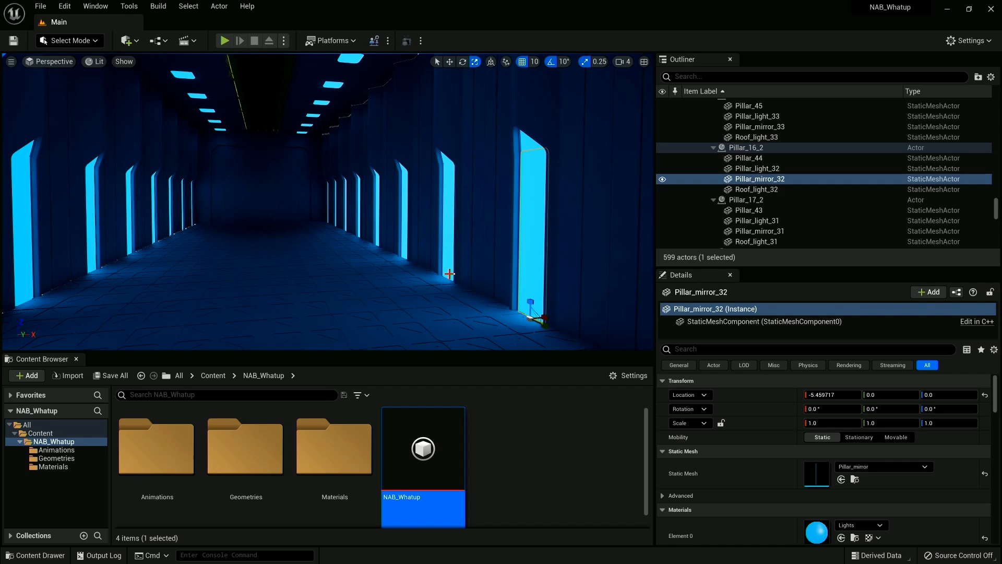
key("f")
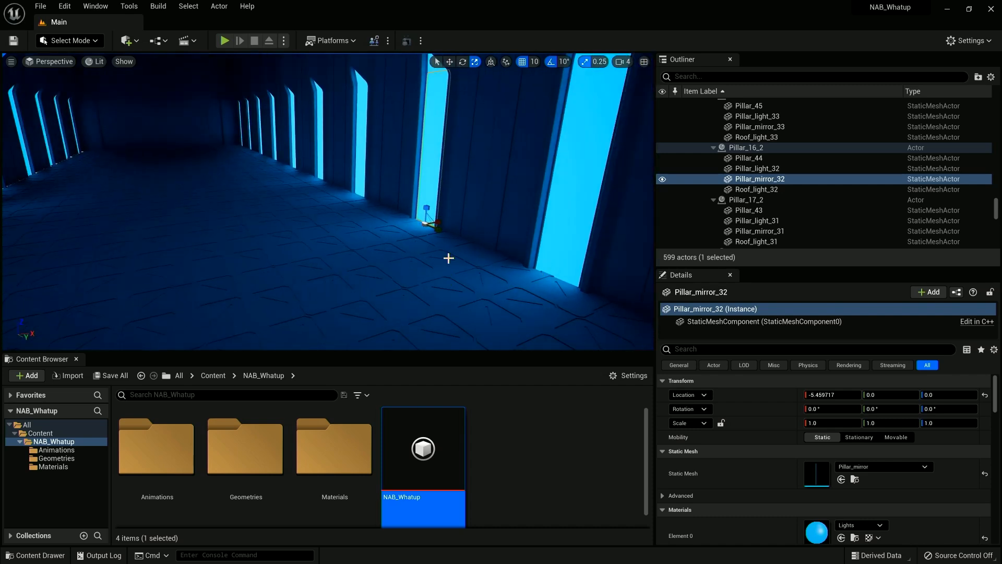
mouse_move(395, 251)
right_mouse_down()
mouse_move(360, 249)
mouse_move(393, 248)
right_mouse_up()
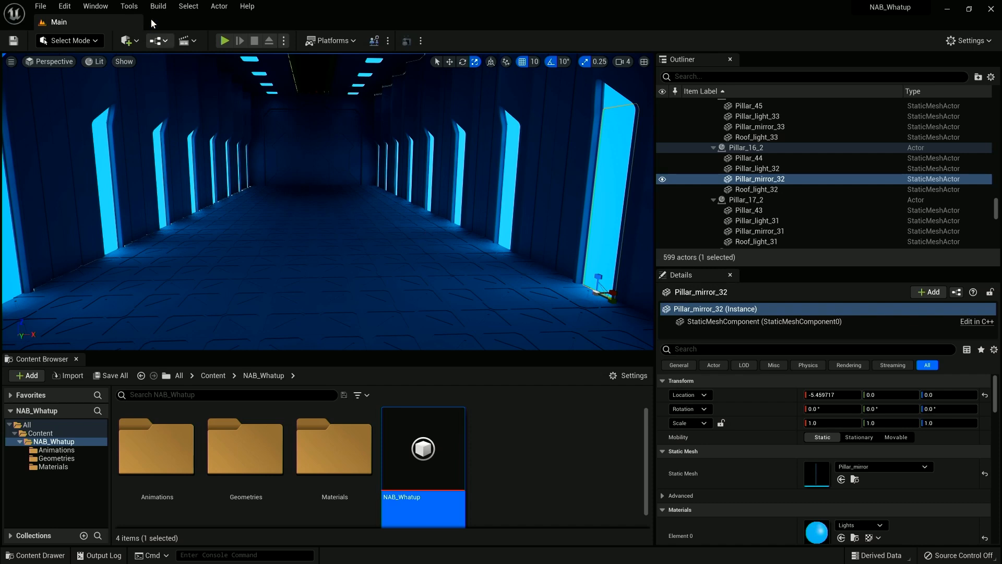
Open Quixel Bridge from the editor's content options and maximize its window.
left_click(137, 41)
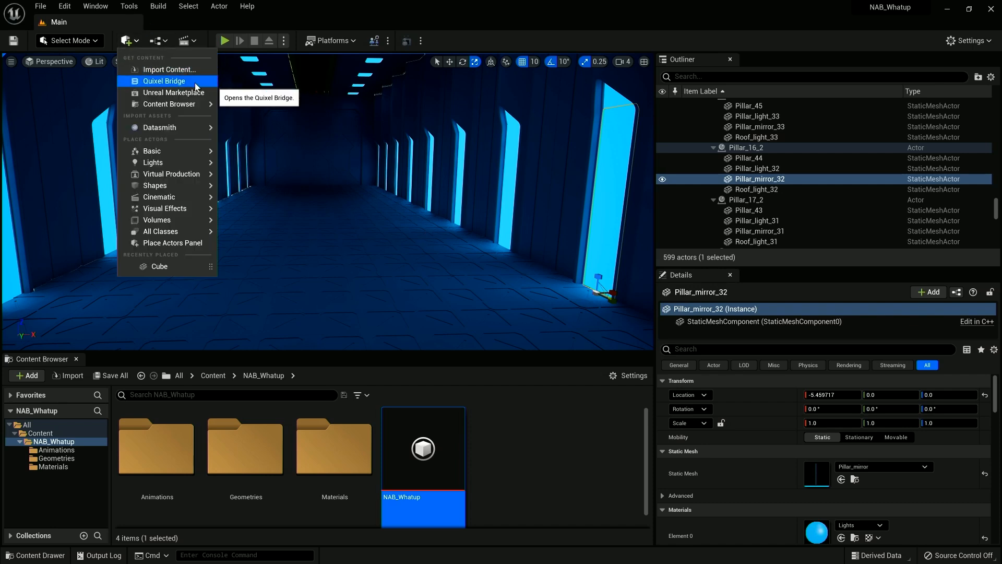
left_click(163, 80)
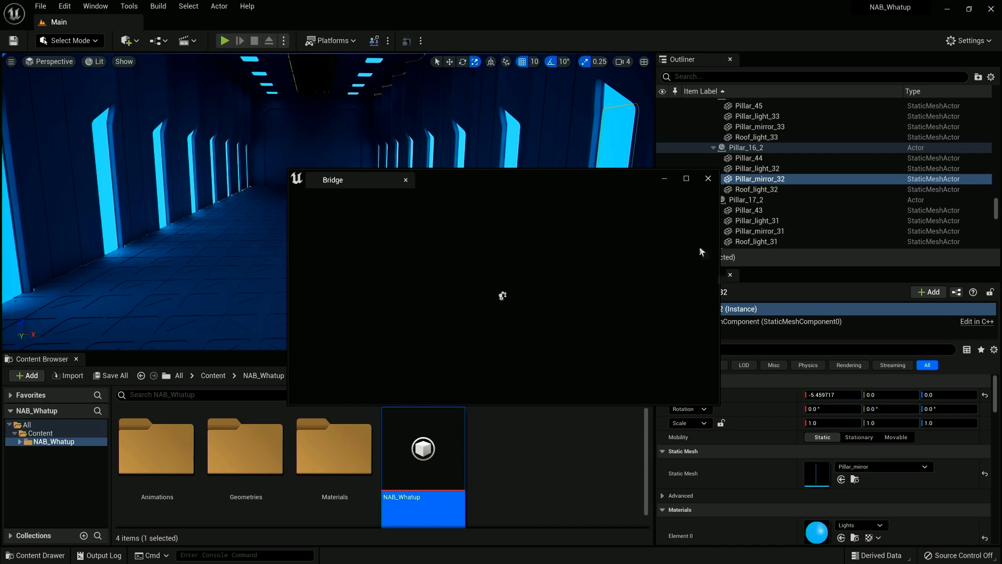
left_click_drag(635, 176, 534, 145)
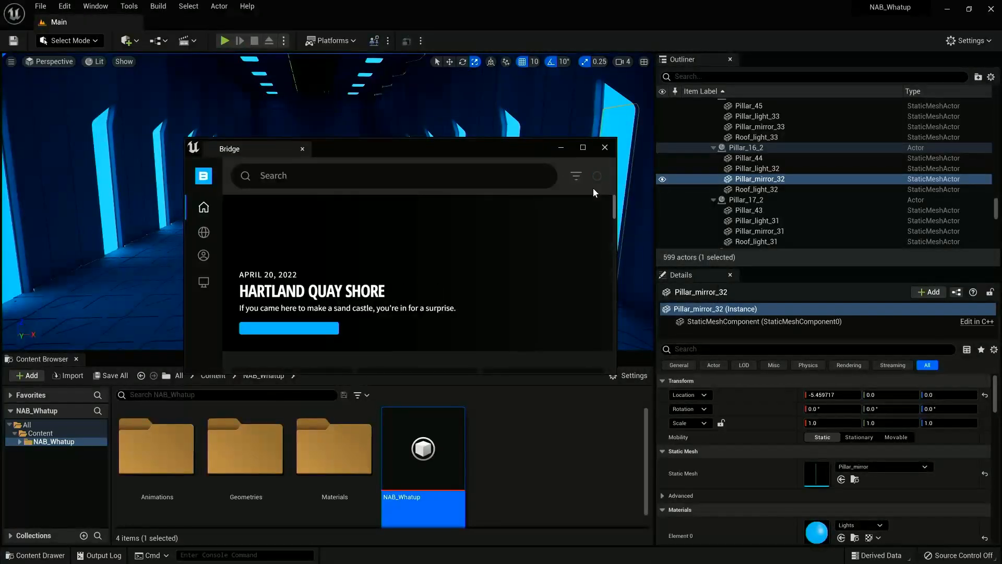
left_click(597, 176)
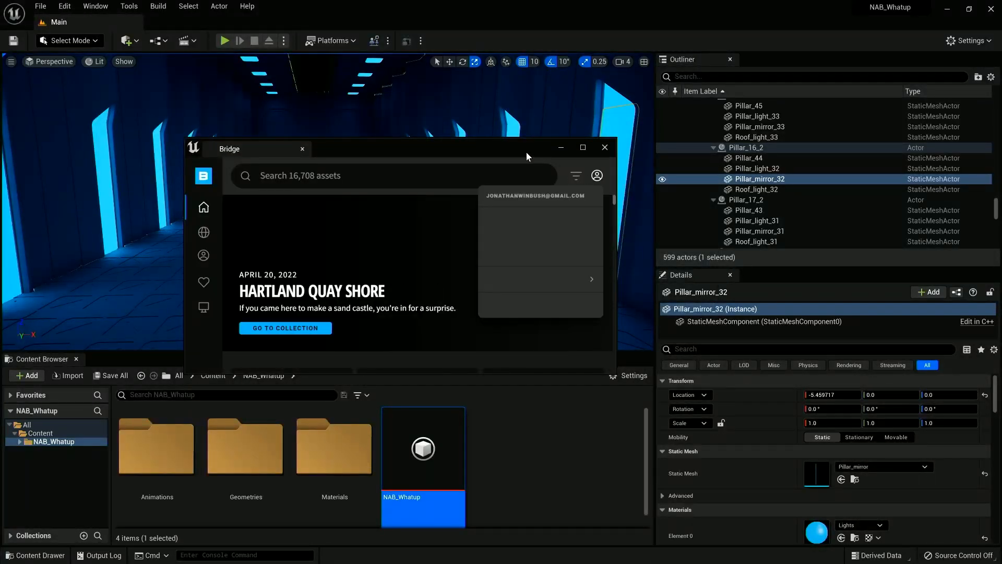
left_click(583, 147)
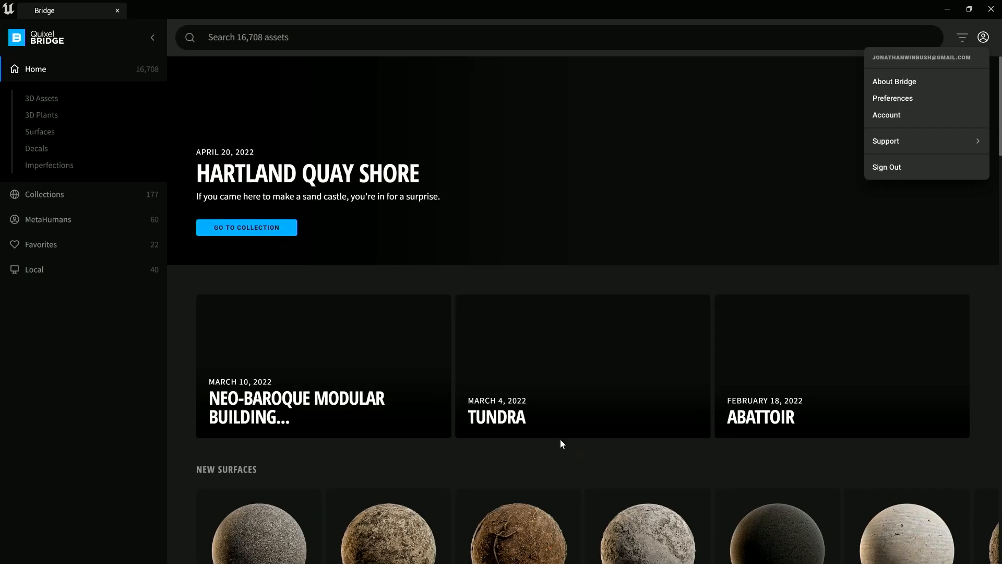
Browse the new surfaces and 3D models on the Bridge home page, and the locally downloaded Megascans assets.
scroll(559, 440, "down", 2)
scroll(558, 443, "down", 1)
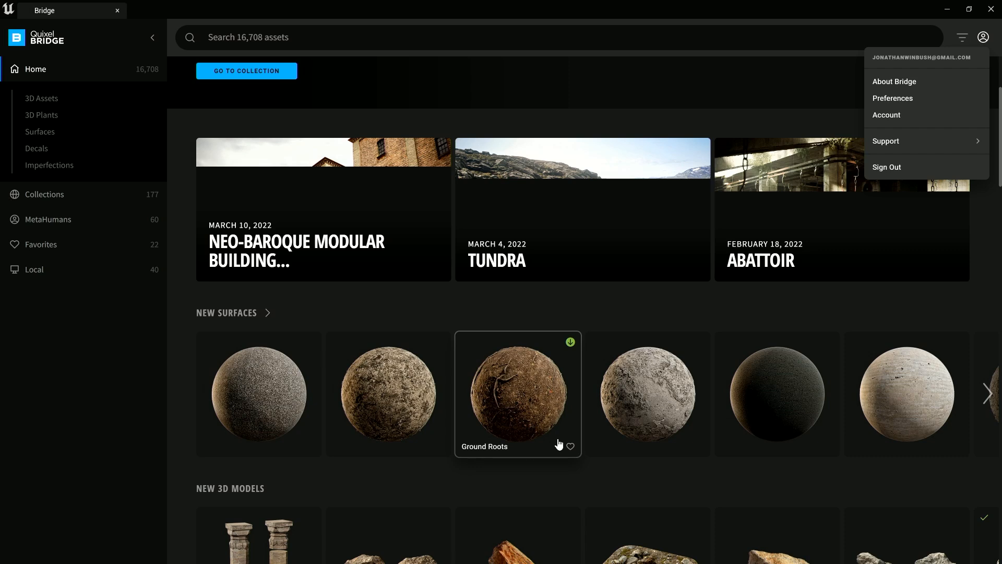
scroll(543, 449, "down", 3)
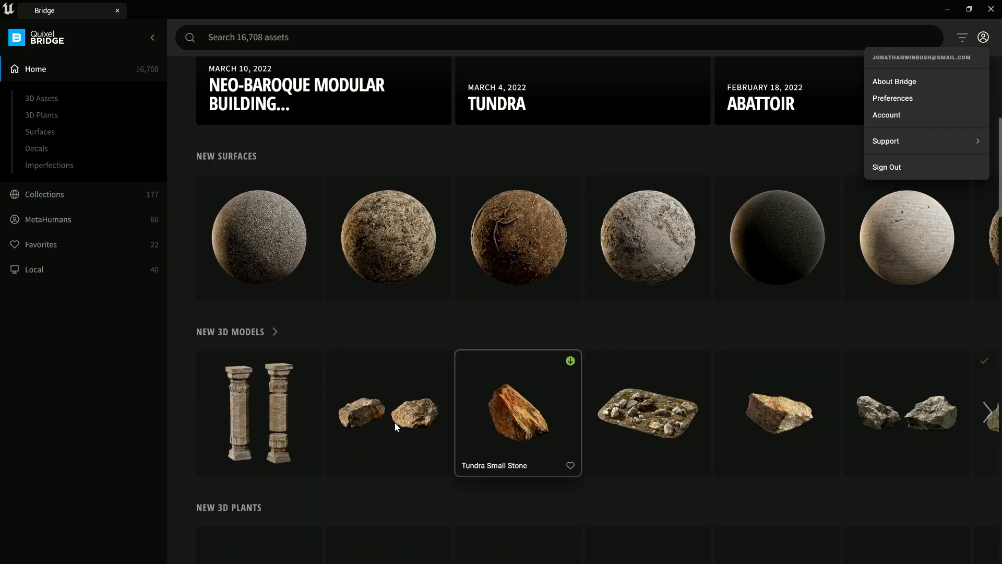
scroll(395, 422, "down", 1)
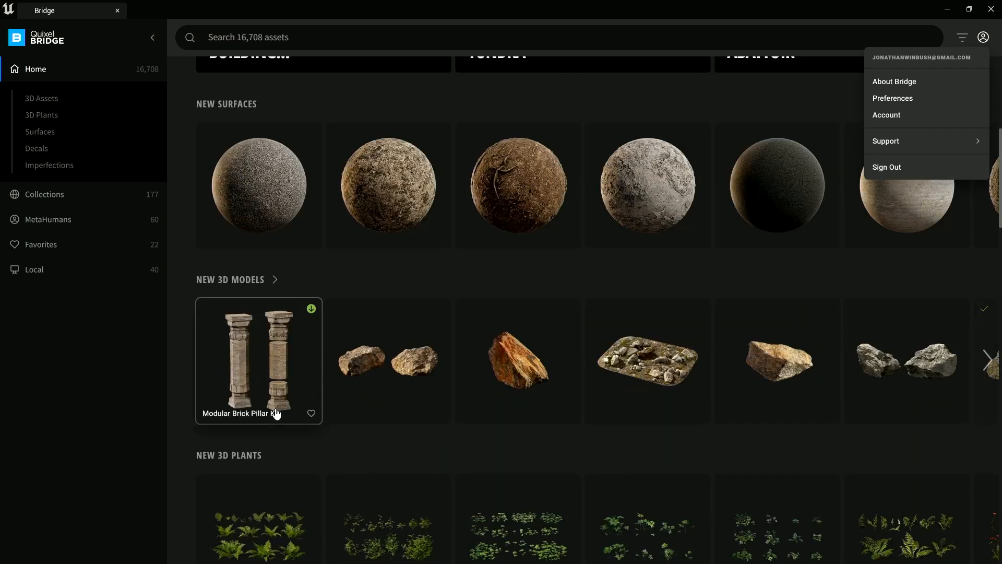
scroll(273, 414, "down", 1)
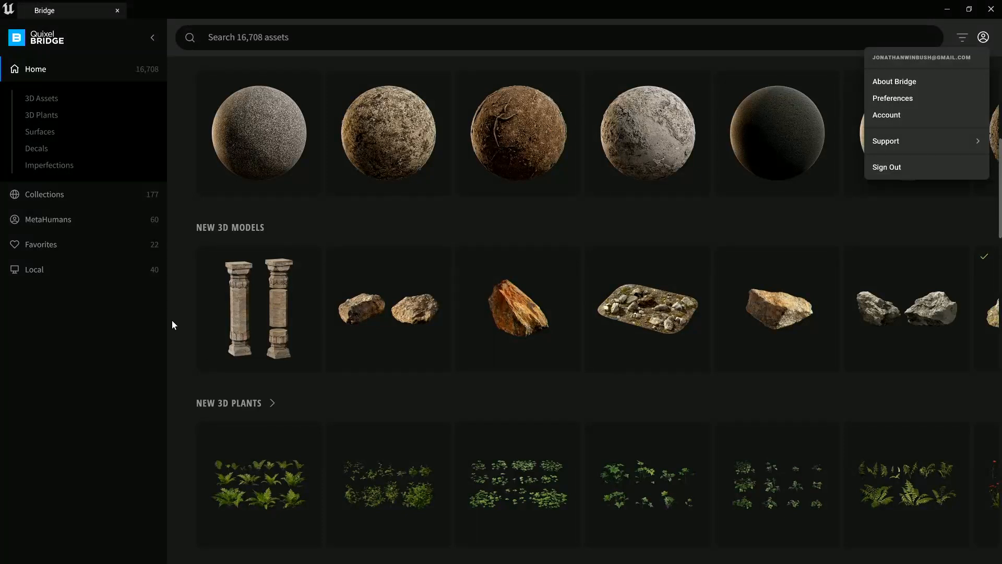
left_click(30, 270)
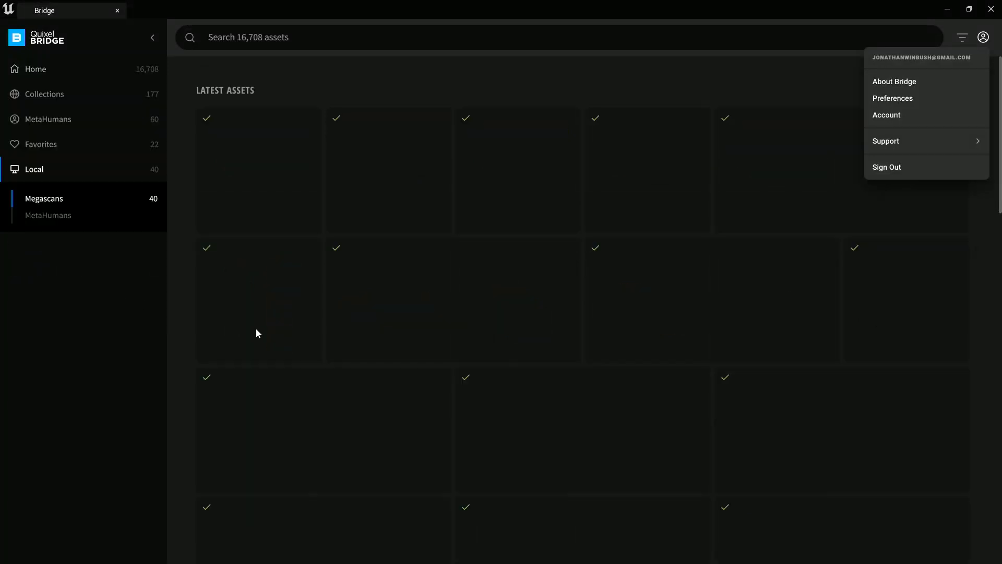
left_click(985, 39)
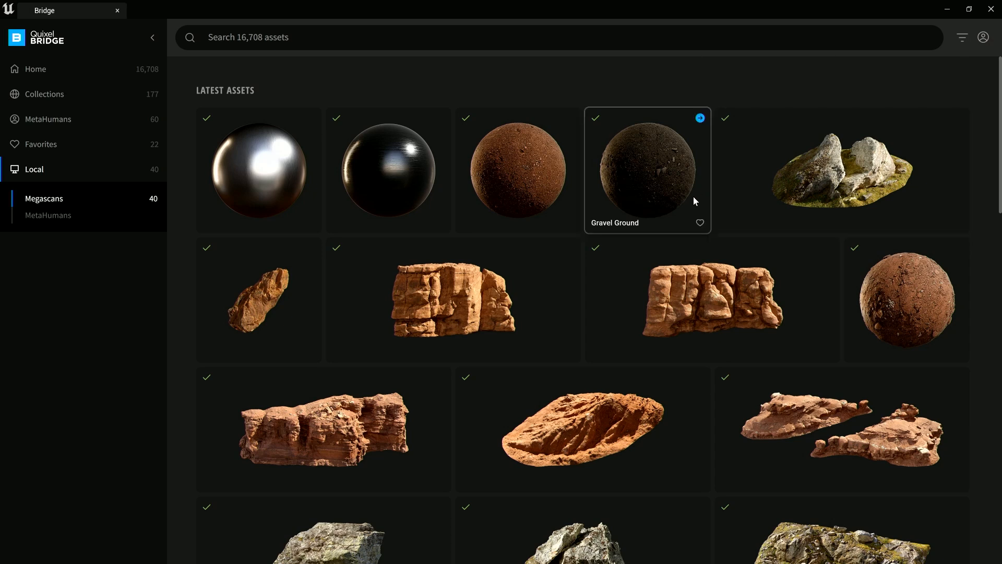
scroll(651, 249, "down", 4)
scroll(651, 249, "down", 2)
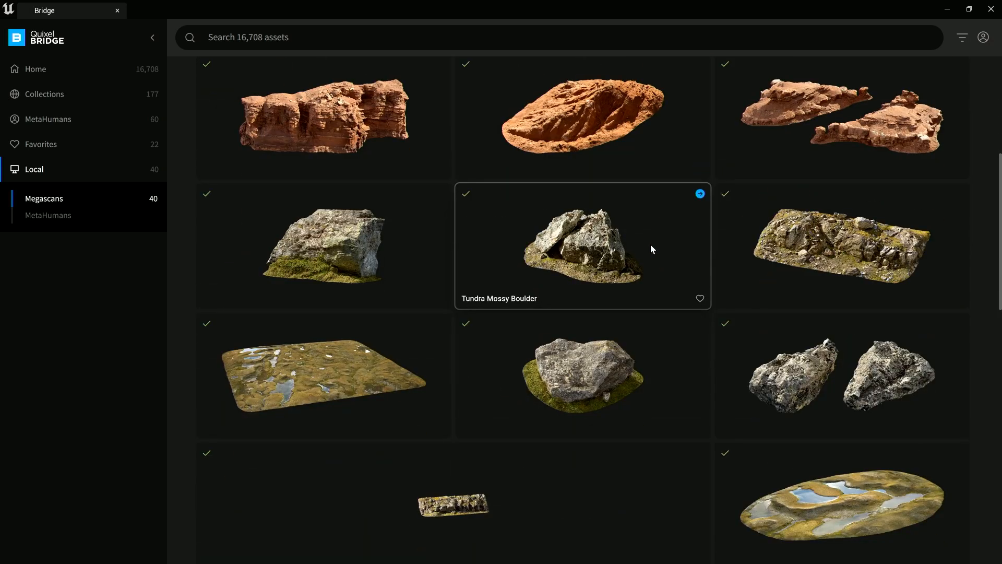
scroll(648, 245, "down", 2)
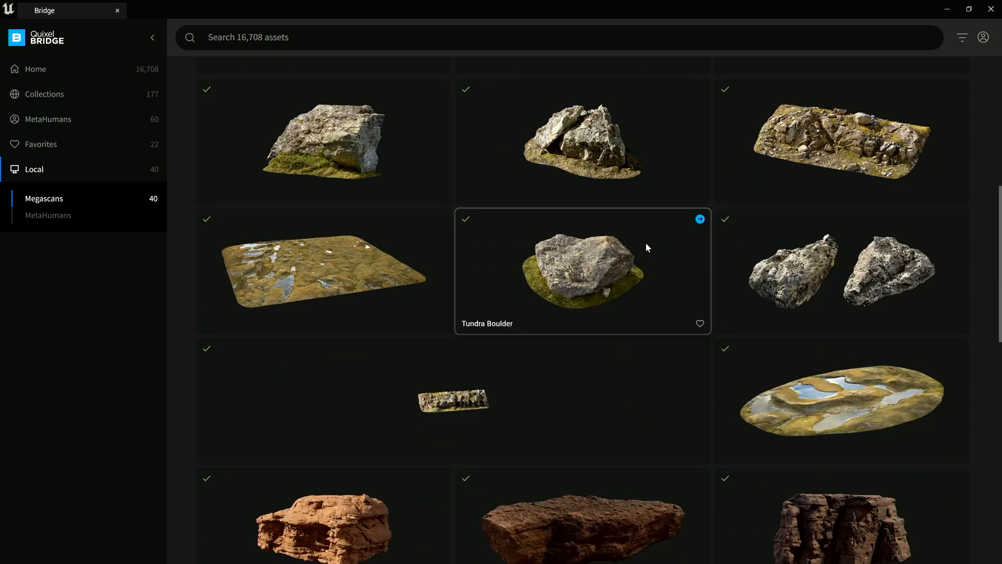
Select the Gigantic Tundra Terrain asset and try to set its download quality to Nanite.
left_click(306, 252)
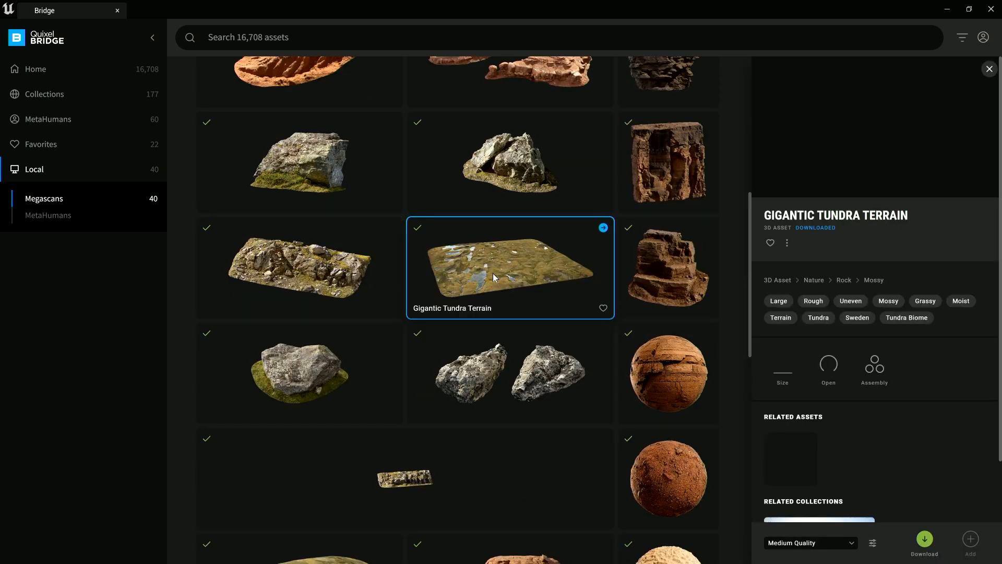
scroll(490, 278, "up", 1)
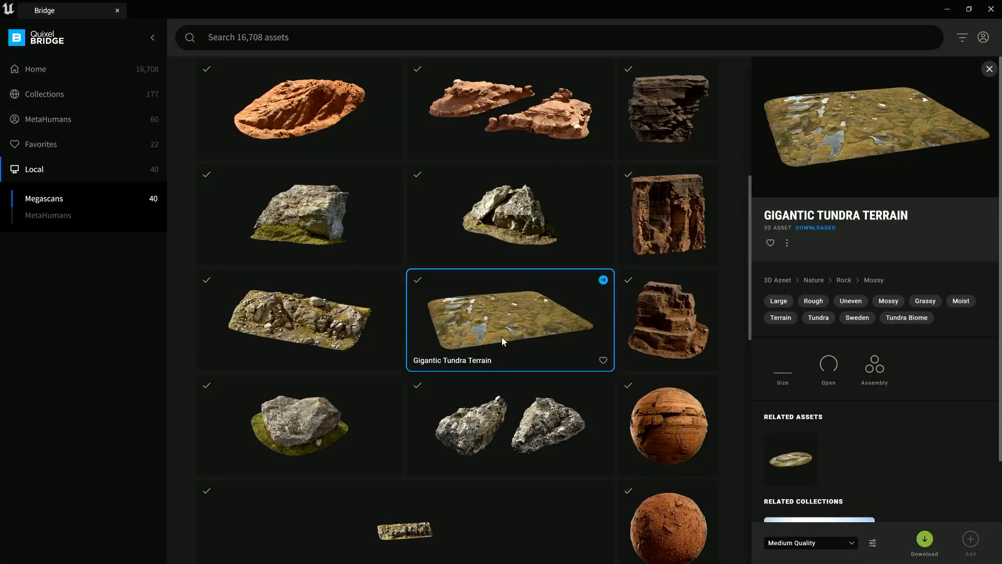
left_click(852, 543)
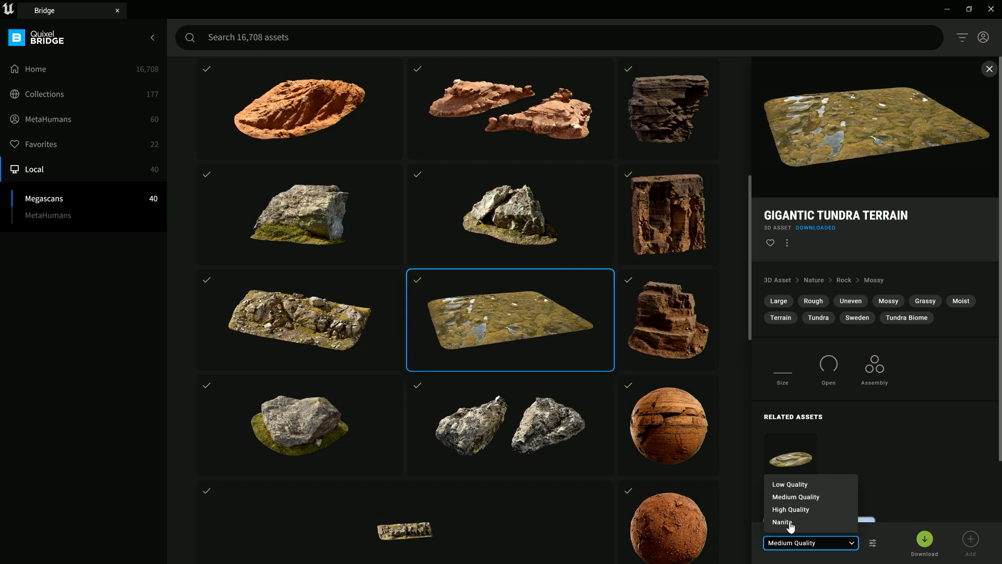
left_click(786, 520)
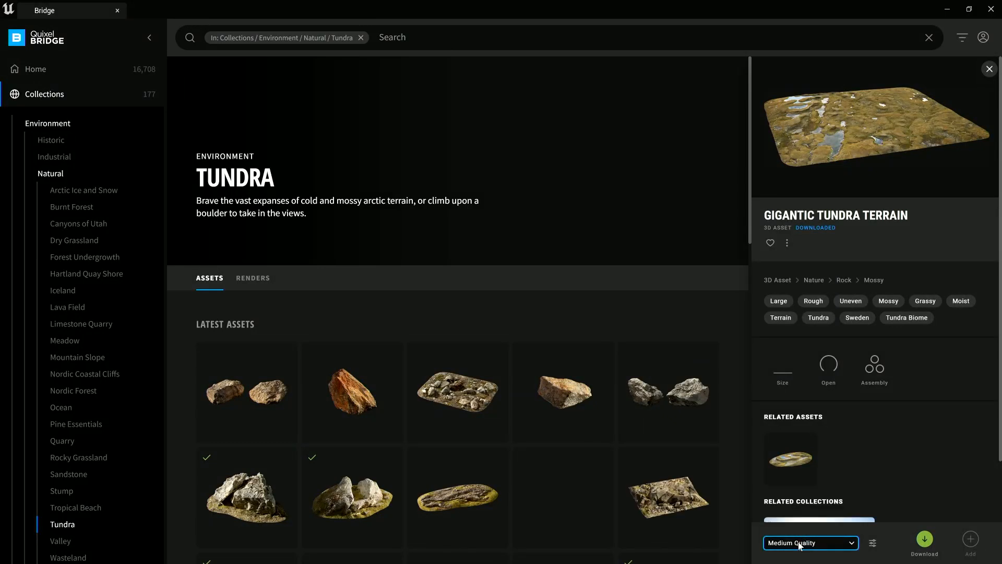
scroll(472, 468, "down", 5)
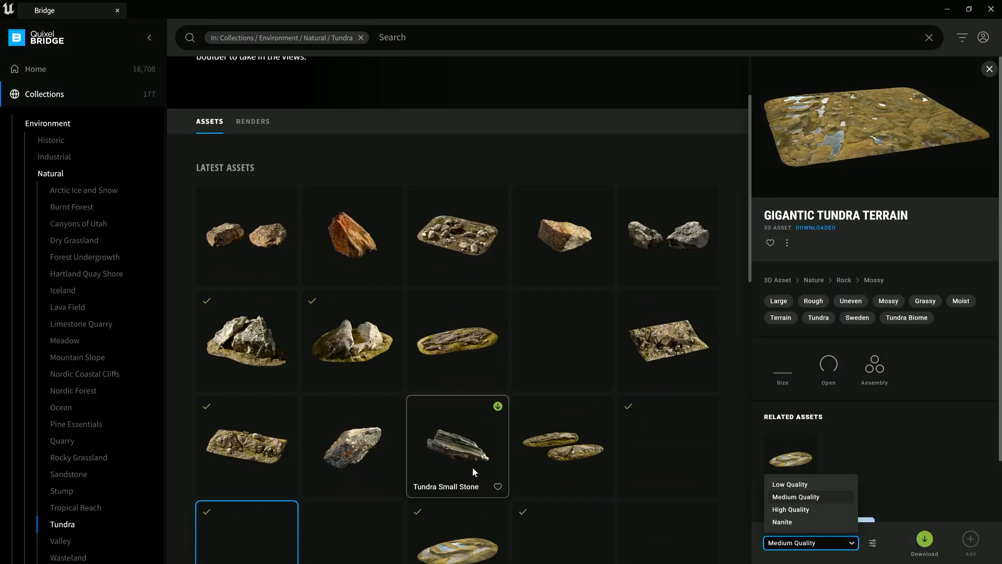
scroll(459, 438, "down", 1)
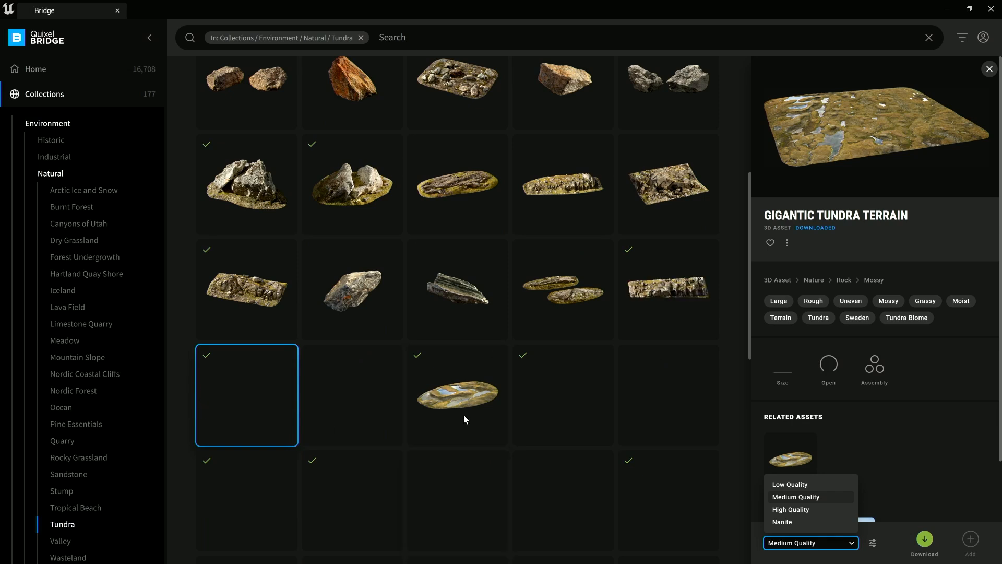
left_click(464, 414)
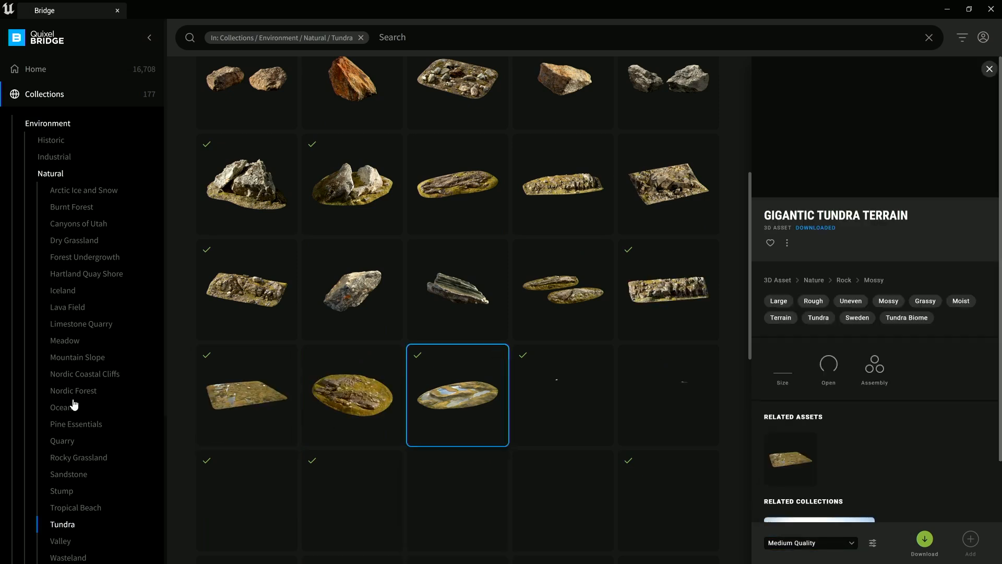
Reselect the Gigantic Tundra Terrain among the local Megascans assets and add it to the project at Nanite quality.
left_click(46, 98)
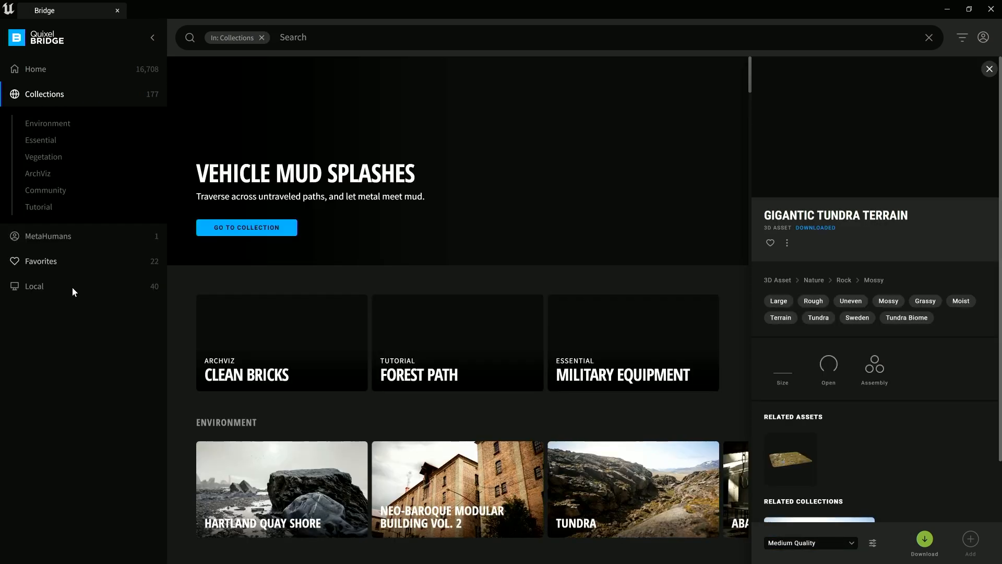
left_click(73, 288)
scroll(565, 313, "down", 10)
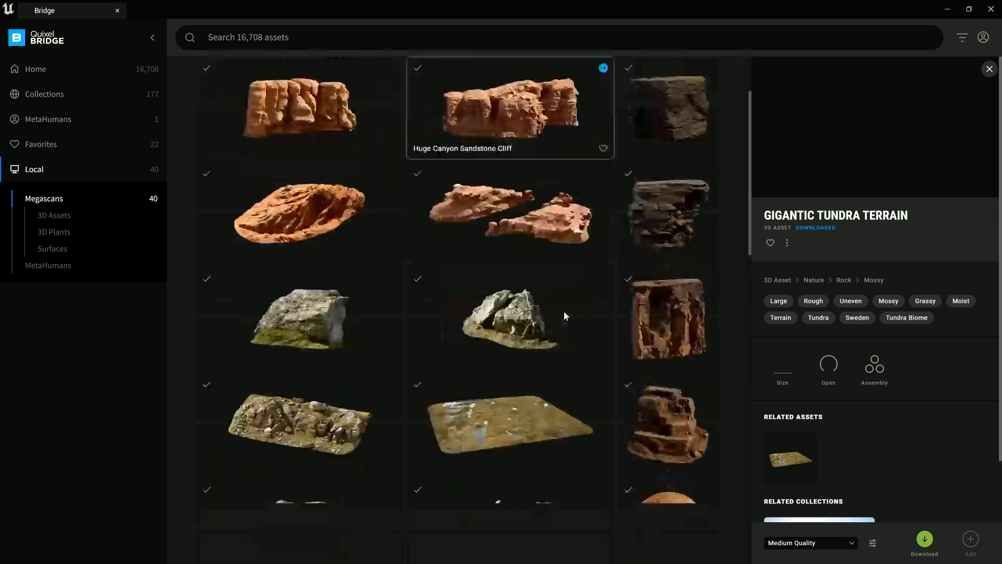
scroll(563, 308, "up", 1)
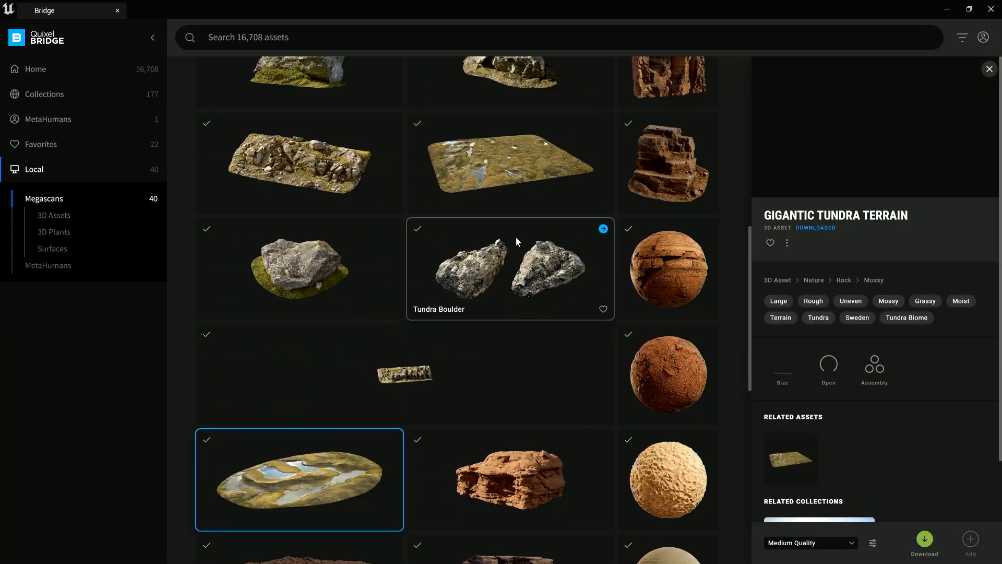
left_click(511, 187)
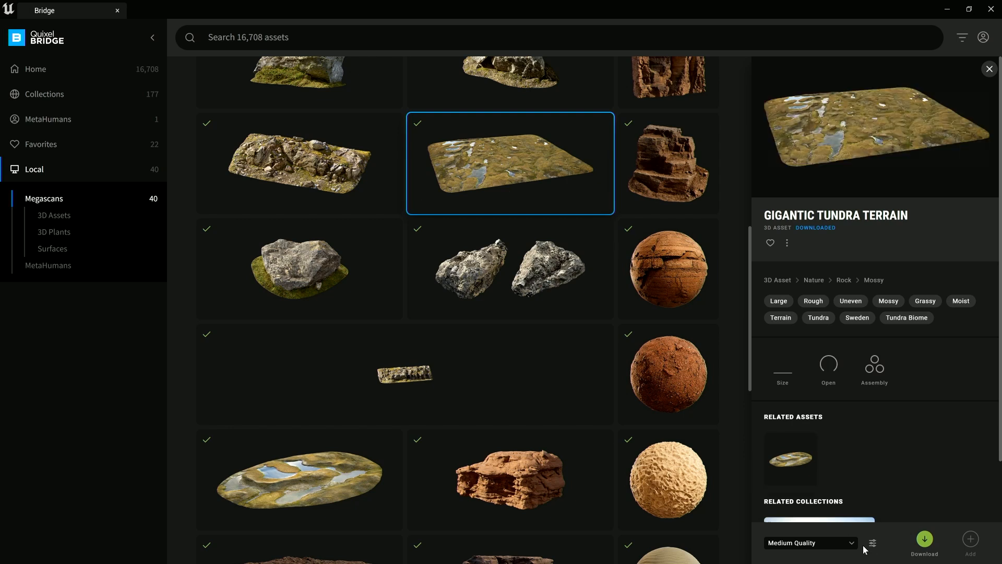
left_click(847, 543)
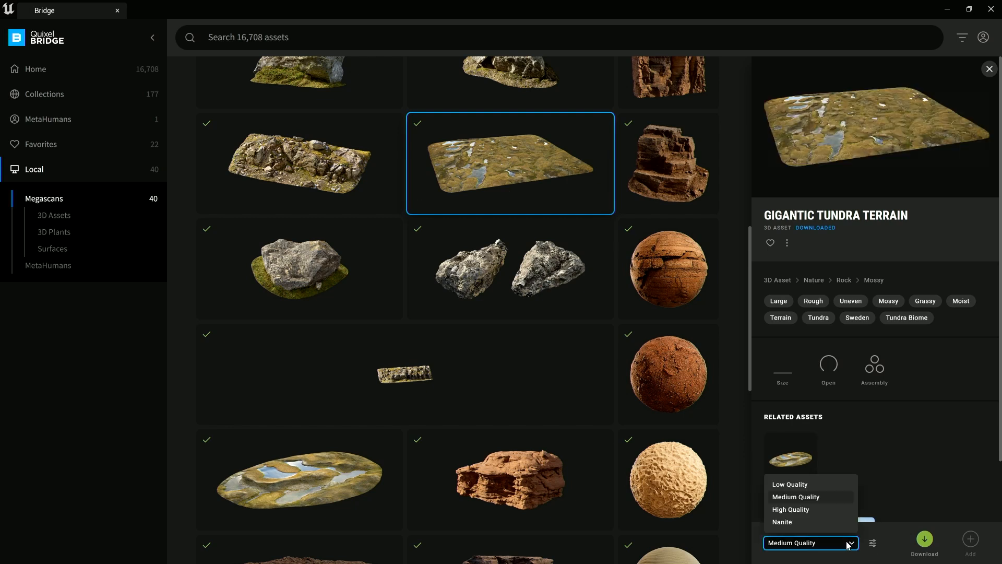
left_click(791, 522)
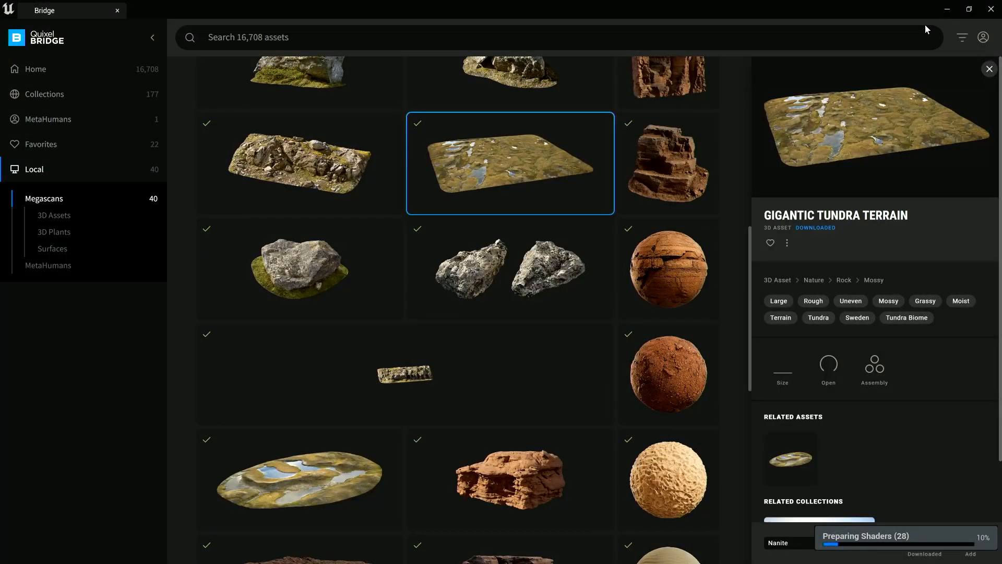
Minimize Bridge to return to Unreal Editor and open the Megascans 3D_Assets folder in the project content.
left_click(947, 9)
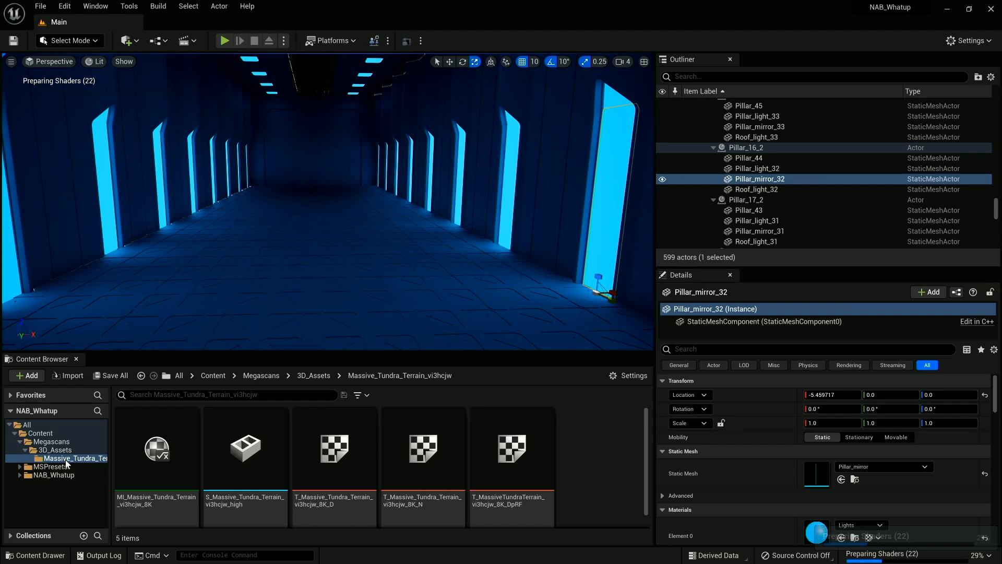
left_click(50, 450)
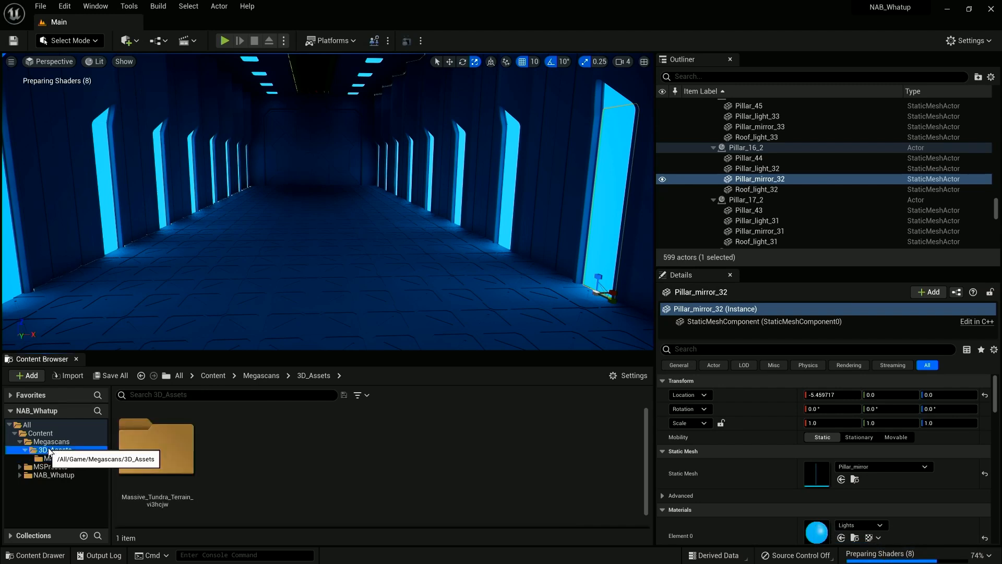
Place the S_Massive_Tundra_Terrain_vi3hcjw_high mesh from its Megascans folder on the corridor floor and scale it uniformly to 0.05.
left_click(71, 459)
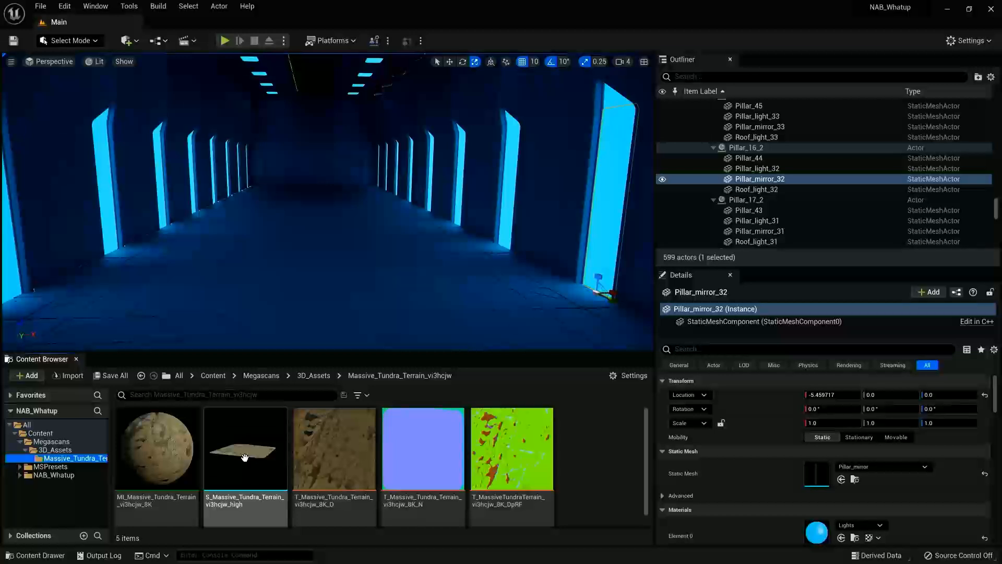
left_click_drag(245, 457, 297, 275)
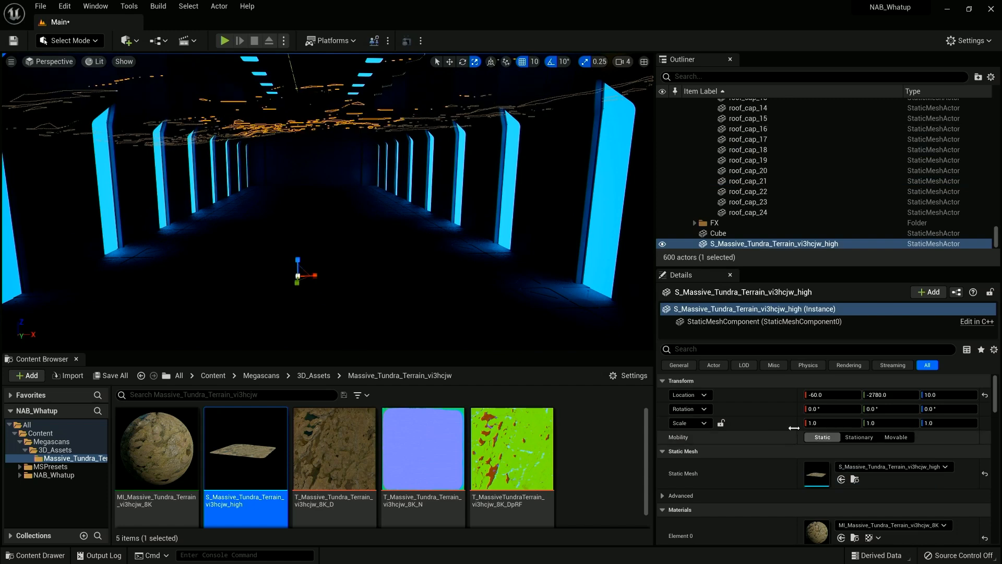
left_click(721, 423)
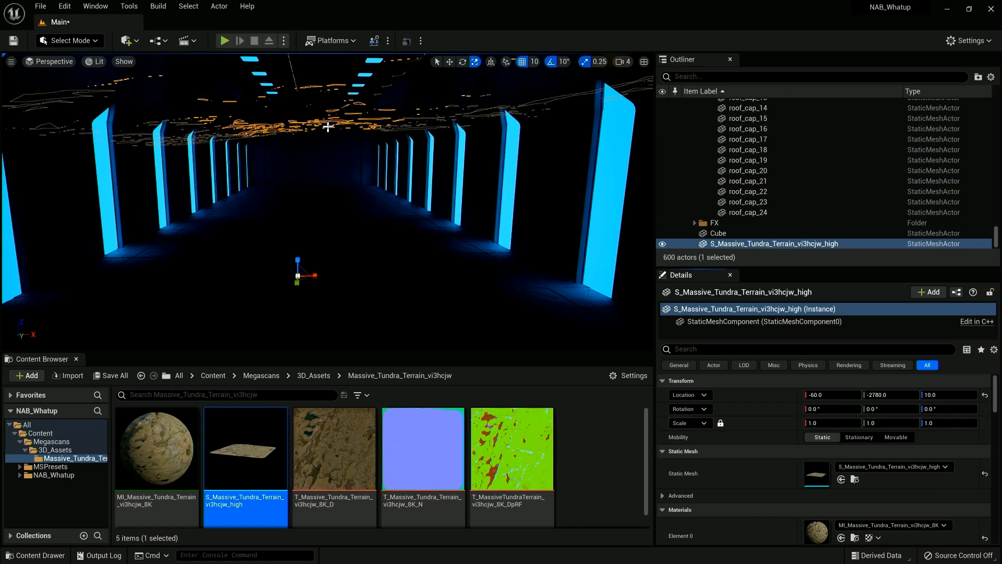
left_click(844, 423)
type("0.05")
key("Return")
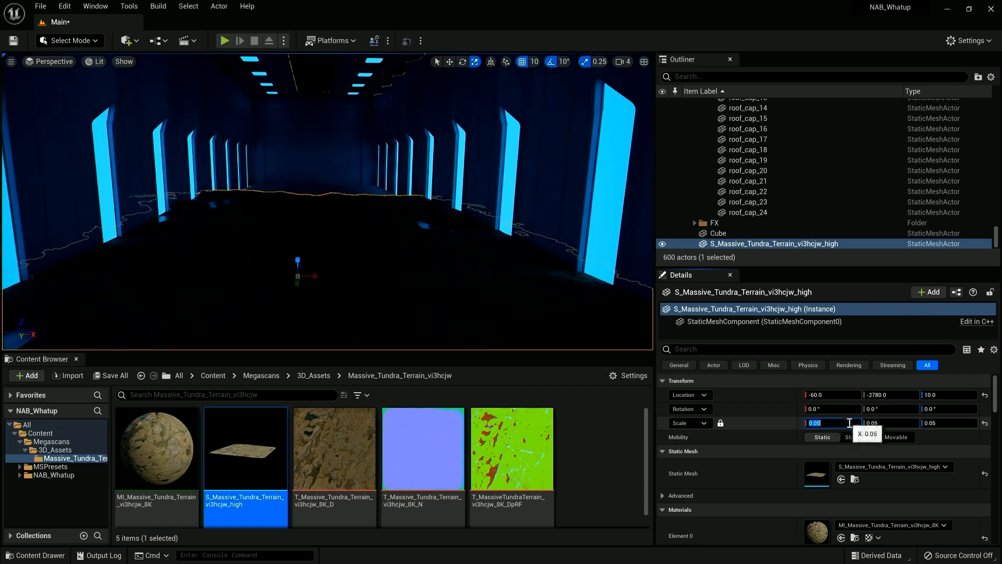
Lower the tundra terrain vertically in the corridor to a Z location of -10.
right_click_drag(295, 209, 275, 208)
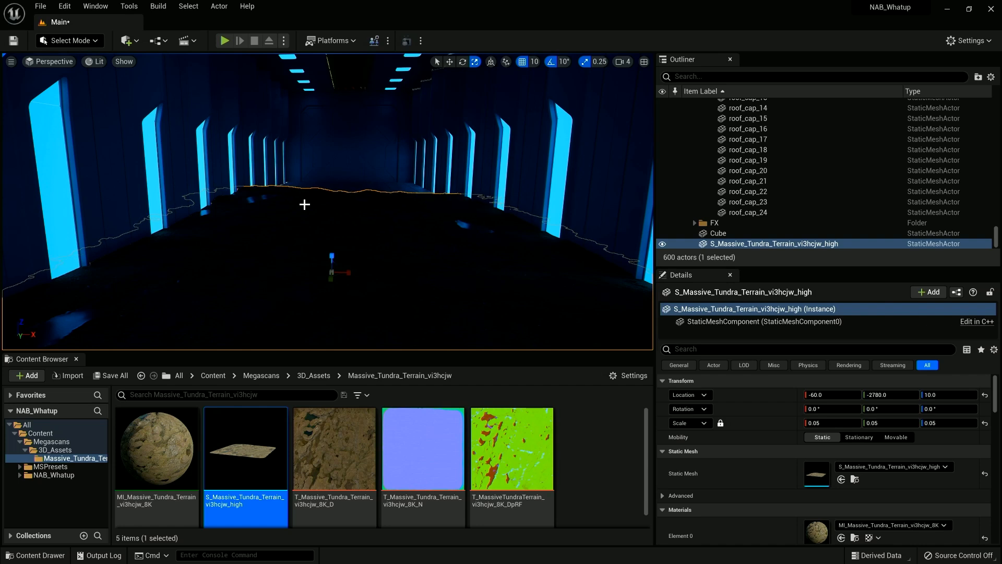
mouse_move(239, 186)
right_mouse_down()
mouse_move(205, 189)
mouse_move(318, 193)
mouse_move(215, 192)
mouse_move(226, 192)
right_mouse_up()
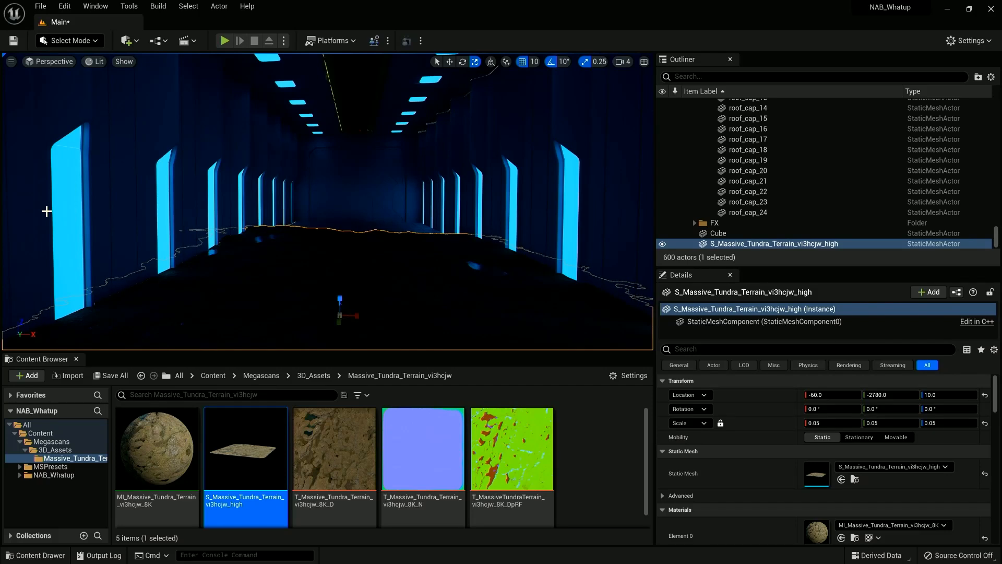
left_click(449, 62)
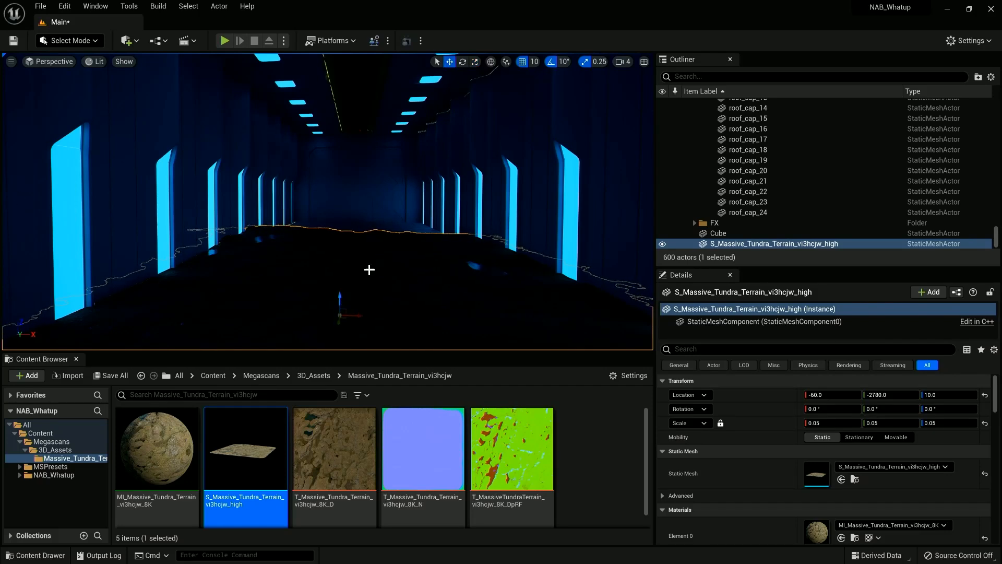
mouse_move(342, 297)
left_mouse_down()
mouse_move(340, 60)
mouse_move(346, 264)
mouse_move(372, 75)
mouse_move(377, 309)
mouse_move(339, 302)
left_mouse_up()
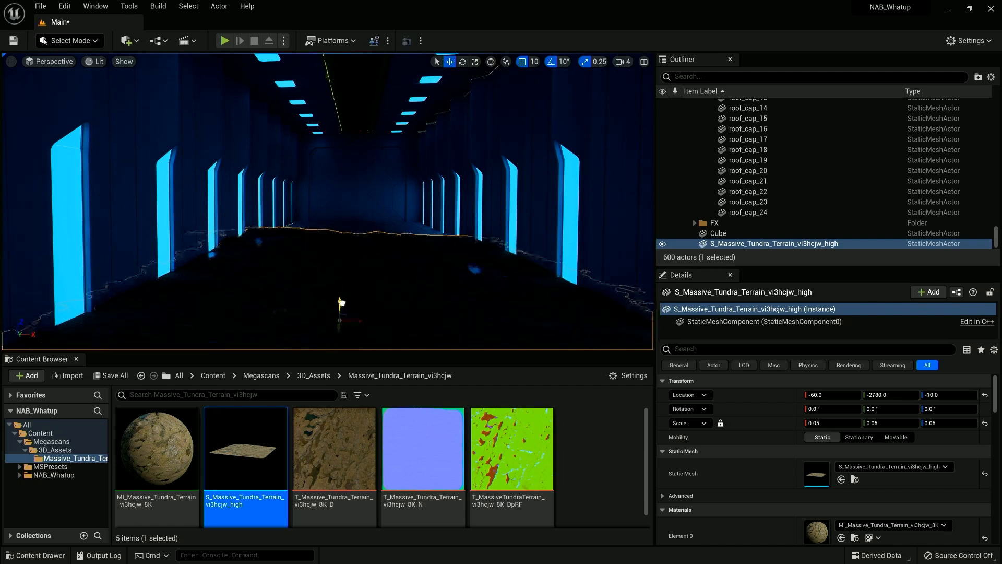
Add a PostProcessVolume to the level and reset its location to the origin.
left_click(128, 40)
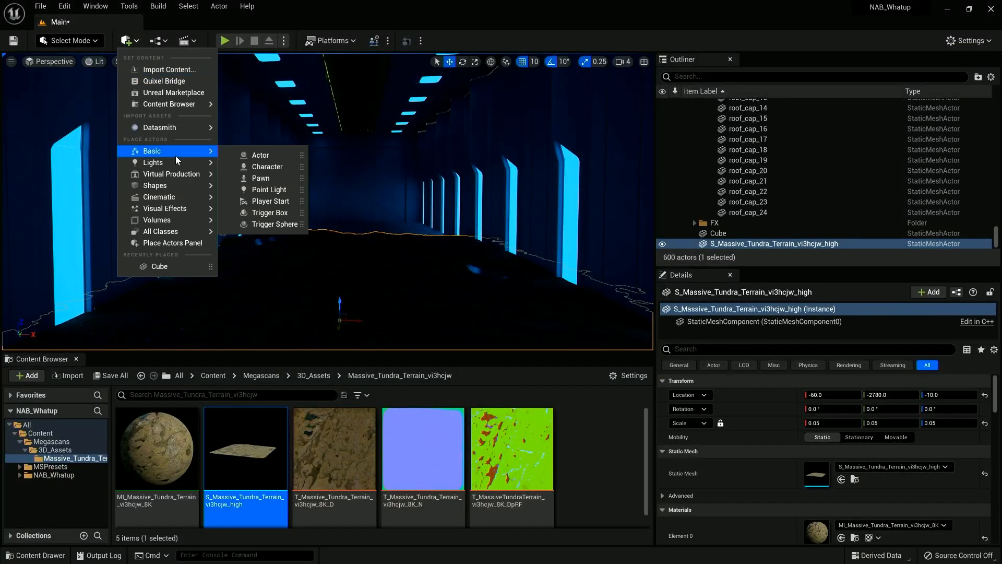
mouse_move(176, 160)
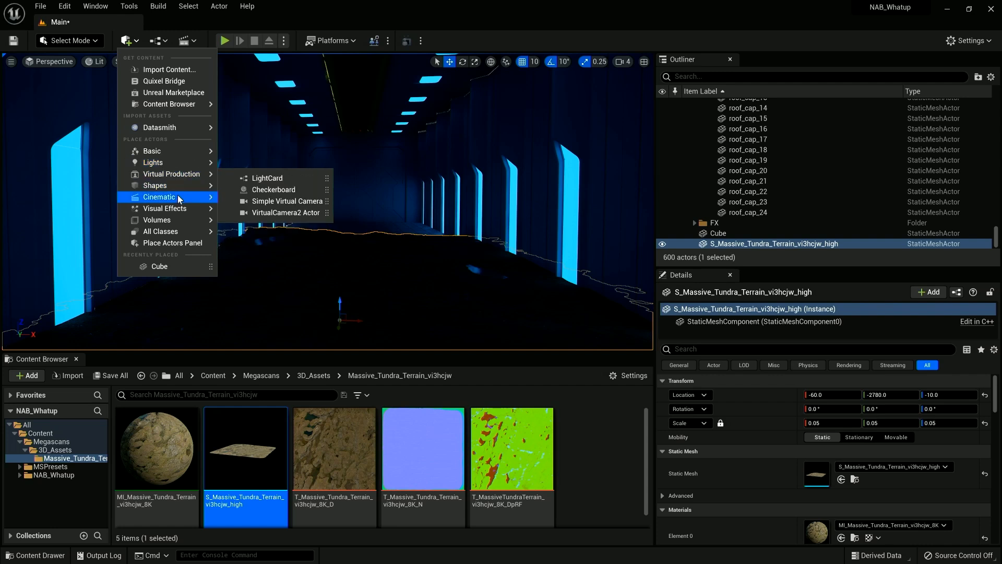
mouse_move(179, 198)
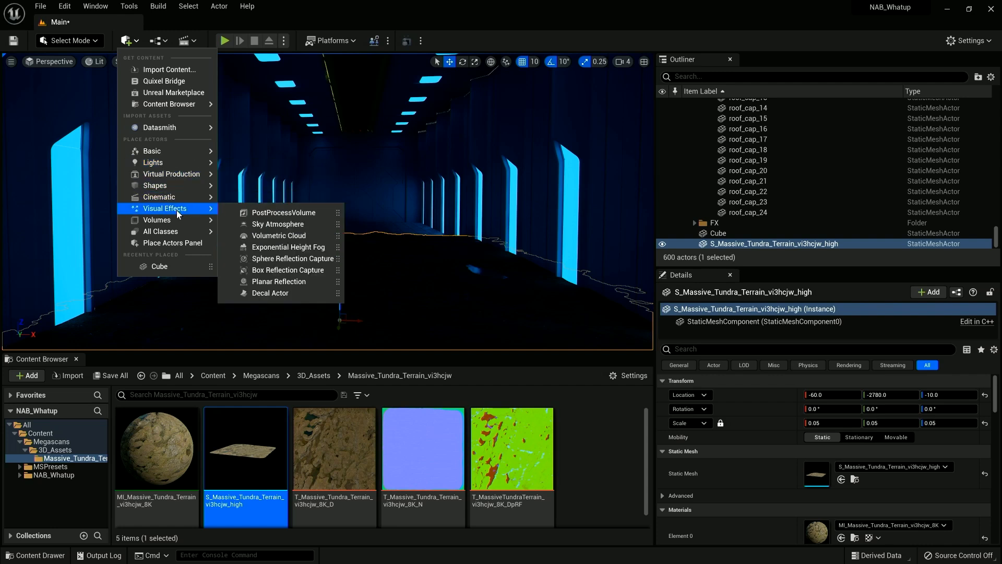
left_click(288, 211)
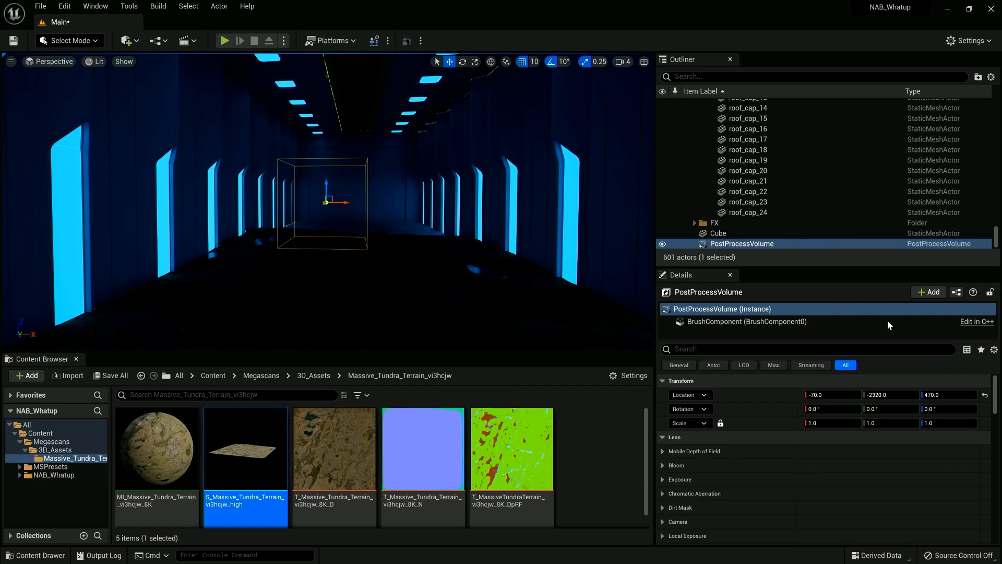
left_click(985, 395)
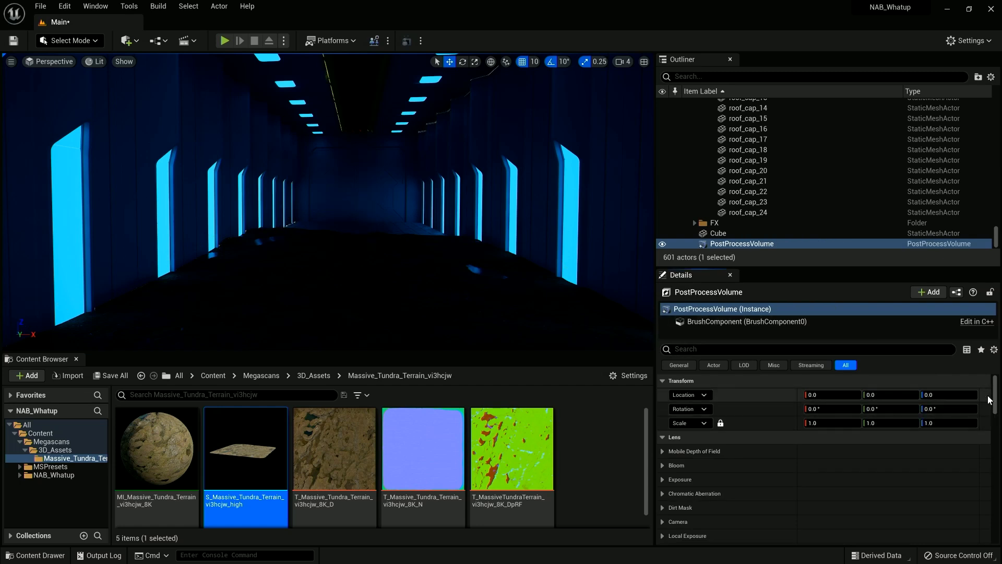
Raise the PostProcessVolume above the corridor floor and enable its Infinite Extent (Unbound) setting.
left_click(696, 349)
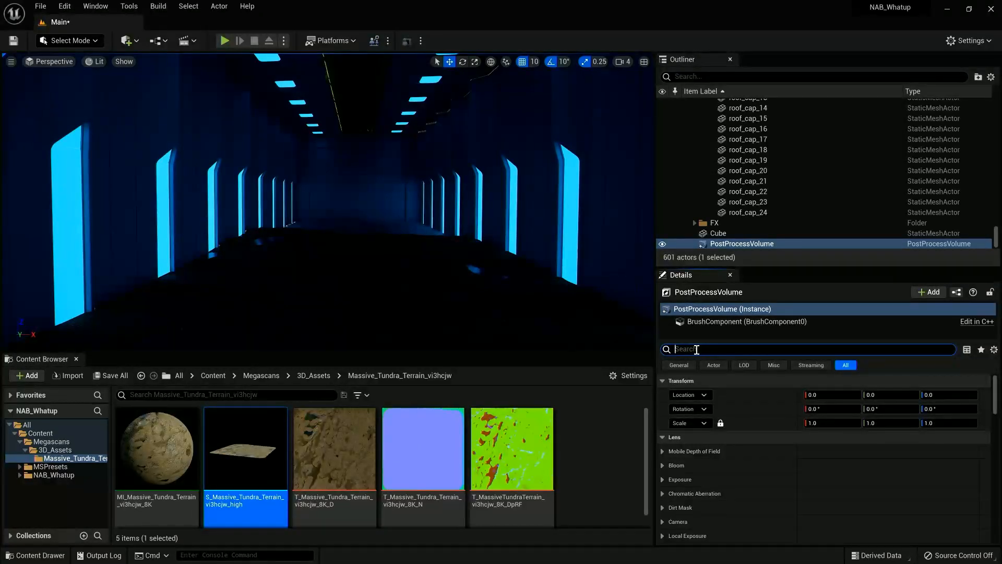
type("unb")
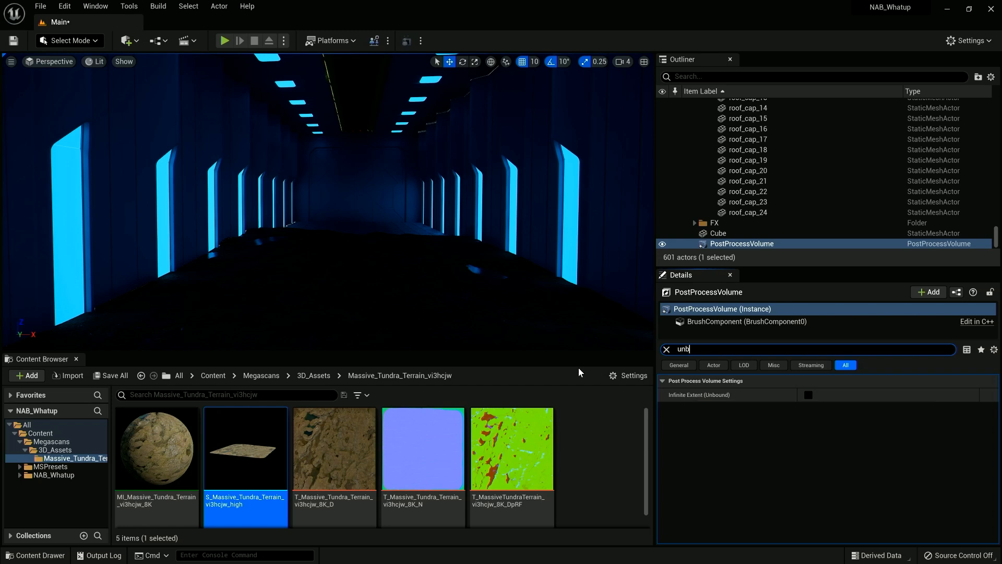
scroll(443, 253, "up", 3)
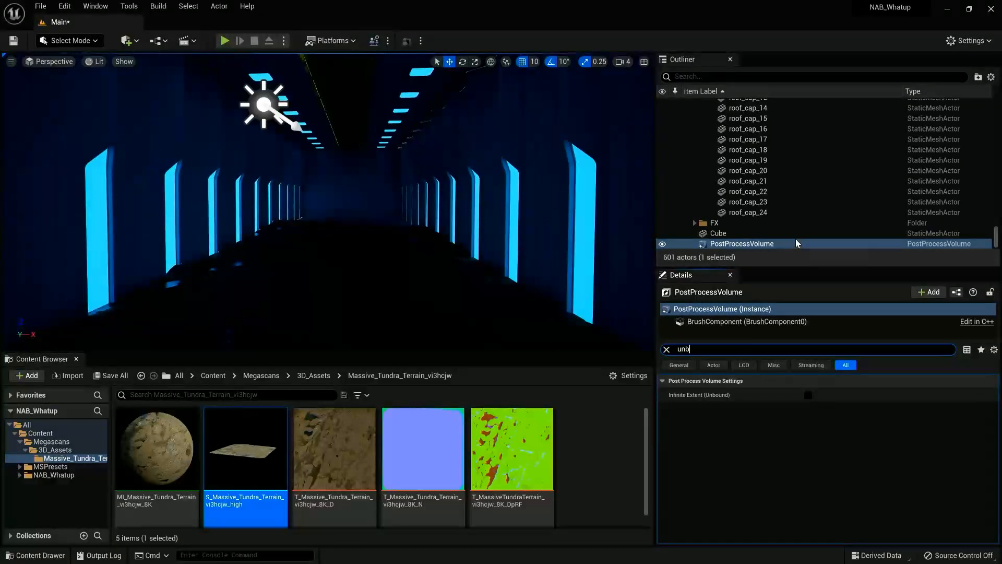
double_click(743, 244)
middle_click_drag(411, 153, 417, 105)
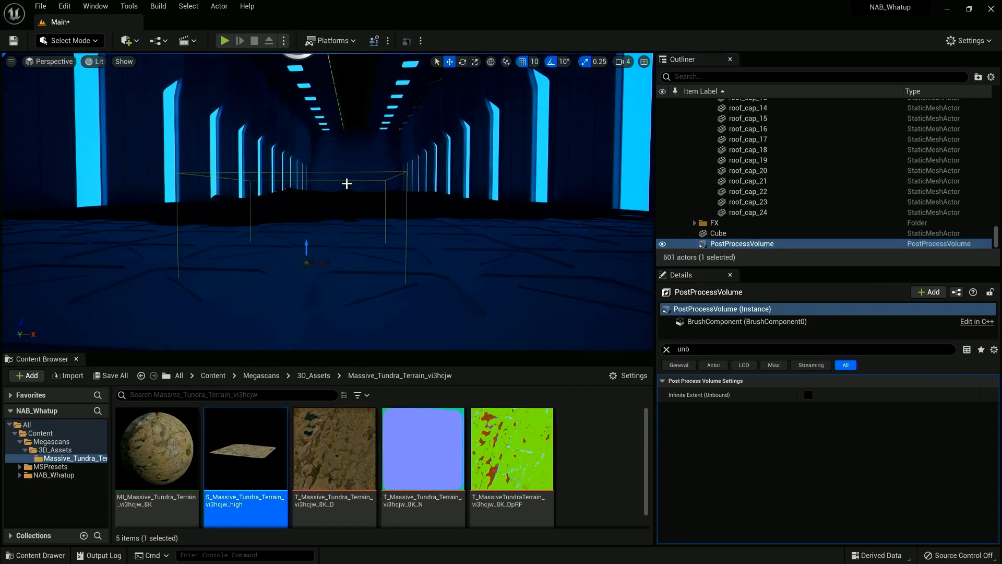
left_click_drag(307, 246, 306, 146)
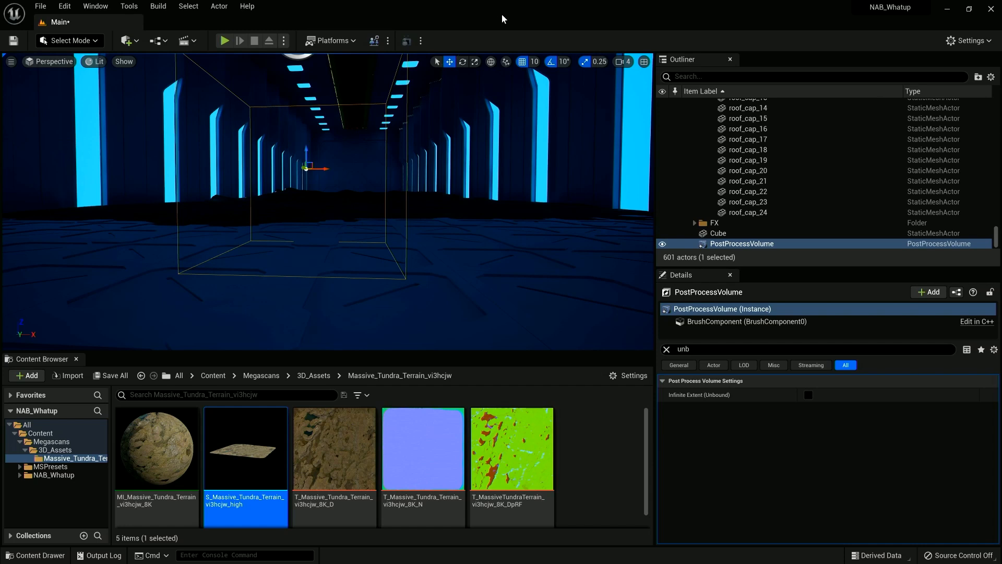
left_click(809, 395)
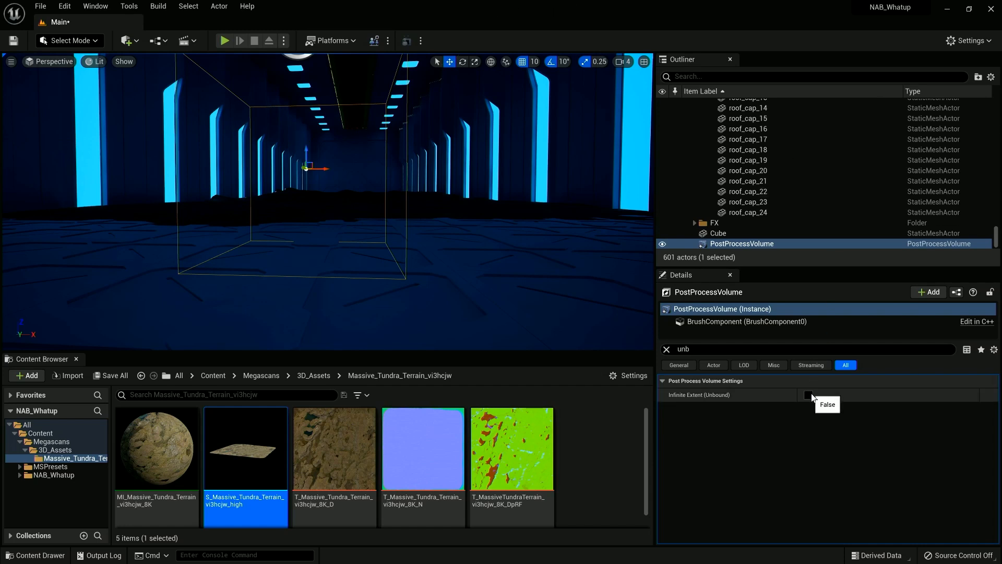
left_click(666, 350)
Override the volume's Exposure Compensation and set it to 0.0.
scroll(727, 415, "down", 2)
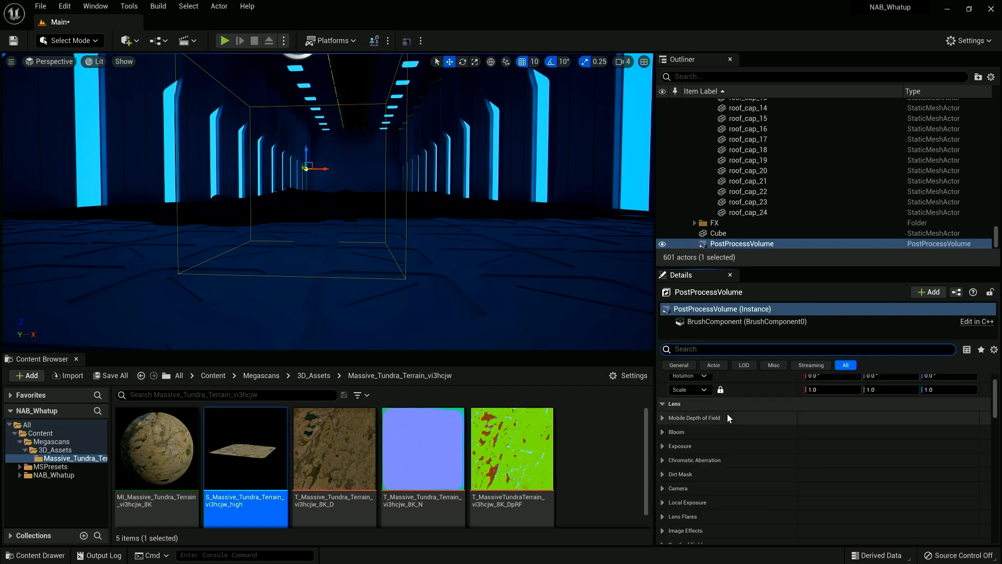
left_click(663, 447)
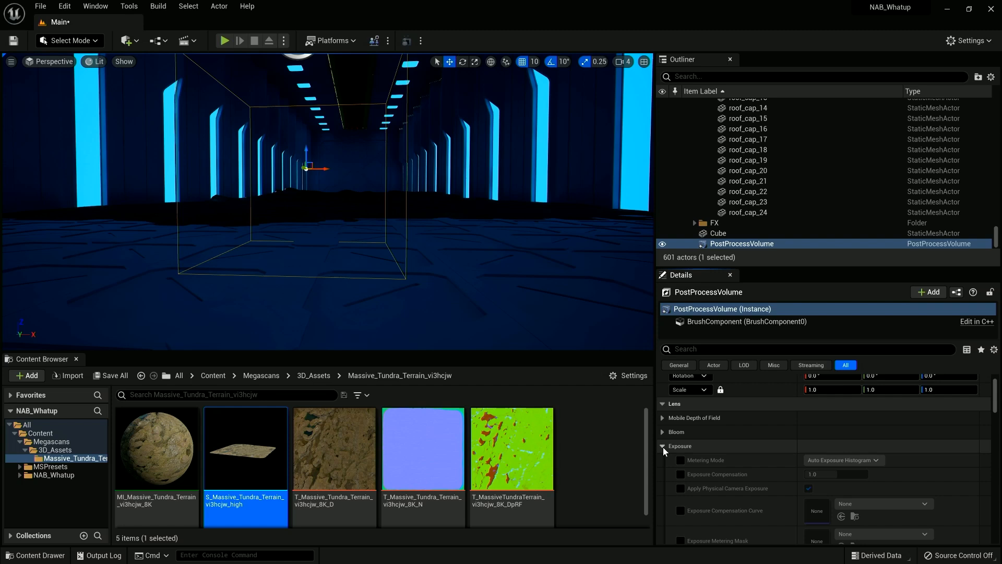
scroll(663, 446, "down", 2)
left_click(680, 442)
left_click(816, 440)
key("Return")
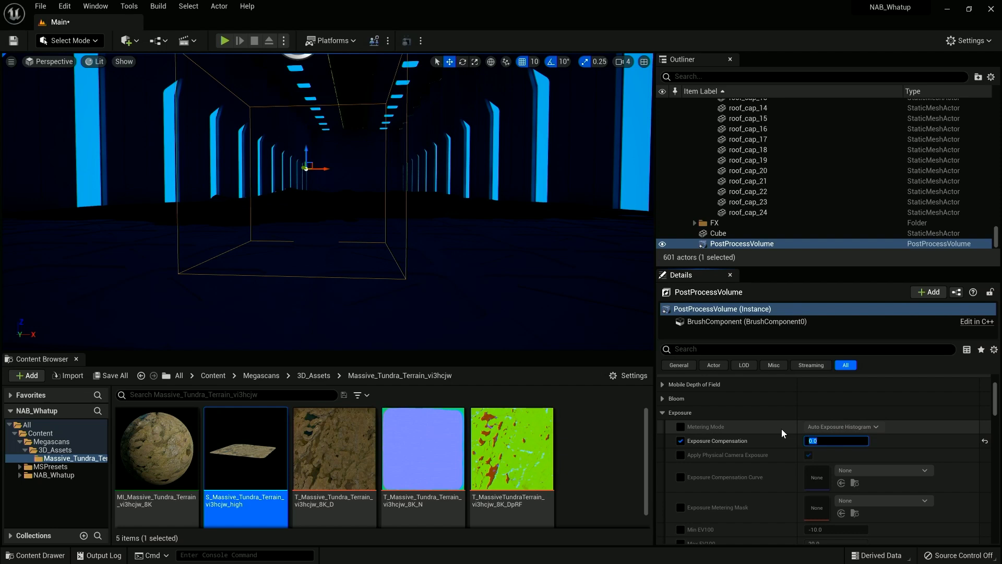
Override the exposure Speed Up and Speed Down of the volume and set both to 0.02.
mouse_move(995, 406)
left_mouse_down()
mouse_move(996, 419)
mouse_move(995, 409)
left_mouse_up()
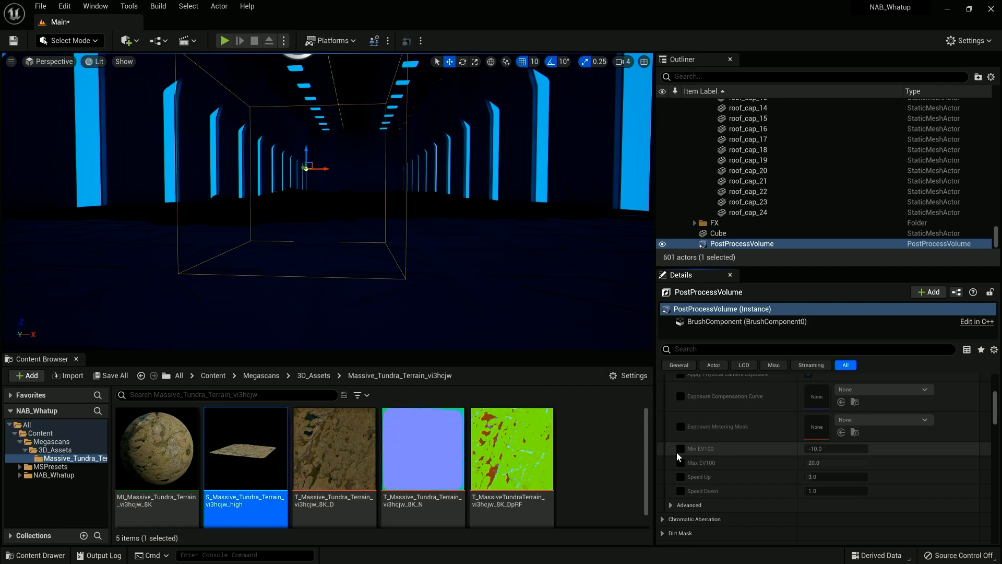
left_click(681, 477)
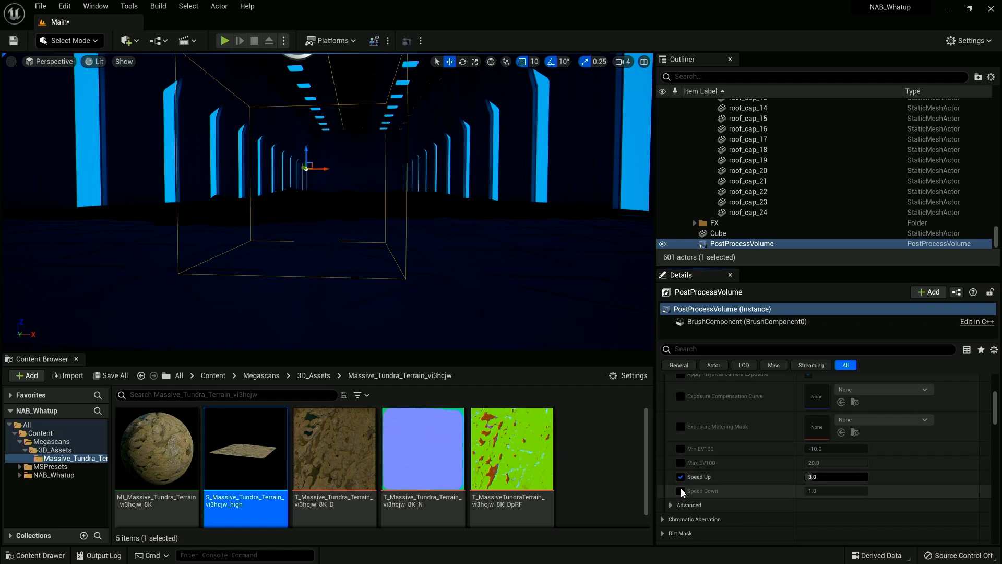
left_click(681, 489)
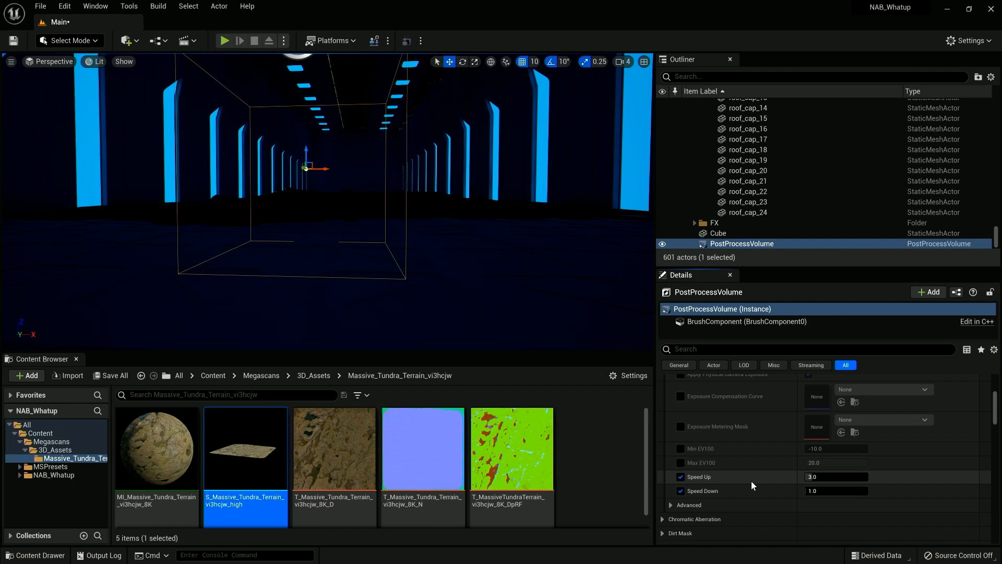
left_click(819, 477)
left_click(822, 491)
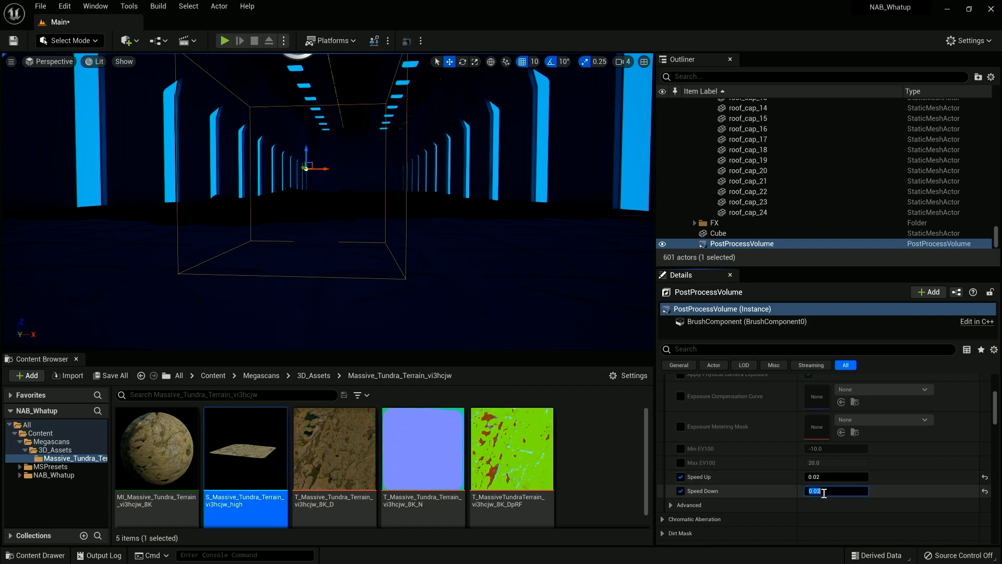
key("Return")
left_click(823, 476)
Select the nearest glowing blue pillar mirror along the corridor wall and look through its properties.
right_click_drag(367, 186, 649, 189)
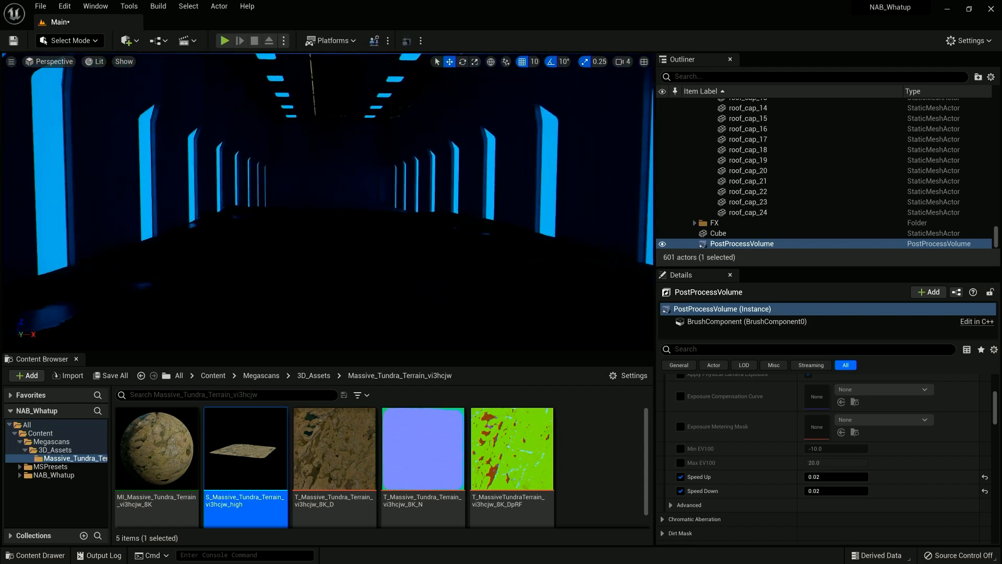
right_click_drag(431, 206, 365, 204)
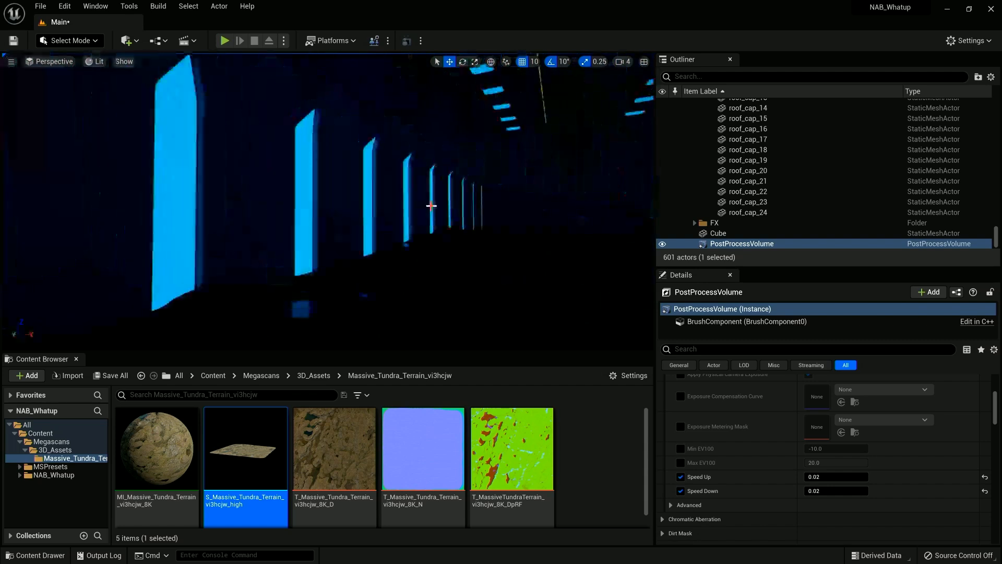
left_click(180, 202)
scroll(800, 440, "down", 5)
scroll(801, 438, "down", 8)
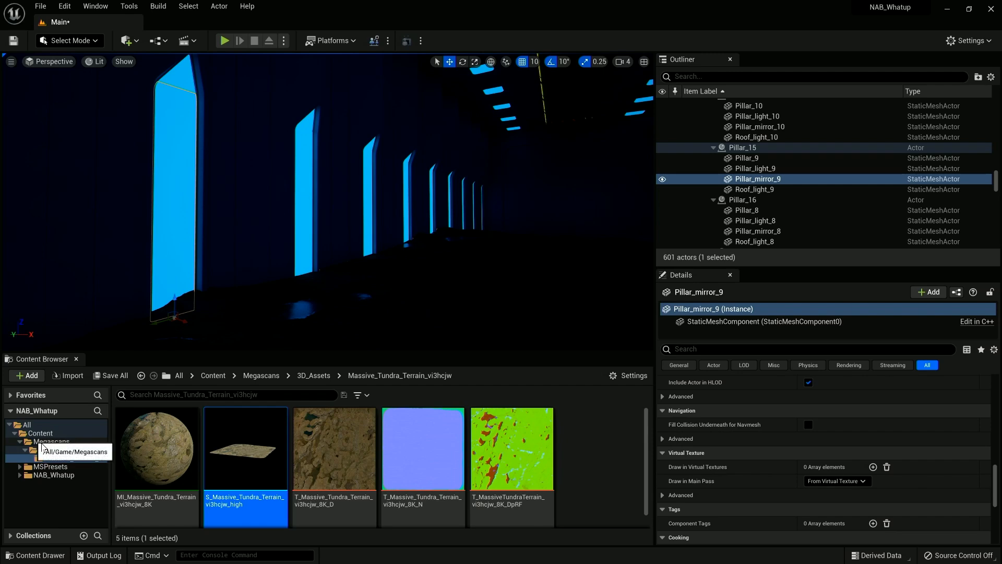
Open the Lights material instance from the Materials folder of the NAB_Whatup content.
left_click(65, 476)
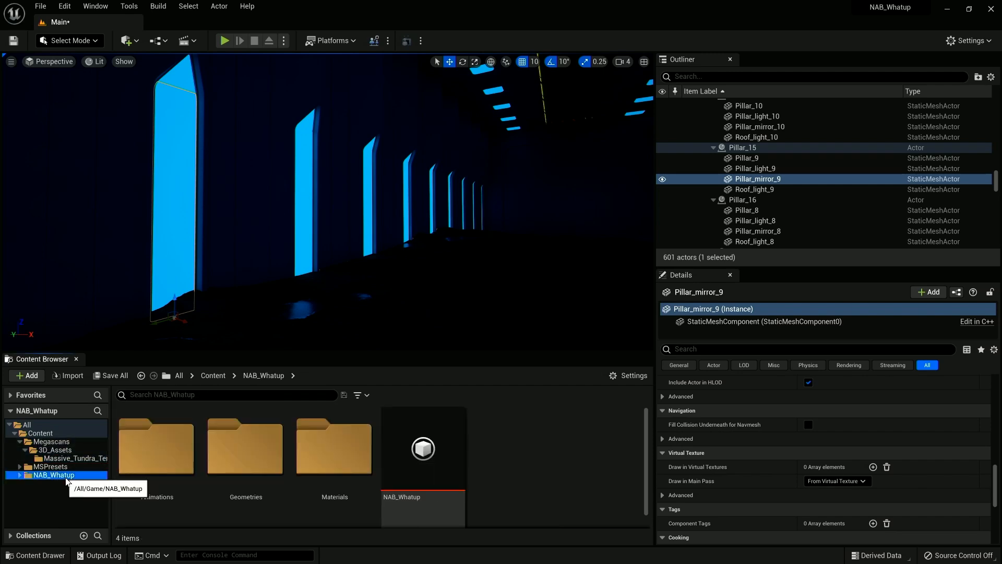
left_click(331, 444)
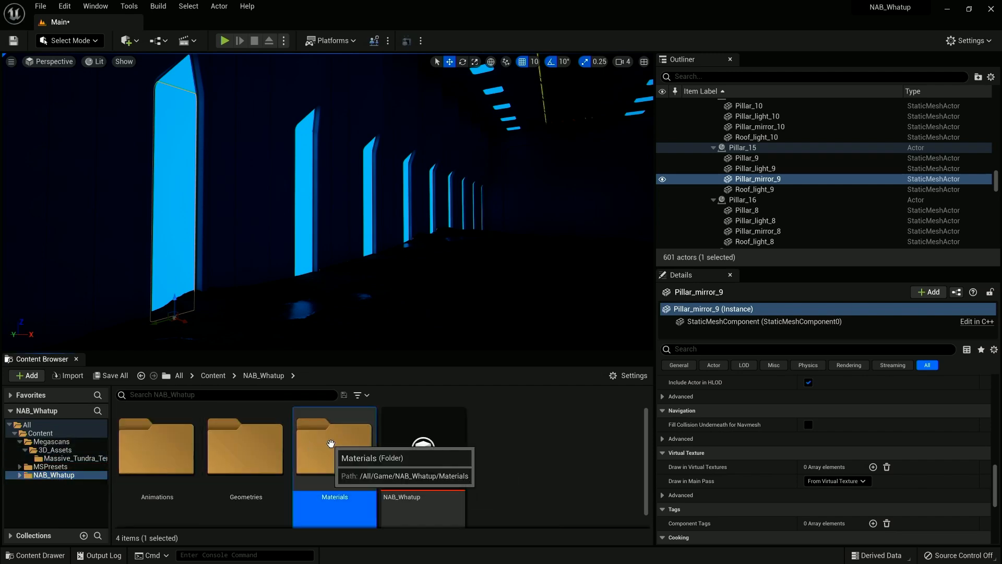
double_click(331, 443)
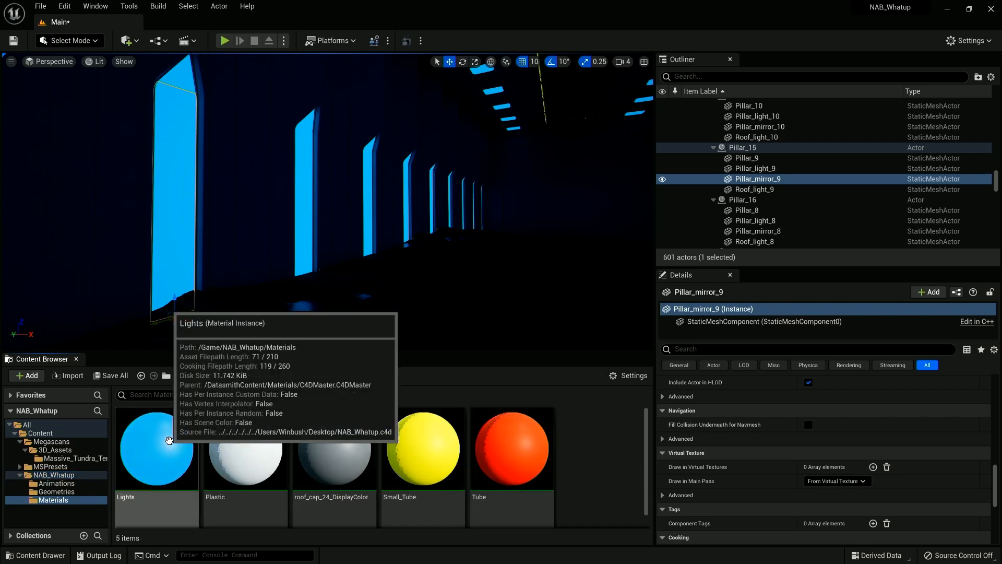
double_click(169, 441)
Enlarge the Lights material editor window and open the instance's parent material, C4DMaster.
left_click_drag(502, 131, 780, 16)
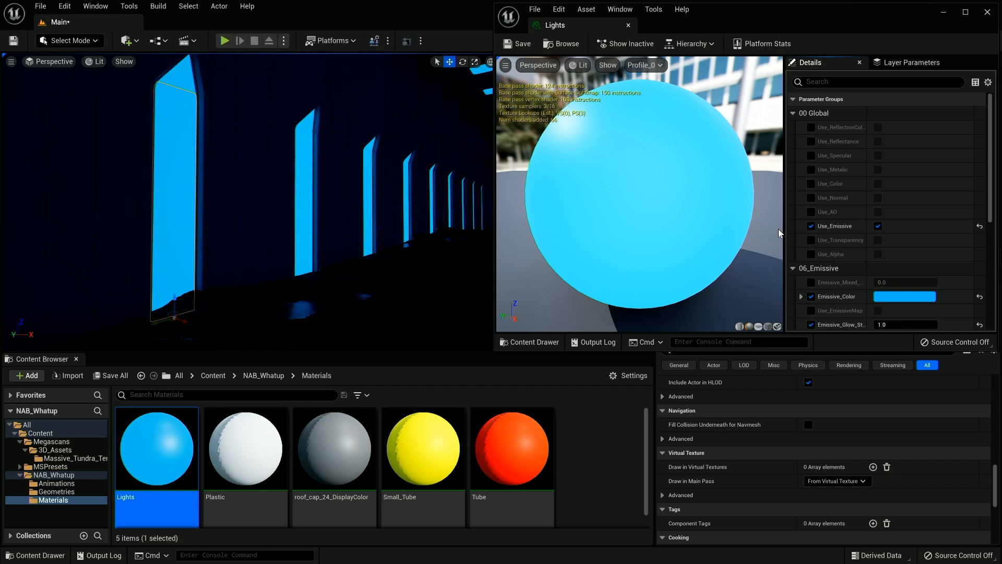
left_click_drag(988, 146, 994, 188)
left_click_drag(770, 24, 708, 22)
left_click_drag(935, 348, 987, 504)
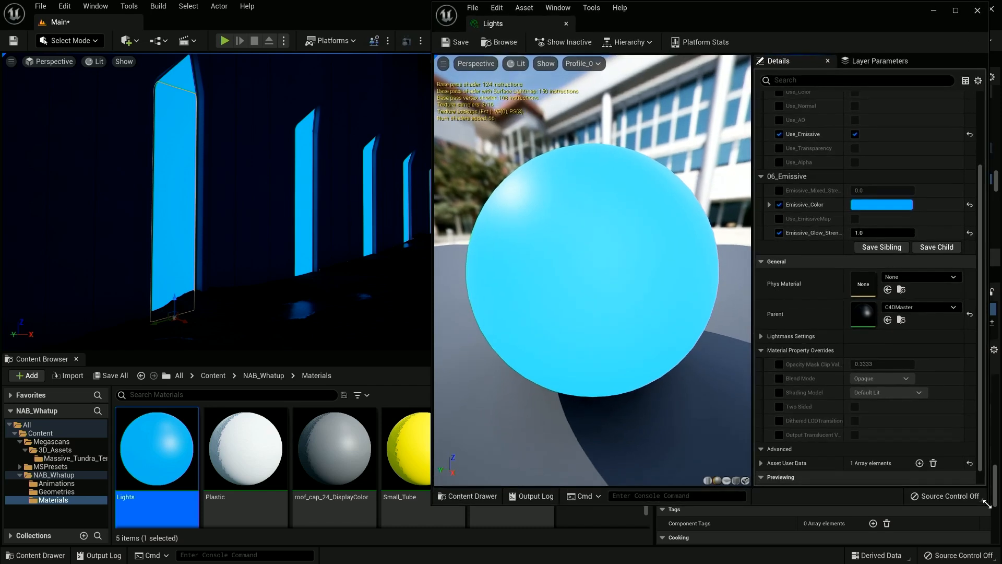
left_click(613, 40)
left_click(624, 71)
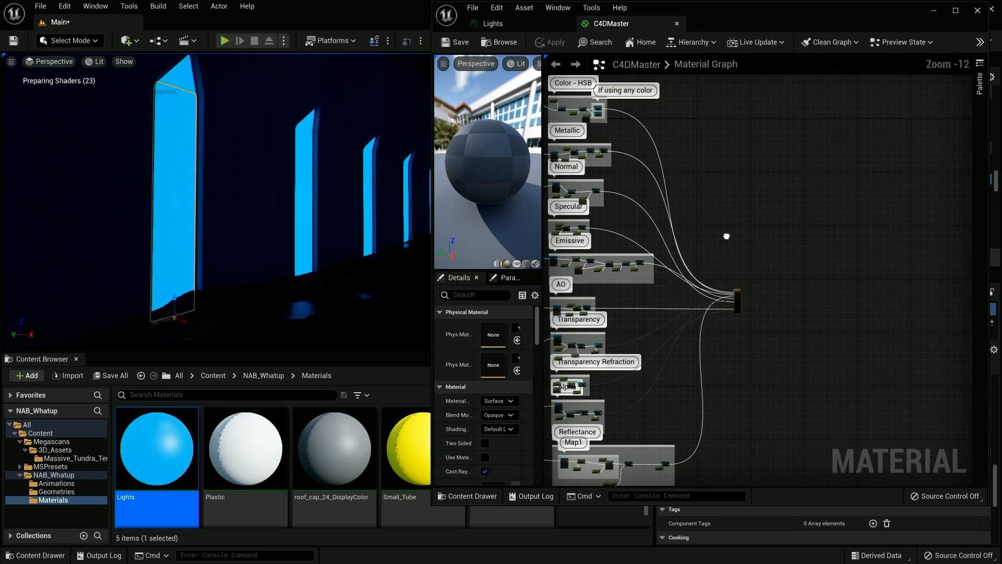
Examine the C4DMaster material graph's nodes and UV controls, and close the C4DMaster editor.
right_click_drag(836, 235, 926, 258)
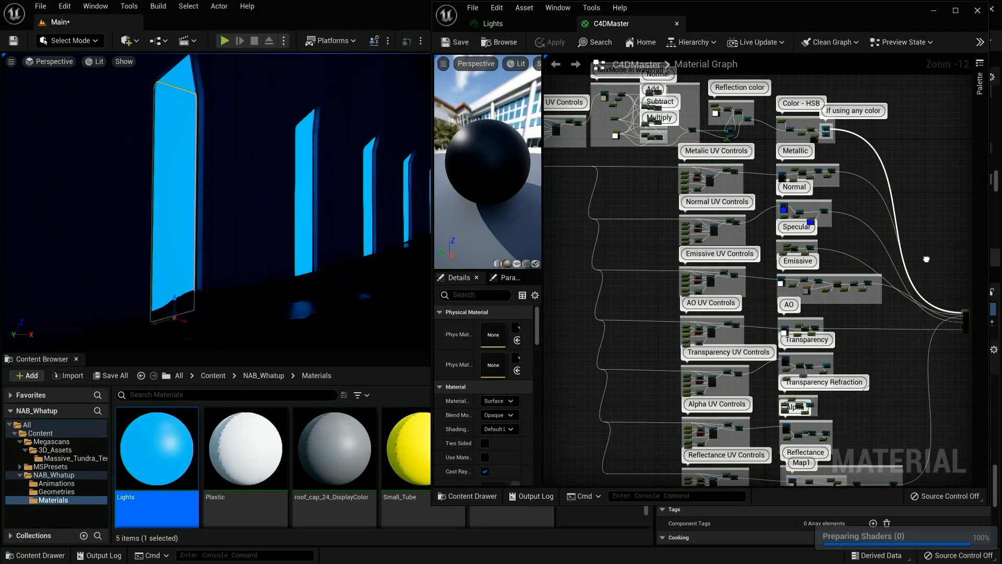
right_click_drag(926, 259, 806, 277)
scroll(807, 277, "up", 2)
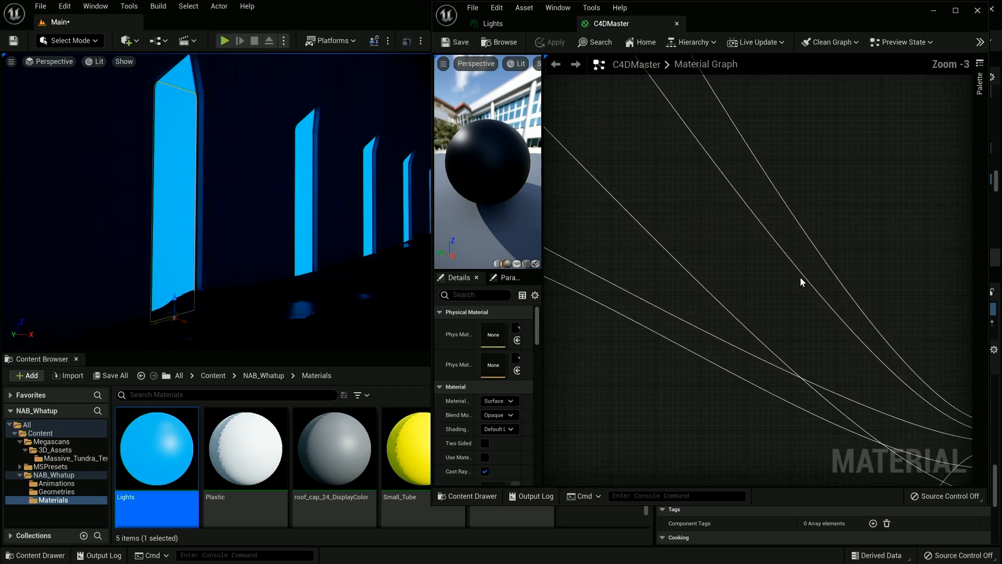
scroll(716, 231, "down", 1)
scroll(710, 235, "down", 1)
right_click_drag(710, 235, 878, 338)
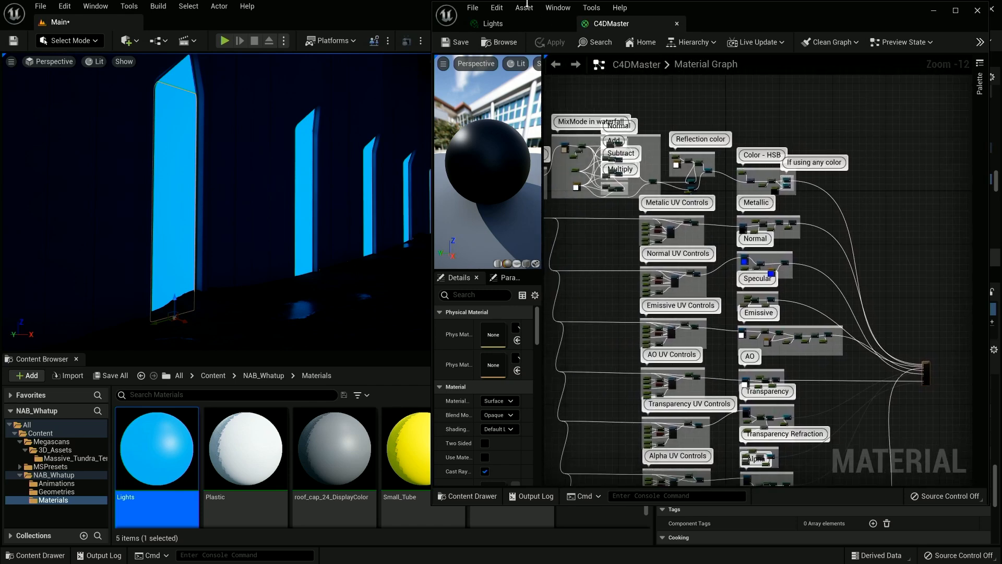
left_click(676, 24)
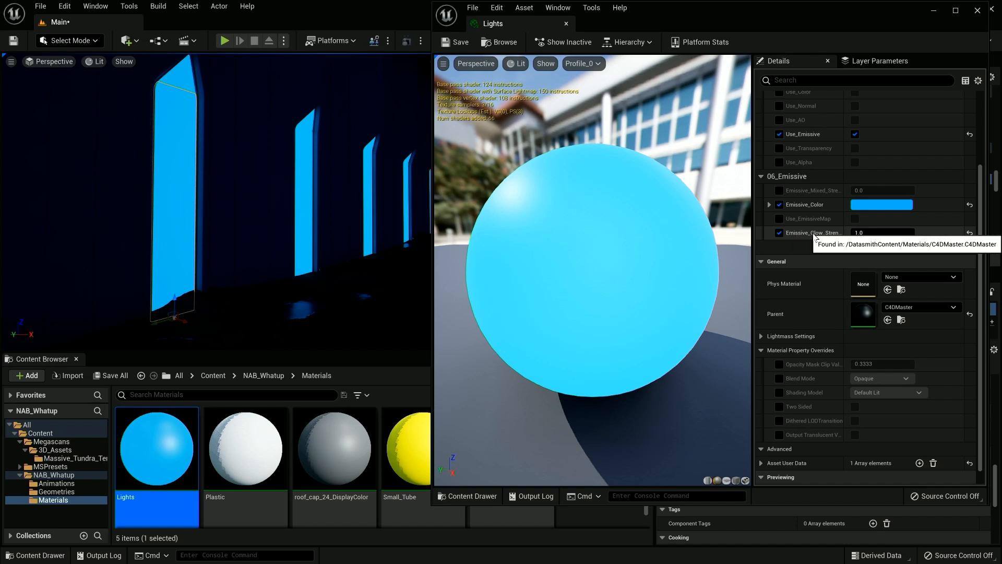
Set the Lights instance's Emissive_Glow_Strength to 25 and examine the lighting on the corridor walls and terrain.
left_click(867, 233)
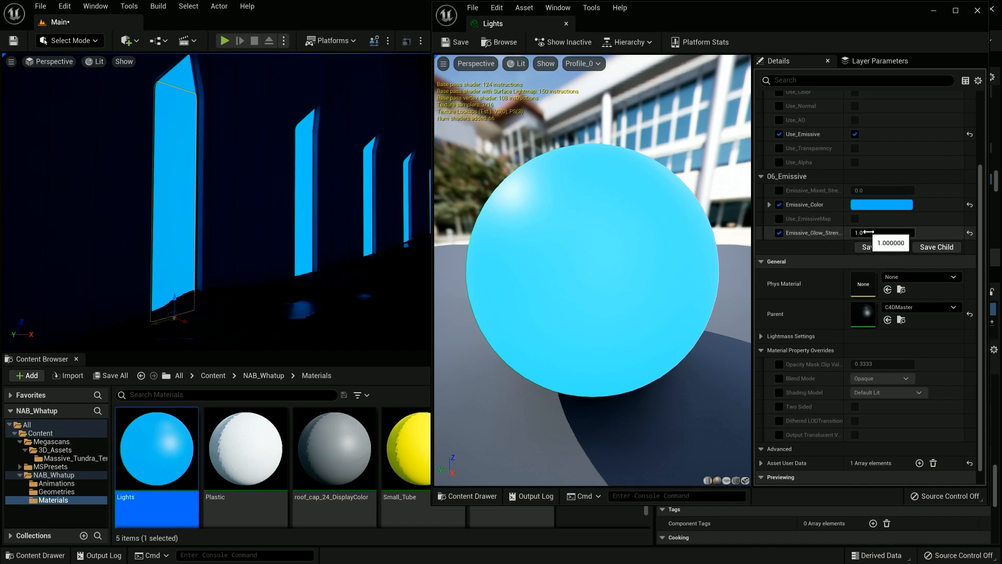
type("25")
key("Return")
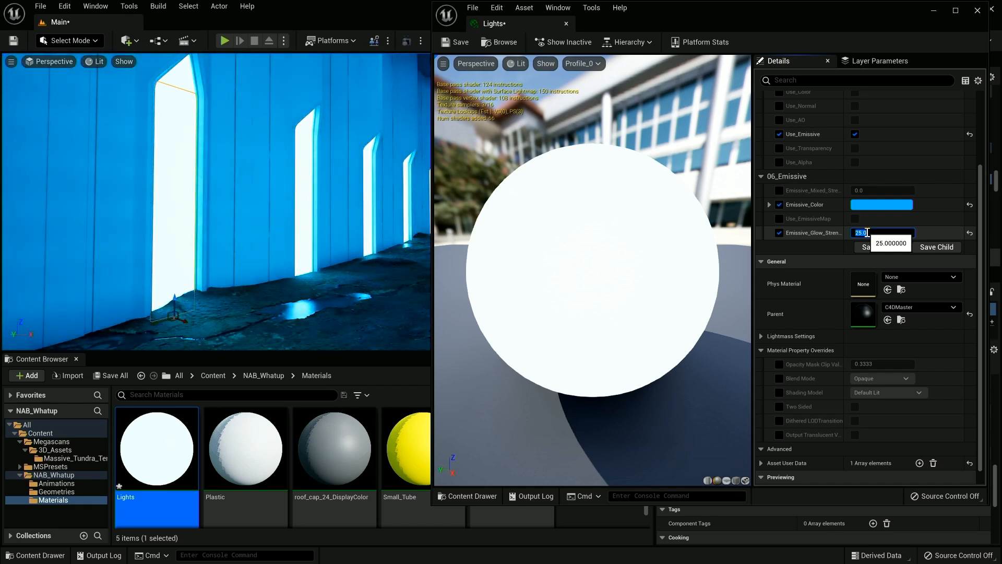
left_click_drag(807, 2, 748, 77)
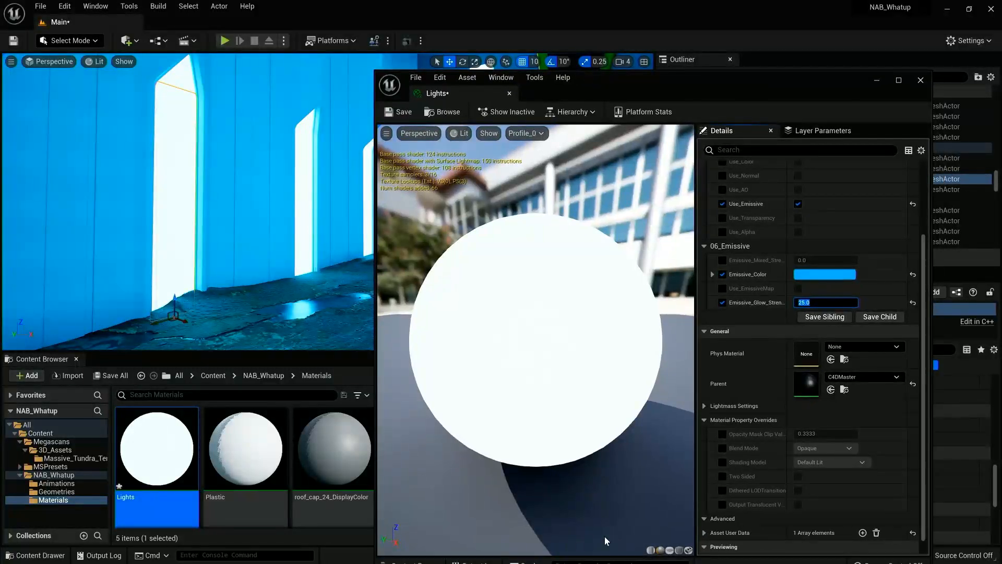
left_click_drag(612, 77, 913, 101)
right_click_drag(328, 202, 279, 226)
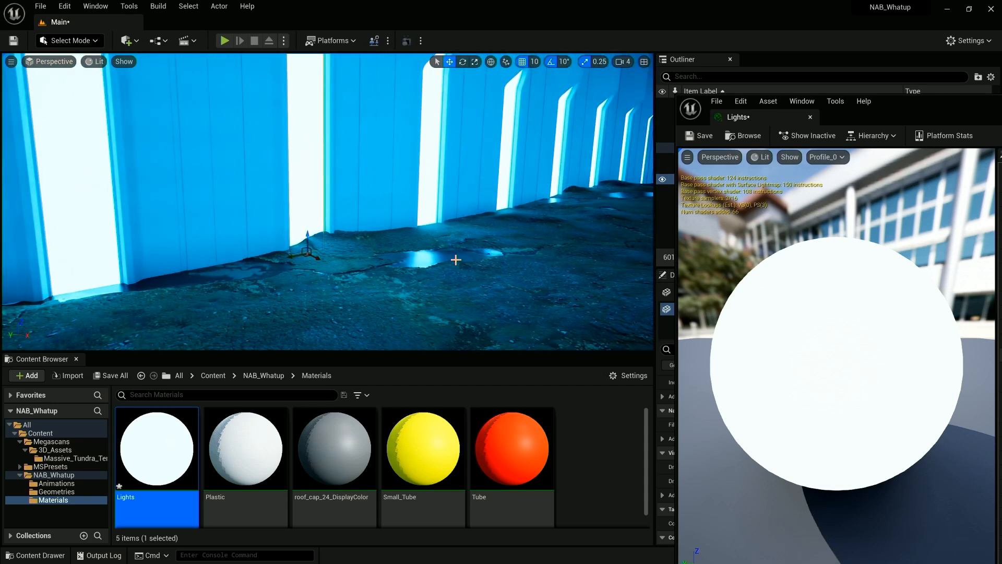
right_click_drag(452, 260, 471, 312)
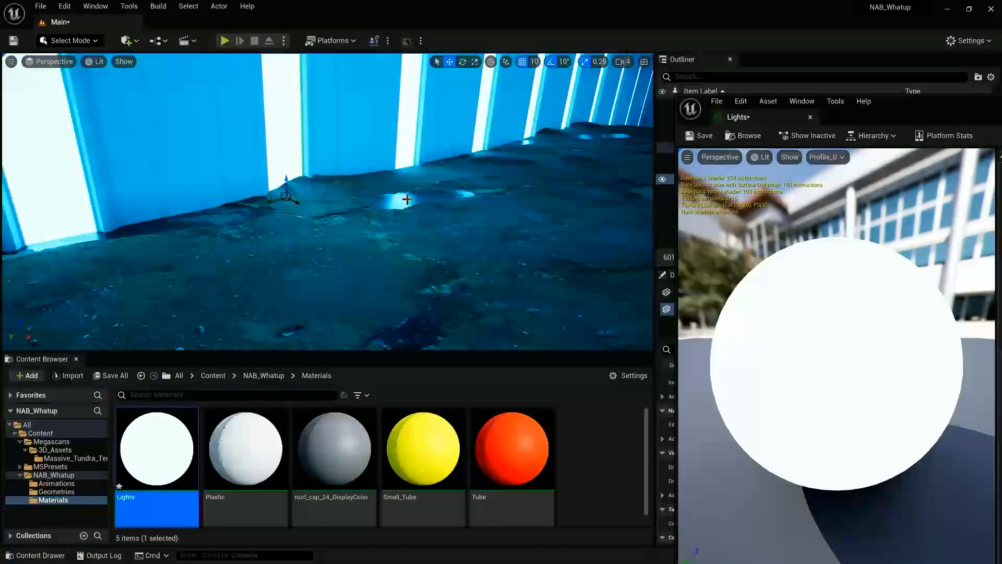
right_click_drag(420, 205, 279, 207)
right_click_drag(334, 204, 579, 172)
Set the Lights instance's Emissive_Glow_Strength to 5, close its editor, and view down the corridor.
left_click_drag(939, 104, 515, 71)
left_click(689, 294)
type("5")
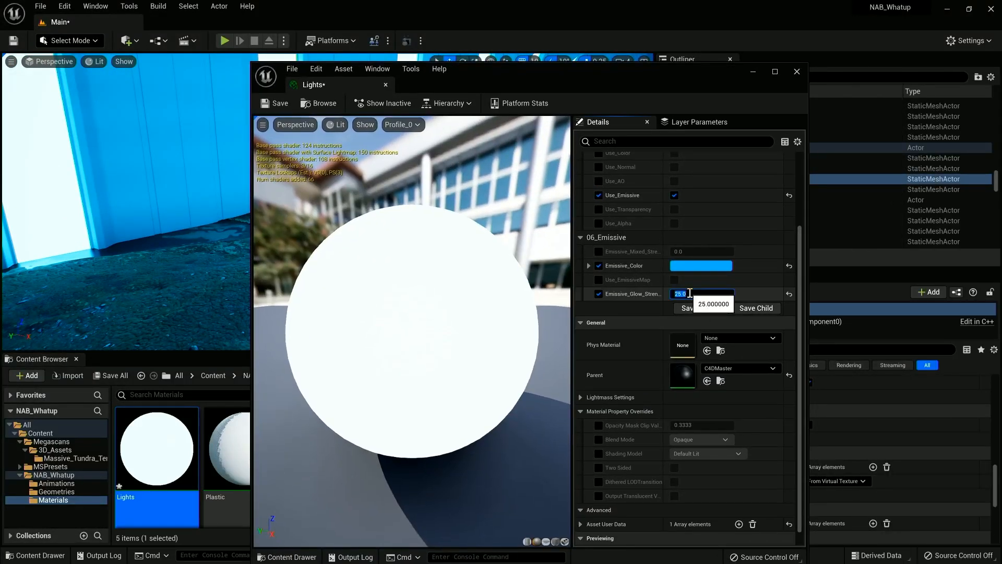
key("Return")
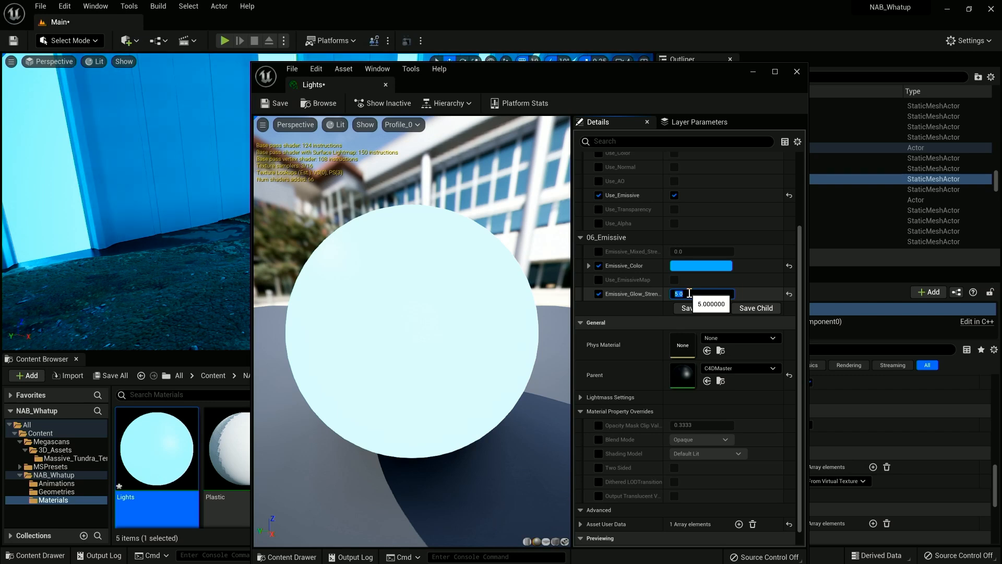
left_click(797, 72)
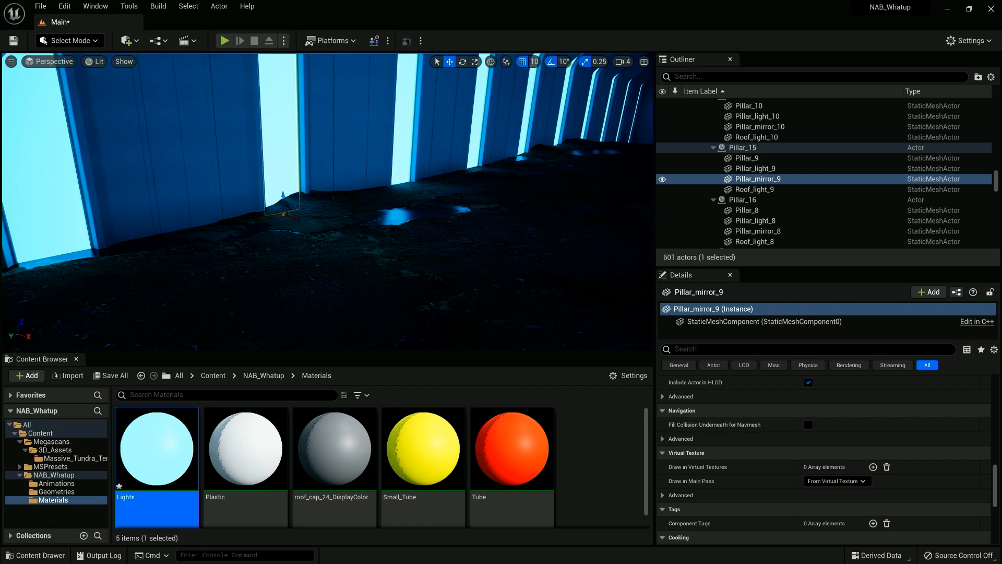
right_click_drag(328, 201, 639, 203)
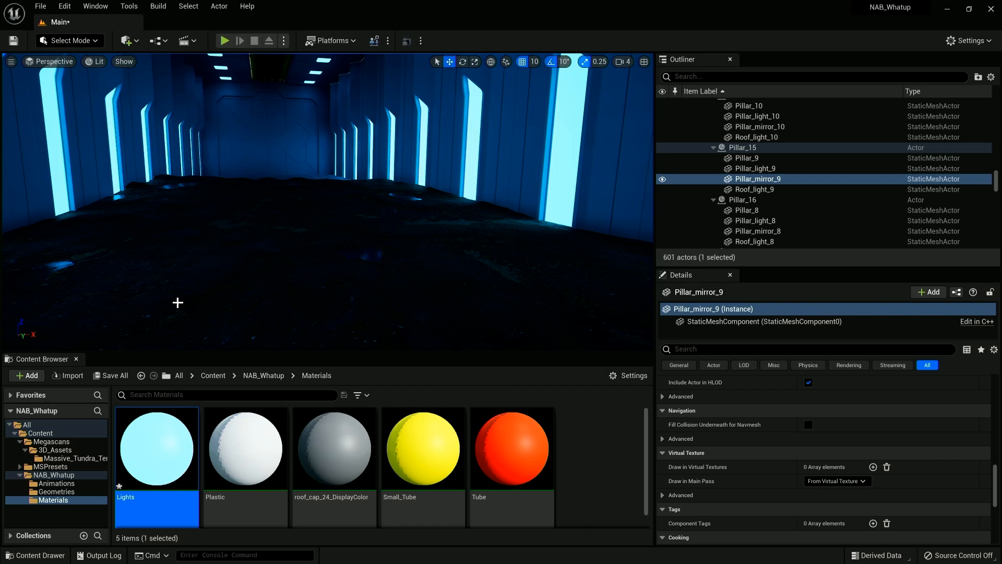
right_click_drag(340, 186, 305, 184)
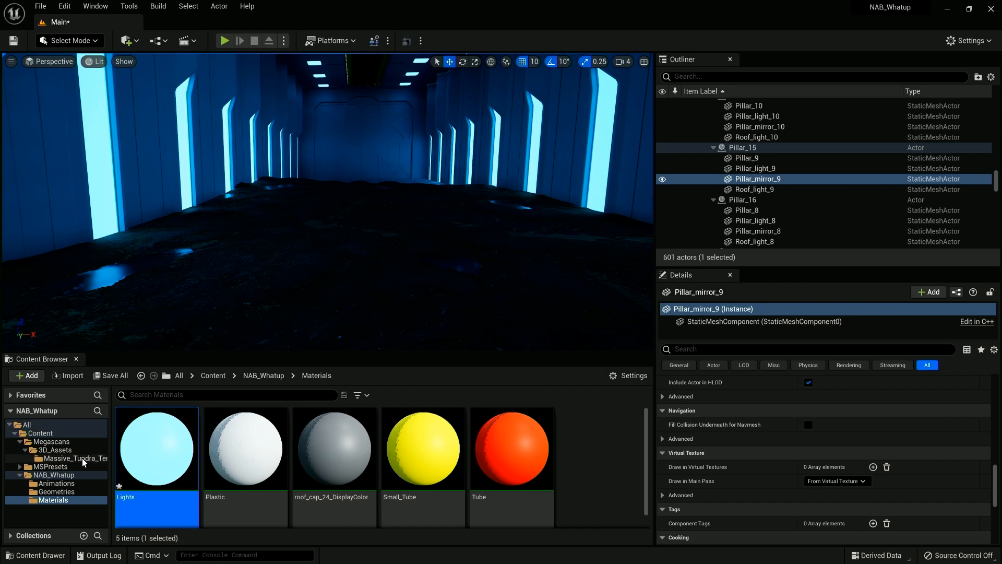
Open the NAB_Whatup level sequence from the Animations folder of the NAB_Whatup content.
left_click(41, 434)
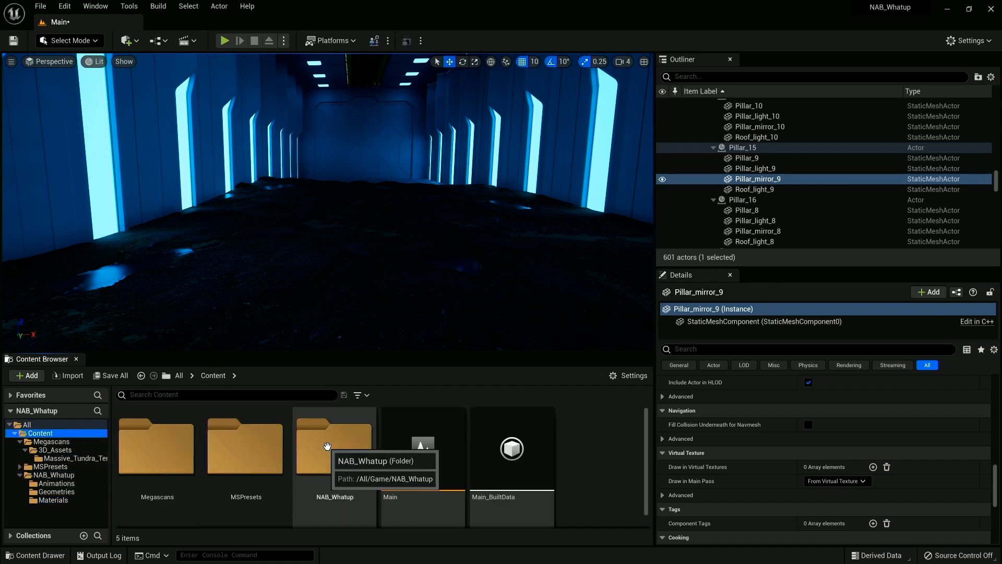
double_click(327, 446)
left_click(171, 449)
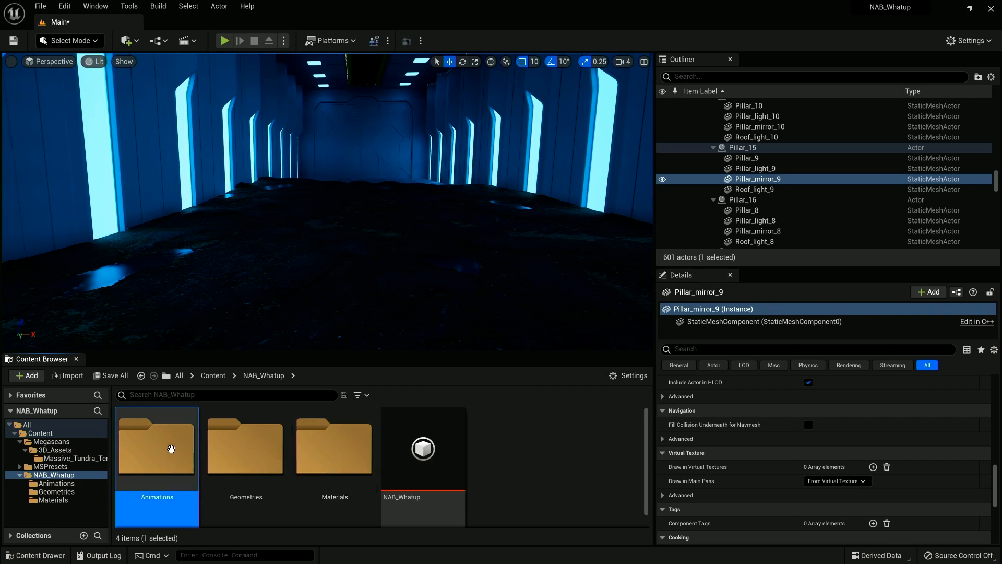
double_click(172, 449)
left_click(159, 447)
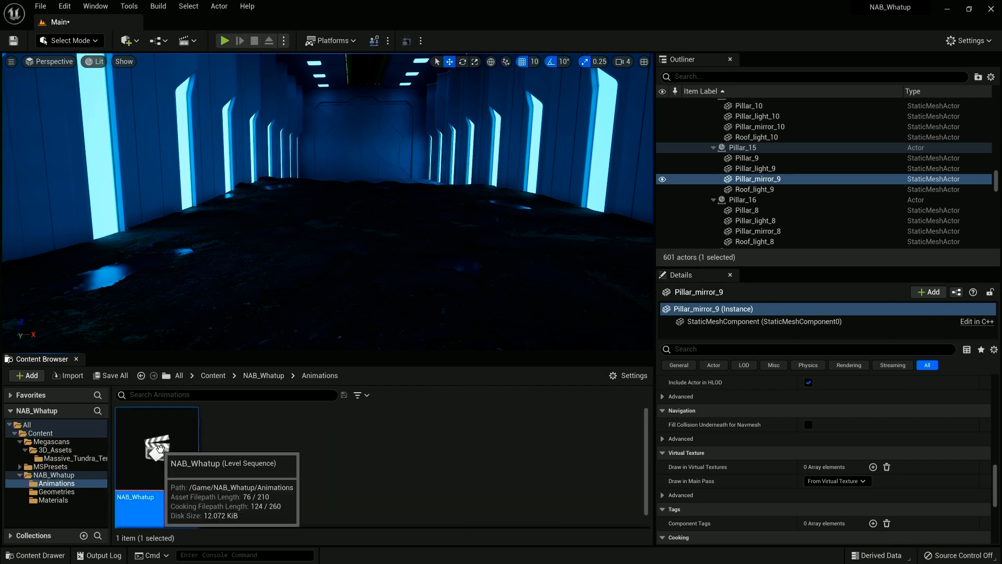
double_click(159, 448)
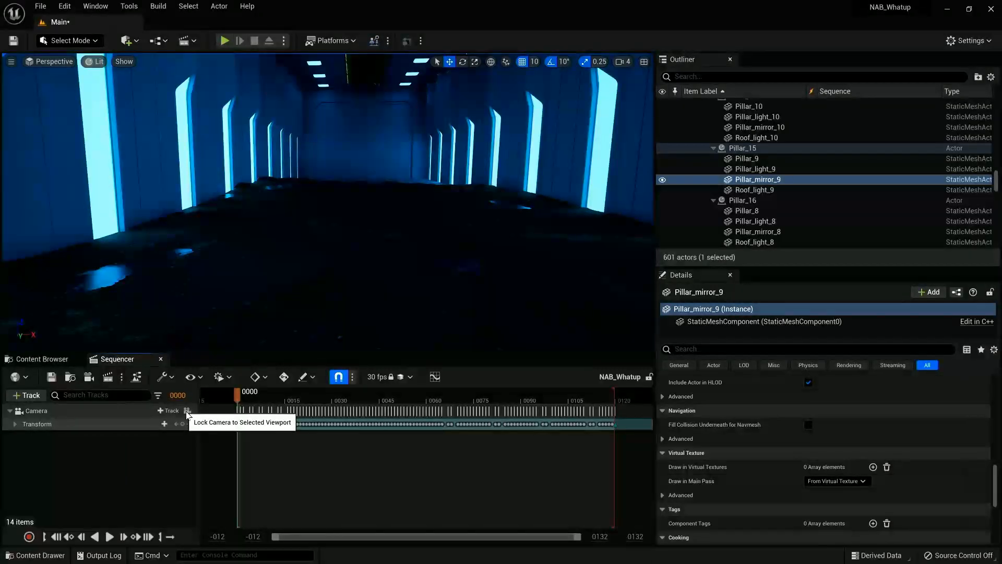
Lock the sequence's Camera to the viewport, and play and scrub through its animation.
left_click(188, 412)
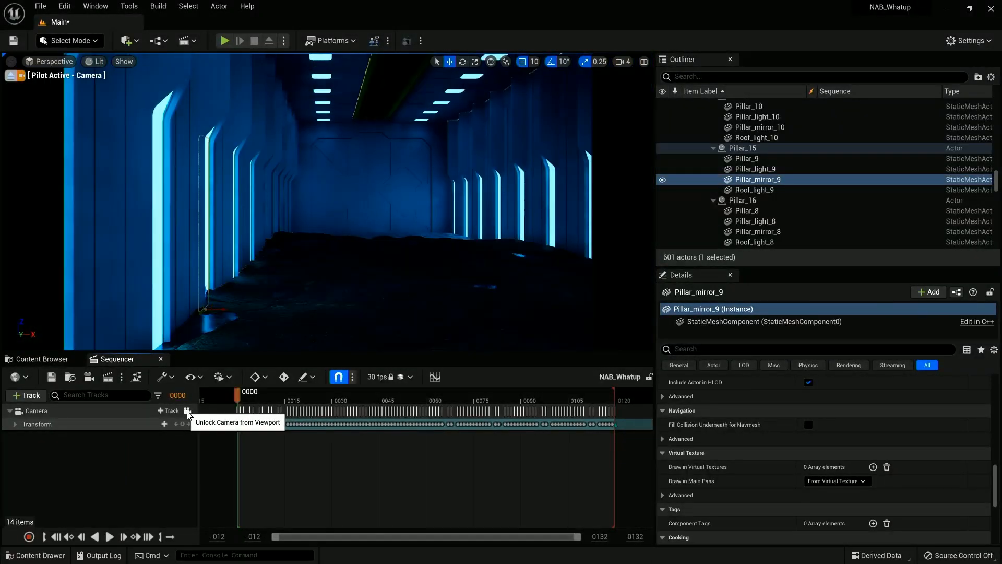
left_click(262, 400)
left_click(292, 401)
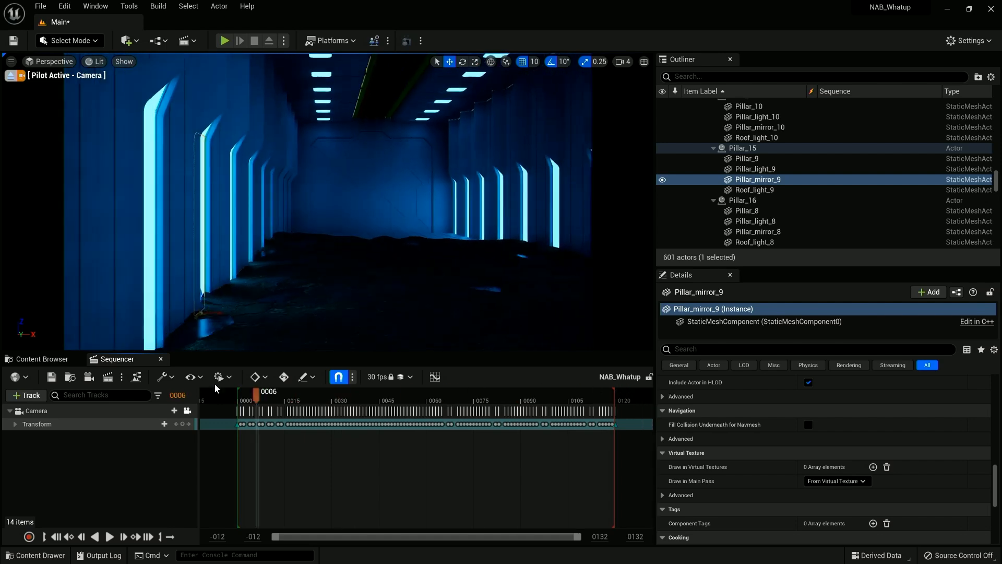
key("space")
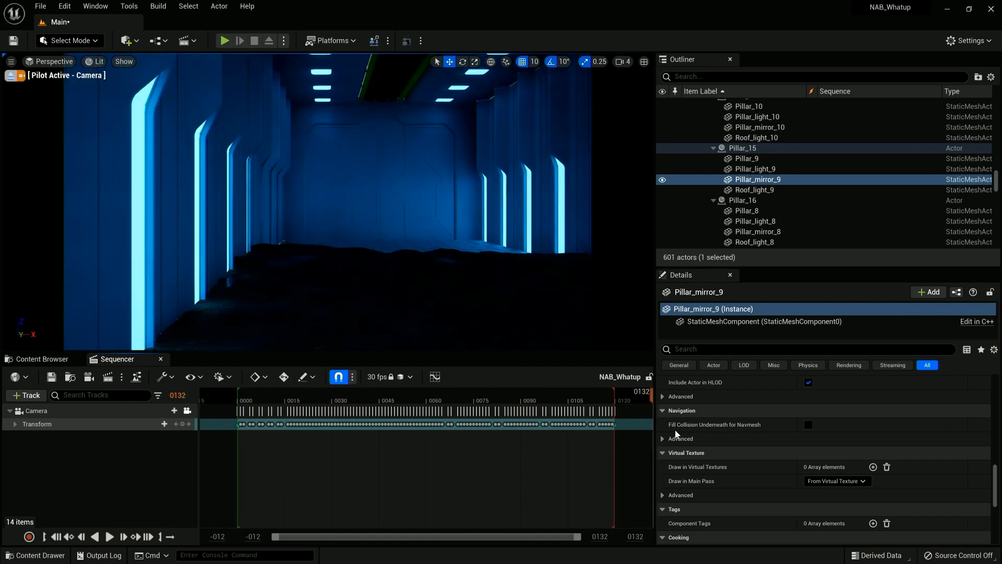
left_click_drag(445, 425, 294, 424)
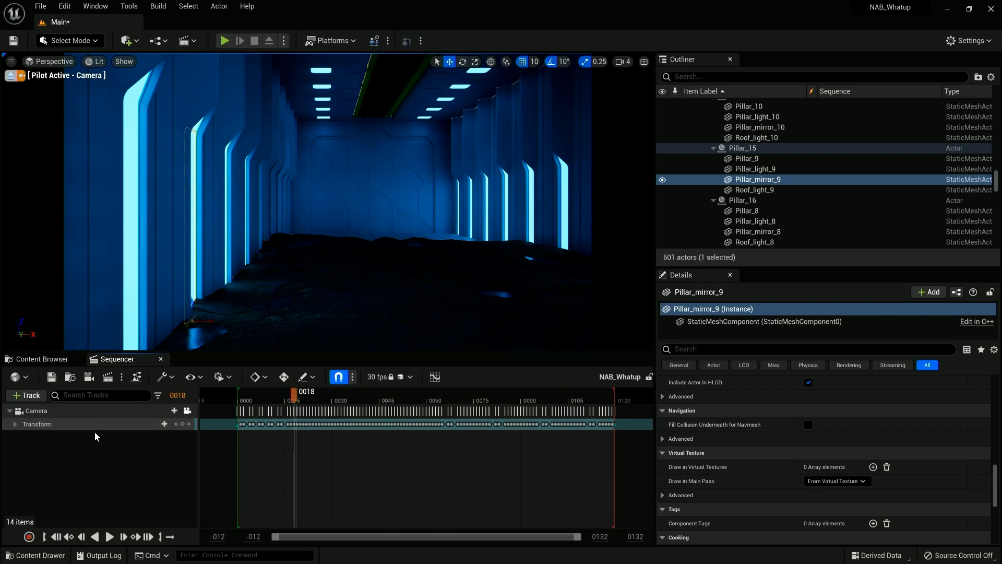
Select the sequence's Camera, unlock it from the viewport, and shift it along X to about -384.58.
left_click(43, 414)
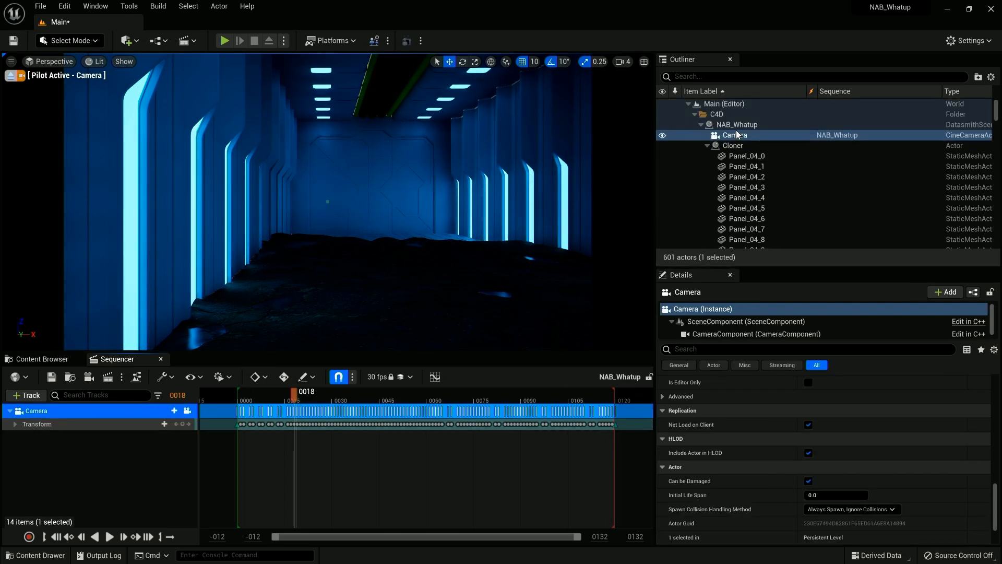
left_click_drag(995, 502, 999, 384)
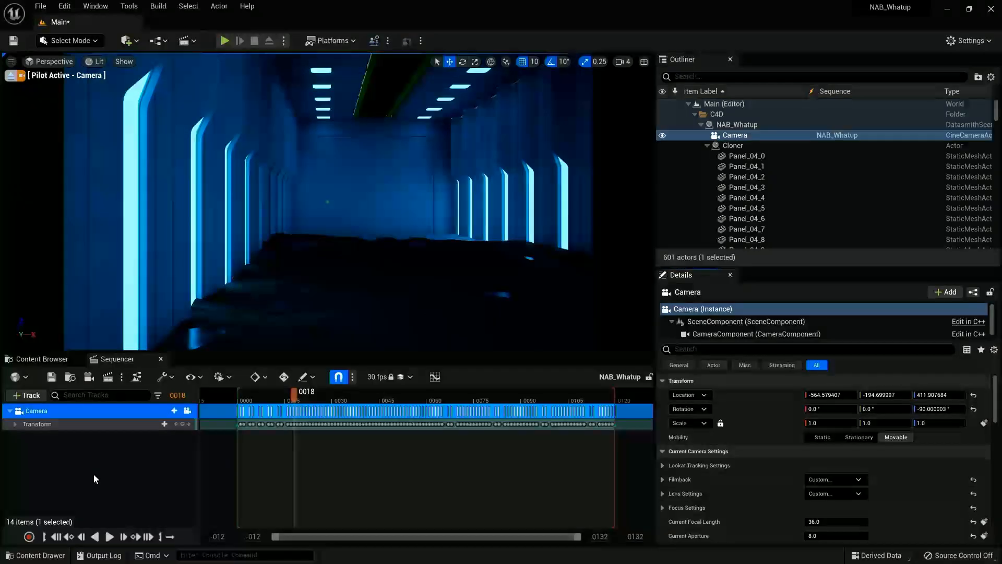
left_click(187, 412)
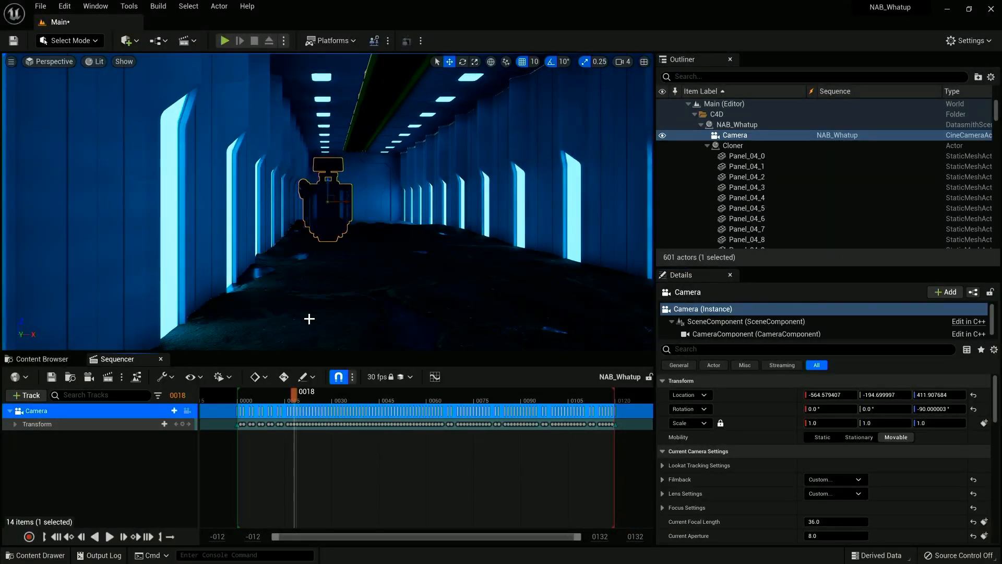
left_click_drag(348, 203, 498, 217)
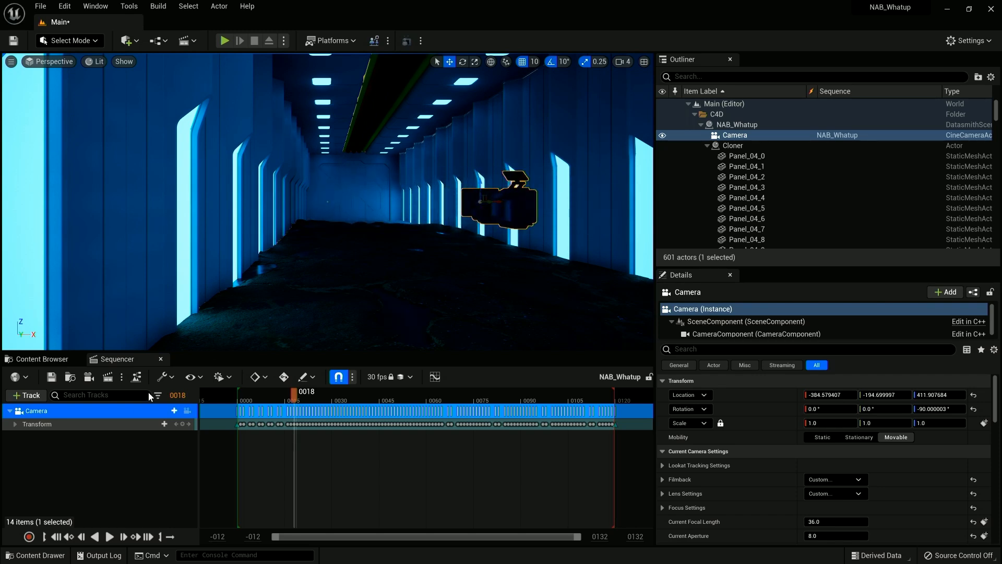
Lock the Camera back to the viewport and return the sequence to frame 0.
left_click(188, 412)
left_click_drag(268, 402, 179, 448)
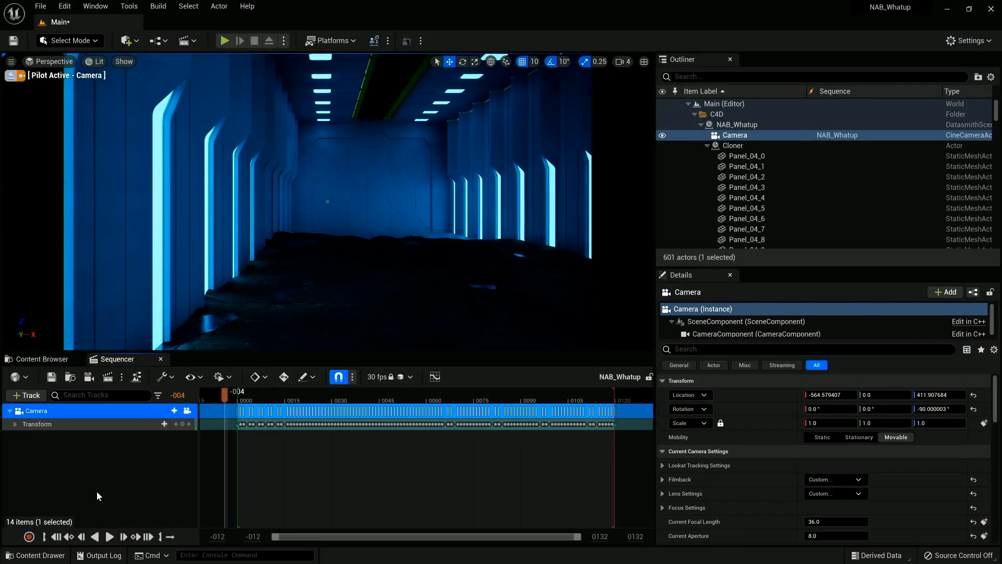
left_click(66, 537)
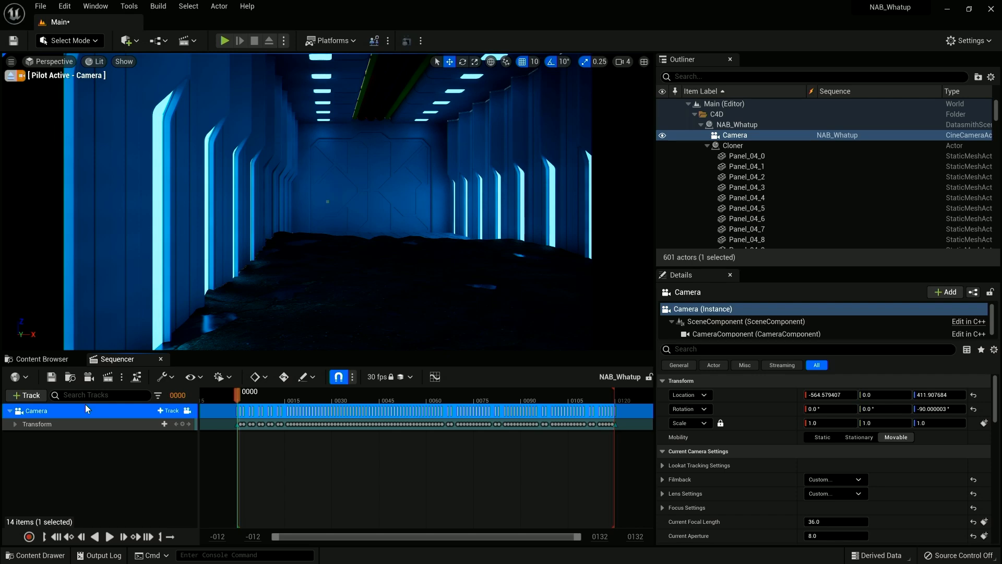
Add a Camera Cut Track to the sequence and assign the Camera to it.
left_click(37, 397)
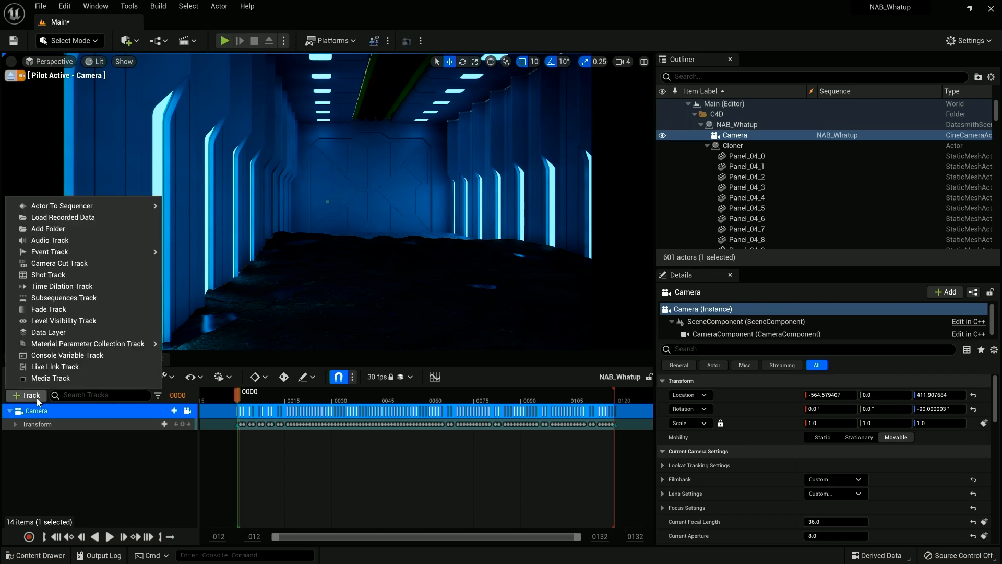
left_click(87, 264)
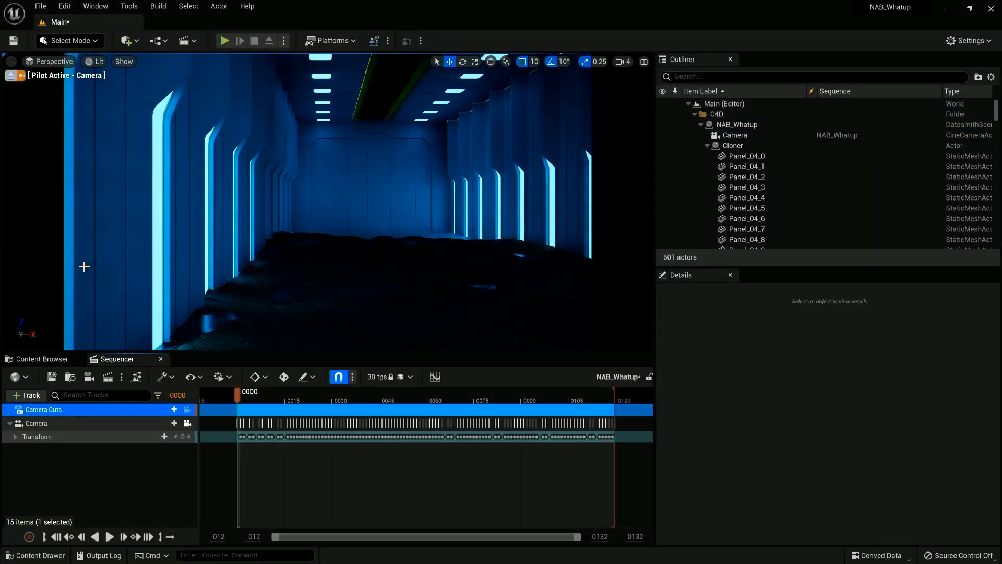
left_click(165, 410)
left_click(189, 446)
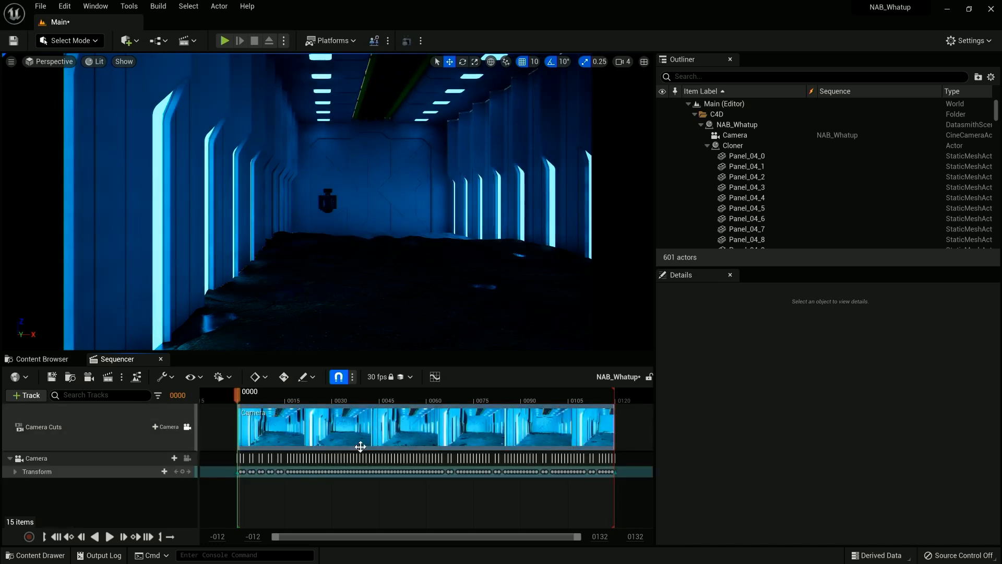
Trim the camera cut to end at frame 49, extend it back to frame 120, and scrub through it.
left_click_drag(252, 401, 394, 413)
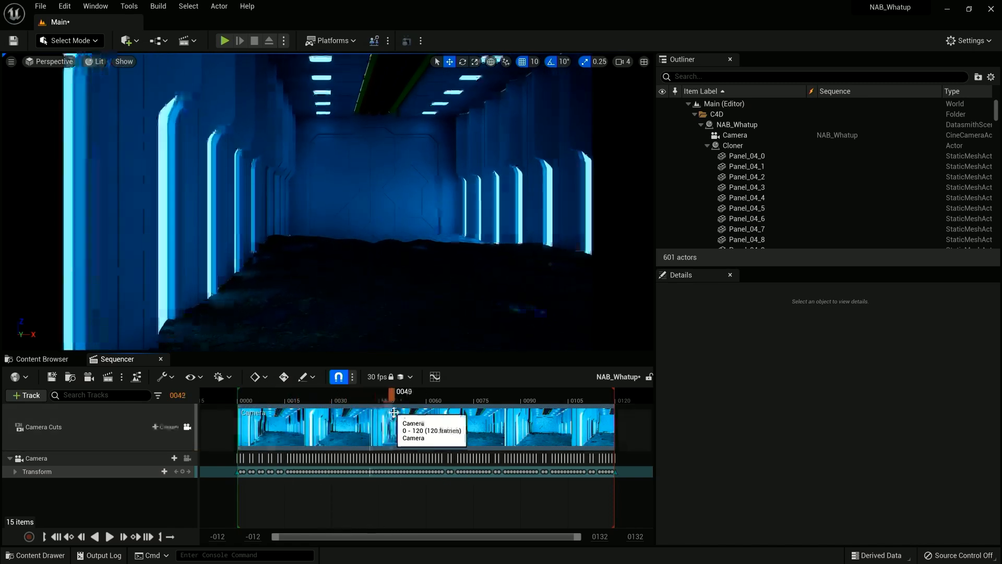
left_click_drag(615, 430, 393, 431)
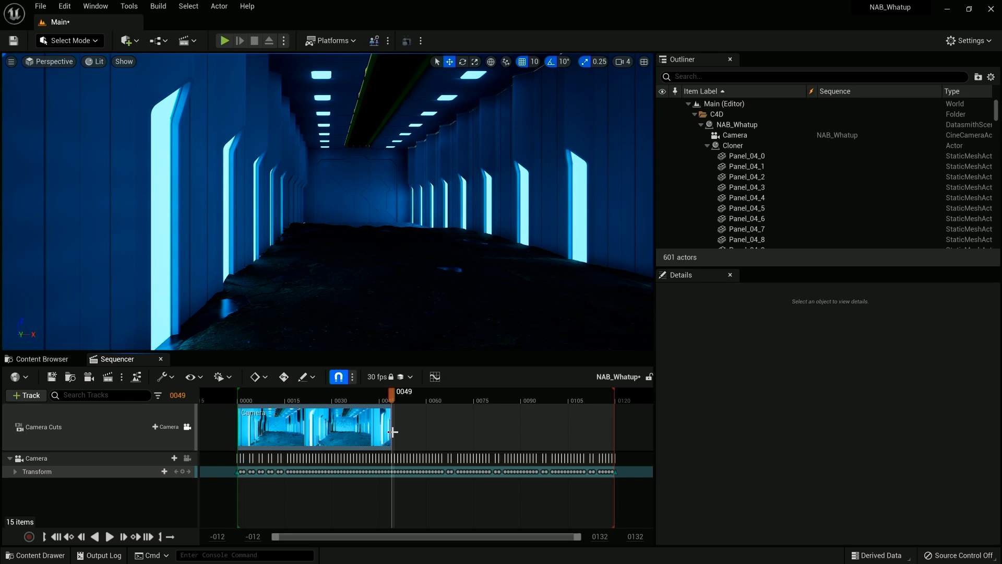
left_click_drag(393, 431, 615, 432)
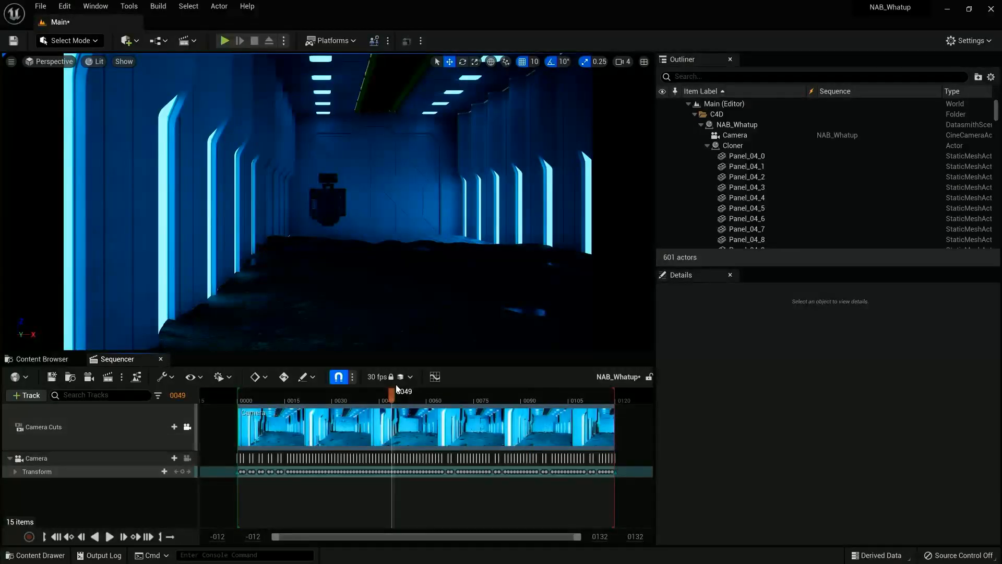
left_click_drag(391, 394, 374, 423)
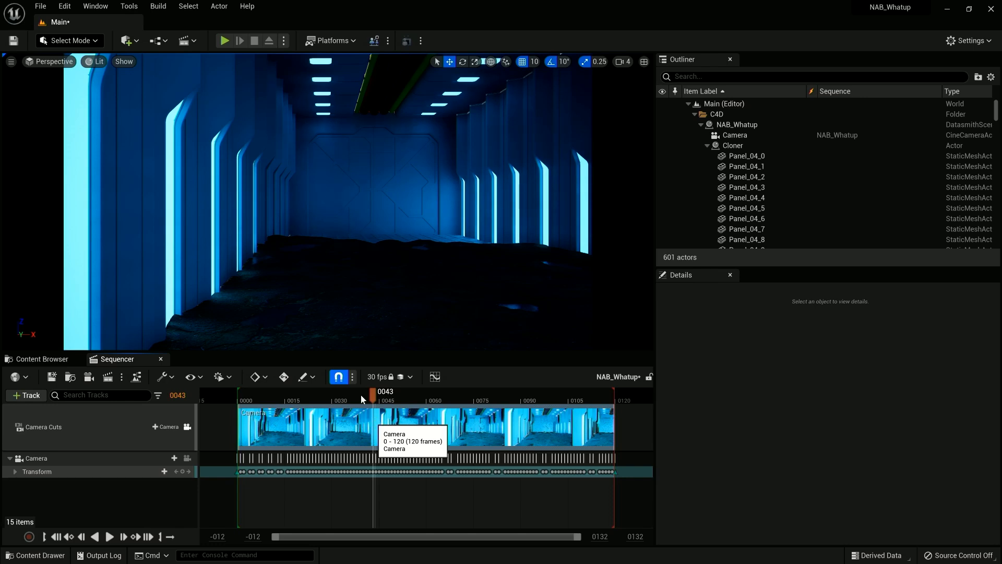
Move the sequence playhead to frame 42 and save all modified content, including the level and the sequence.
mouse_move(372, 396)
left_mouse_down()
mouse_move(459, 407)
mouse_move(374, 399)
left_mouse_up()
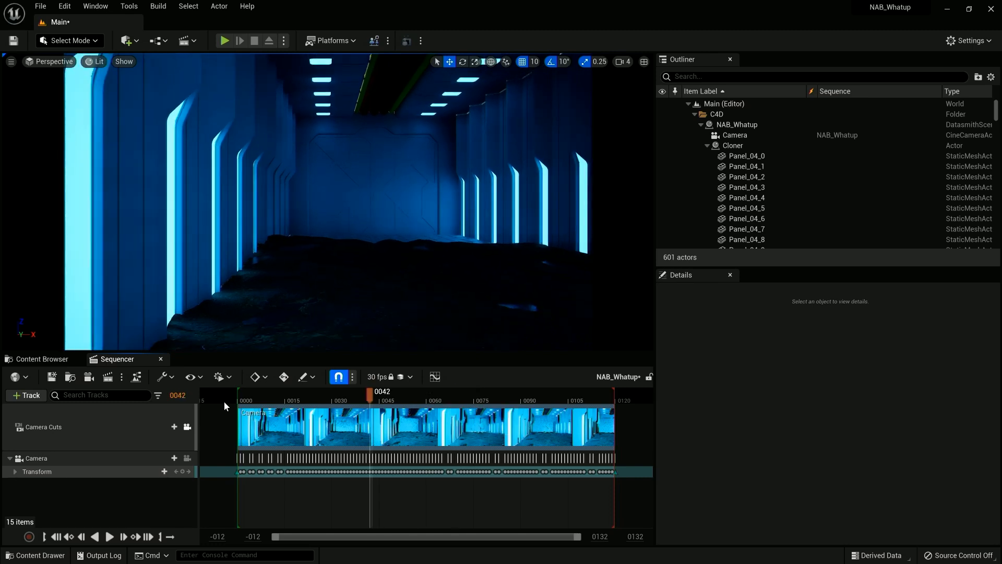
left_click(31, 359)
left_click(114, 376)
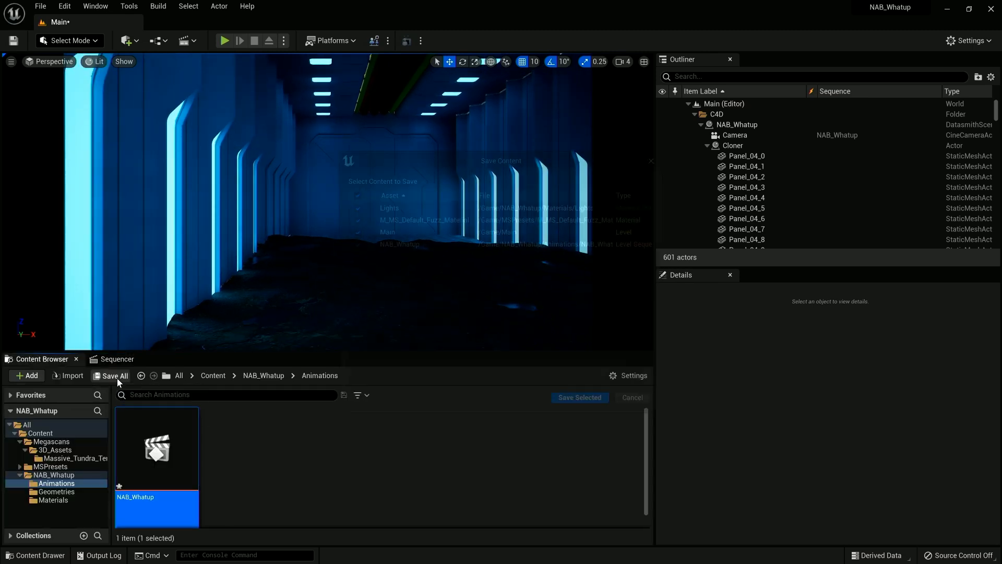
left_click(578, 403)
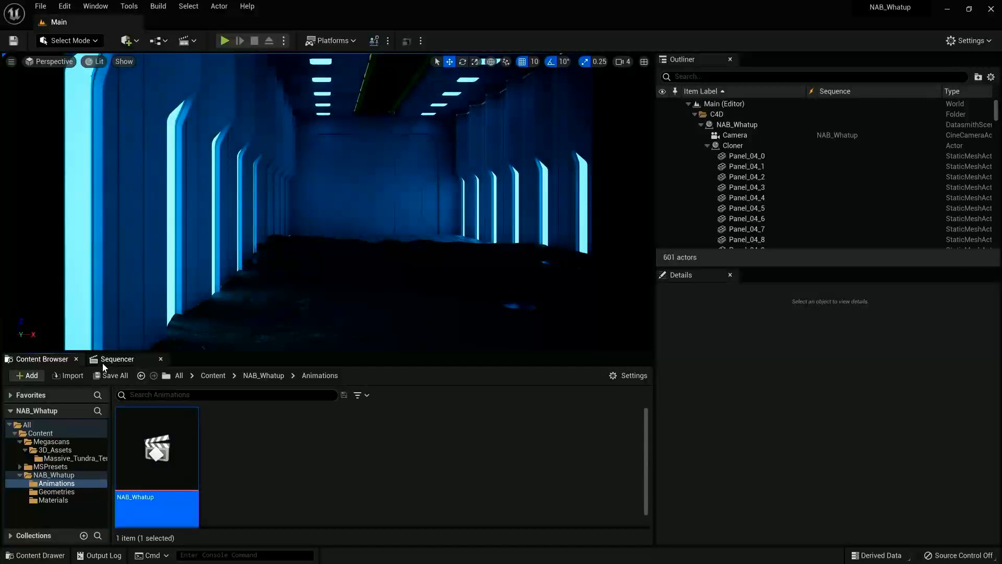
Send the NAB_Whatup sequence to the Movie Render Queue and show the Output settings of its render configuration.
left_click(117, 359)
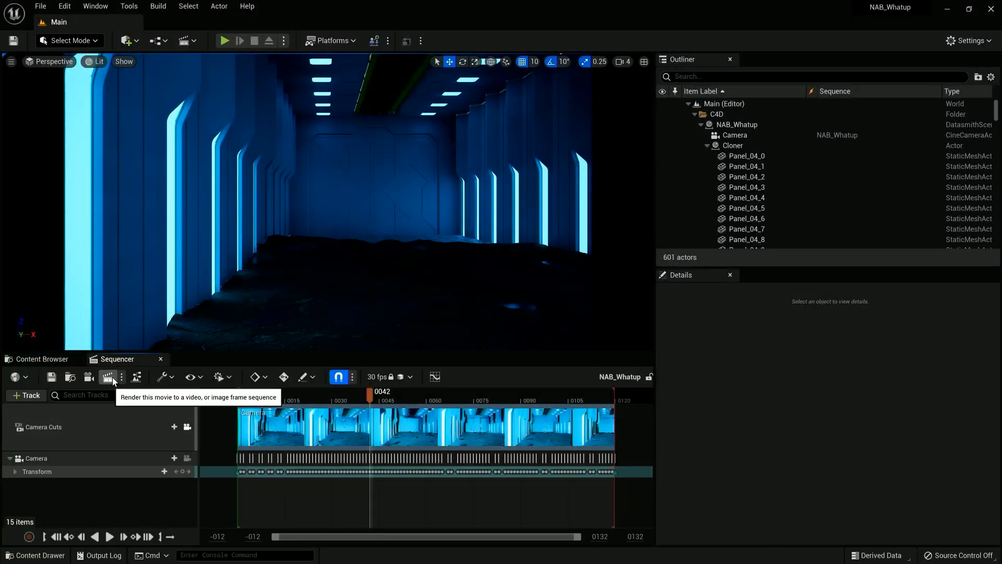
left_click(108, 377)
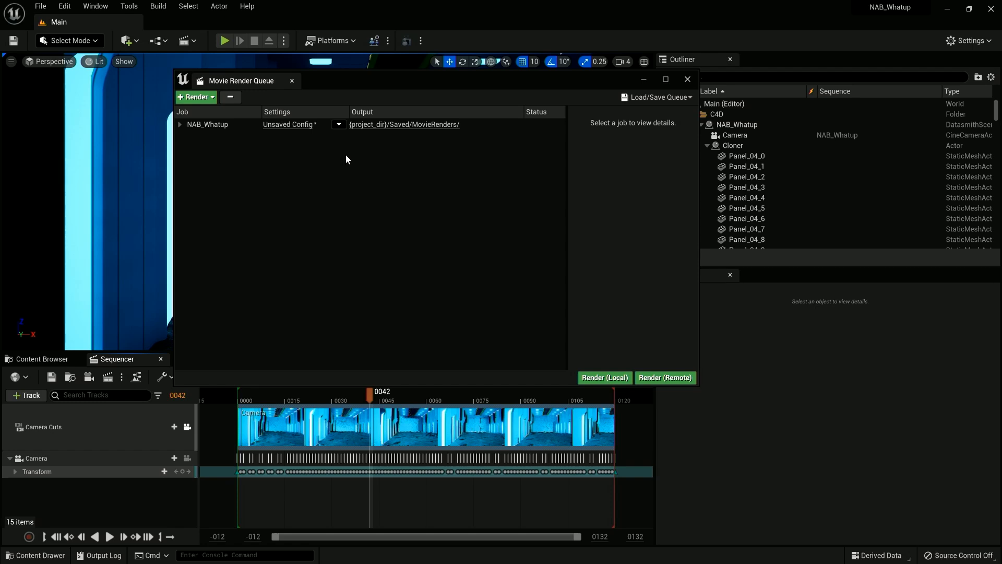
left_click(288, 125)
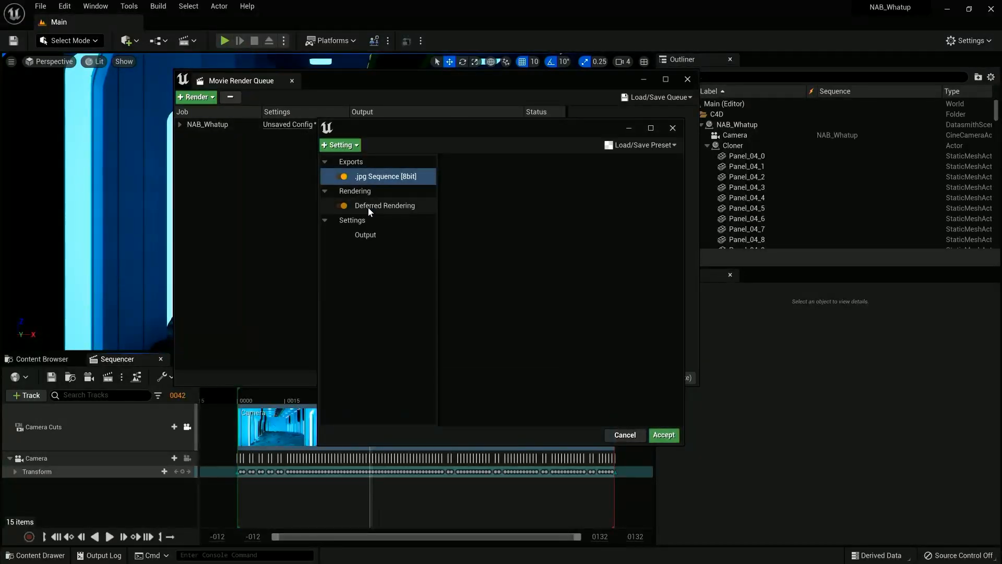
left_click(348, 148)
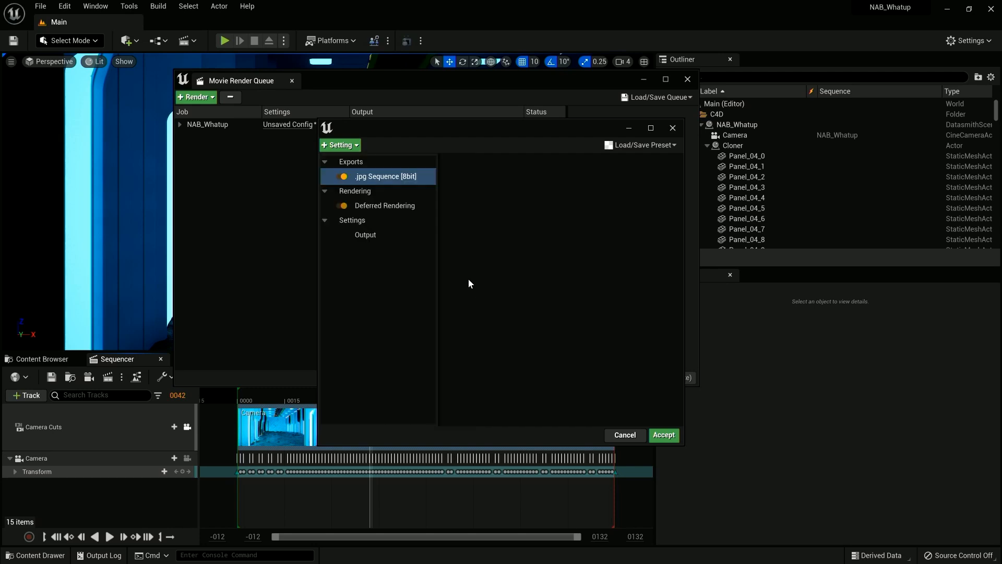
left_click_drag(465, 124, 321, 97)
left_click(231, 206)
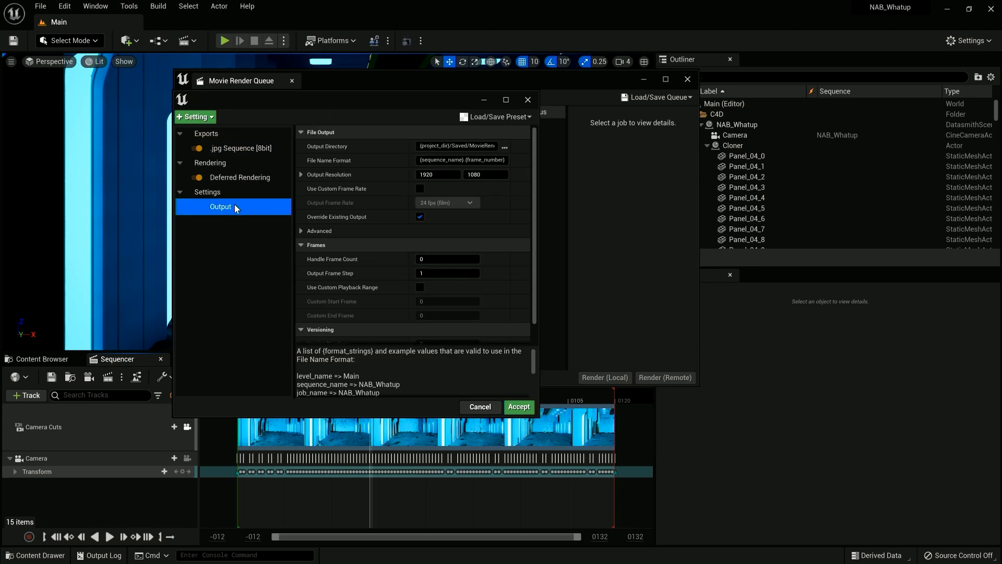
Create a RENDER folder on the Desktop and set it as the render's output directory.
left_click(504, 148)
left_click(214, 229)
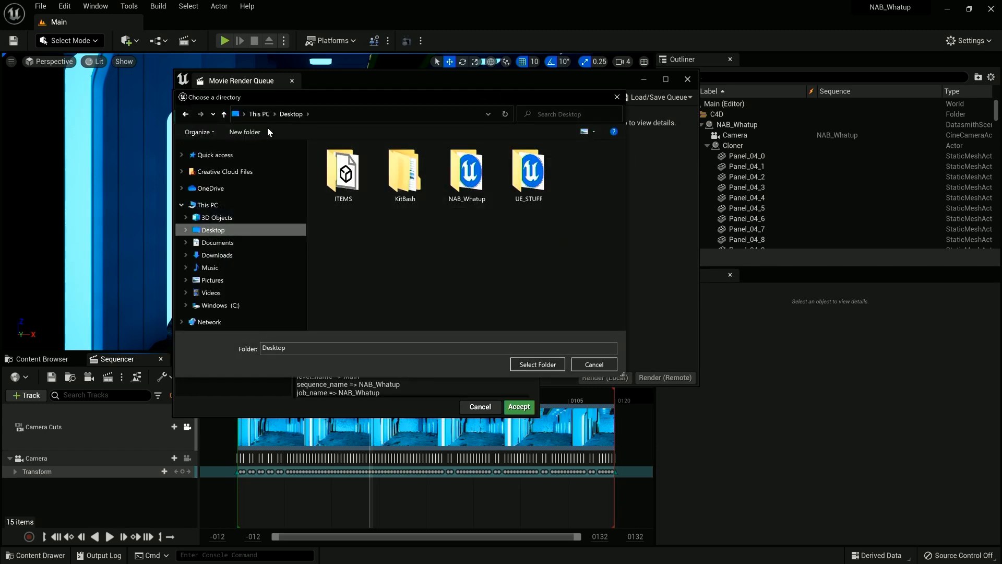
left_click(250, 131)
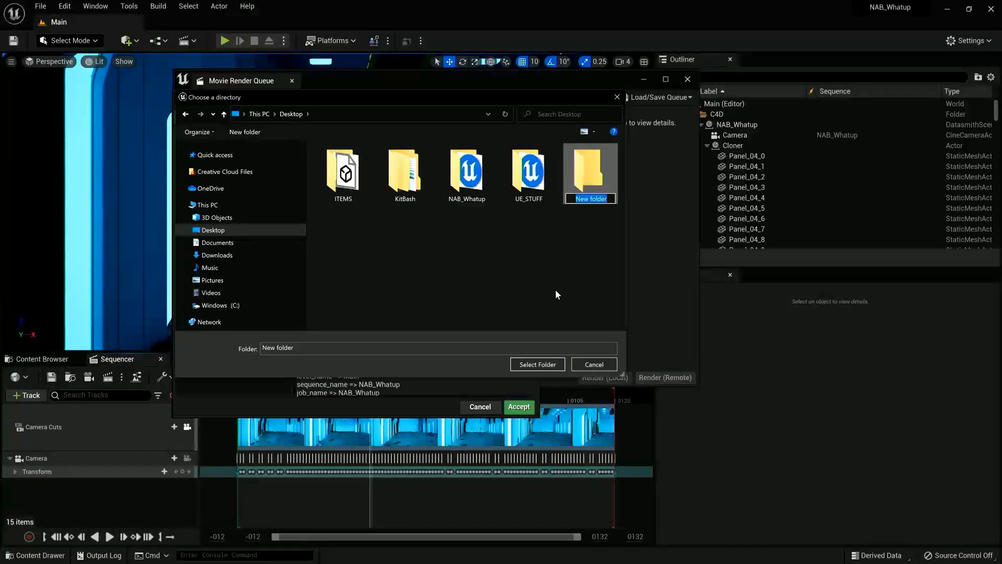
type("RENE")
type("DER")
key("Return")
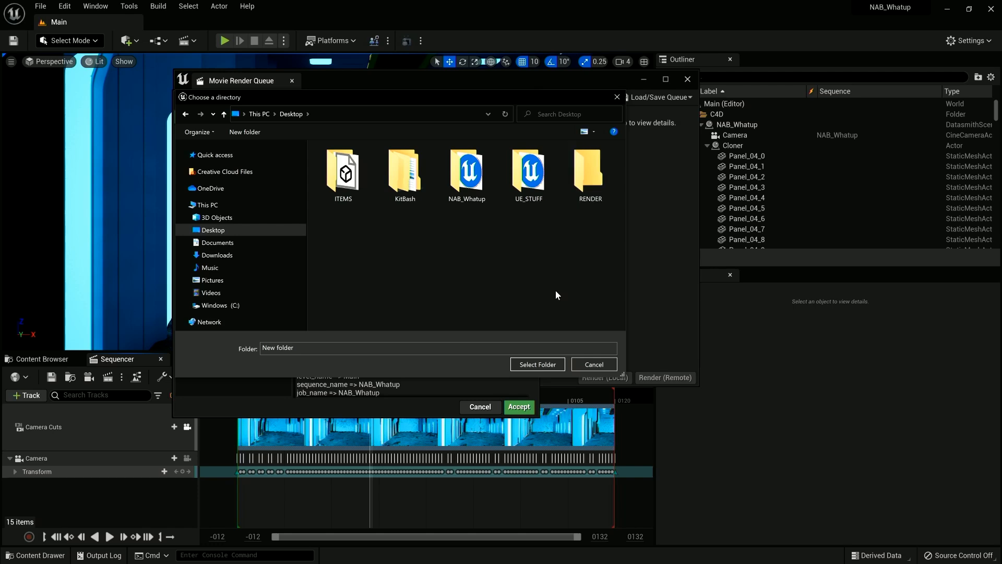
double_click(582, 193)
left_click(546, 368)
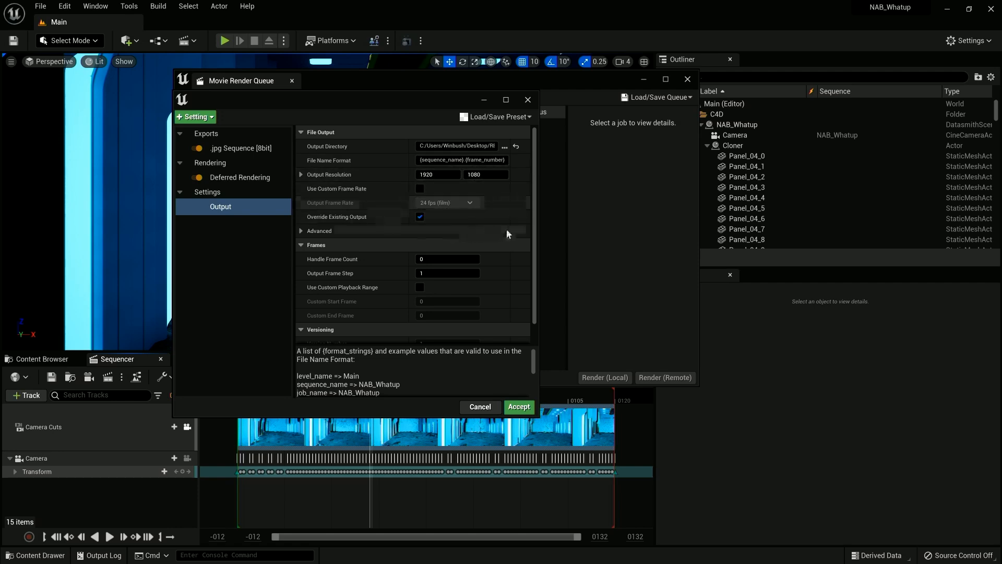
Accept the output settings and render the NAB_Whatup job locally.
scroll(530, 285, "down", 2)
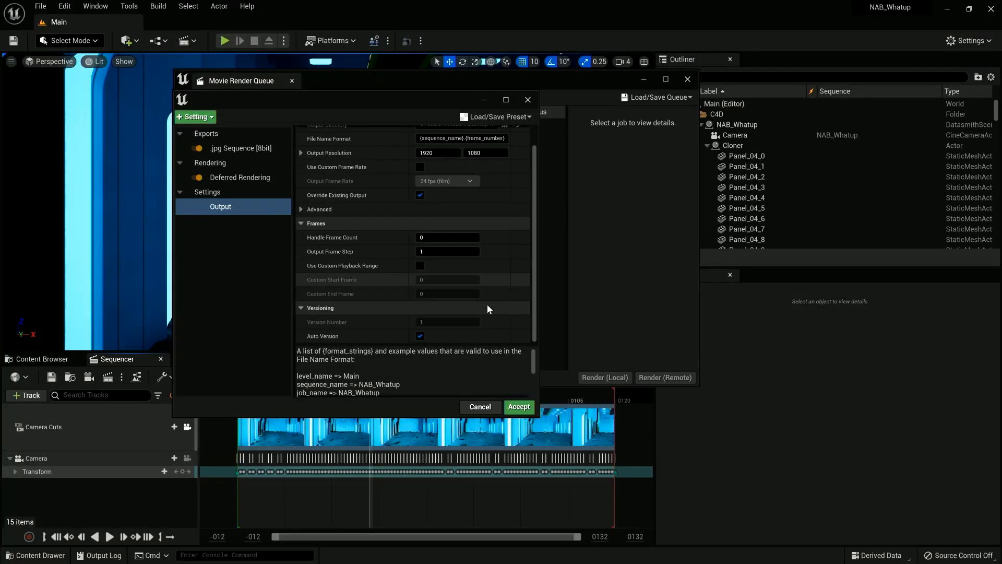
left_click(519, 406)
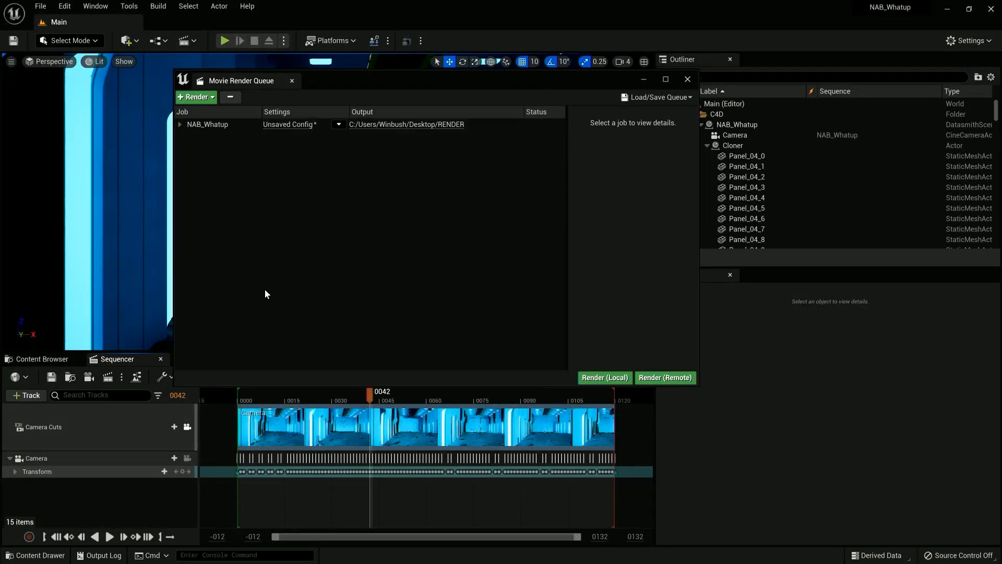
left_click(598, 378)
Switch to File Explorer, browse the rendered frames in the Desktop's RENDER folder, and view NAB_Whatup.0108.jpeg in Photos.
key("super")
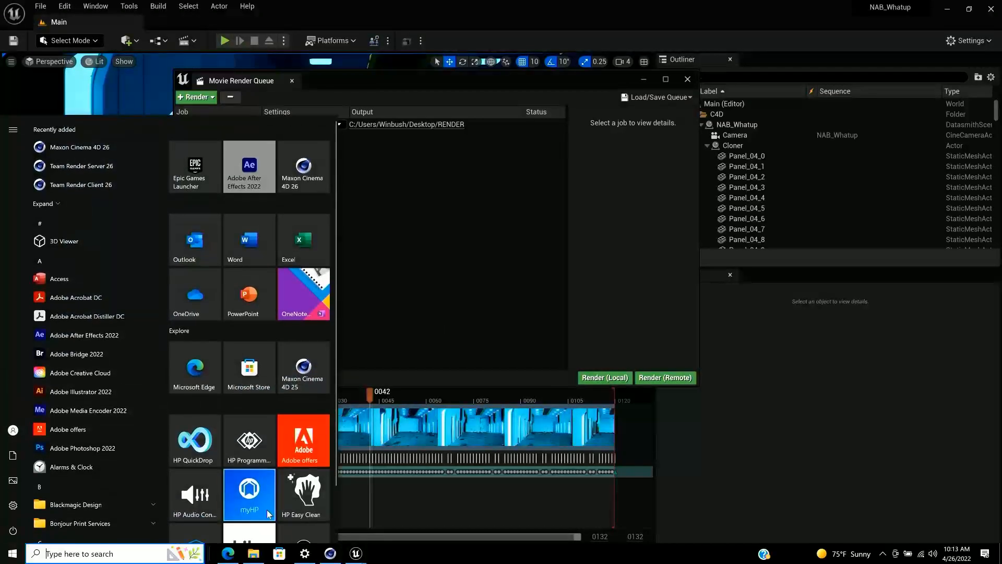
left_click(253, 561)
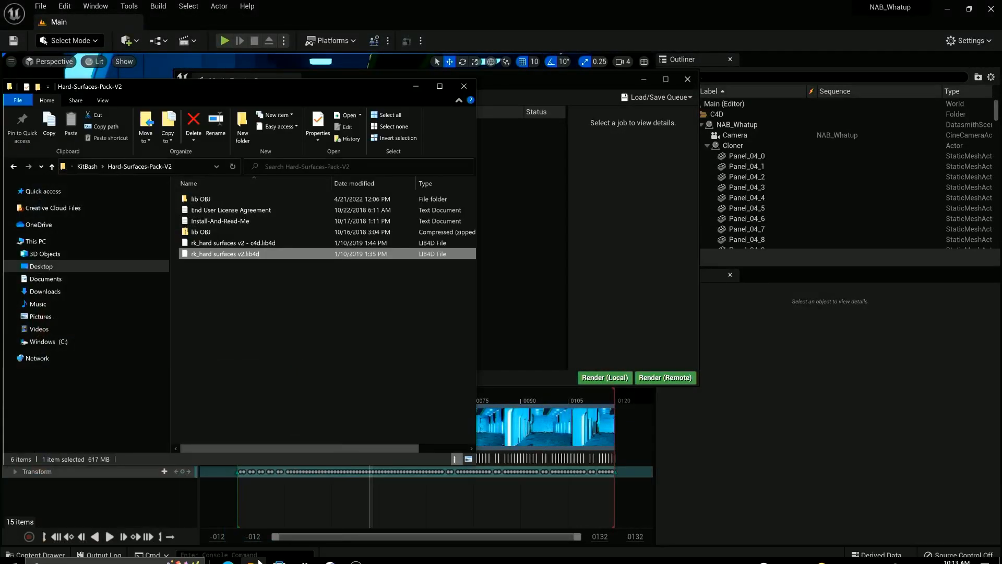
left_click(55, 265)
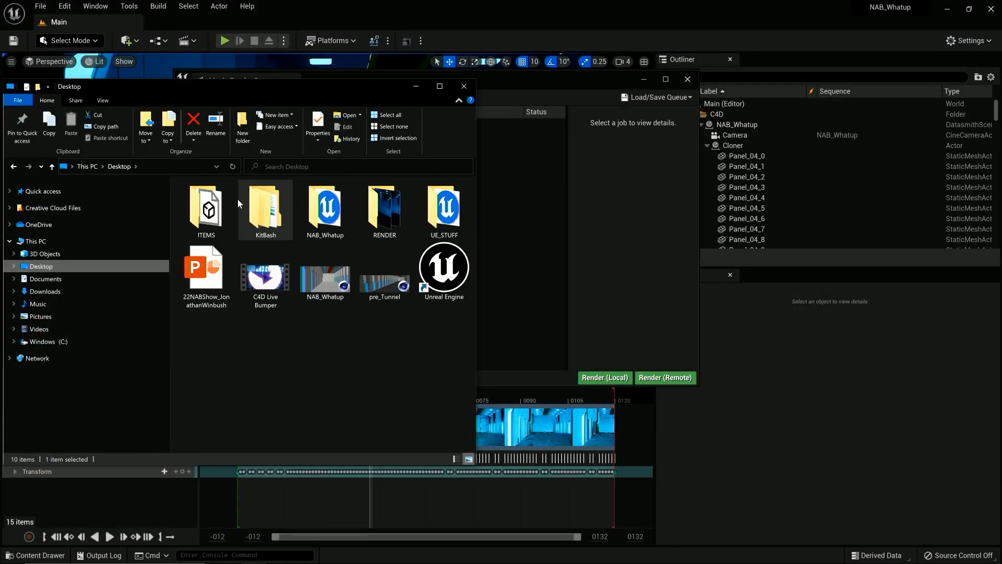
double_click(397, 201)
scroll(364, 265, "down", 5)
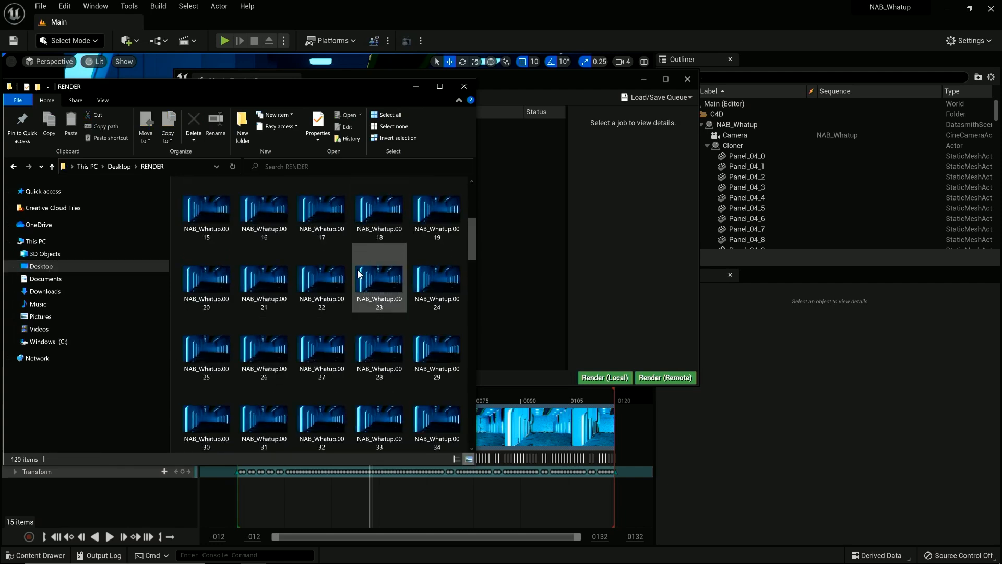
scroll(360, 277, "down", 9)
double_click(371, 290)
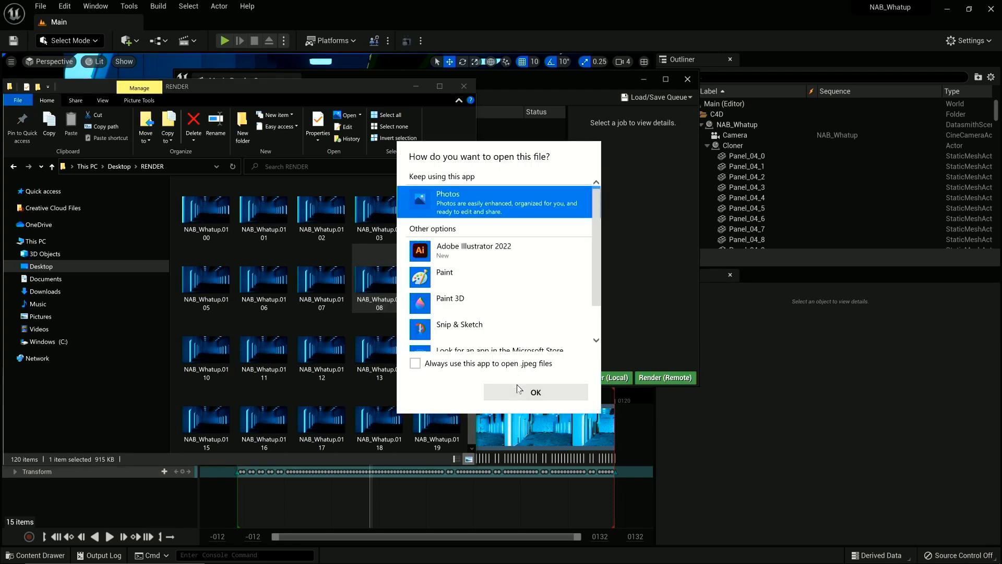
left_click(522, 391)
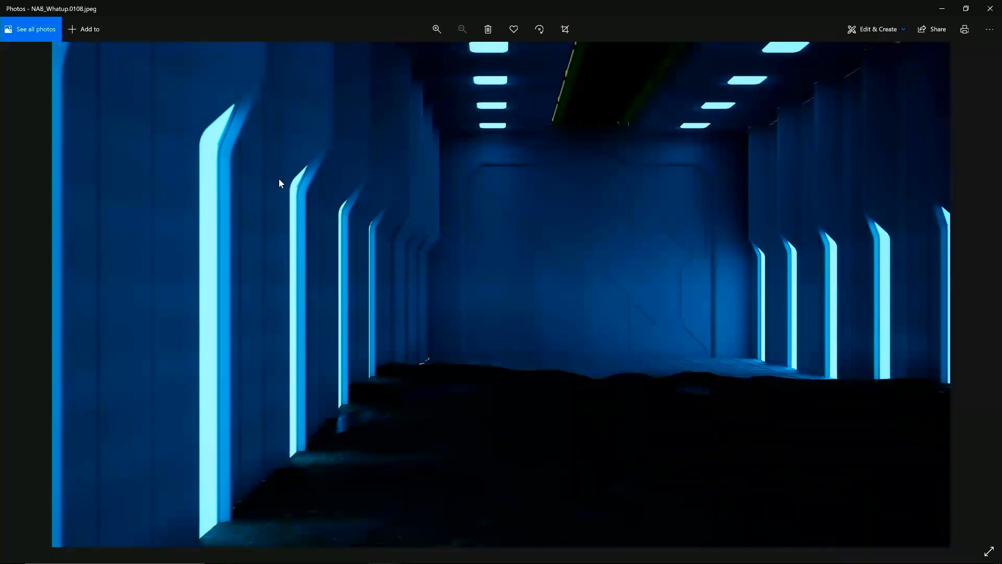
View NAB_Whatup.0103.jpeg in Photos, and close the image, the RENDER folder and the Movie Render Queue.
left_click(986, 5)
left_click(368, 219)
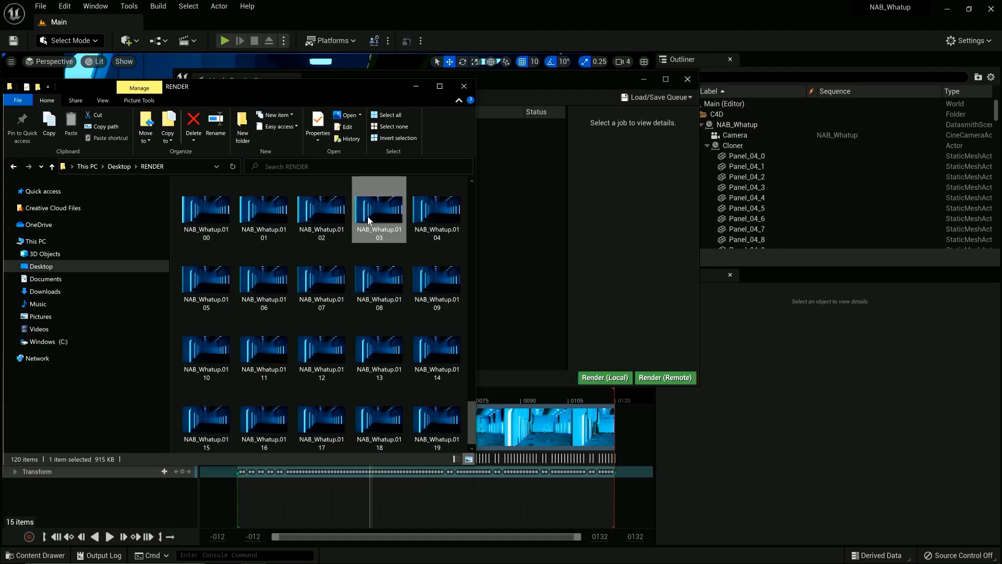
double_click(368, 219)
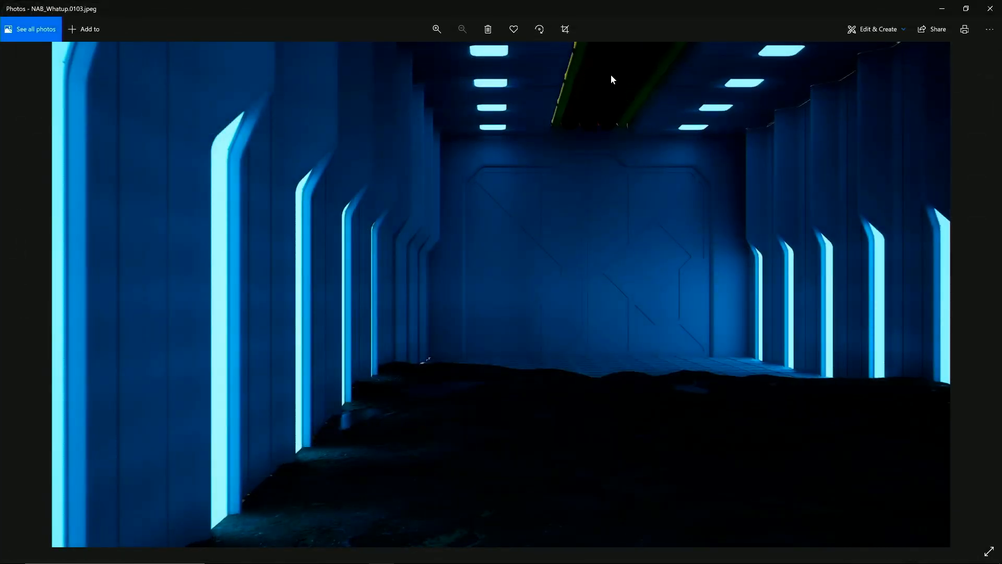
left_click(990, 8)
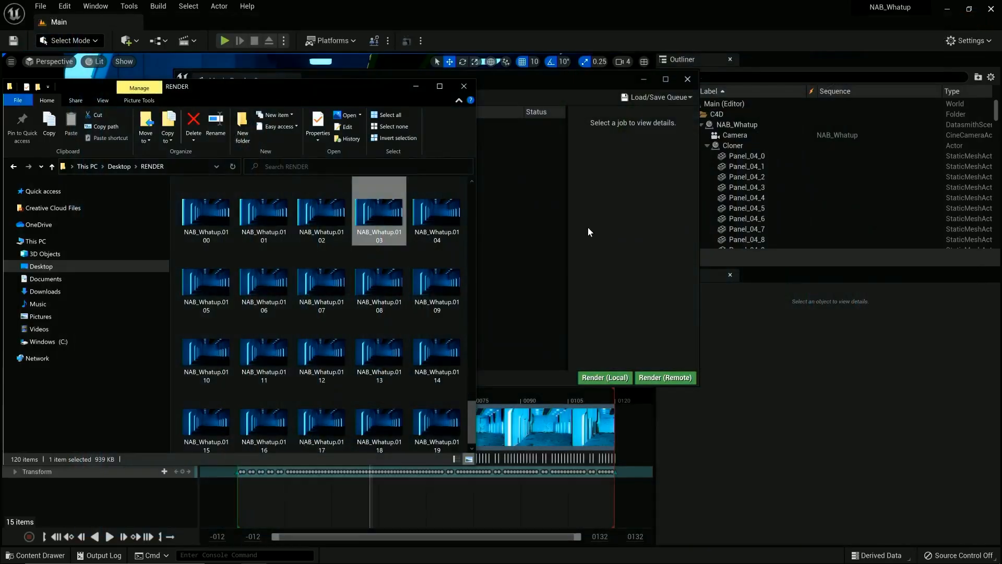
left_click(462, 88)
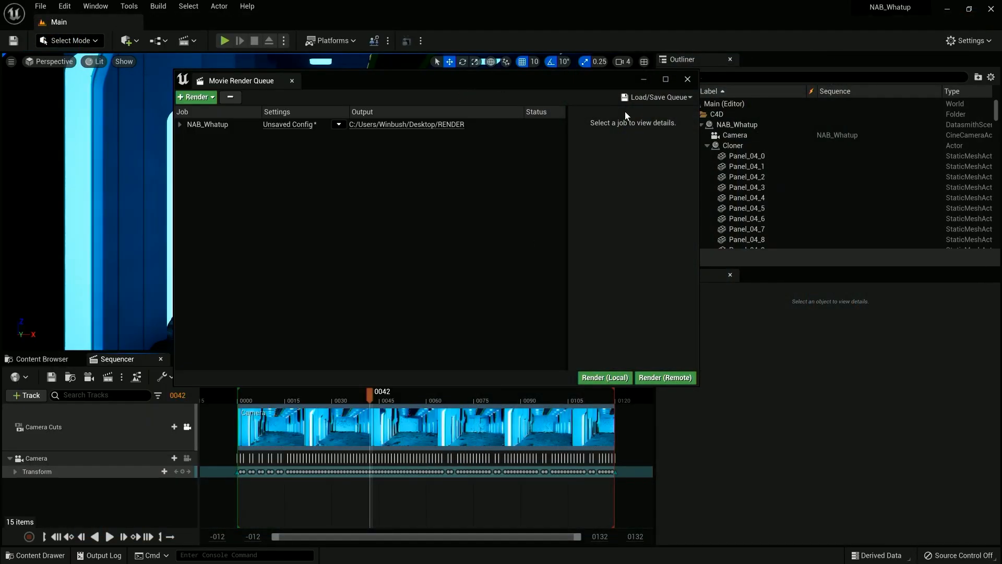
left_click(688, 80)
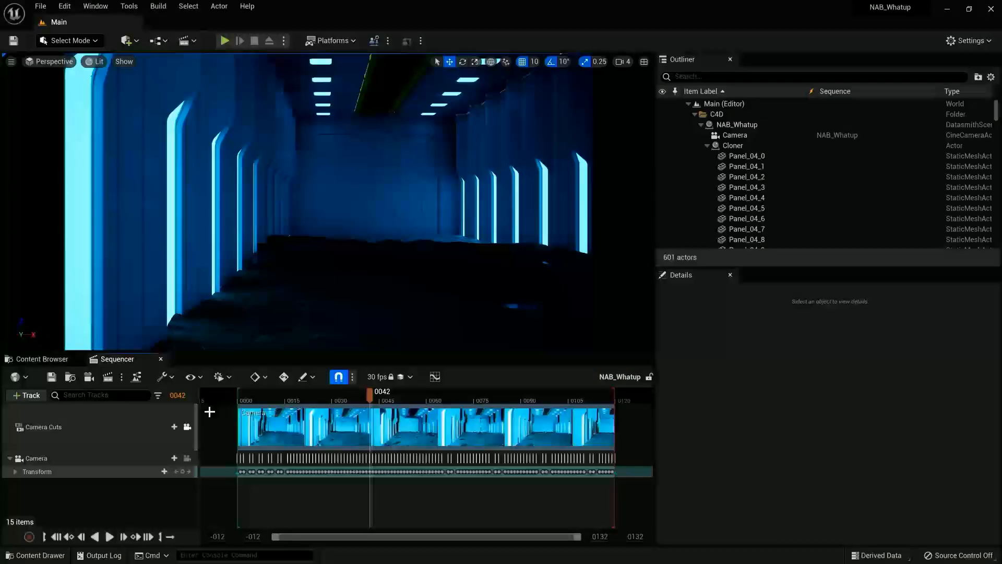
Unlock the viewport from the camera cuts and select the small_pipe_7 mesh along the corridor ceiling.
left_click(187, 427)
left_click_drag(373, 286, 349, 115)
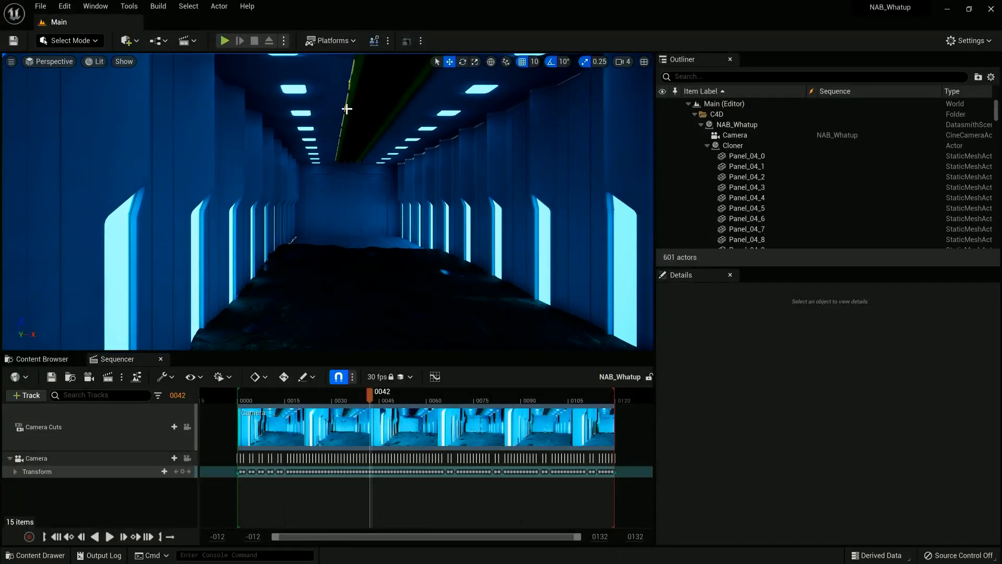
left_click(348, 109)
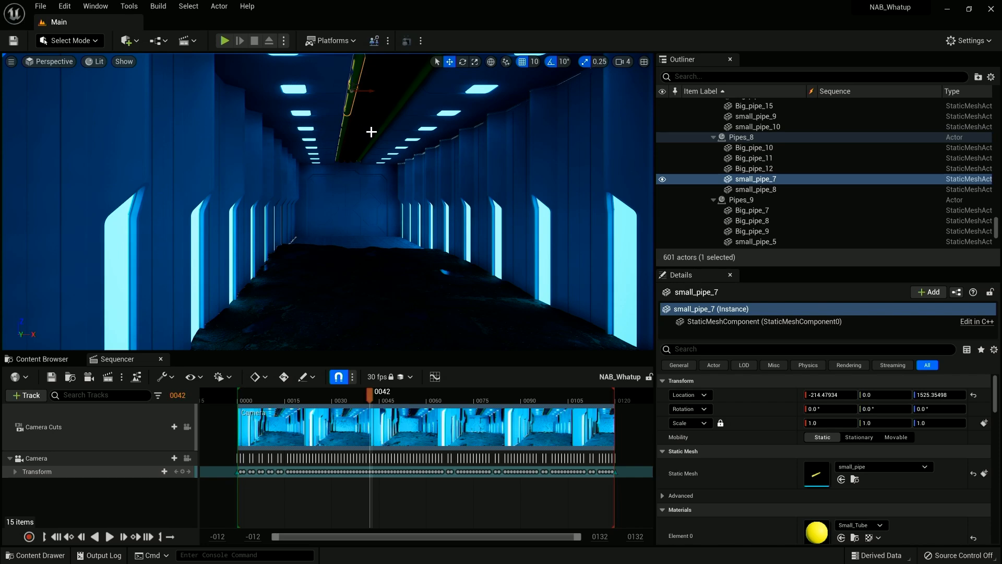
Add the downloaded Brushed Steel surface from Quixel Bridge at High Quality and select its material instance in the project.
left_click(42, 360)
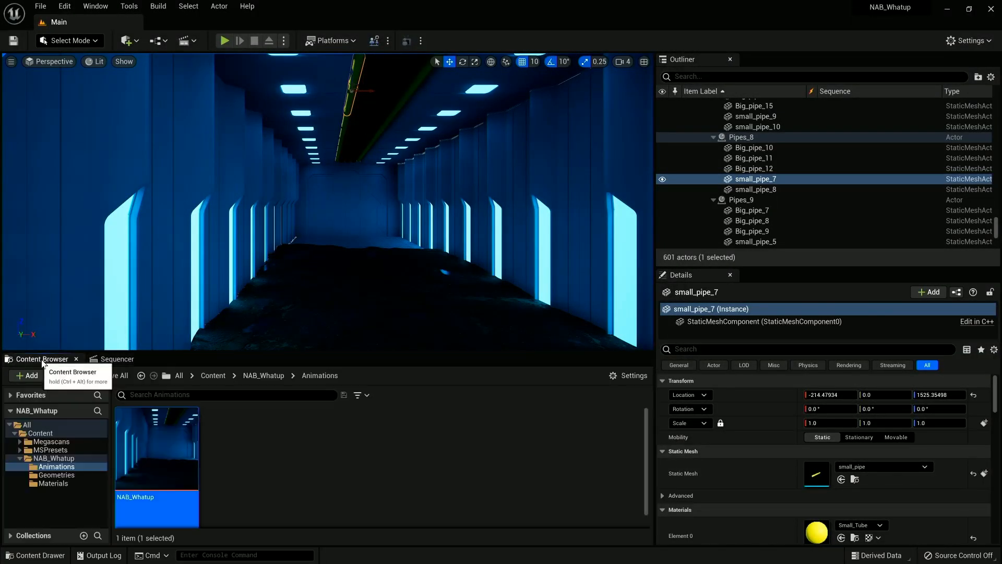
left_click(128, 41)
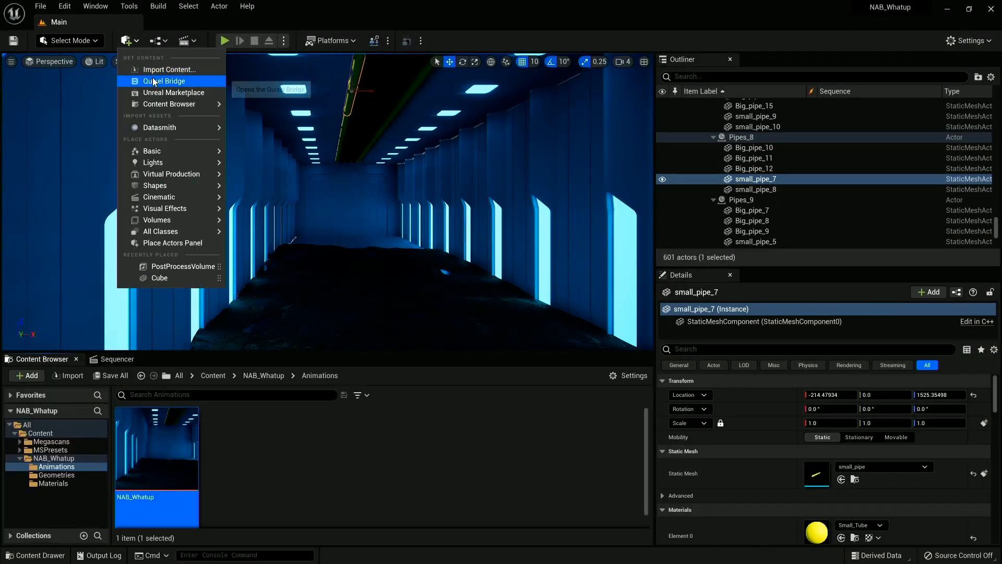
left_click(171, 82)
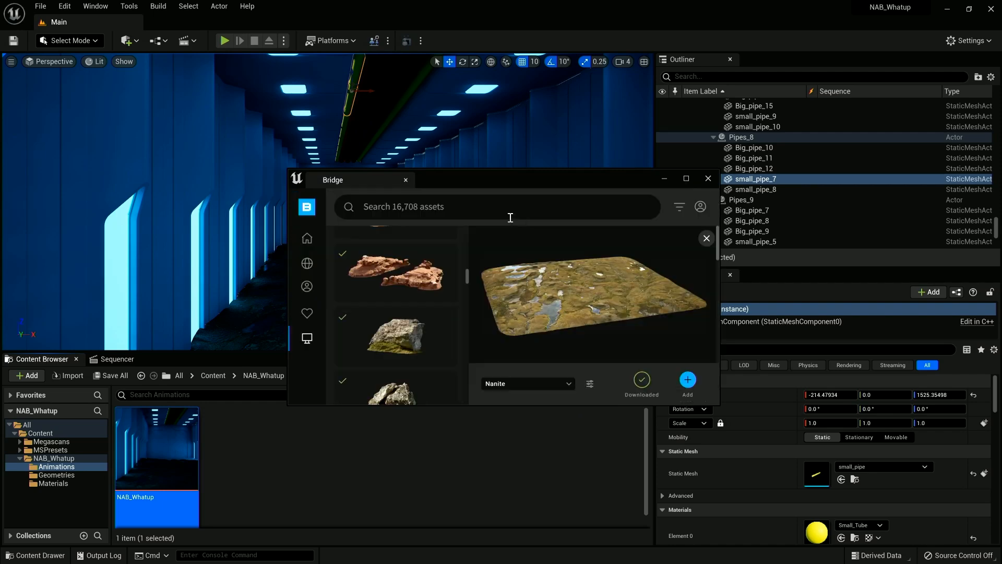
left_click(685, 179)
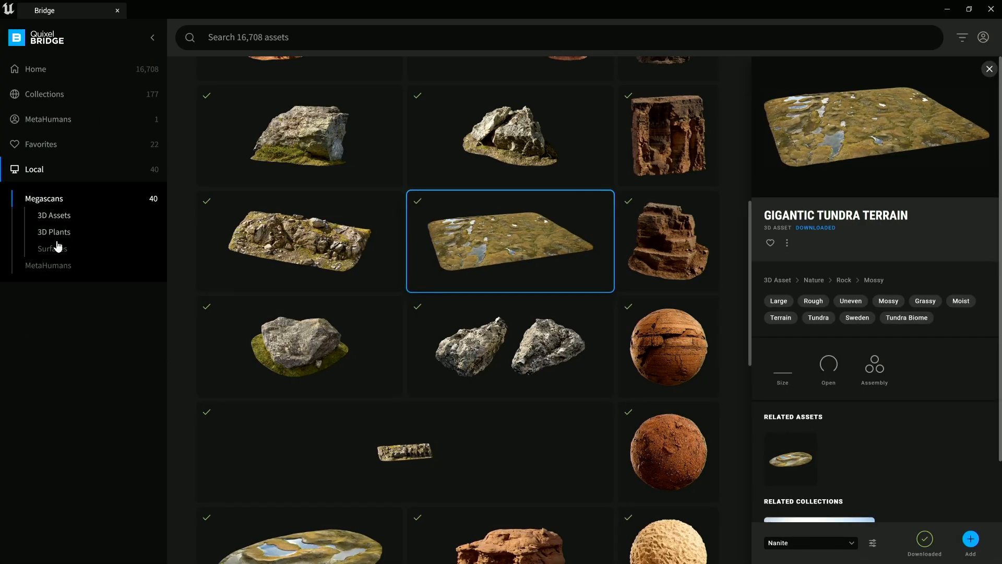
left_click(55, 248)
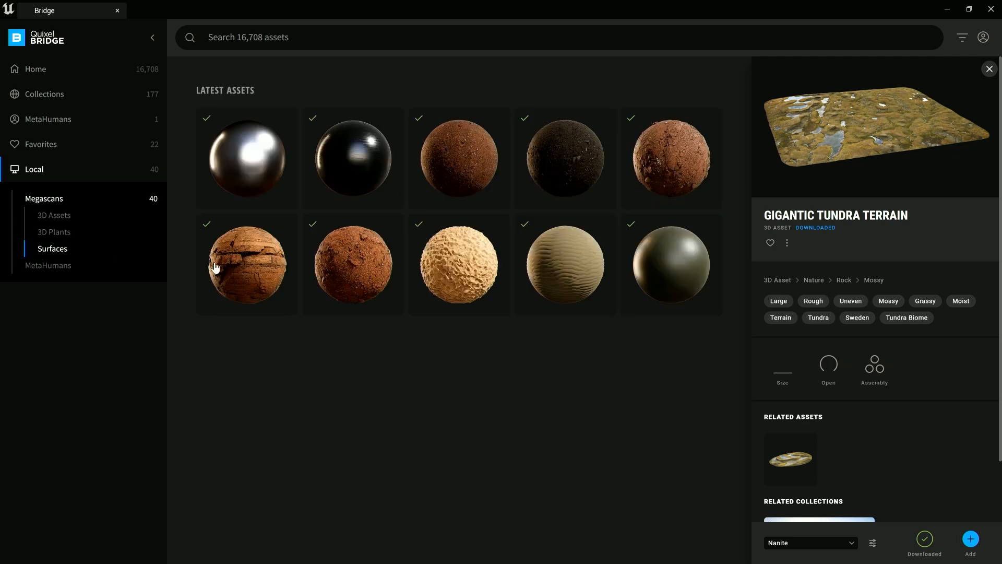
left_click(268, 159)
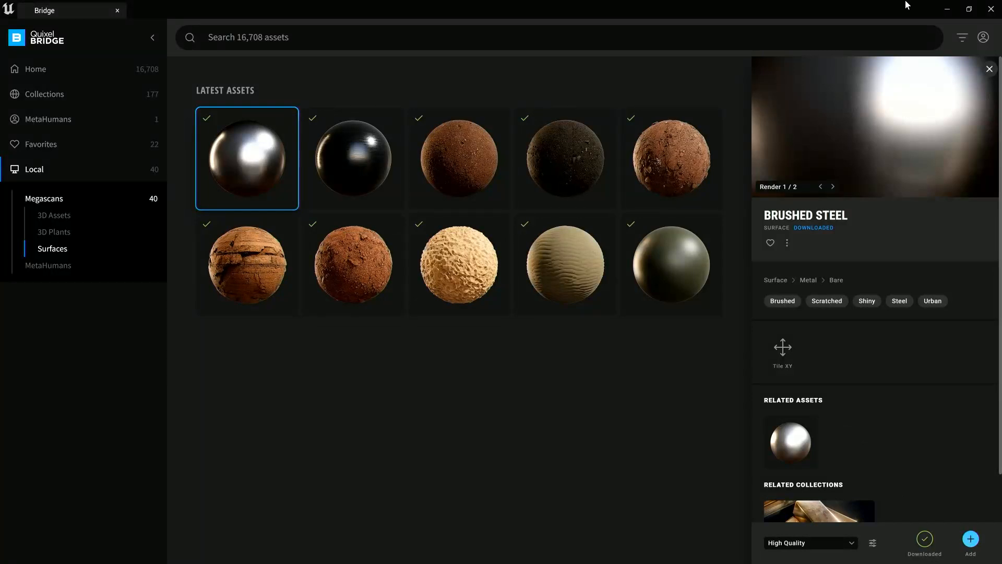
left_click(947, 9)
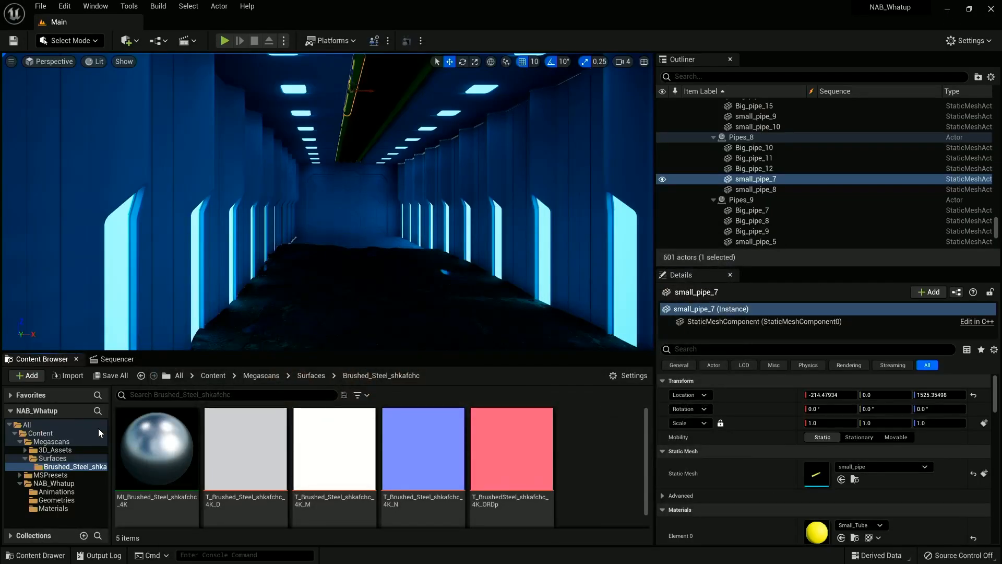
left_click(157, 454)
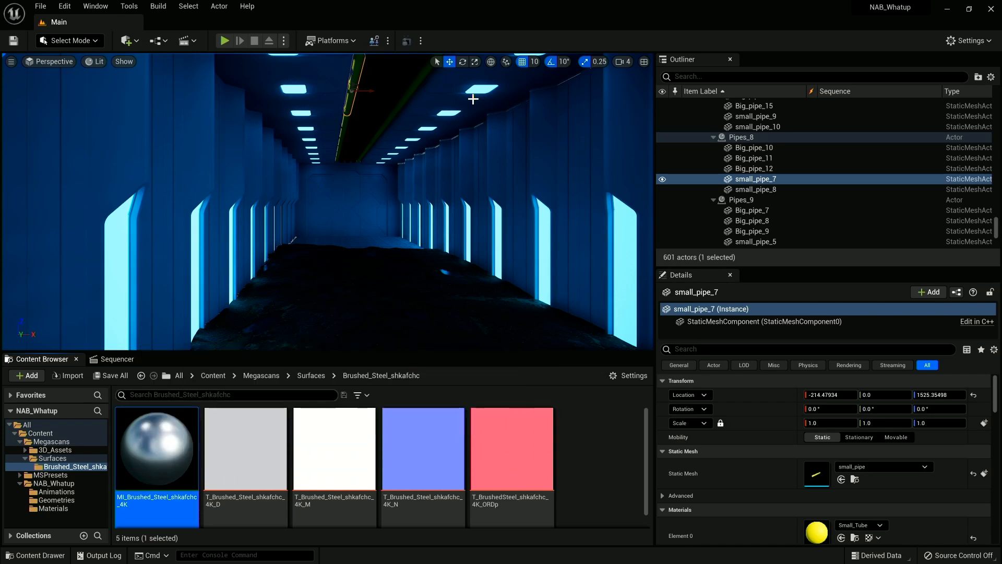
Apply the MI_Brushed_Steel material to small_pipe_7 and the adjoining small pipe in front of it on the corridor ceiling.
middle_click_drag(355, 186, 363, 107)
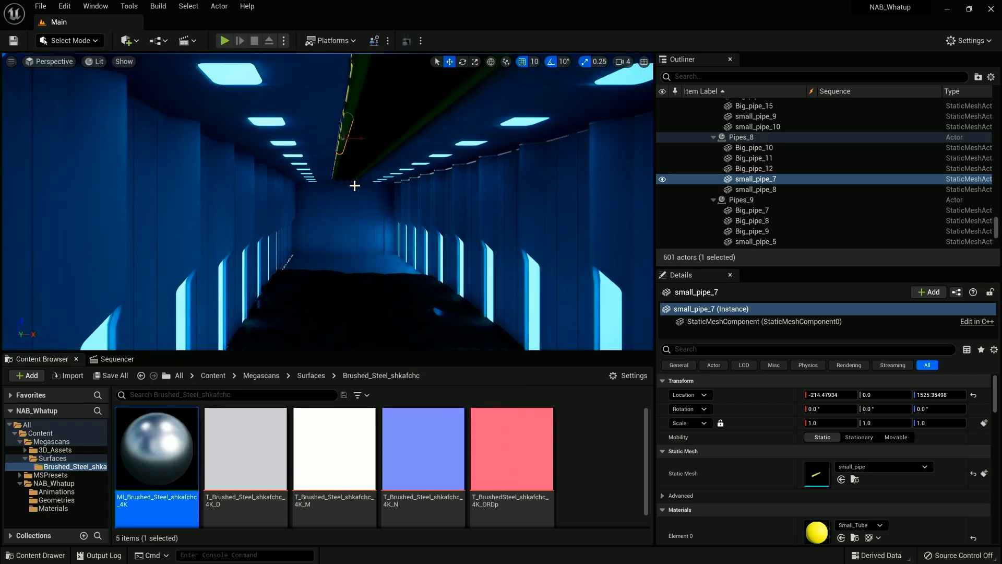
left_click_drag(157, 449, 344, 125)
scroll(341, 149, "up", 6)
right_click_drag(378, 147, 388, 95)
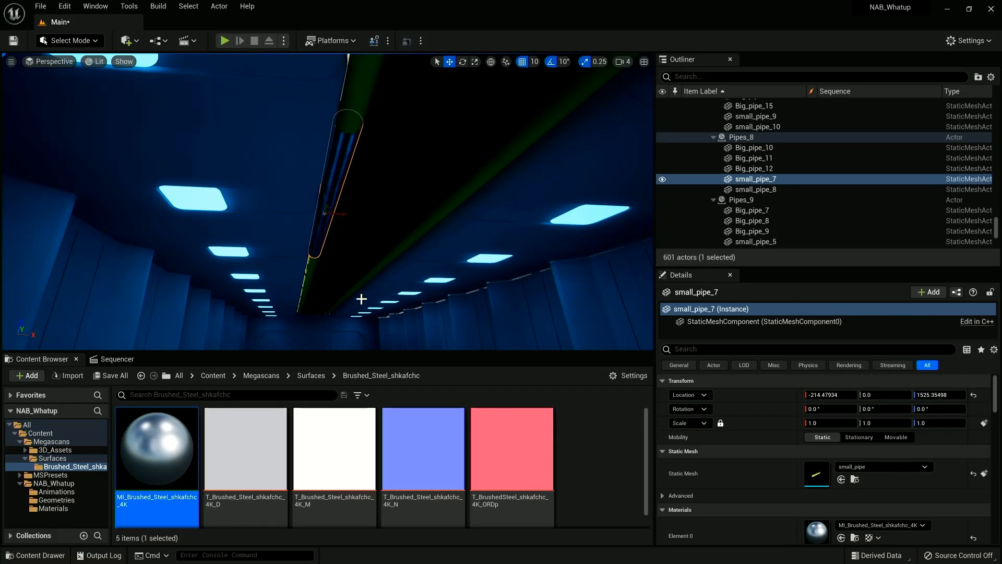
mouse_move(178, 454)
left_mouse_down()
mouse_move(402, 75)
mouse_move(373, 83)
left_mouse_up()
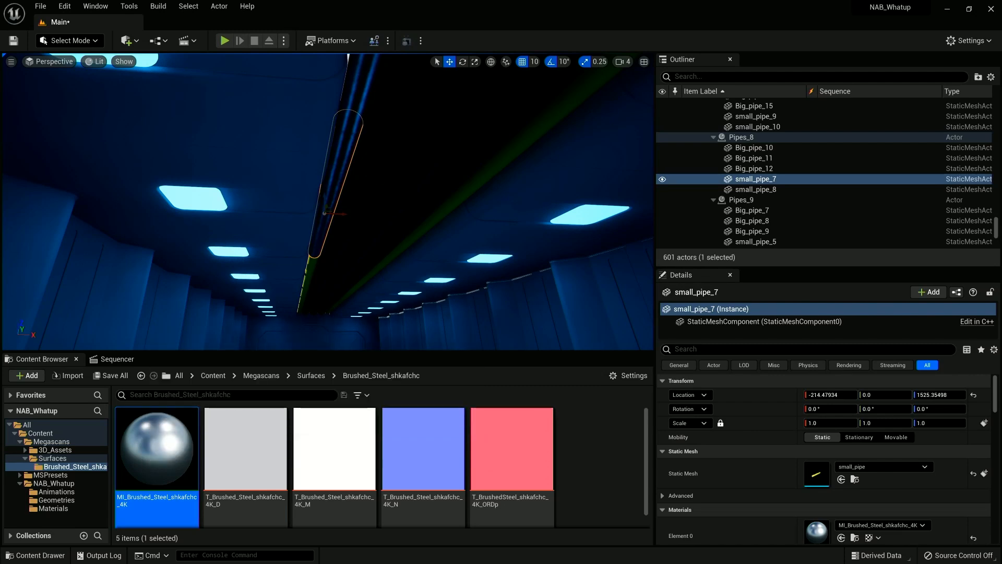
right_click_drag(402, 197, 405, 180)
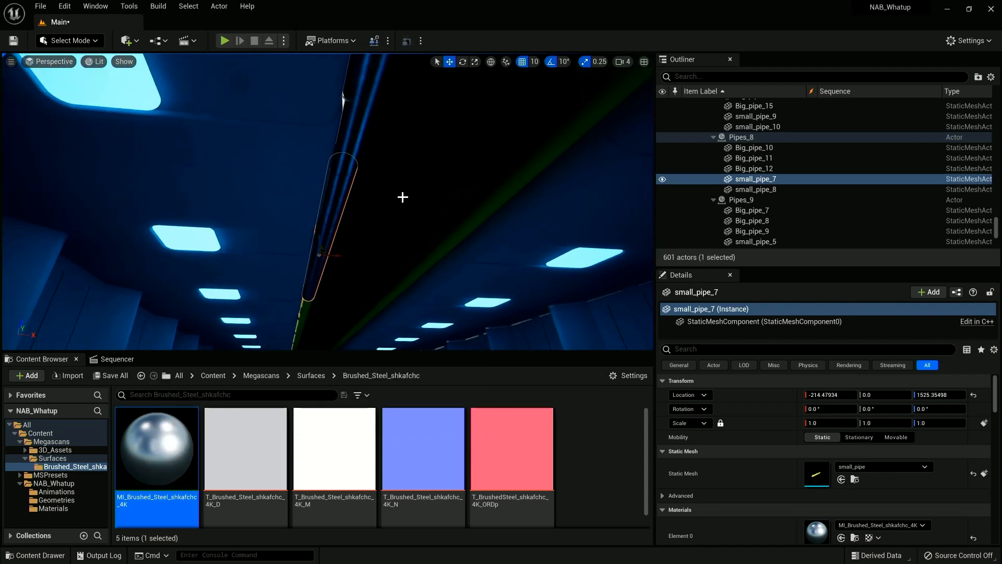
Add small_pipe_7 and small_pipe_5 to the NAB_Whatup sequence, and open and close the small_pipe mesh.
key("s")
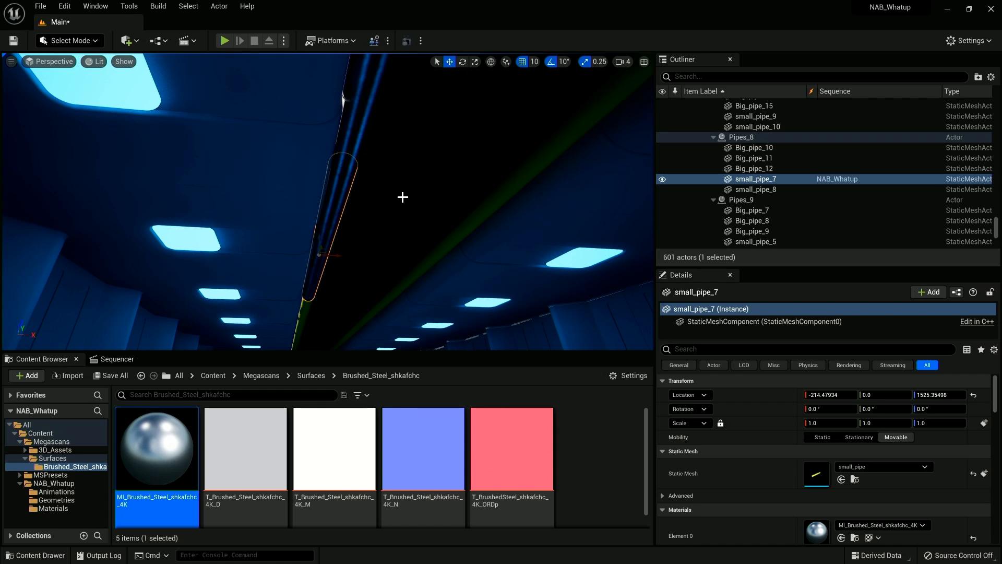
right_click_drag(401, 217, 401, 237)
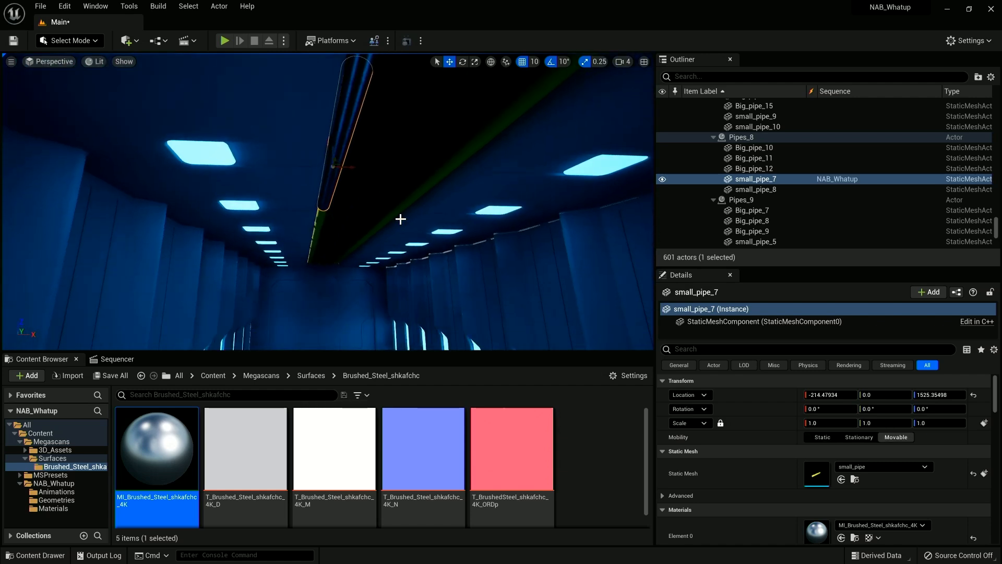
left_click(320, 219)
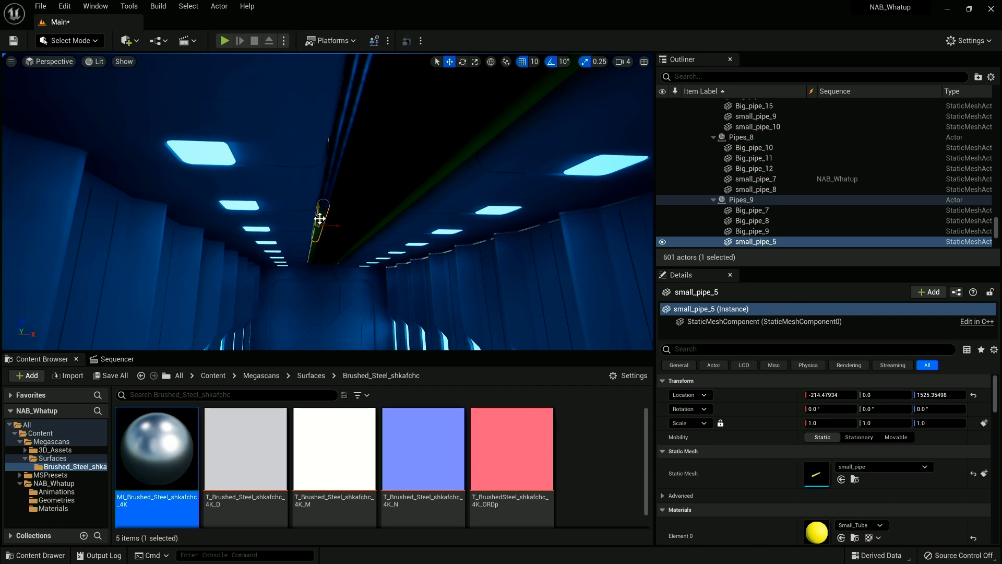
key("s")
double_click(320, 222)
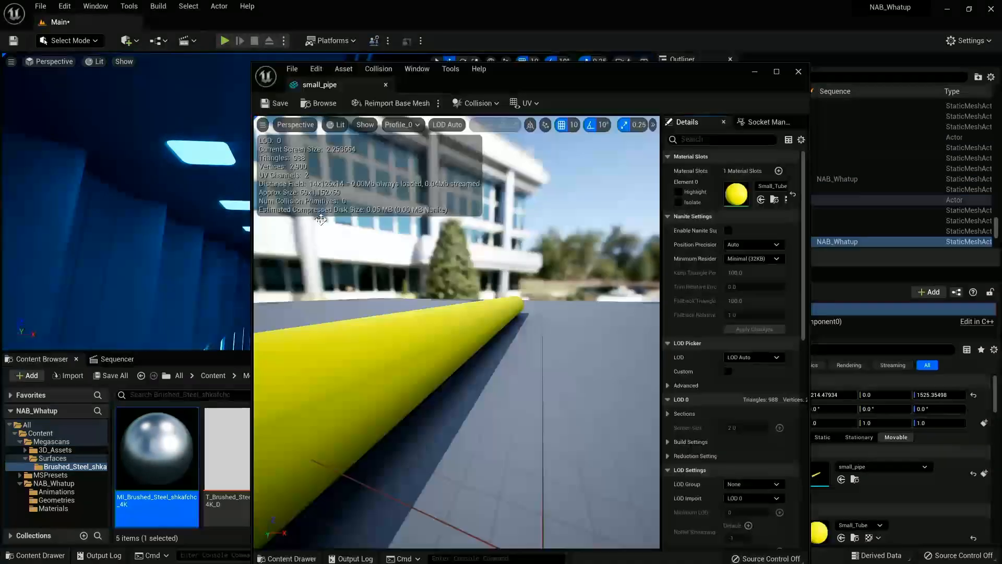
left_click(799, 71)
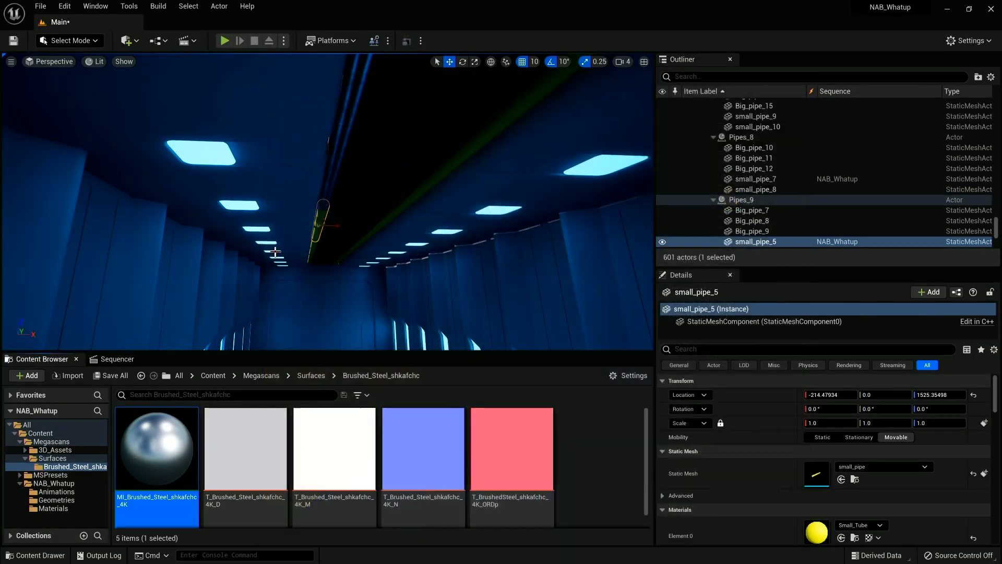
Add small_pipe_10 and small_pipe_8 on the corridor's other side to the NAB_Whatup sequence and activate the Rotate tool.
left_click(331, 176)
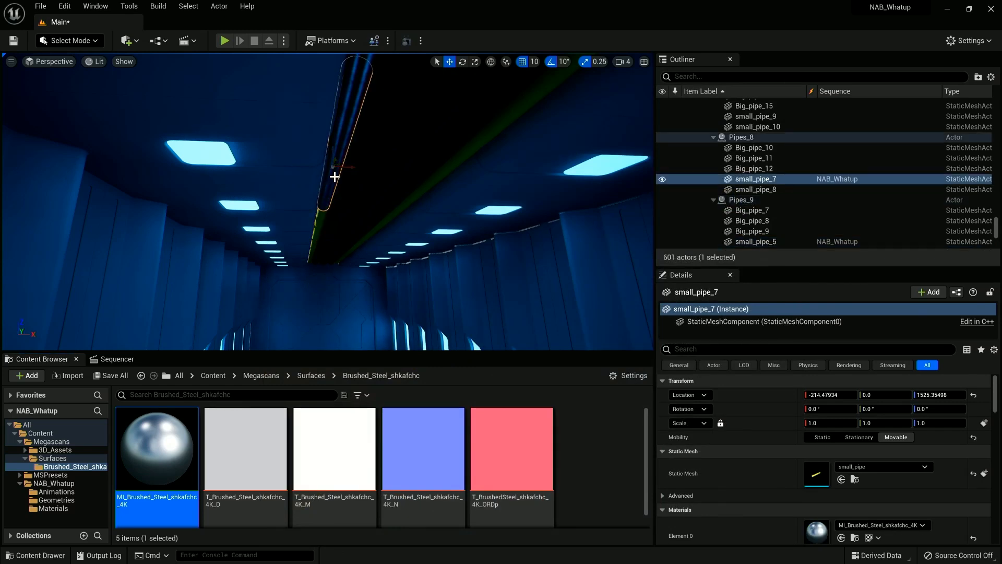
mouse_move(356, 134)
right_mouse_down()
mouse_move(355, 199)
mouse_move(355, 134)
right_mouse_up()
left_click(320, 165)
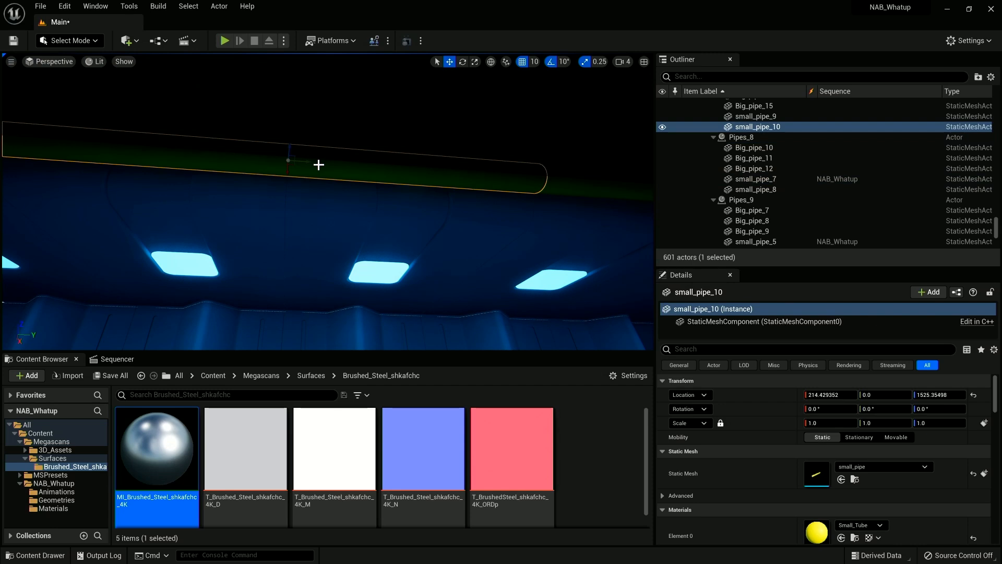
key("s")
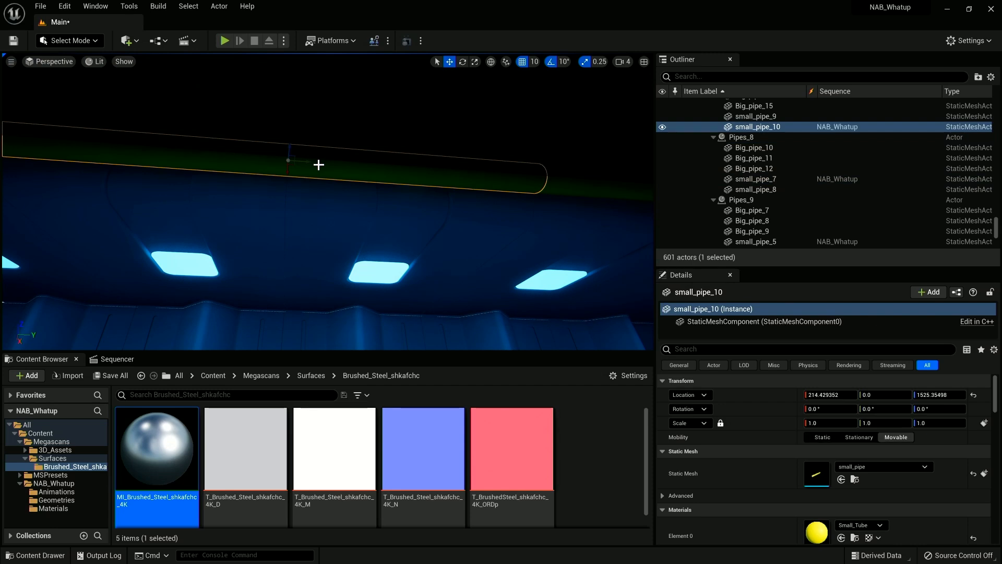
mouse_move(361, 159)
right_mouse_down()
mouse_move(293, 162)
mouse_move(261, 178)
mouse_move(361, 159)
right_mouse_up()
left_click(384, 146)
key("f")
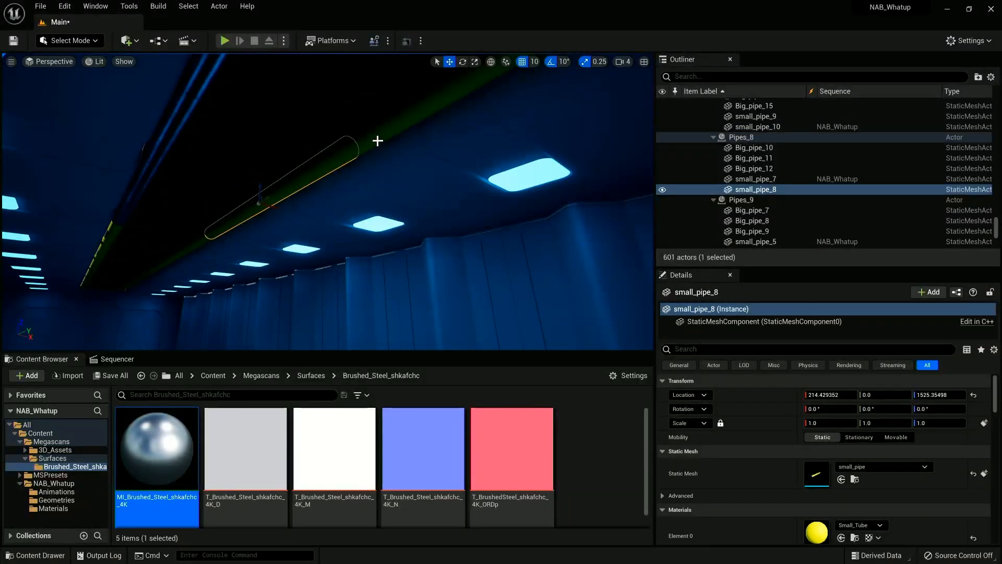
key("s")
key("e")
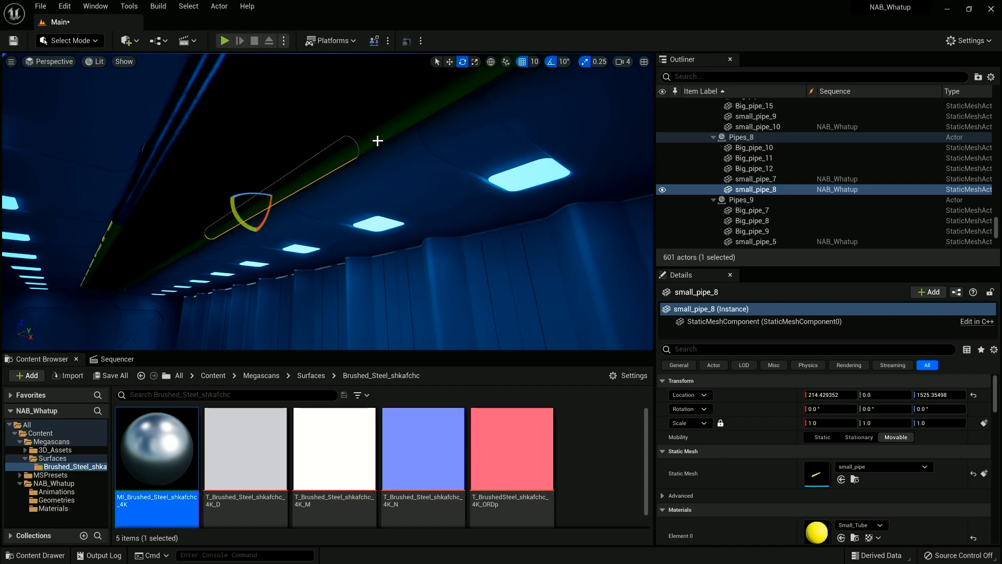
Select small_pipe_10, small_pipe_8, small_pipe_6 and small_pipe_4 together, and apply MI_Brushed_Steel to small_pipe_10 and a neighbouring ceiling pipe.
left_click(378, 141)
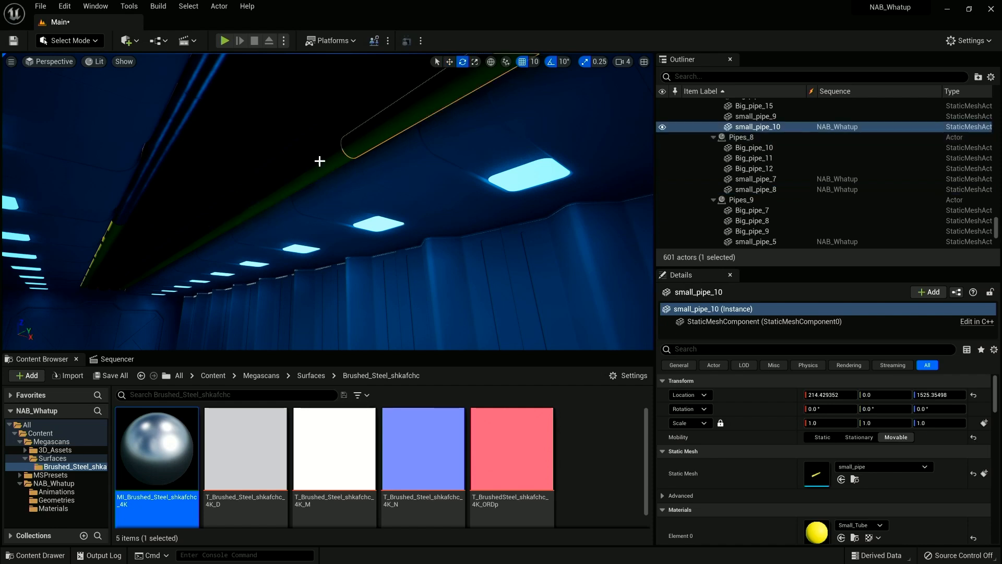
left_click(216, 228, "ctrl")
left_click(364, 136)
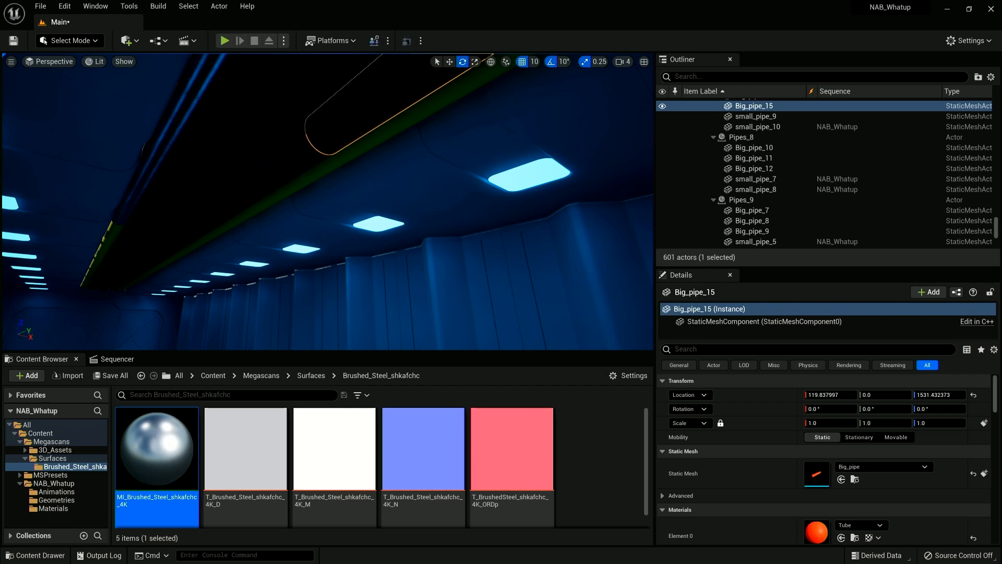
left_click(325, 171, "ctrl")
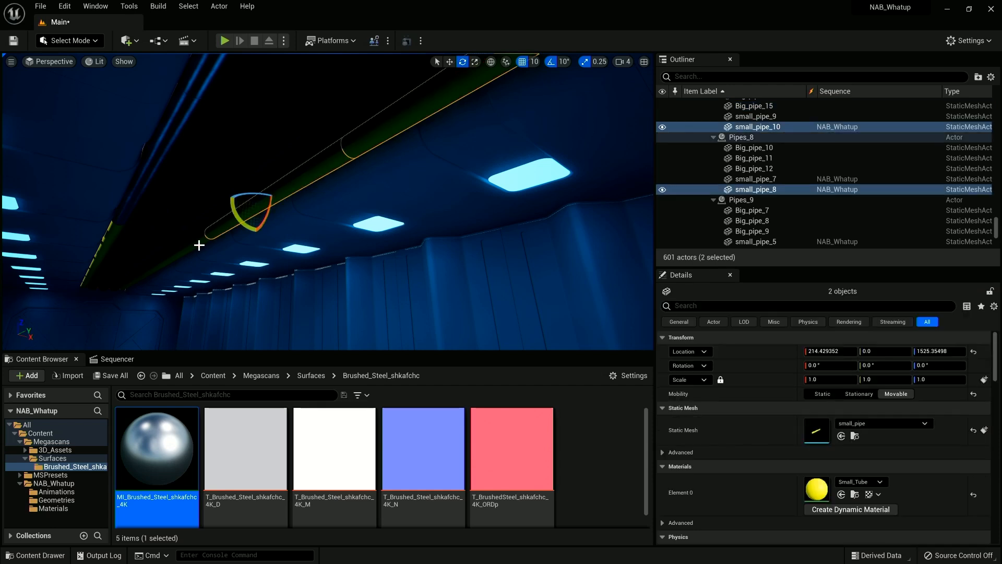
left_click(142, 269, "ctrl")
left_click(141, 277, "ctrl")
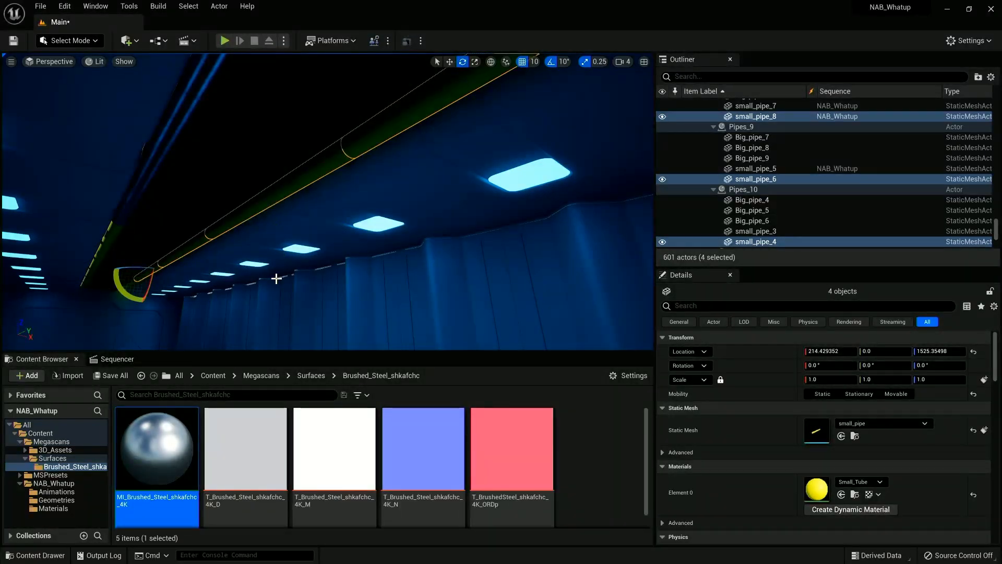
left_click_drag(142, 471, 283, 188)
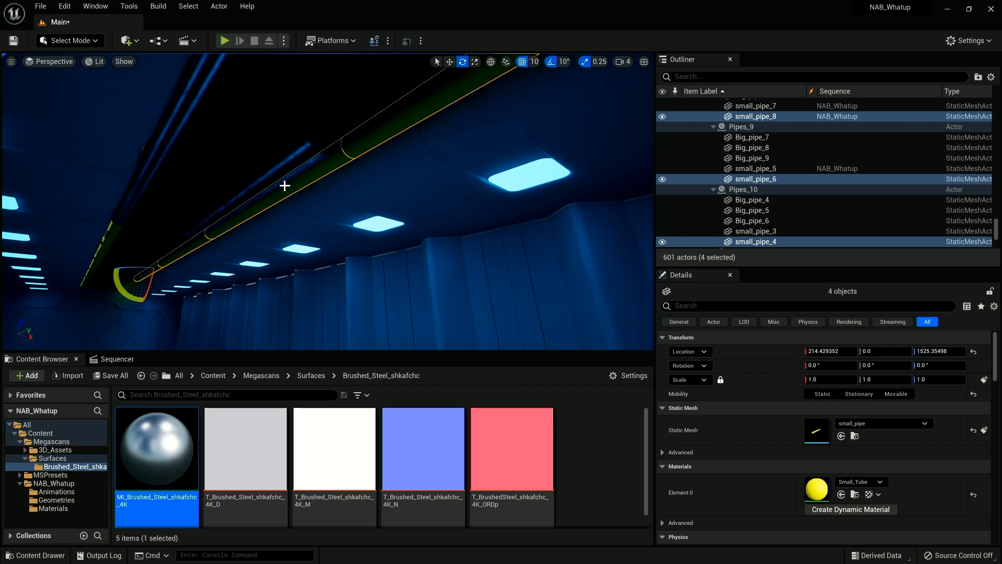
left_click_drag(157, 451, 395, 129)
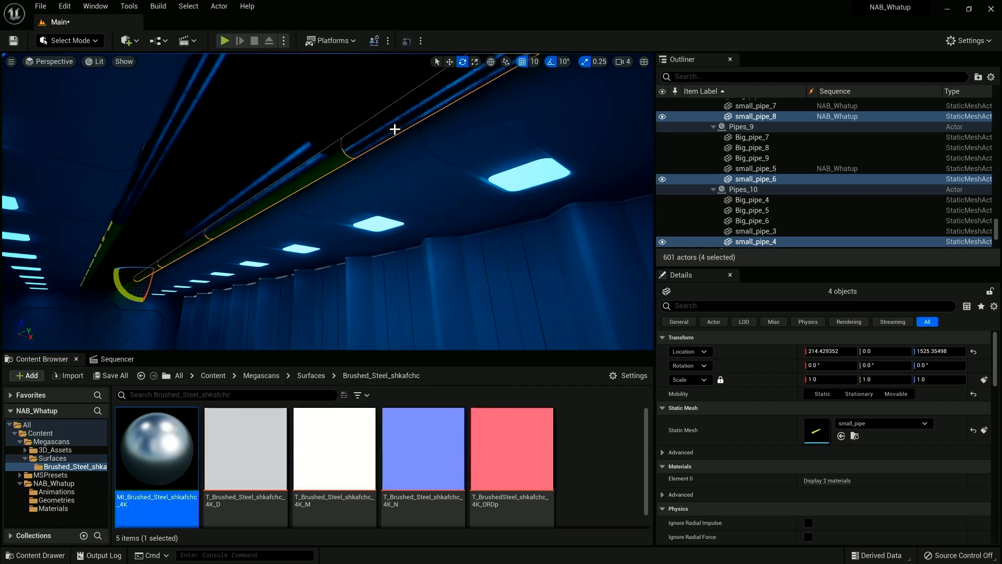
Expand the materials of the four selected pipes and try to reset Small_Tube to its default.
left_click(827, 481)
scroll(858, 483, "down", 2)
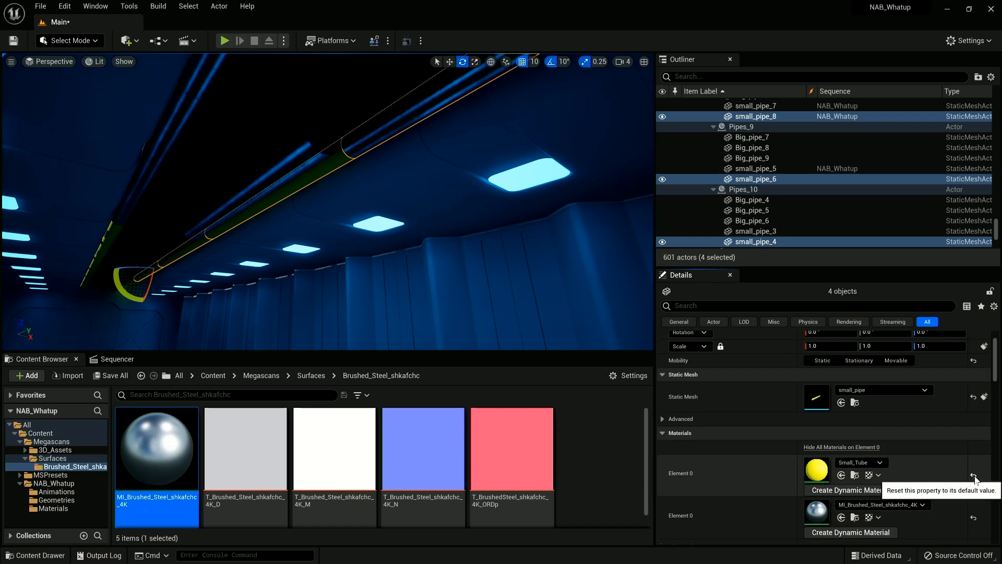
left_click(975, 476)
left_click(975, 475)
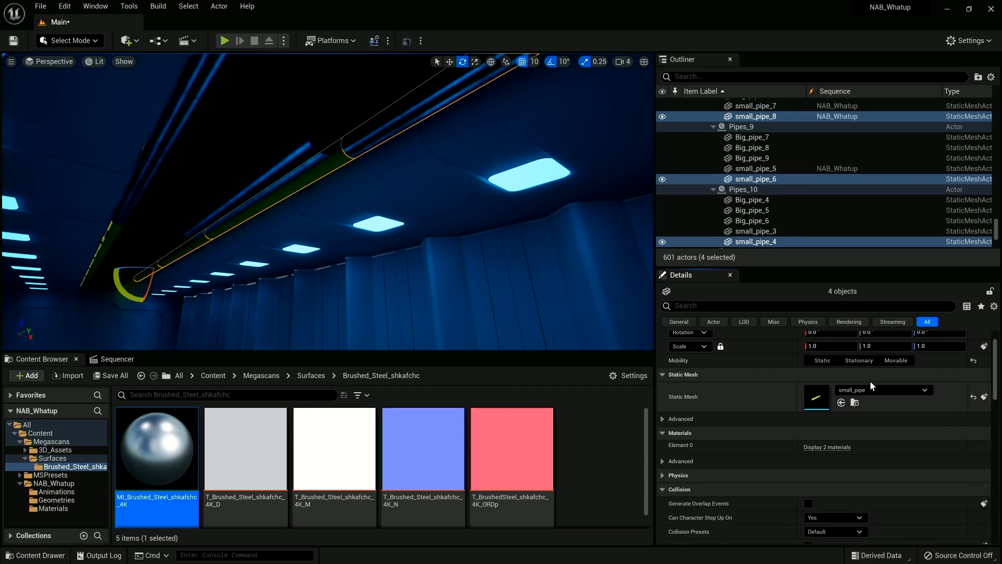
Open the small_pipe static mesh, assign MI_Brushed_Steel to its Element 0 material slot, and close the mesh editor.
double_click(817, 397)
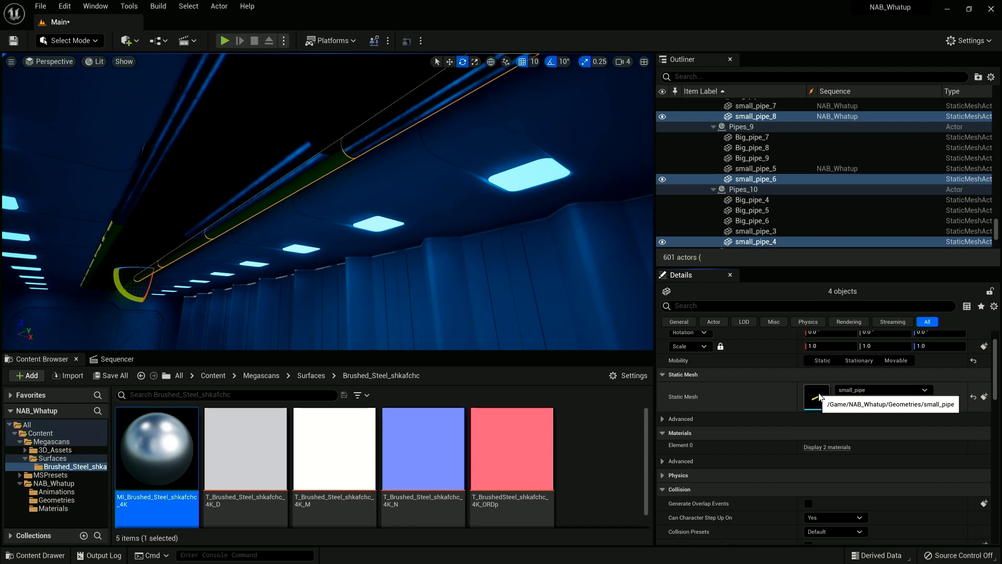
left_click_drag(157, 449, 737, 194)
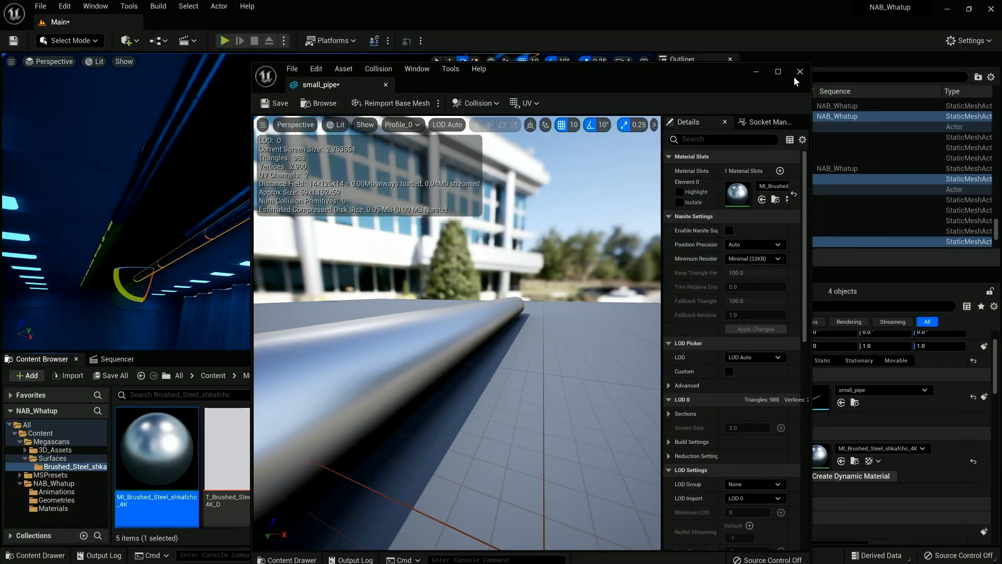
left_click(799, 72)
Examine the steel pipes along the corridor ceiling and select small_pipe_5, which still uses the Small_Tube material.
scroll(412, 220, "down", 1)
scroll(390, 223, "up", 2)
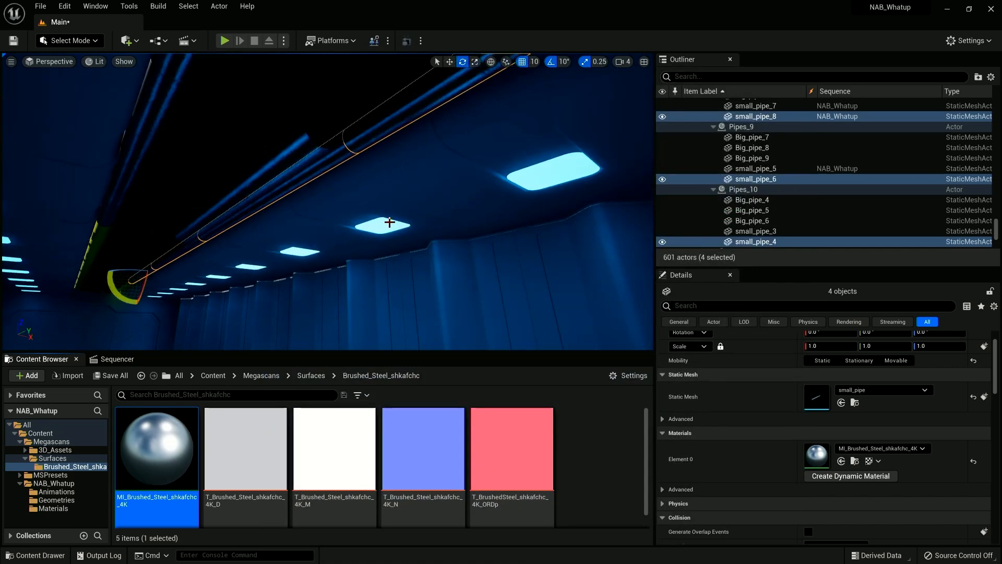
right_click_drag(186, 264, 167, 261)
right_click_drag(328, 201, 272, 170)
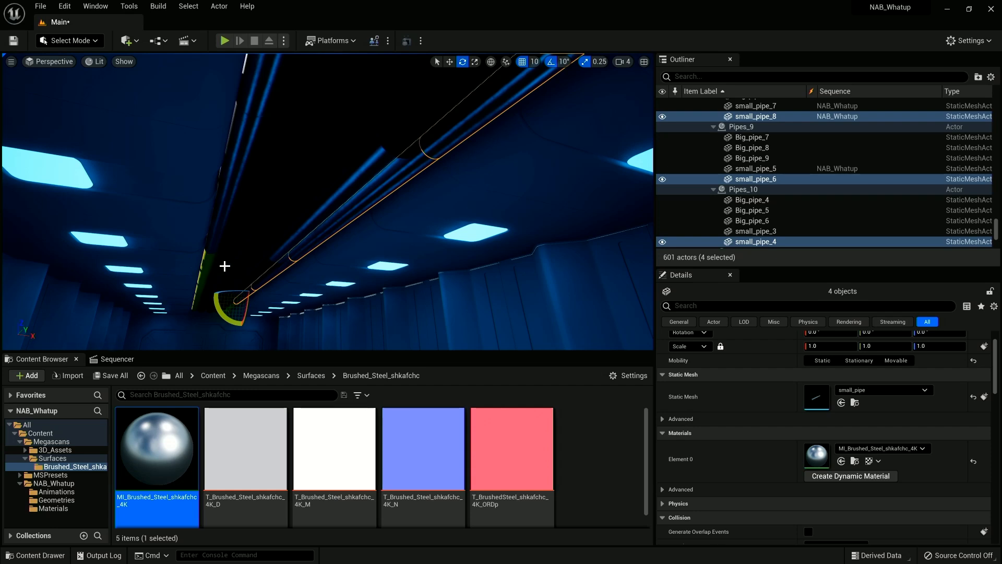
left_click(208, 266)
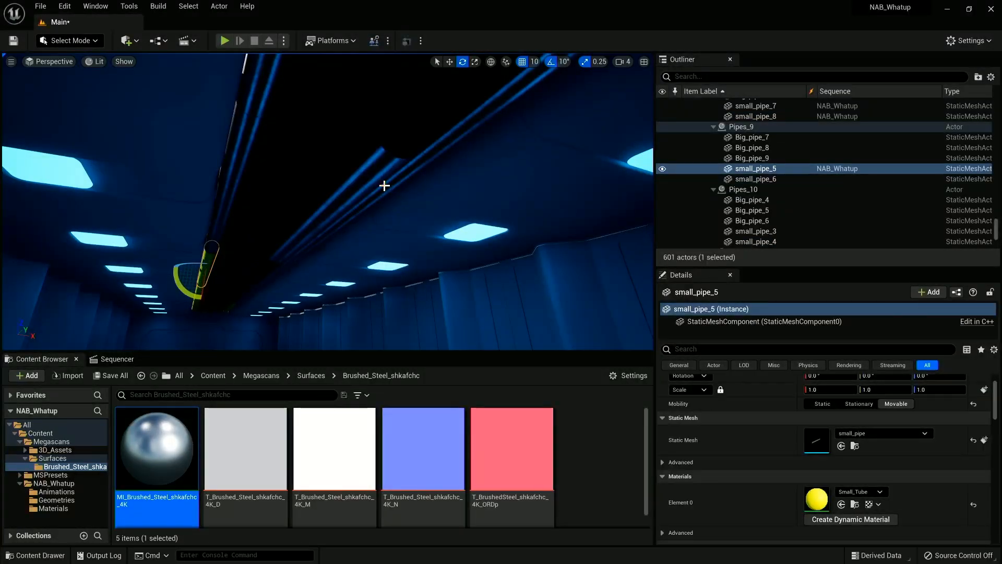
right_click_drag(327, 208, 304, 257)
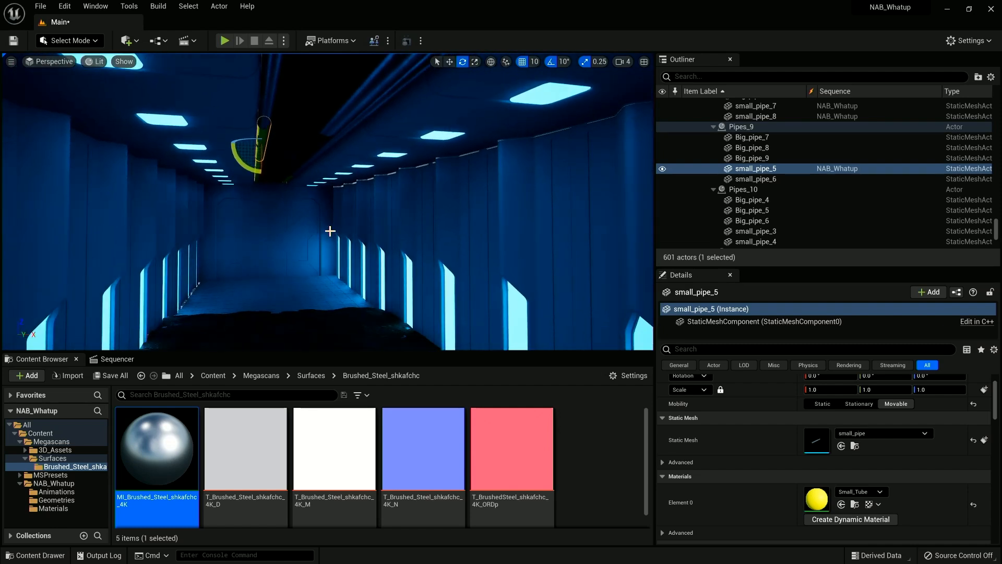
right_click_drag(341, 228, 319, 241)
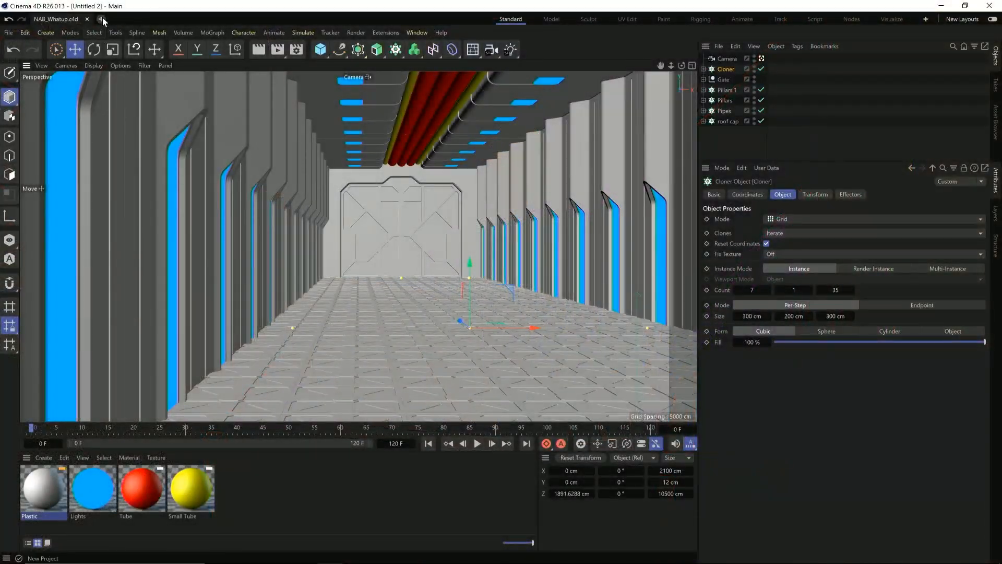
Switch to Cinema 4D, create a new project, and open the Desktop's ITEMS folder in File Explorer.
left_click(101, 18)
key("super")
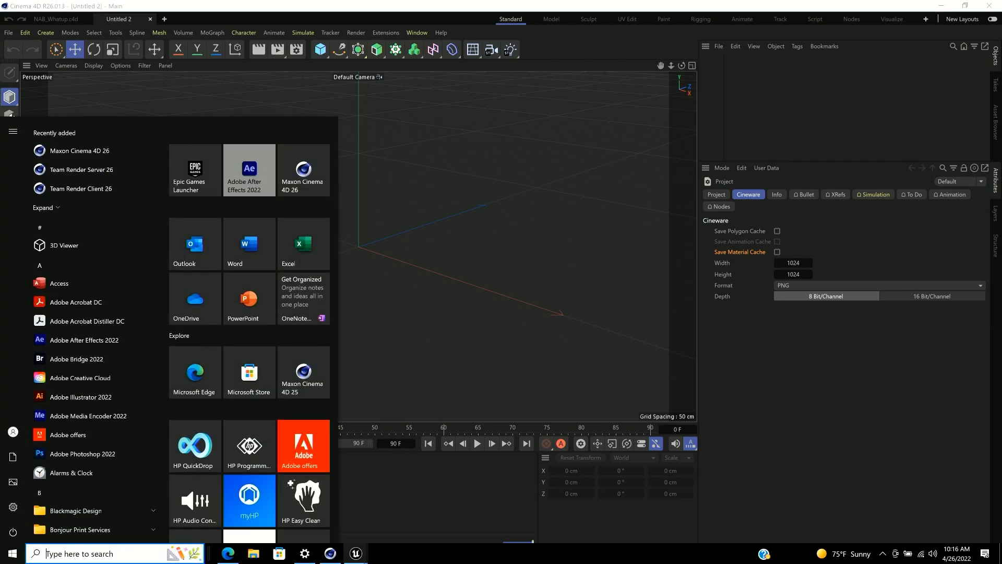
left_click(252, 553)
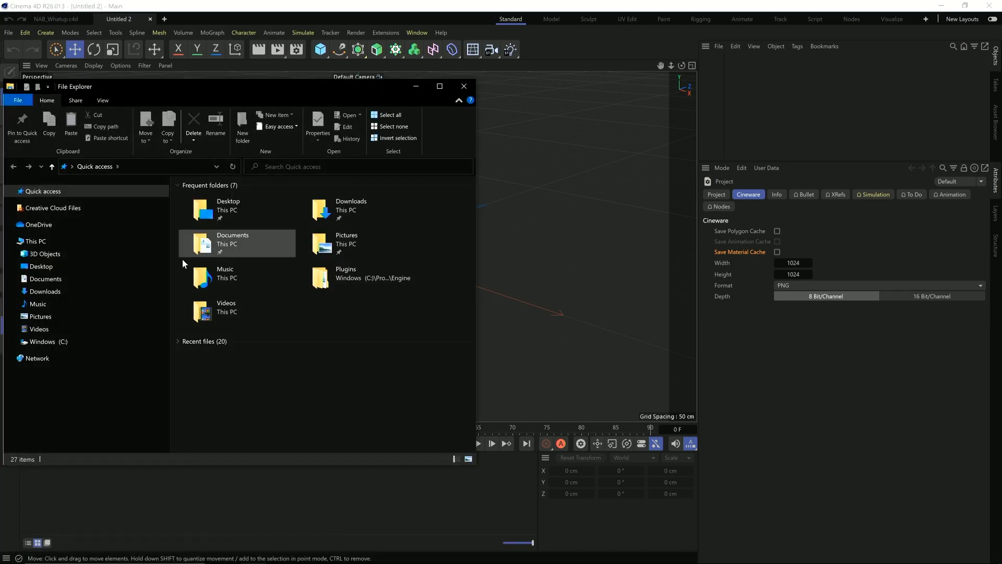
left_click(39, 267)
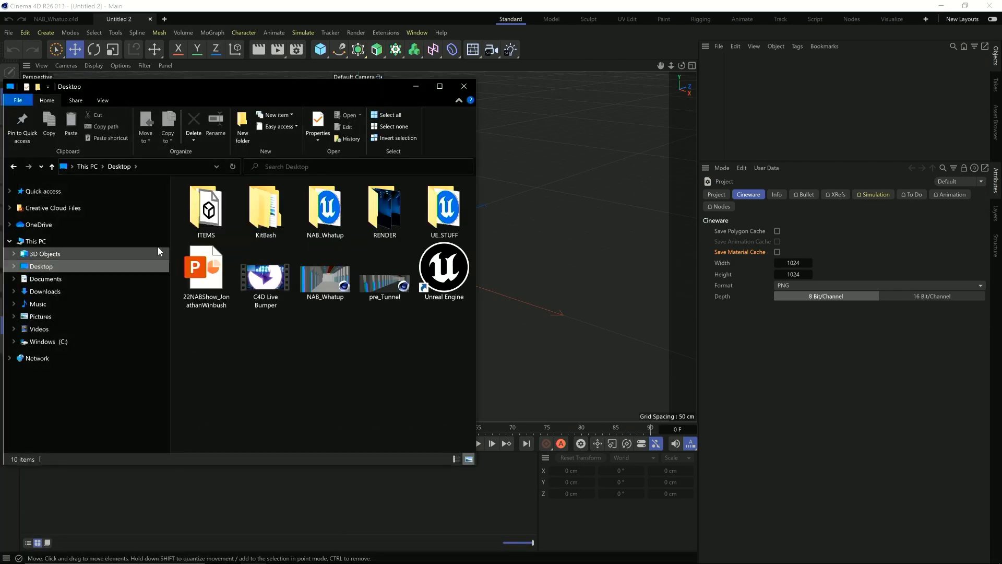
double_click(209, 210)
Import the T-Pose FBX robot from the ITEMS folder into the new project with the default import settings.
left_click(207, 203)
left_click_drag(207, 209, 863, 116)
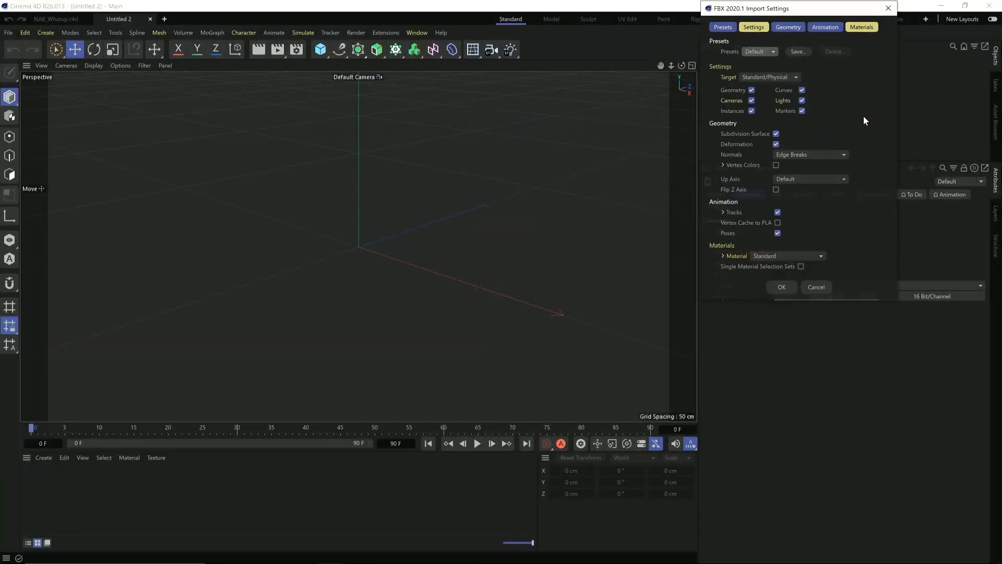
left_click(777, 284)
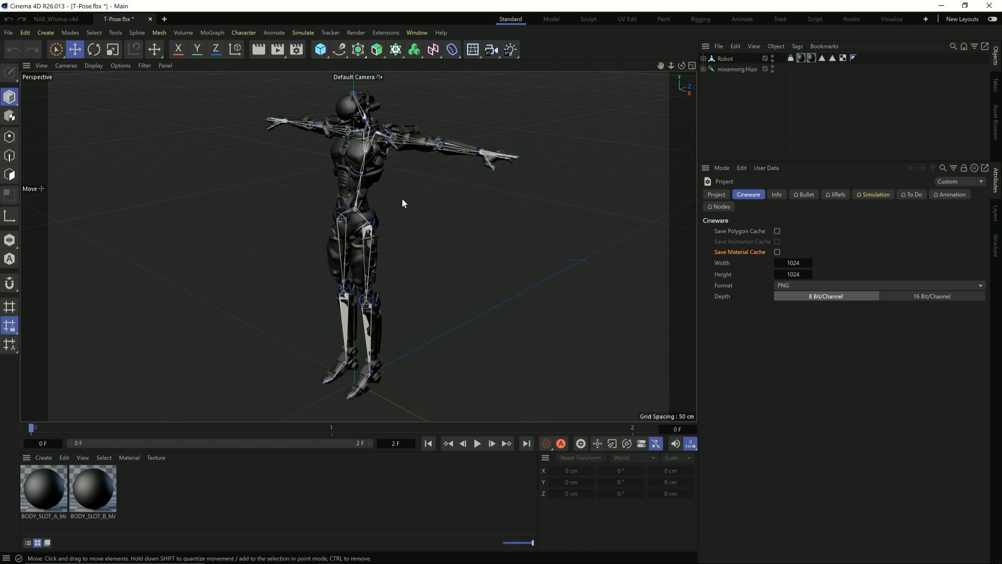
scroll(435, 205, "down", 3)
left_click_drag(433, 207, 488, 201, "alt")
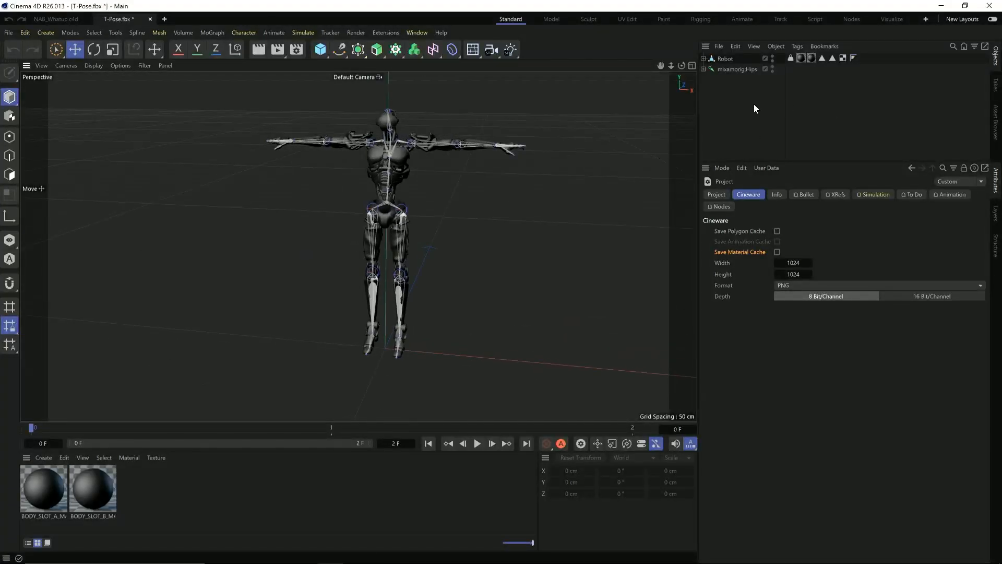
Group the Robot mesh and the mixamorig:Hips joint hierarchy under one null and expand the group.
left_click_drag(739, 90, 716, 54)
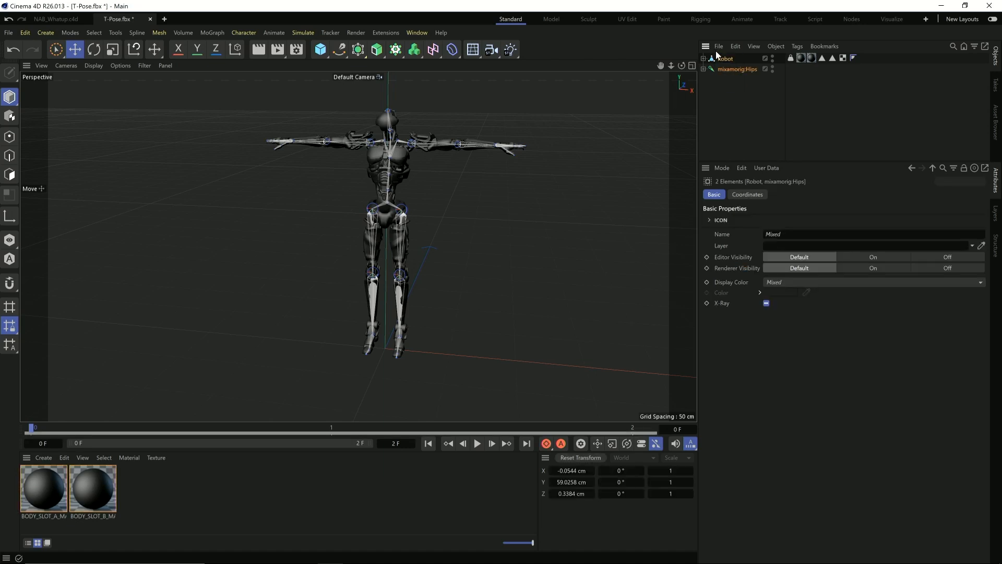
right_click(724, 67)
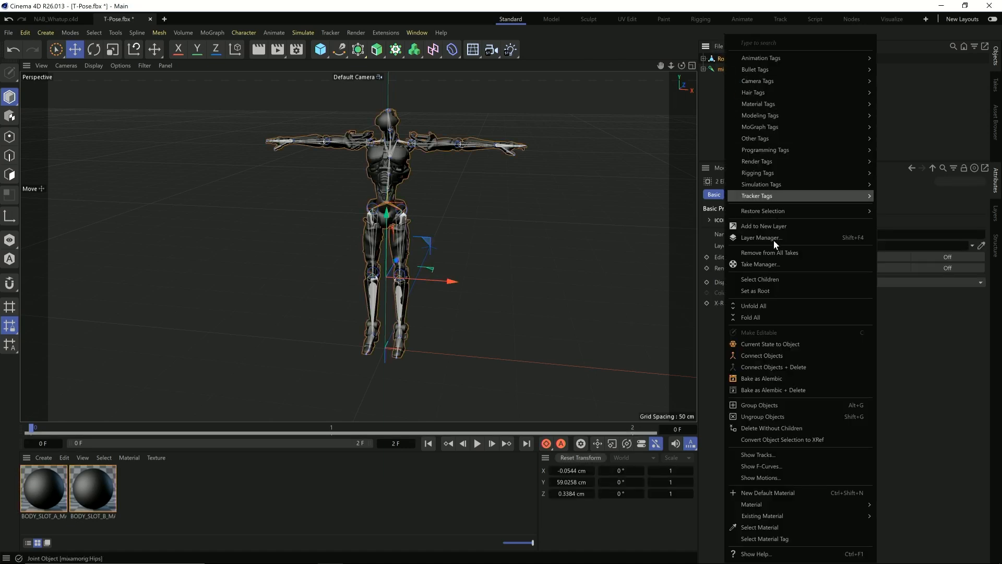
left_click(771, 408)
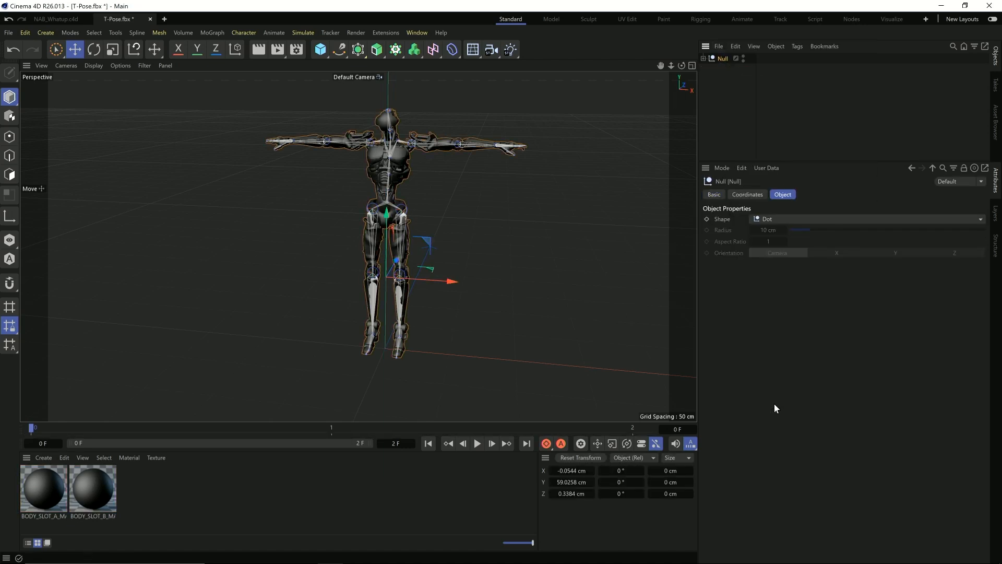
left_click(732, 195)
left_click(703, 58)
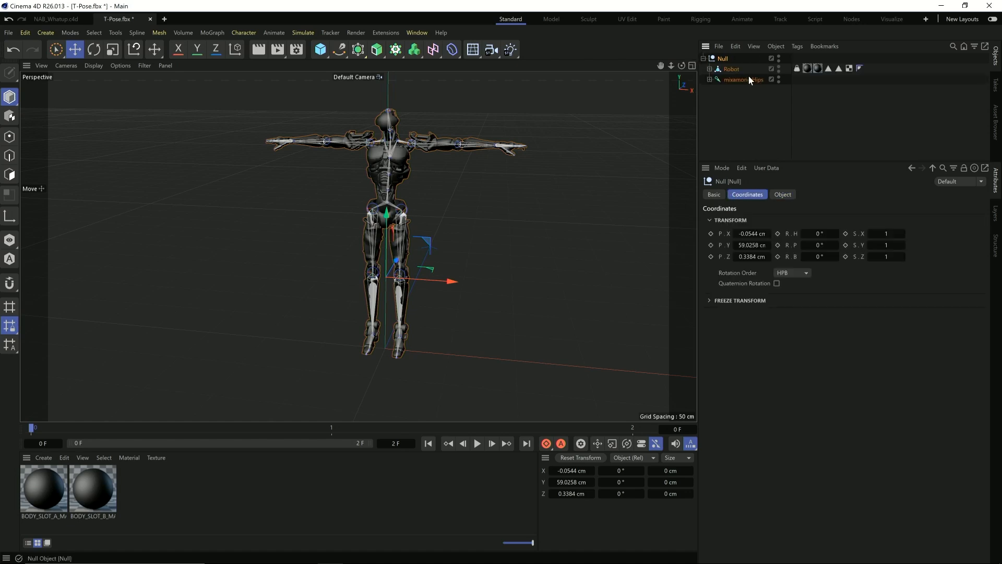
Collapse the Null group holding the robot and add a Character Definition rigging tag to it.
left_click(734, 80)
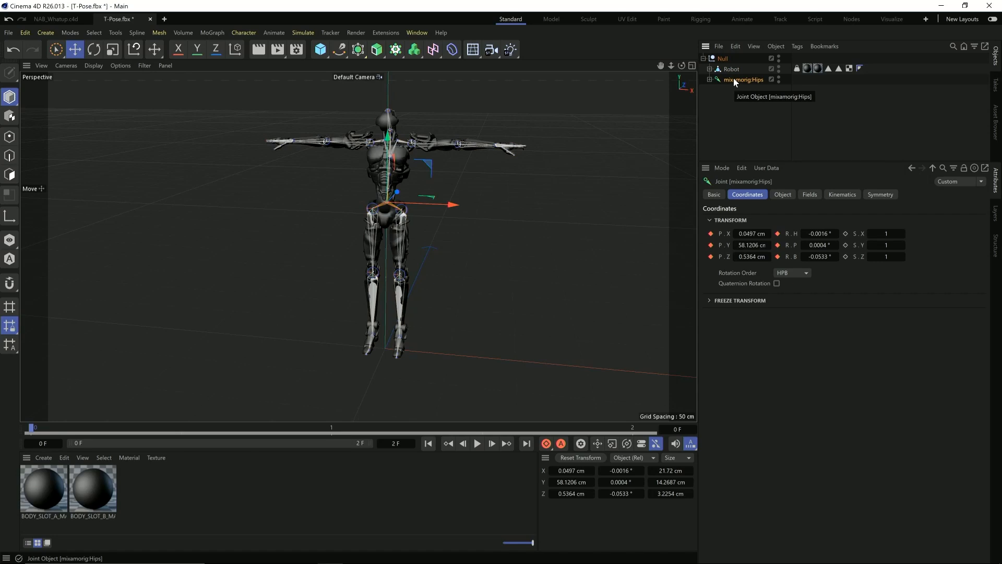
left_click(724, 60)
left_click(703, 58)
left_click(798, 46)
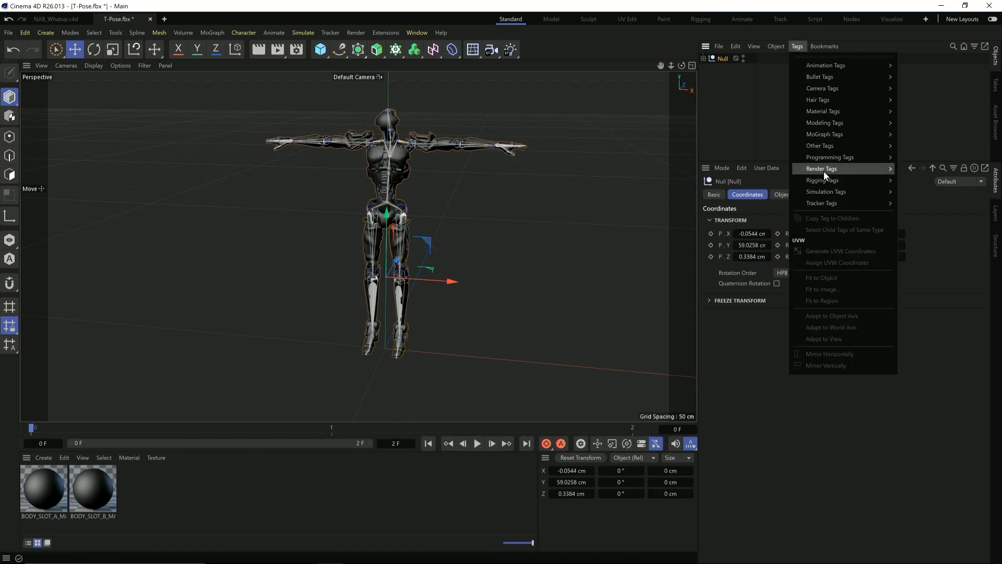
mouse_move(828, 179)
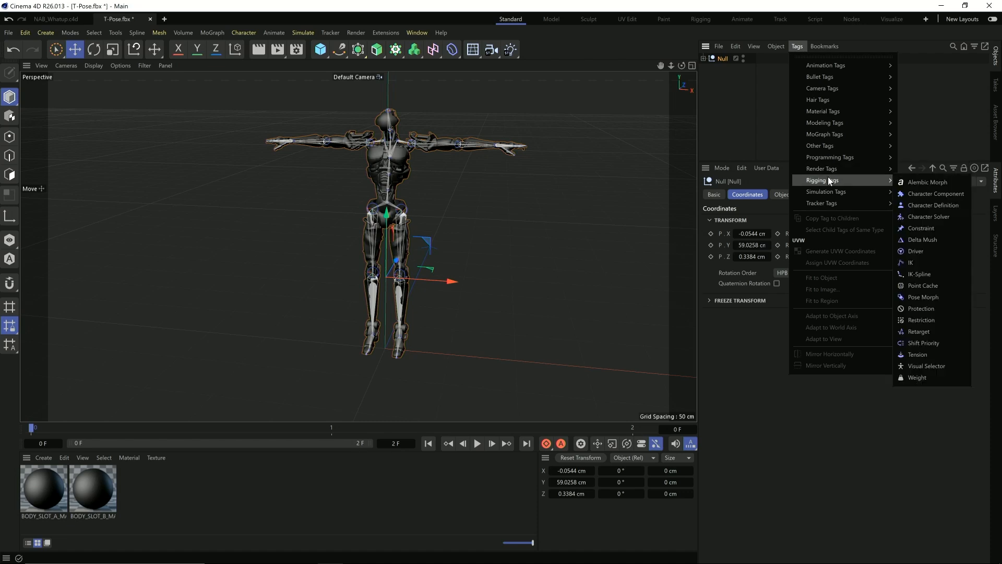
left_click(932, 206)
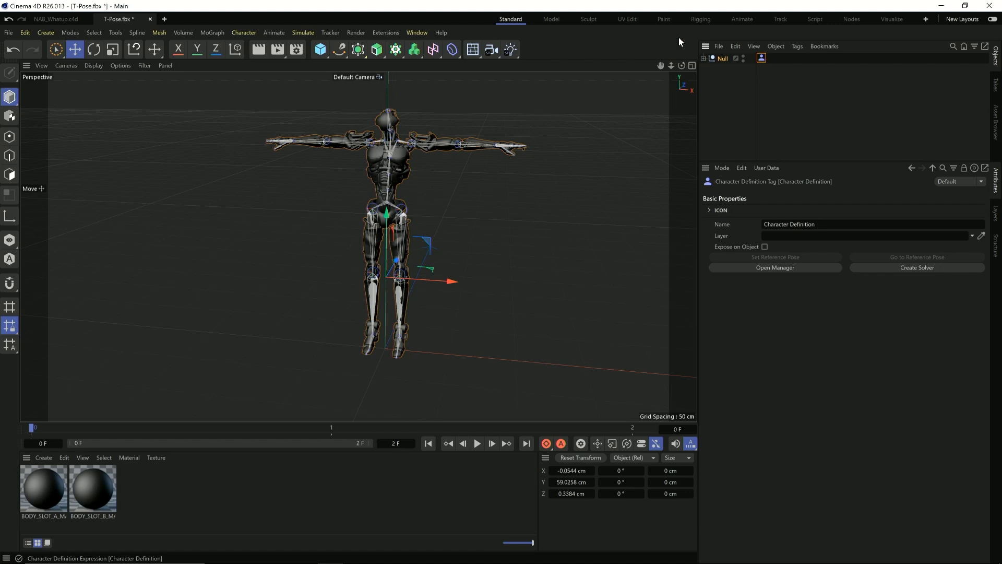
Open the Character Definition manager for the robot group and extract its skeleton.
left_click(785, 267)
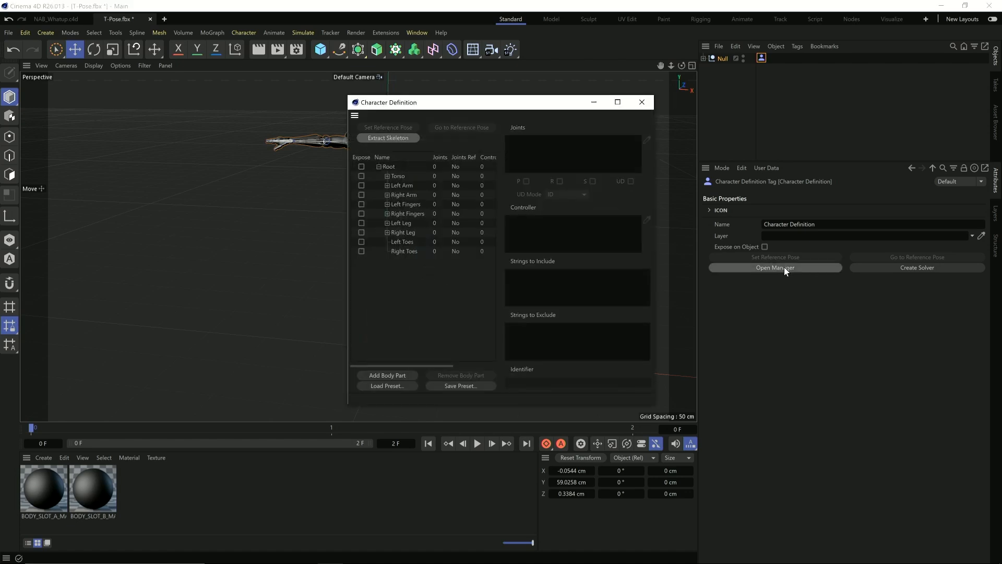
left_click(405, 137)
left_click_drag(449, 105, 375, 110)
Check which joints are assigned to the Torso's Hips and Spine parts, then close the Character Definition manager.
left_click(321, 166)
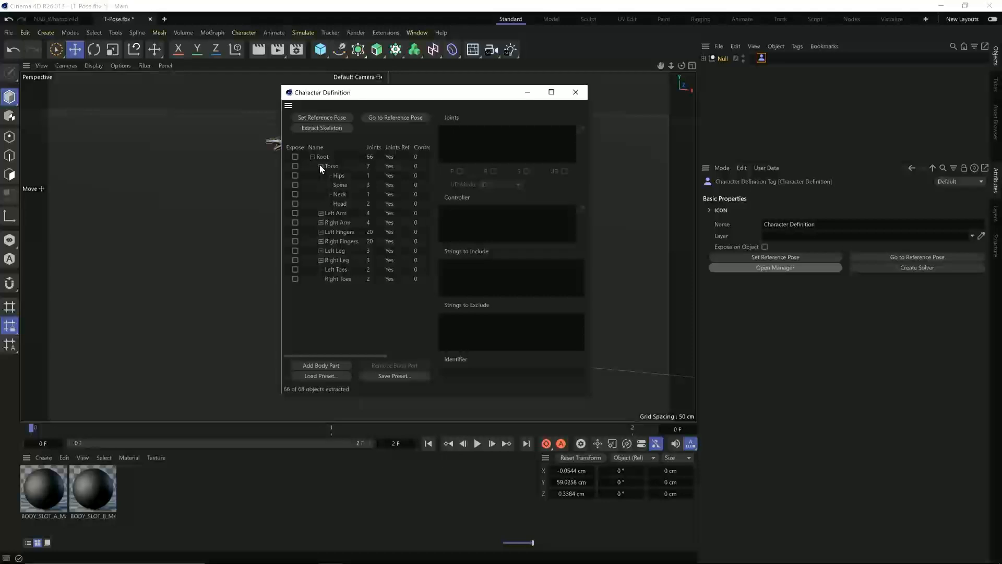
left_click(339, 176)
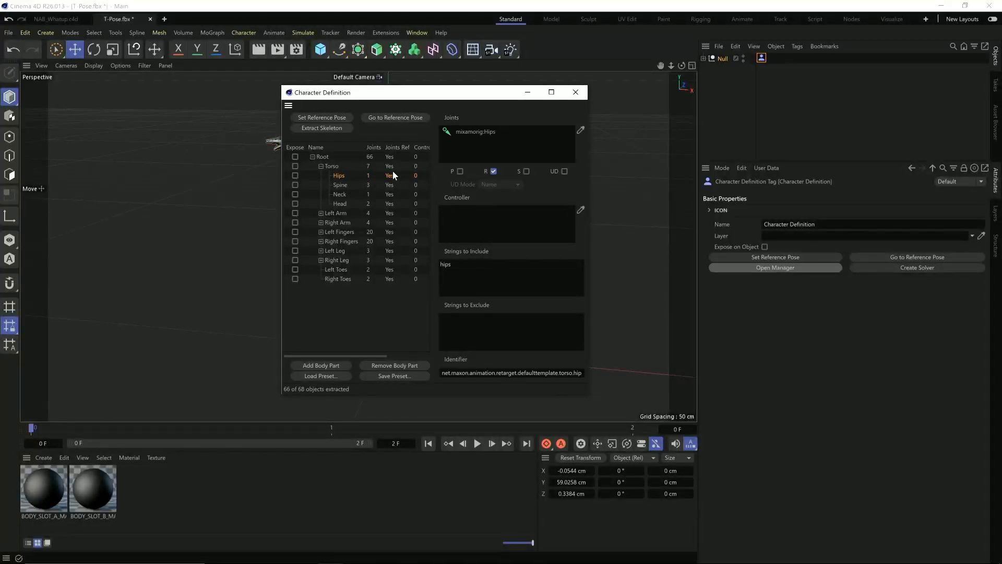
left_click(349, 185)
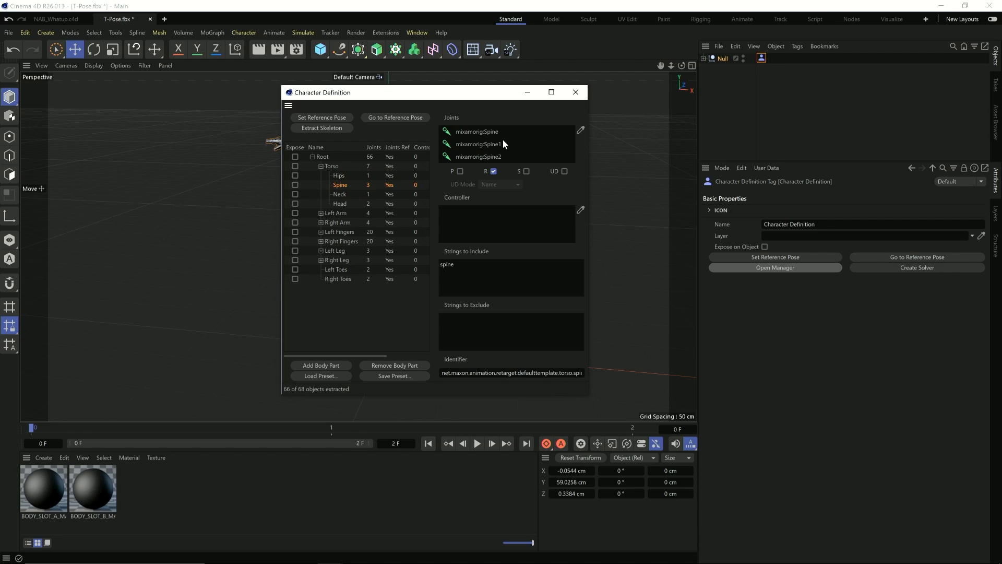
left_click(321, 166)
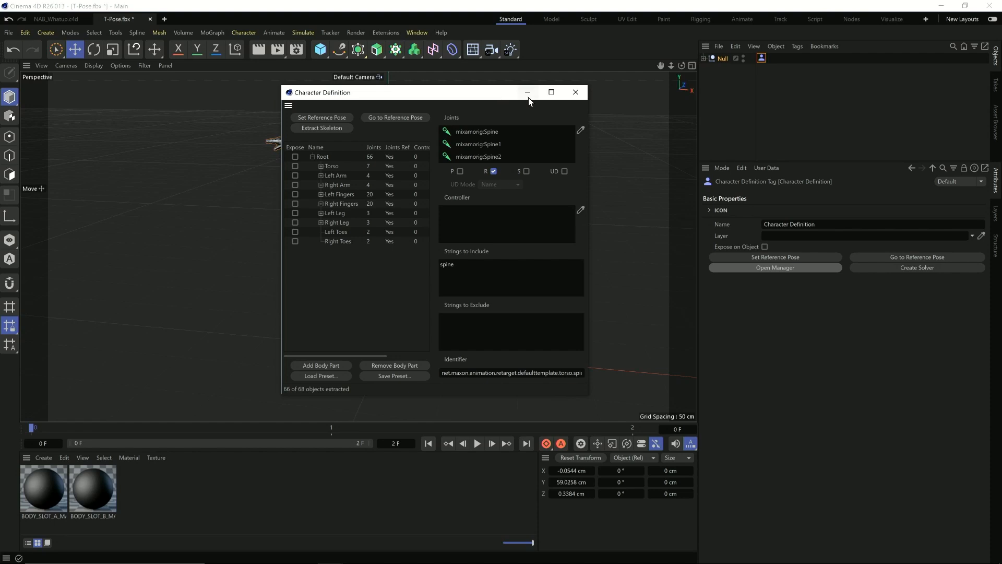
left_click(576, 92)
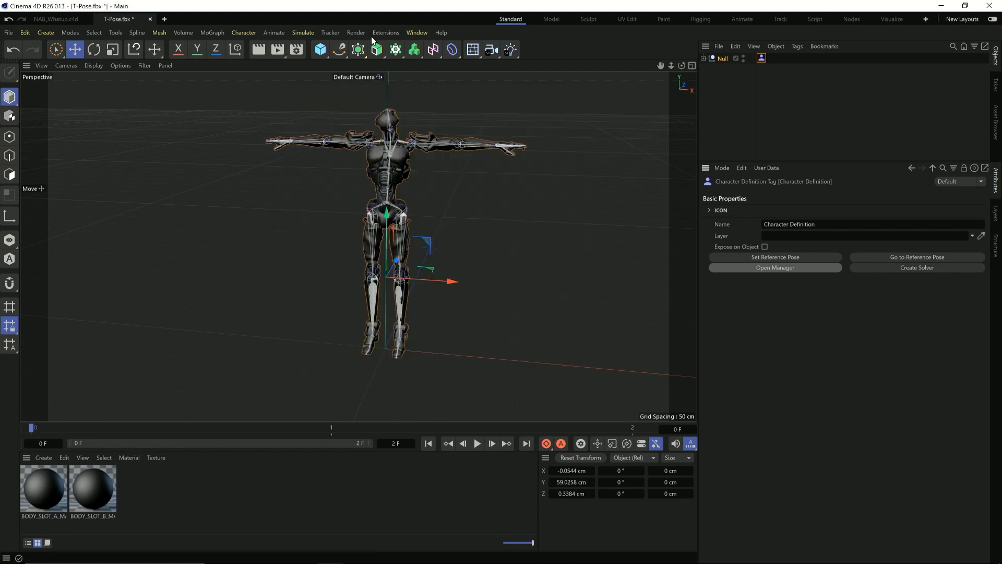
Open the Asset Browser, enlarge its area, and expand the Motion Capture - 60fps category.
left_click(424, 31)
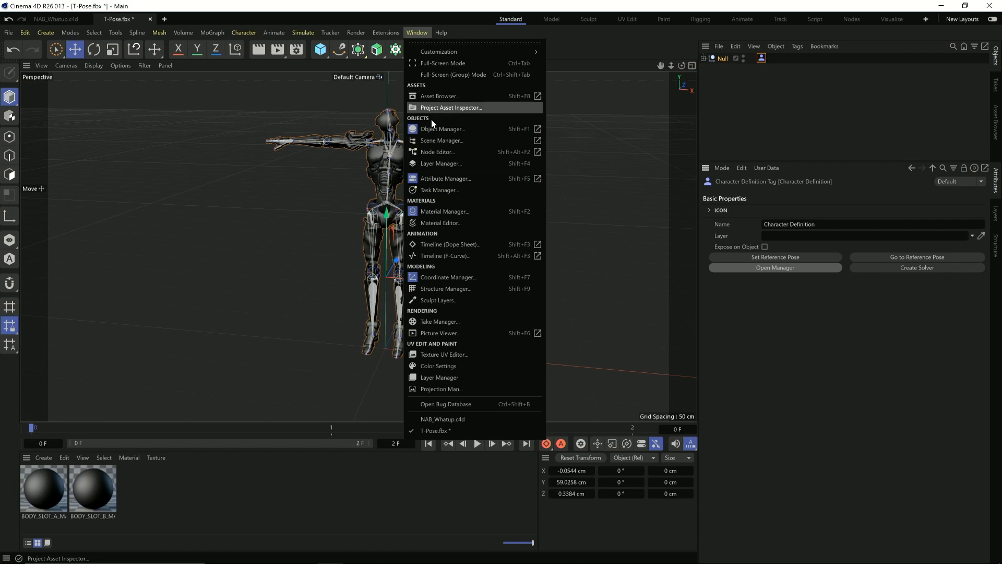
left_click(440, 96)
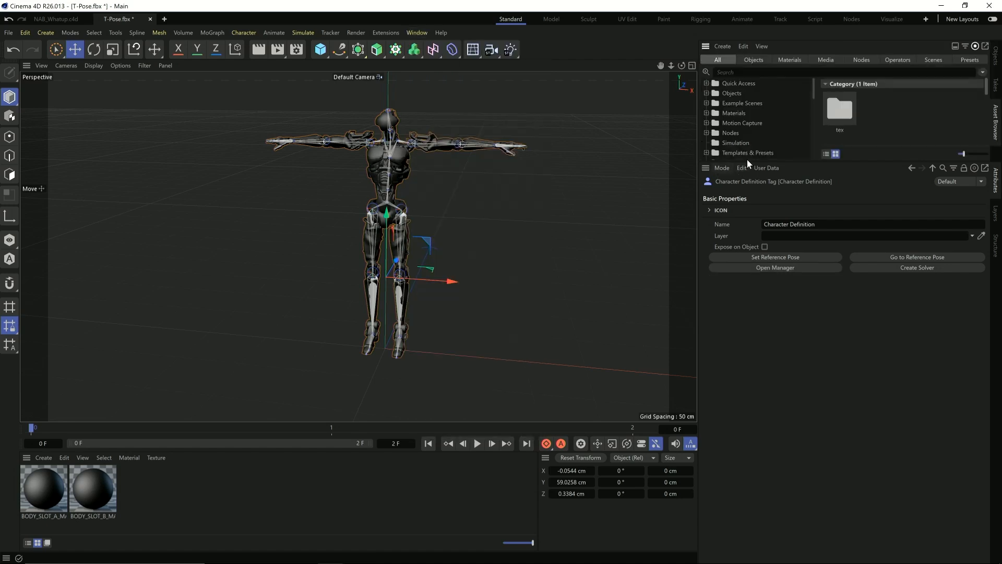
left_click_drag(747, 162, 766, 330)
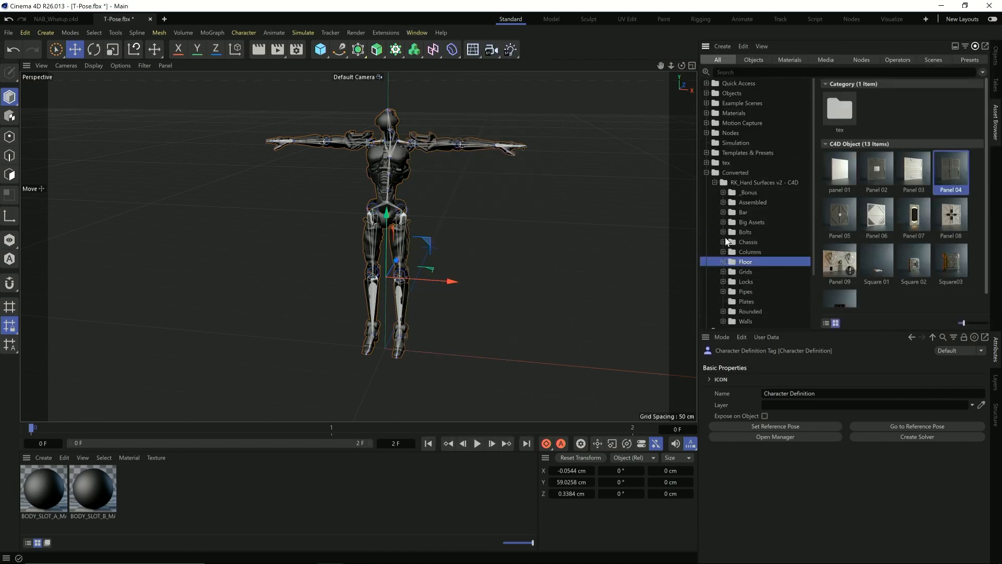
left_click(706, 172)
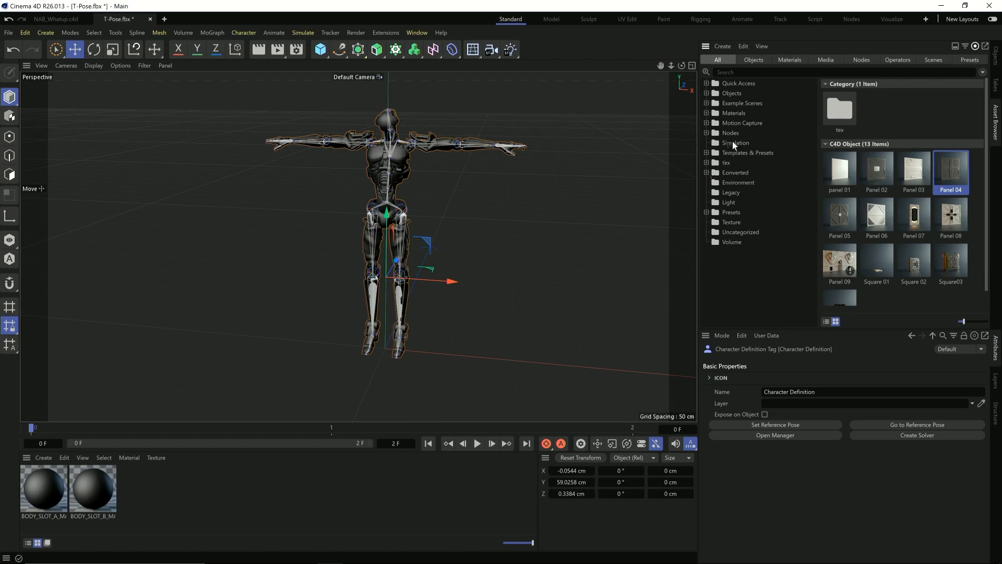
left_click(731, 124)
left_click(706, 122)
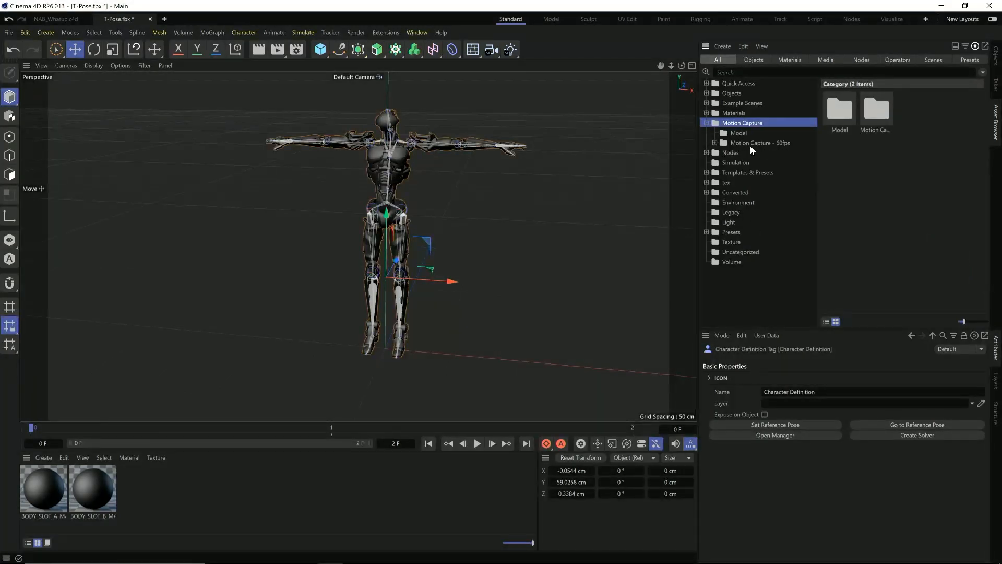
left_click(750, 144)
left_click(715, 143)
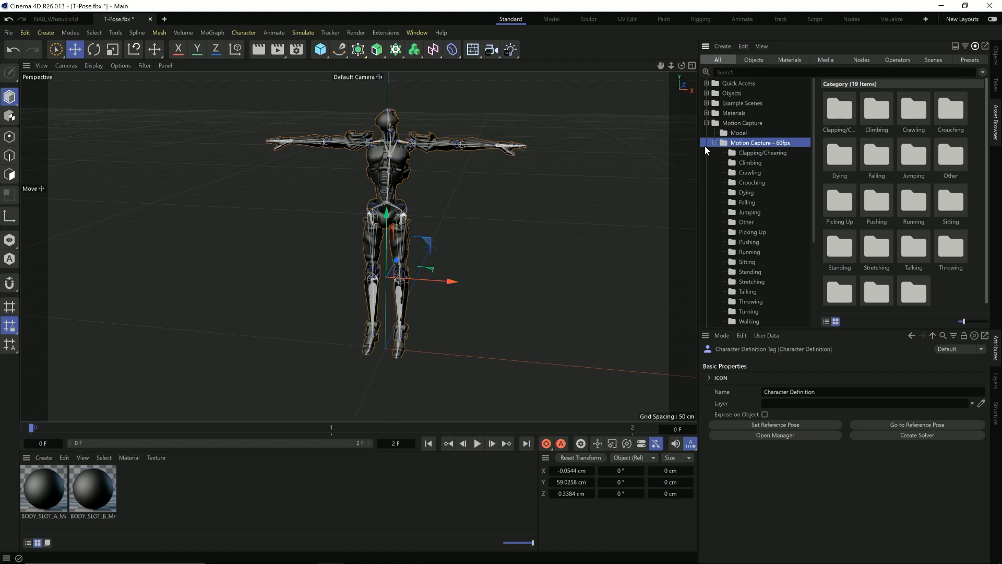
left_click_drag(696, 149, 632, 152)
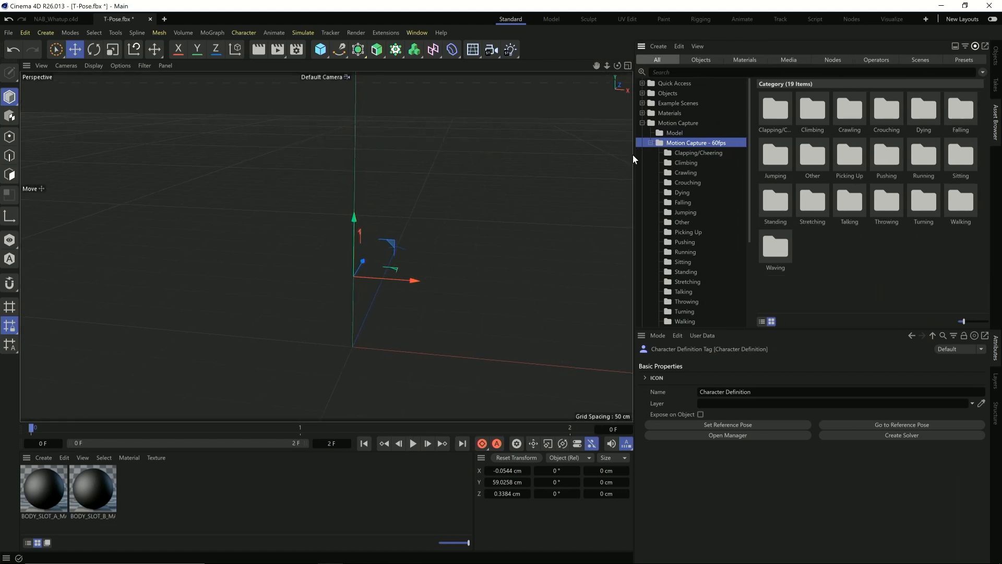
Add the Cheering - Standing A - Loop motion clip from the Clapping/Cheering category to the scene.
left_click(684, 154)
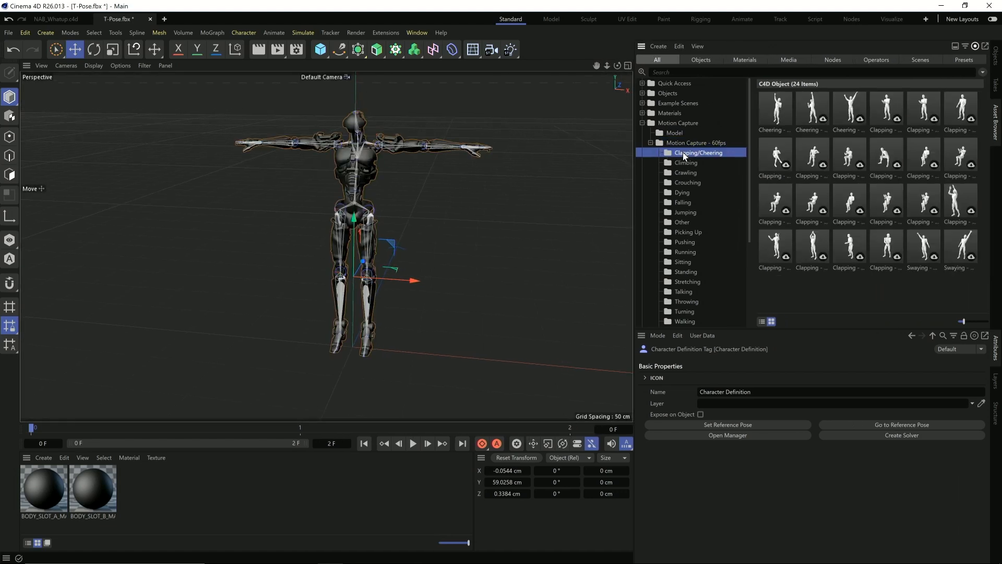
scroll(697, 190, "down", 3)
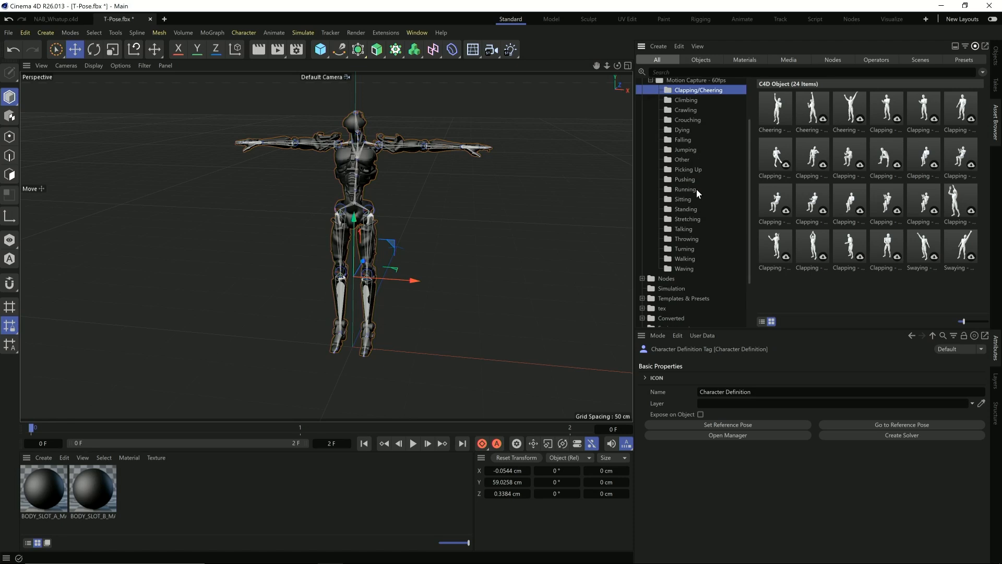
scroll(696, 191, "up", 3)
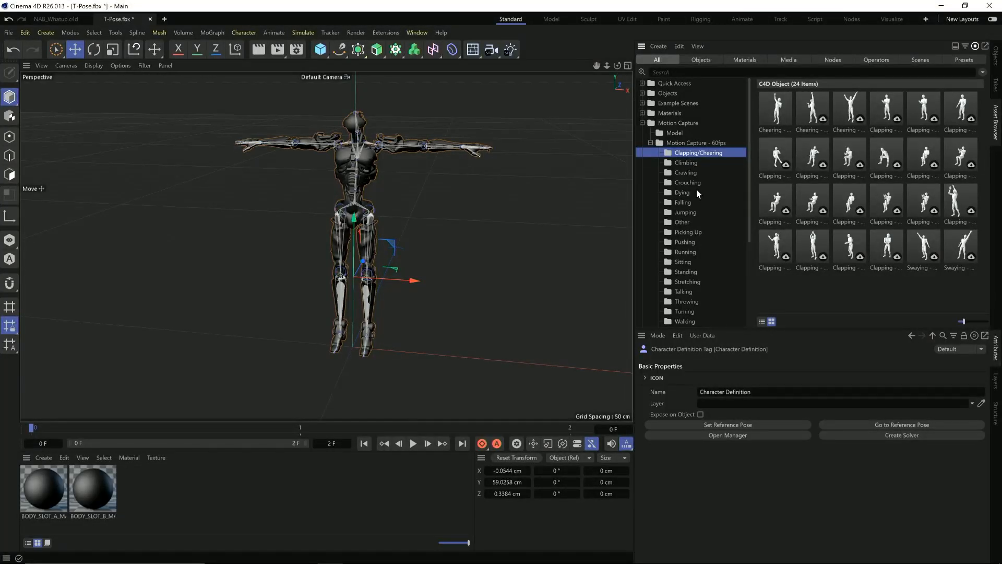
scroll(690, 230, "down", 3)
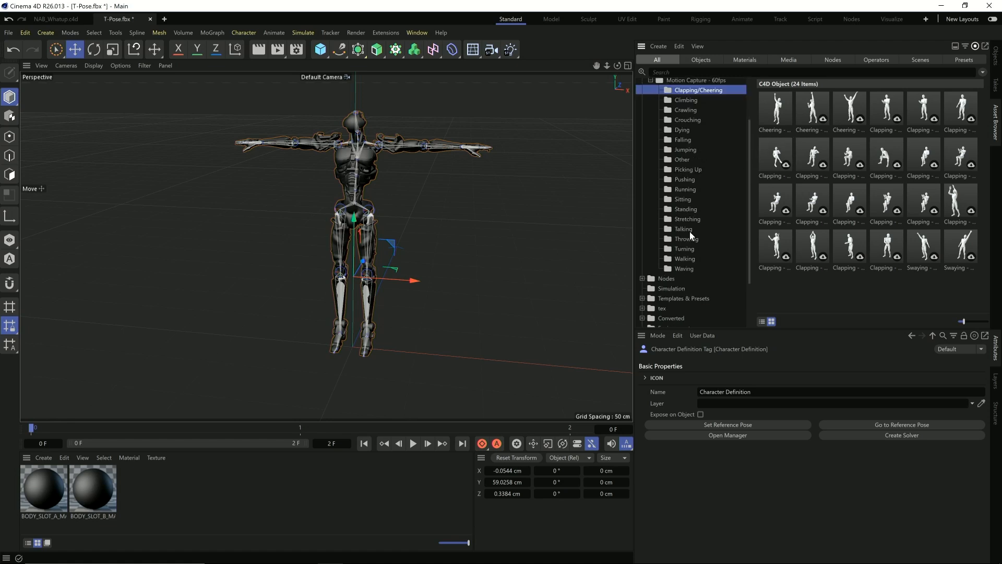
left_click(776, 114)
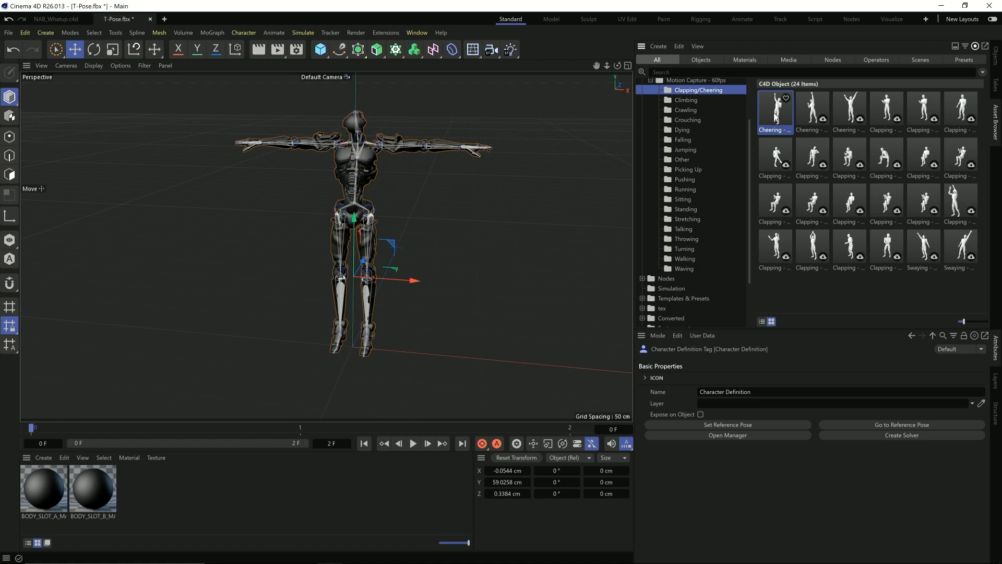
double_click(776, 117)
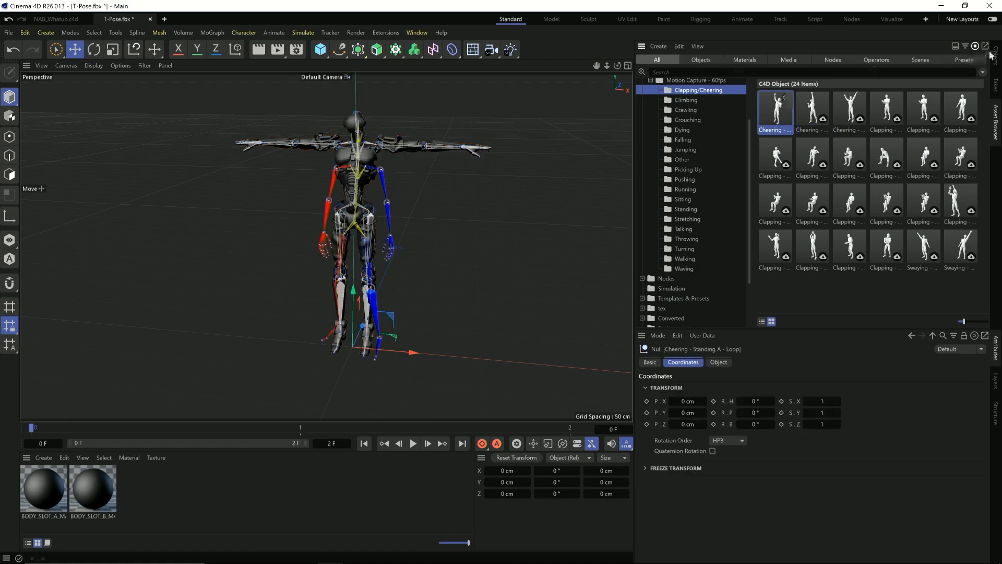
Return to the object hierarchy and extend the project's end frame to 200.
left_click(994, 54)
left_click(640, 59)
left_click(639, 59)
left_click(334, 443)
type("200")
key("Return")
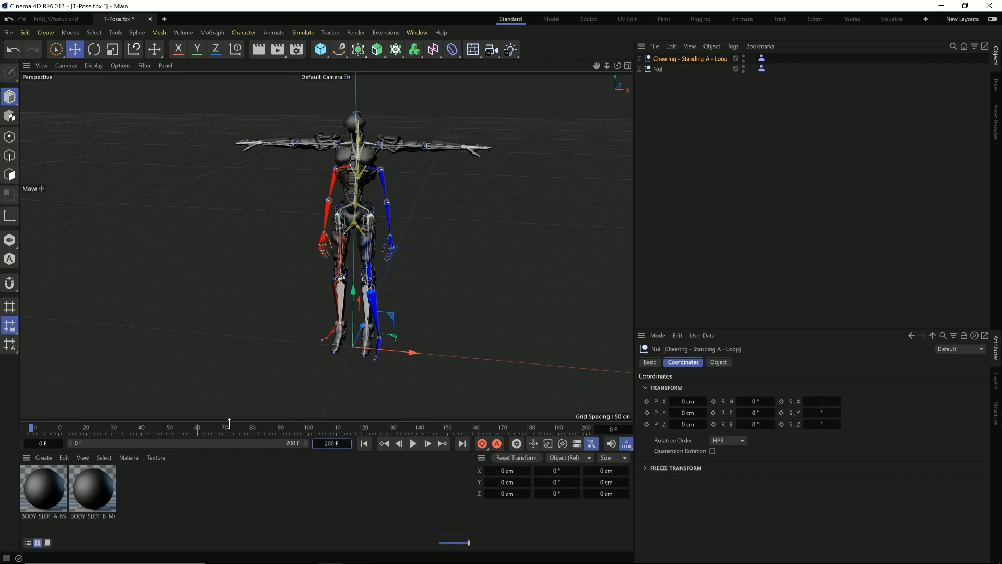
left_click_drag(44, 430, 26, 446)
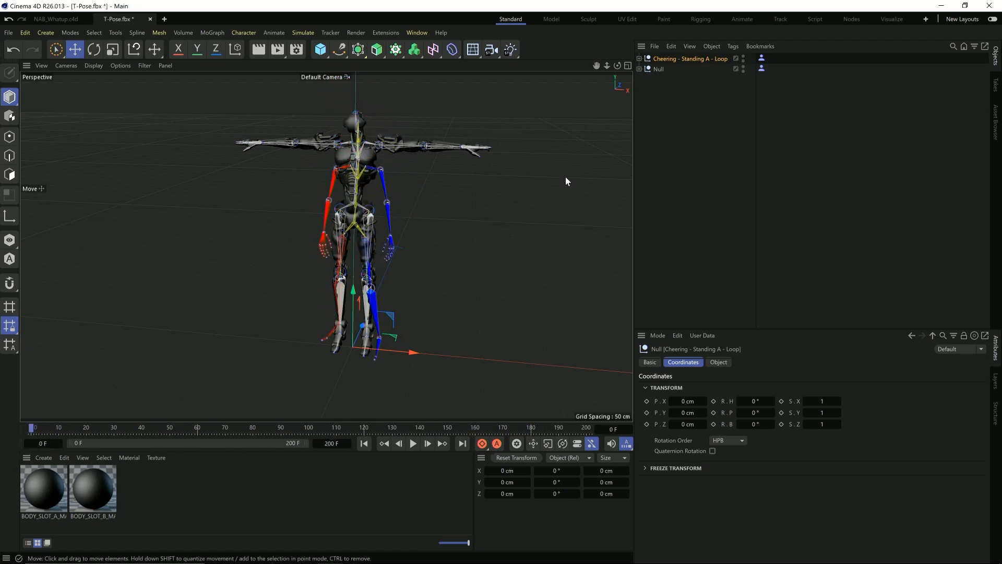
Create a Character Solver from the robot's Character Definition tag and set the cheering clip's Clapping_Standing_C definition as Source Character.
left_click(761, 69)
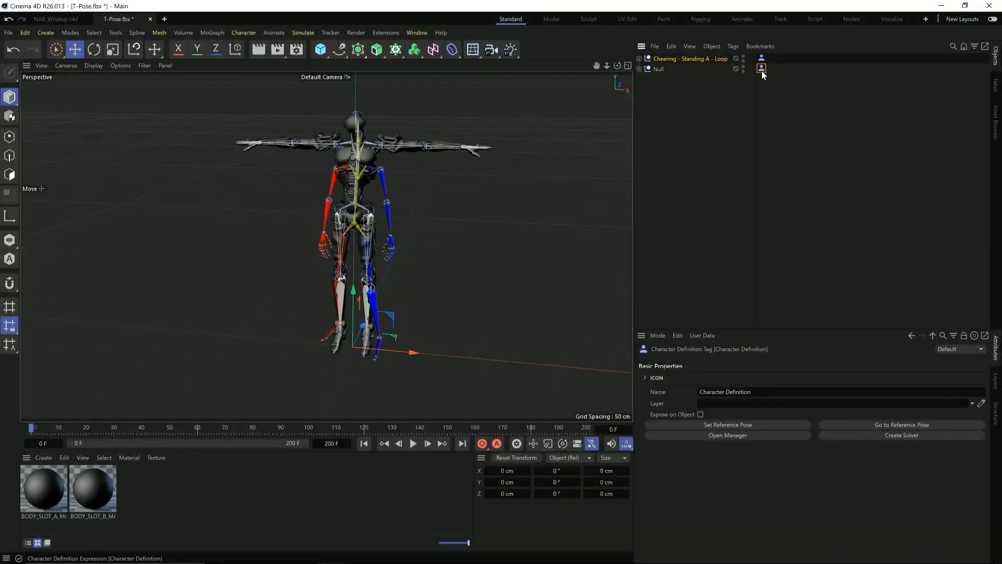
left_click(904, 435)
left_click_drag(761, 59, 732, 389)
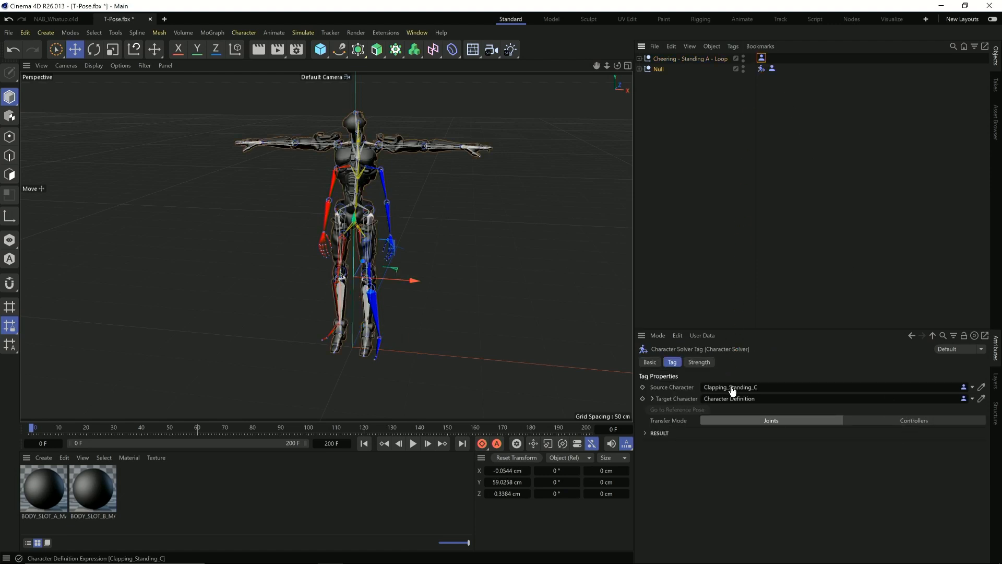
Play the retargeted cheering animation on the robot, stop it, and return to the start of the timeline.
left_click(413, 444)
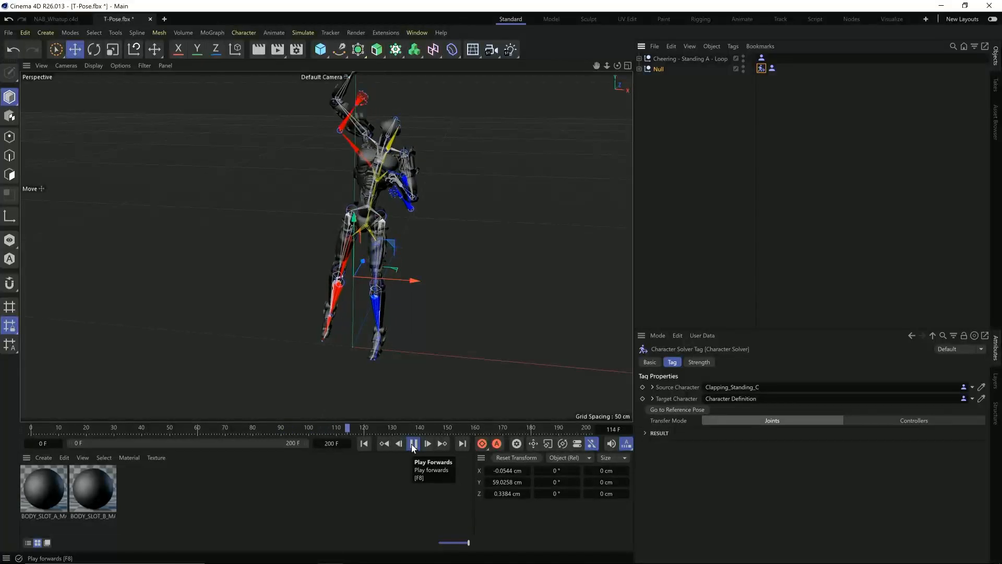
left_click(412, 444)
left_click(363, 444)
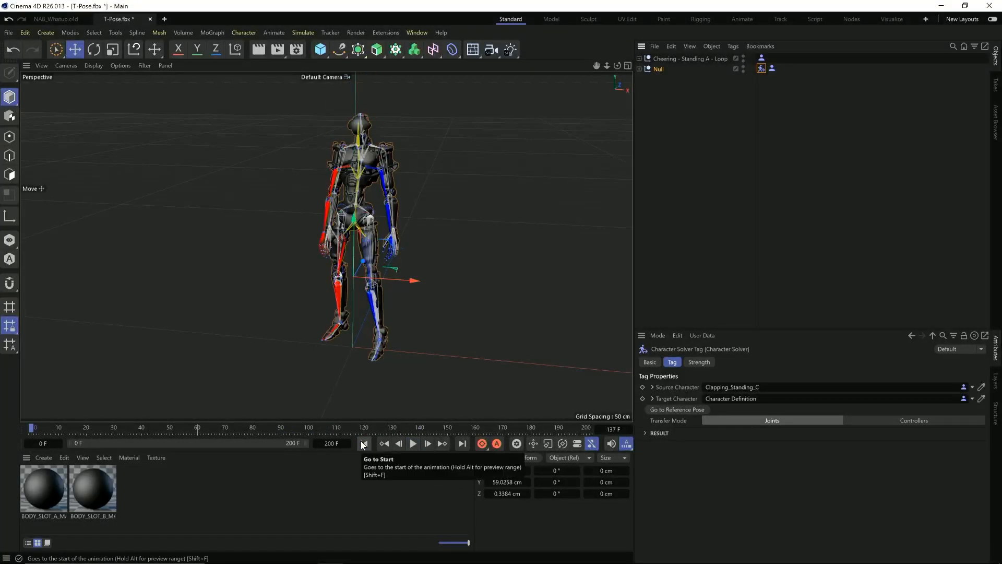
Add the Waving For A Taxi A motion clip from the Waving motion capture category to the scene.
left_click(681, 57)
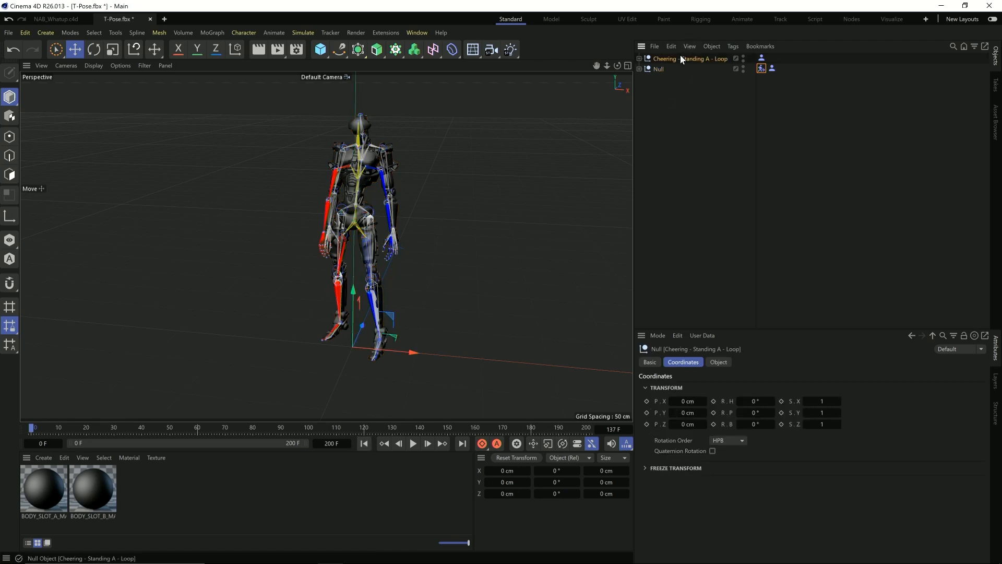
left_click(409, 32)
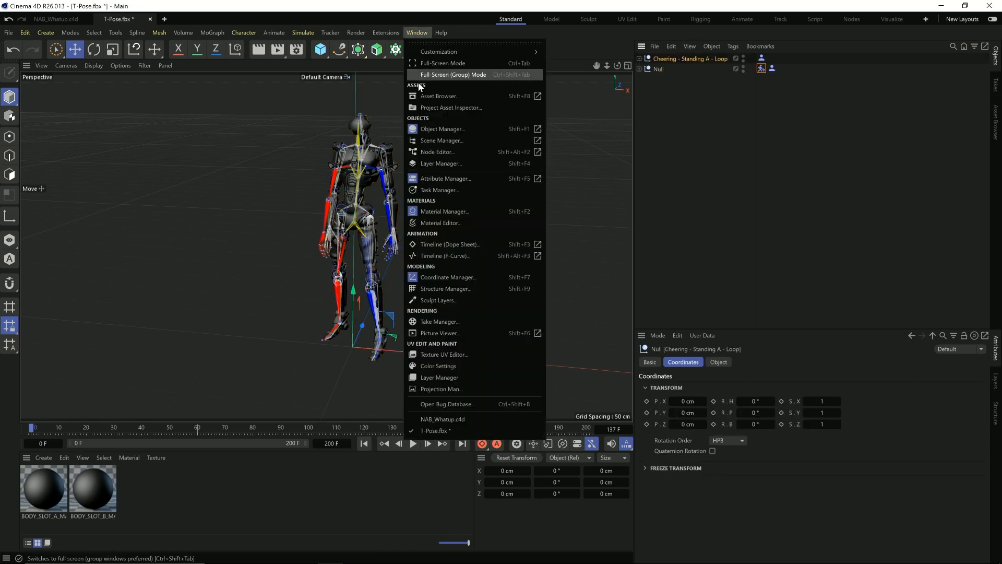
left_click(428, 104)
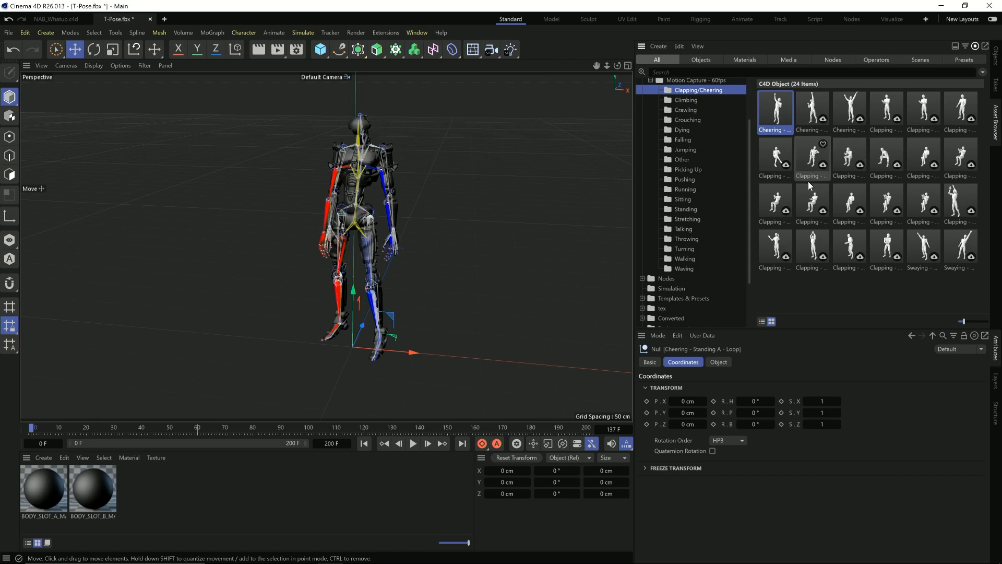
left_click(684, 259)
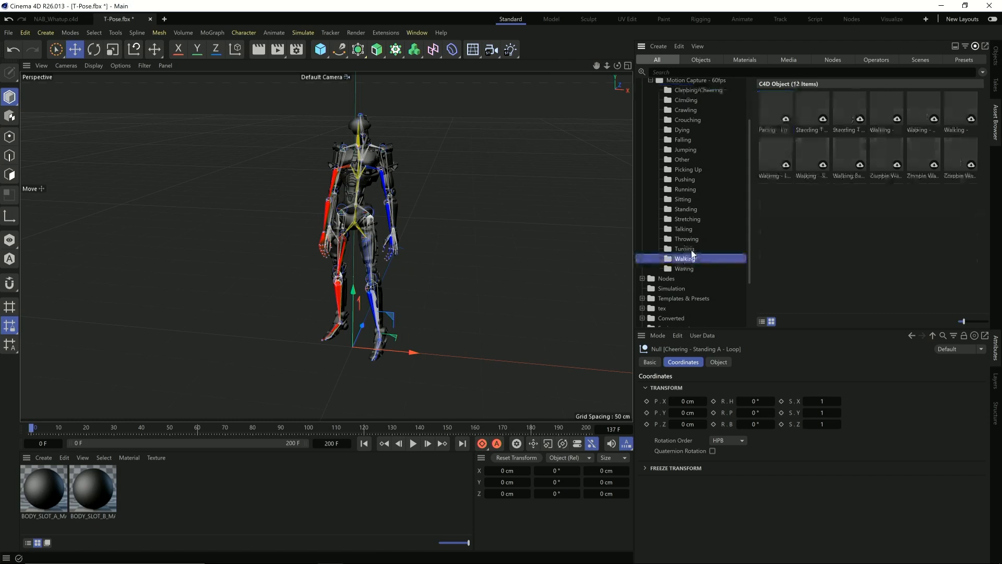
left_click(689, 248)
left_click(687, 269)
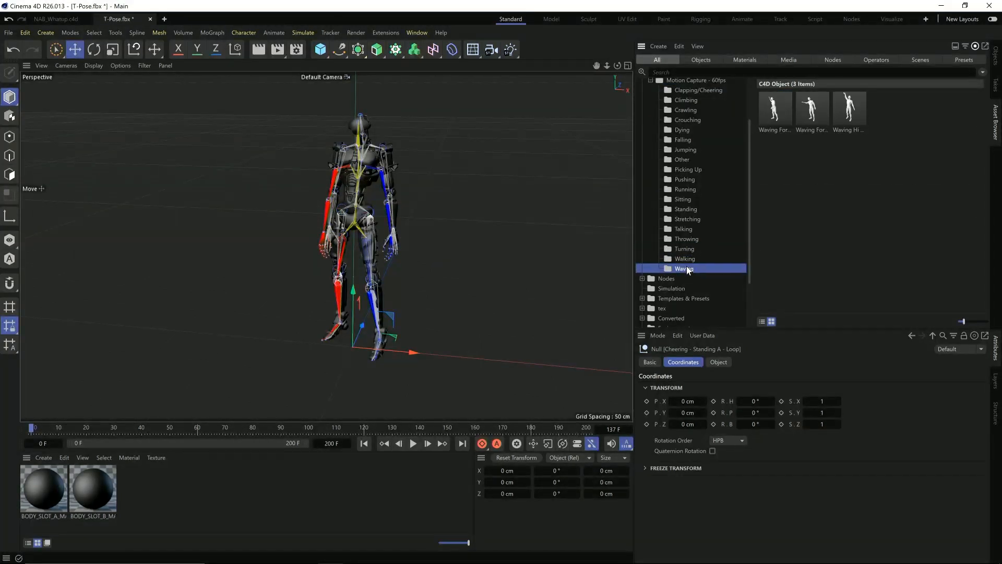
left_click(775, 110)
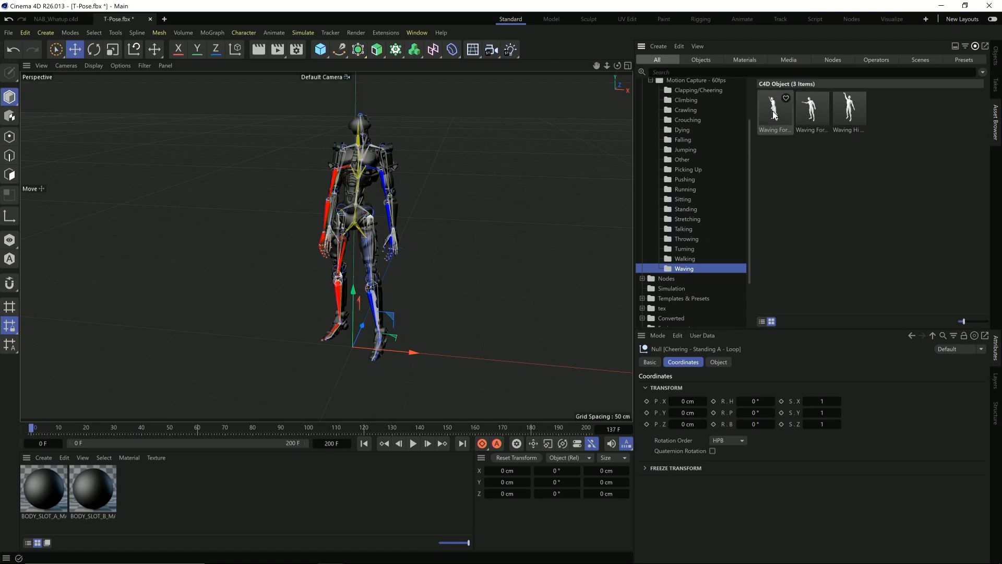
Set the Waving For A Taxi A definition as Source Character in the robot's Character Solver and preview the retargeted animation.
left_click(996, 57)
left_click(761, 79)
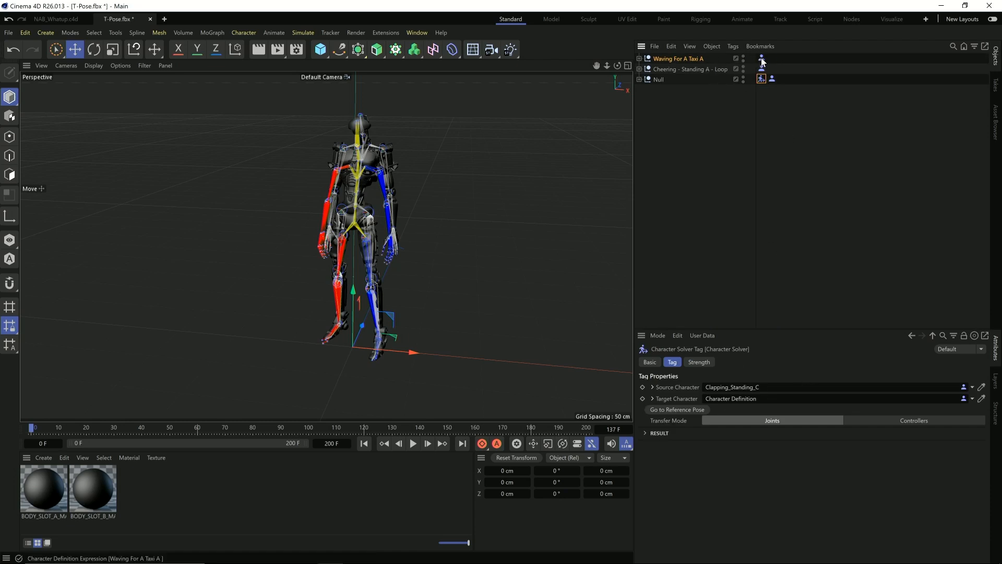
left_click_drag(760, 58, 763, 388)
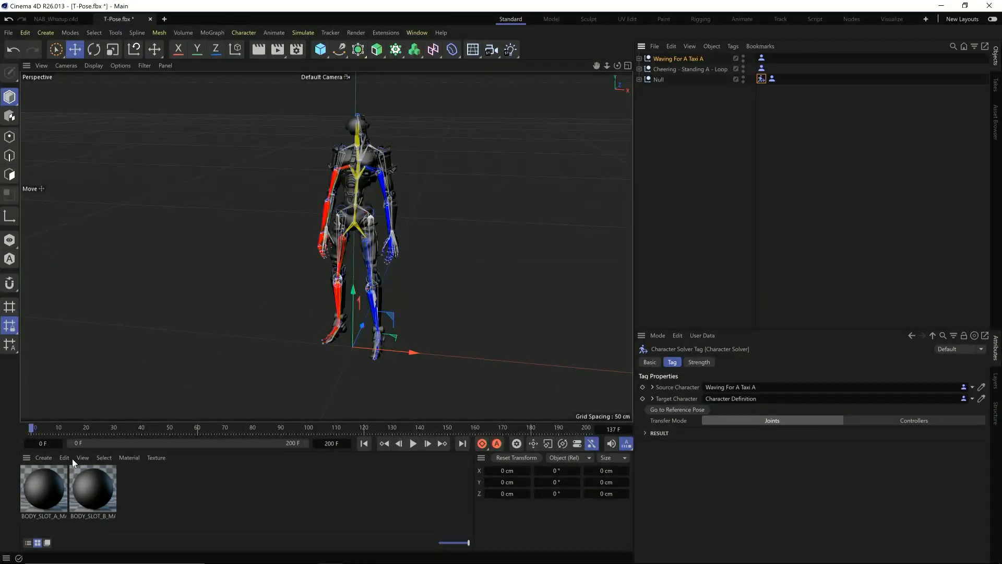
left_click(413, 444)
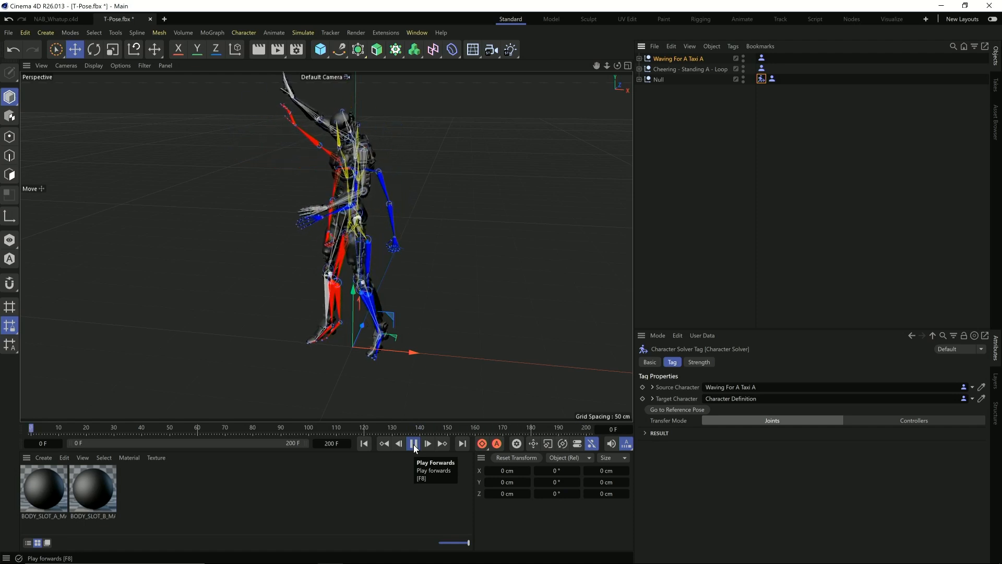
left_click(414, 444)
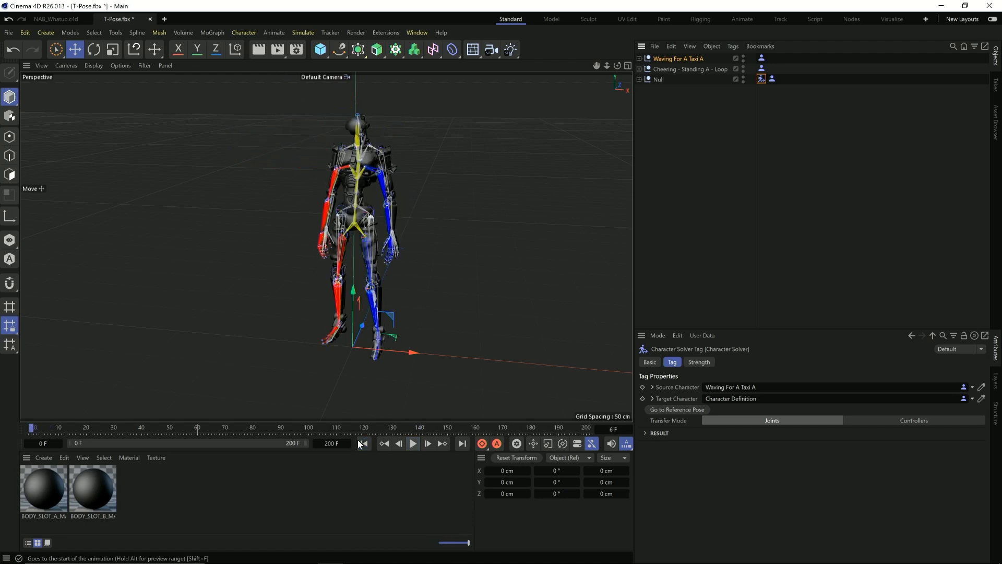
Select the robot's Null object and open the FBX export settings for it.
left_click(659, 79)
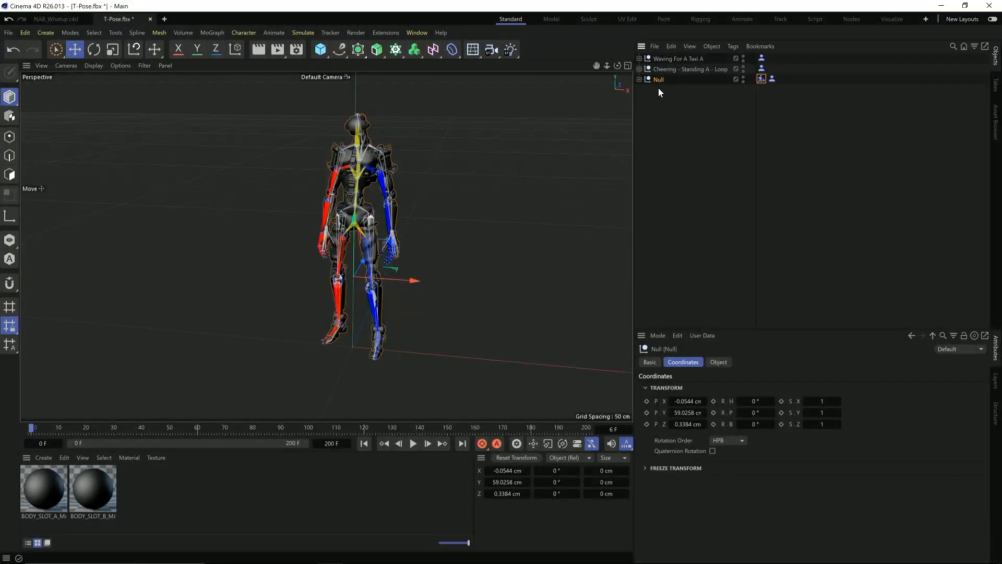
left_click(9, 33)
mouse_move(82, 270)
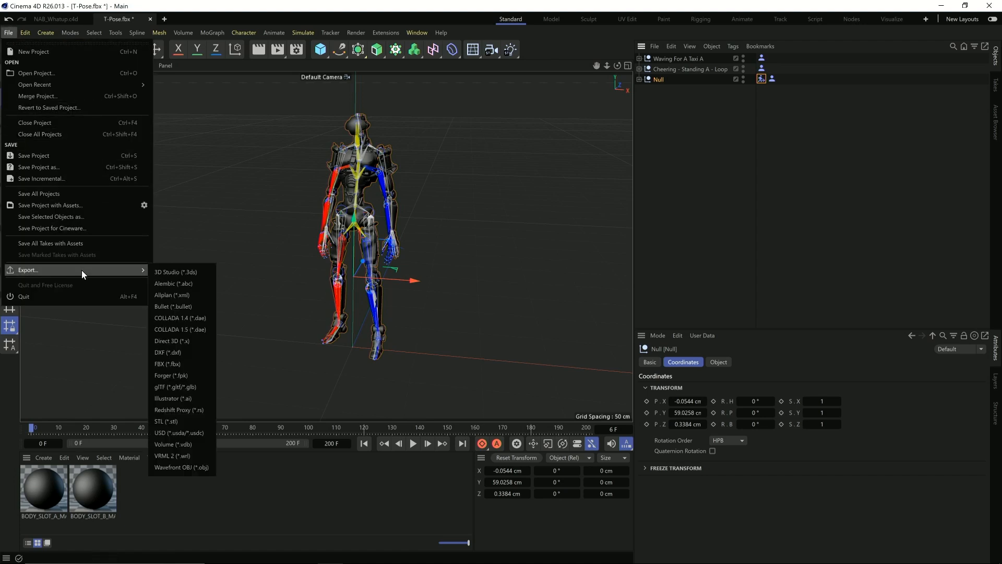
left_click(191, 362)
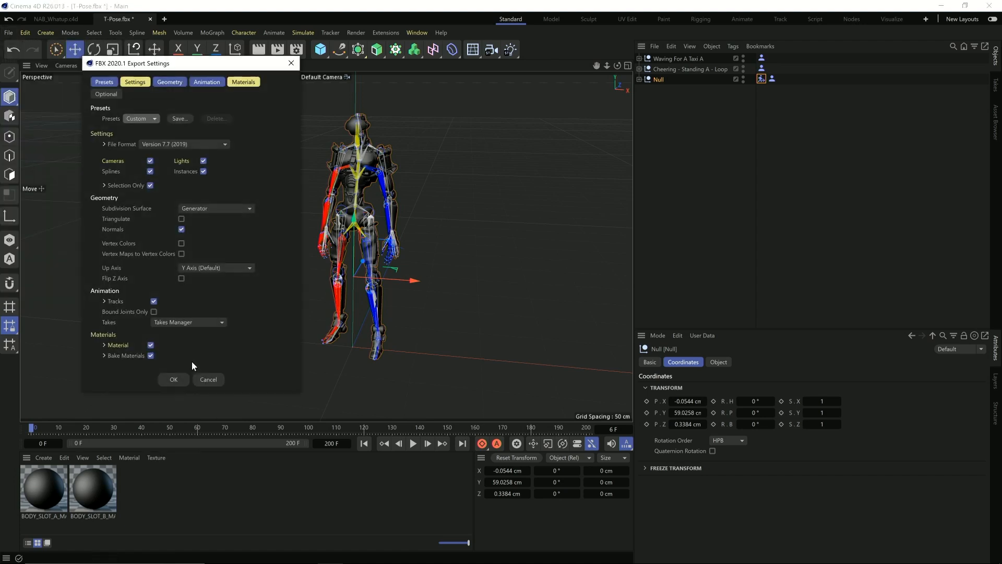